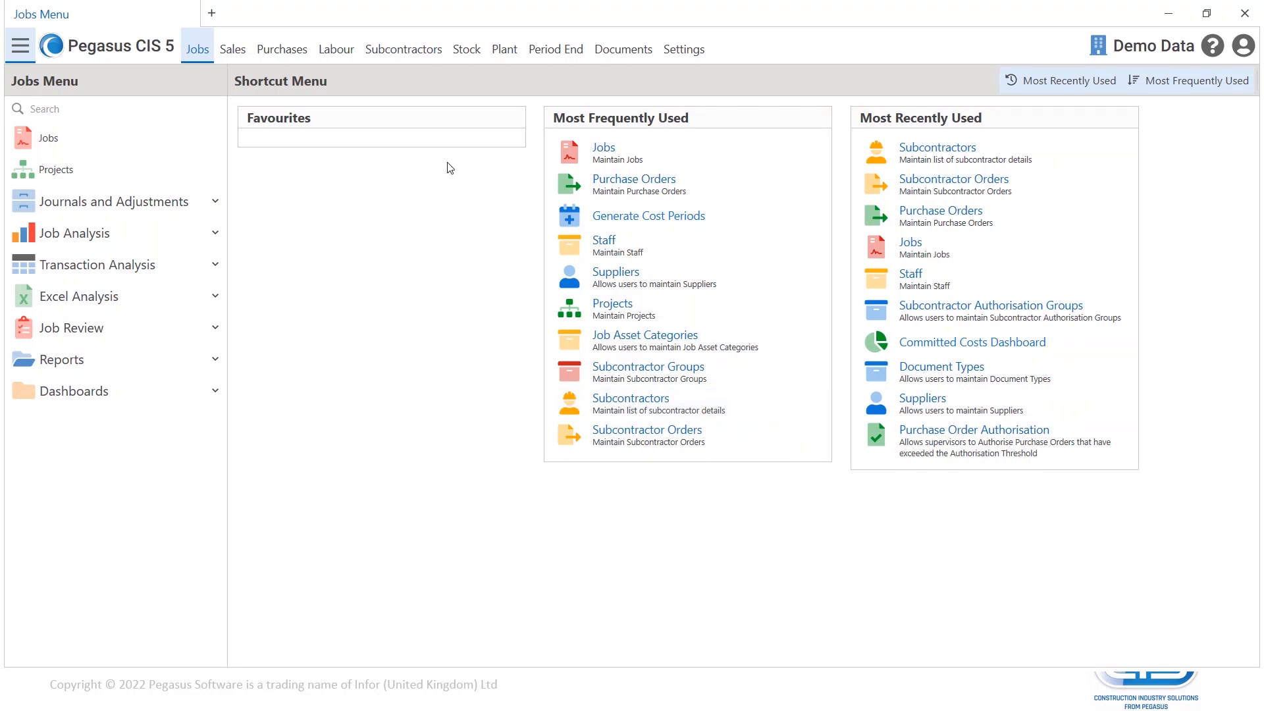
# - Look through the Sales, Purchases, Labour and Subcontractors modules and return to the Jobs module
pyautogui.click(234, 55)
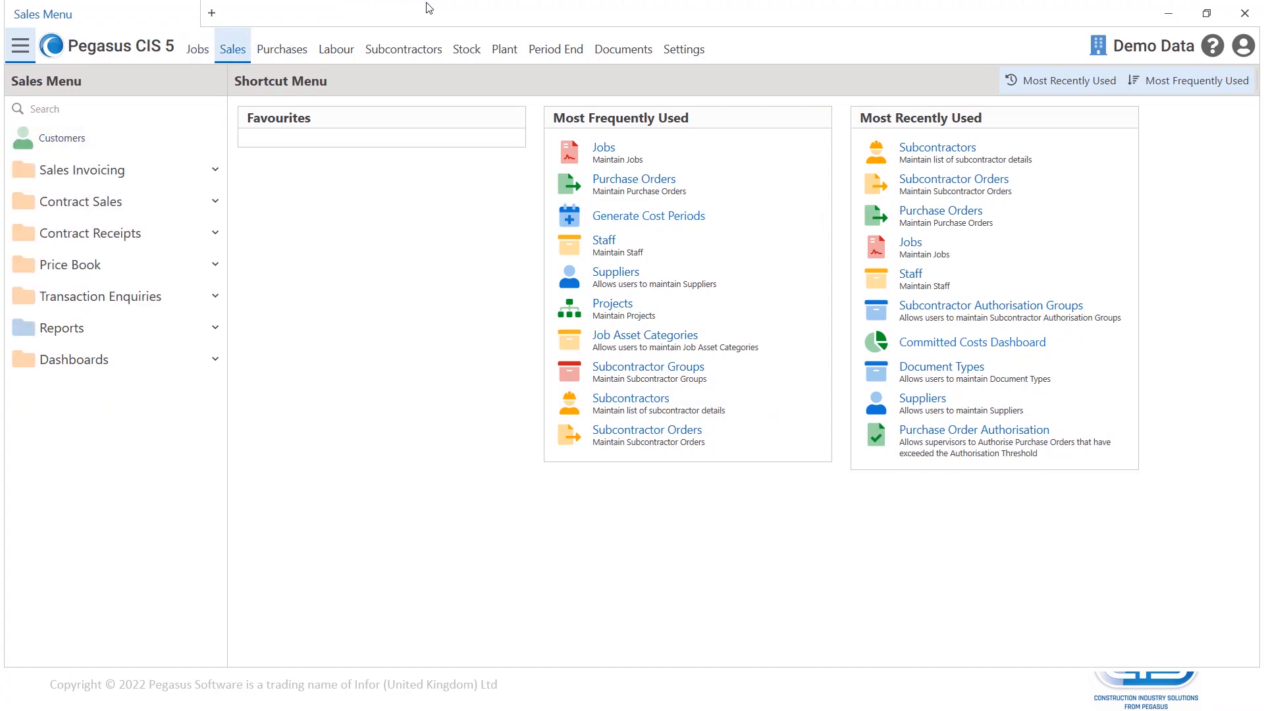
pyautogui.click(302, 53)
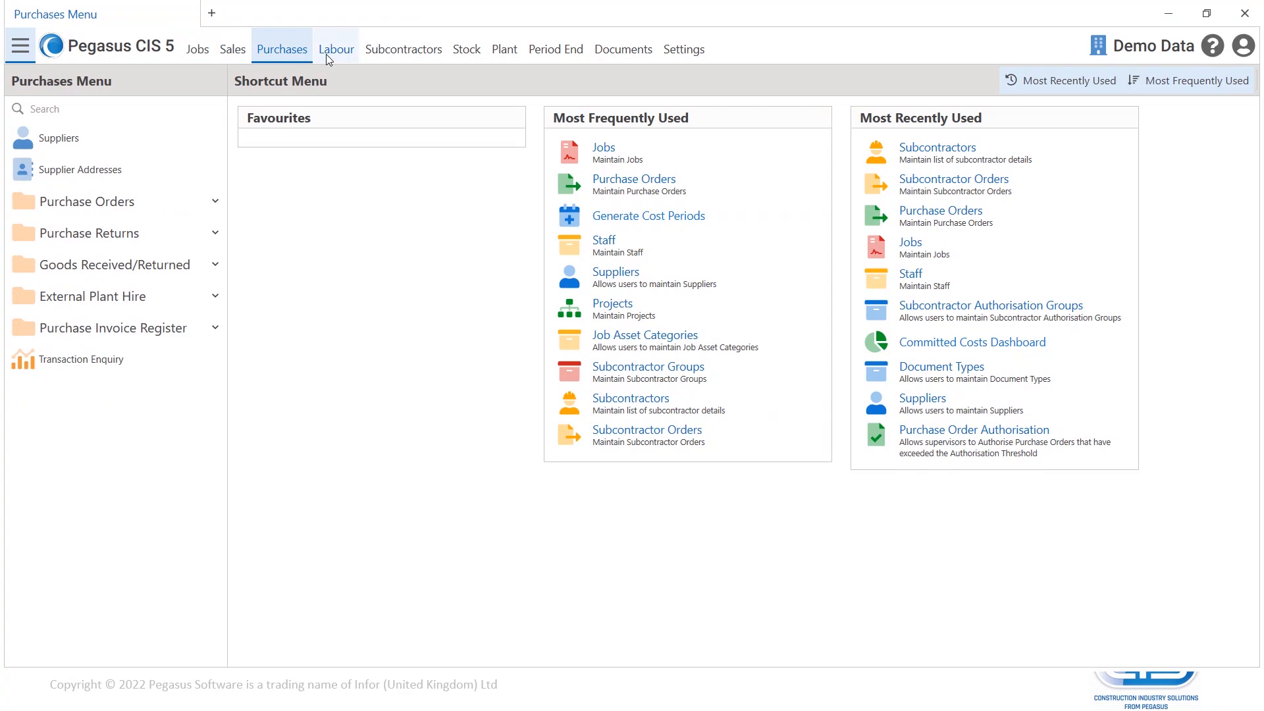
pyautogui.click(326, 54)
pyautogui.click(376, 54)
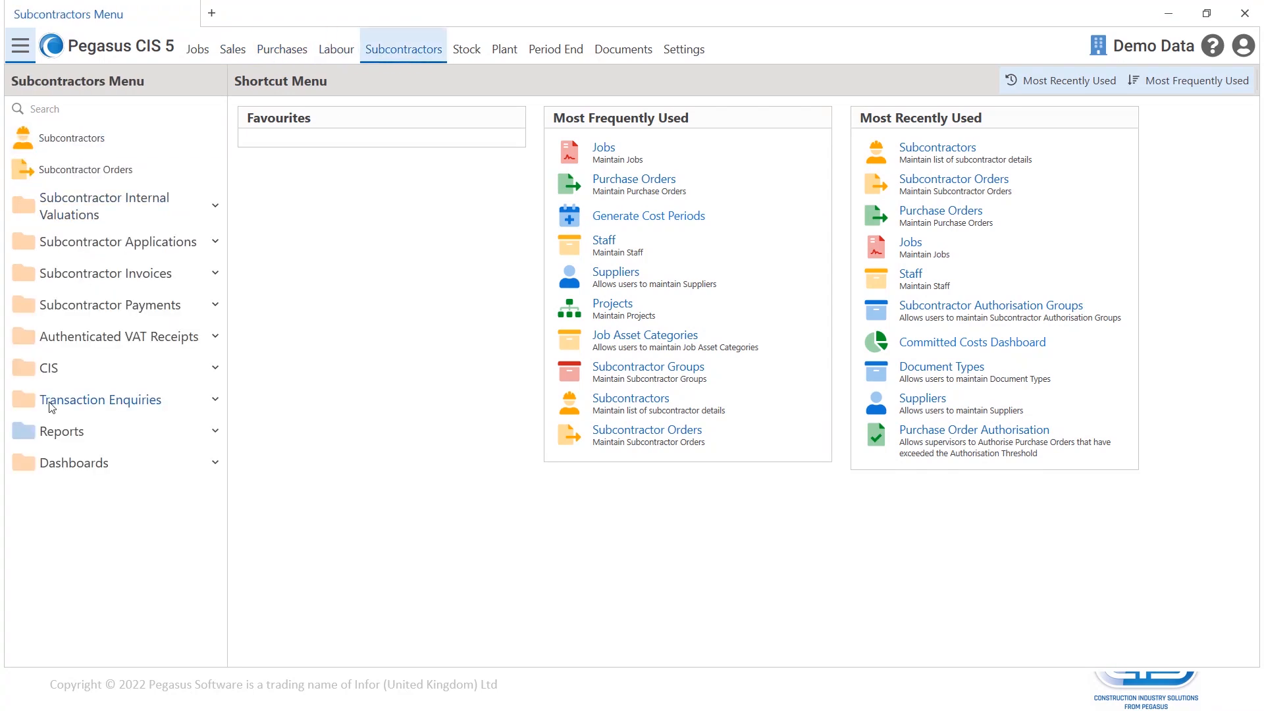
pyautogui.click(197, 49)
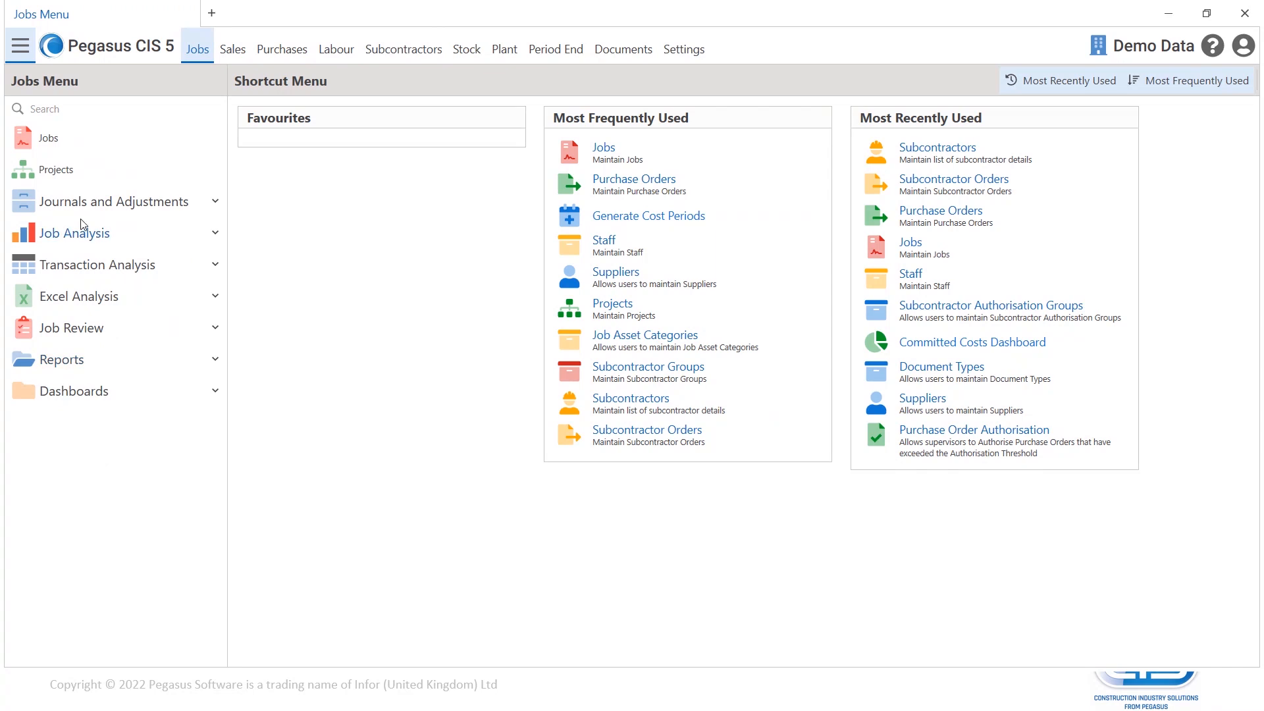
# - View the options under Journals and Adjustments and under Reports in the Jobs module, collapsing each group again
pyautogui.click(216, 201)
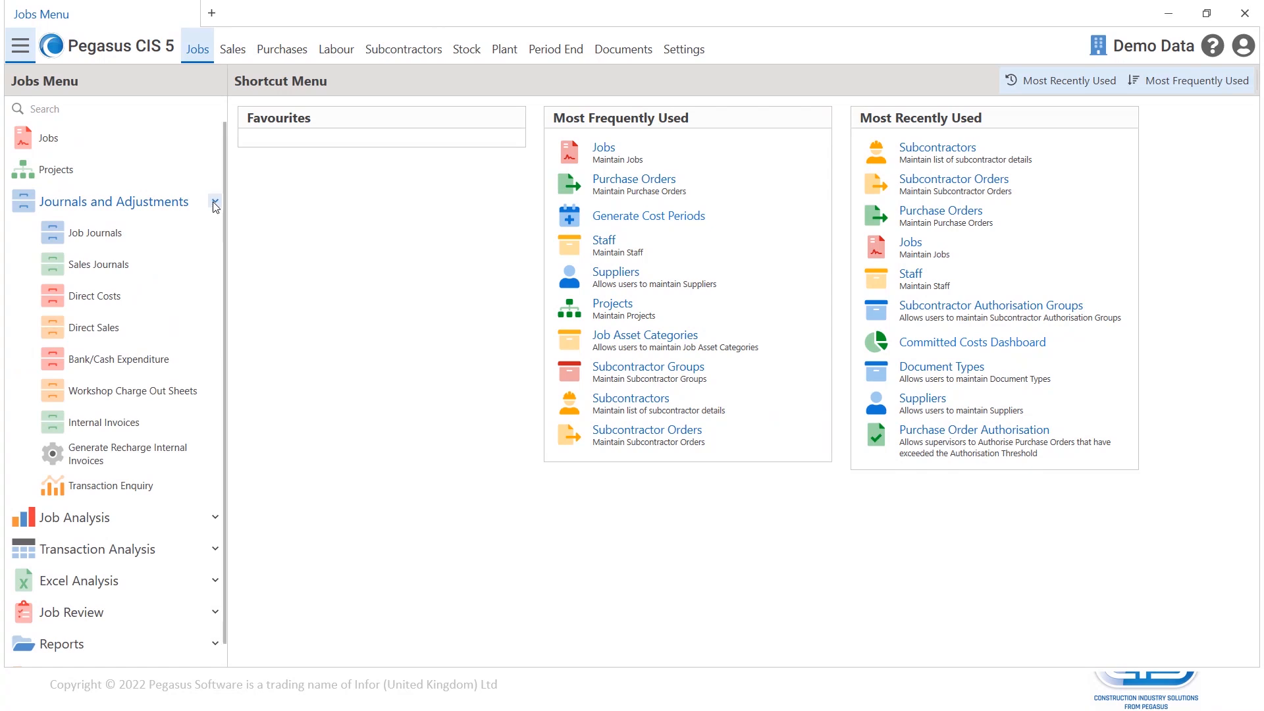
pyautogui.click(216, 203)
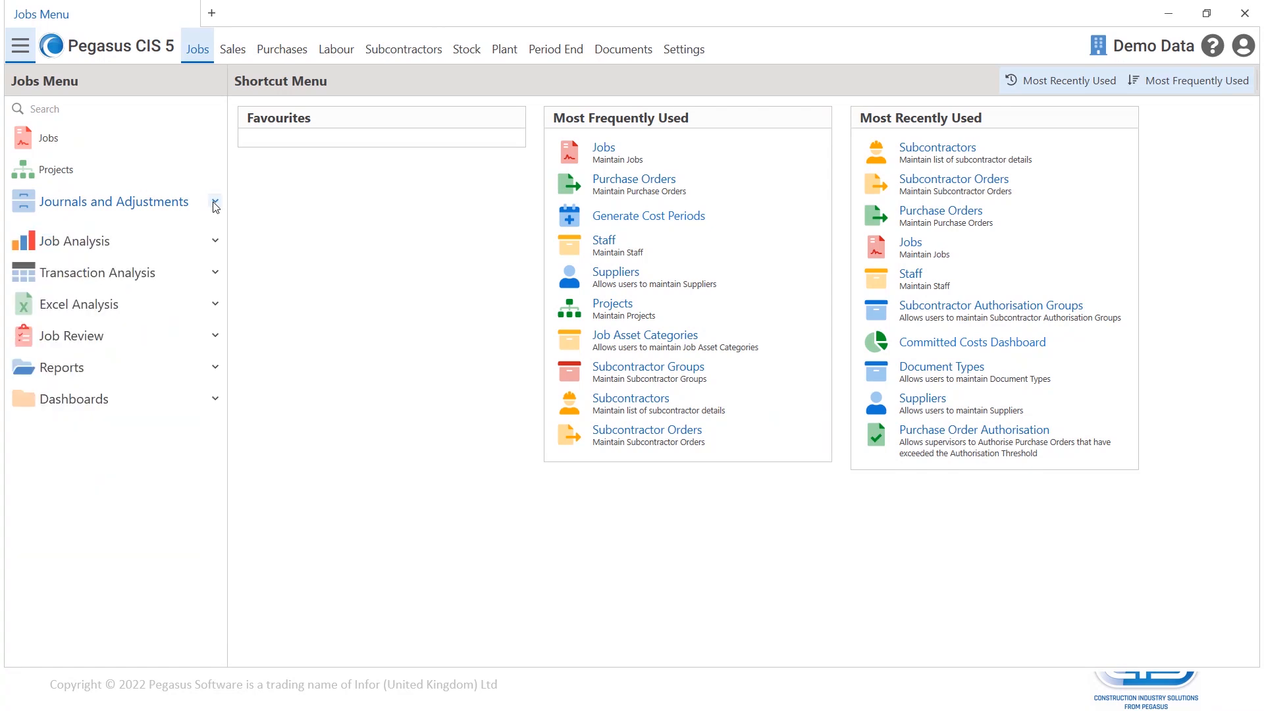
pyautogui.click(215, 359)
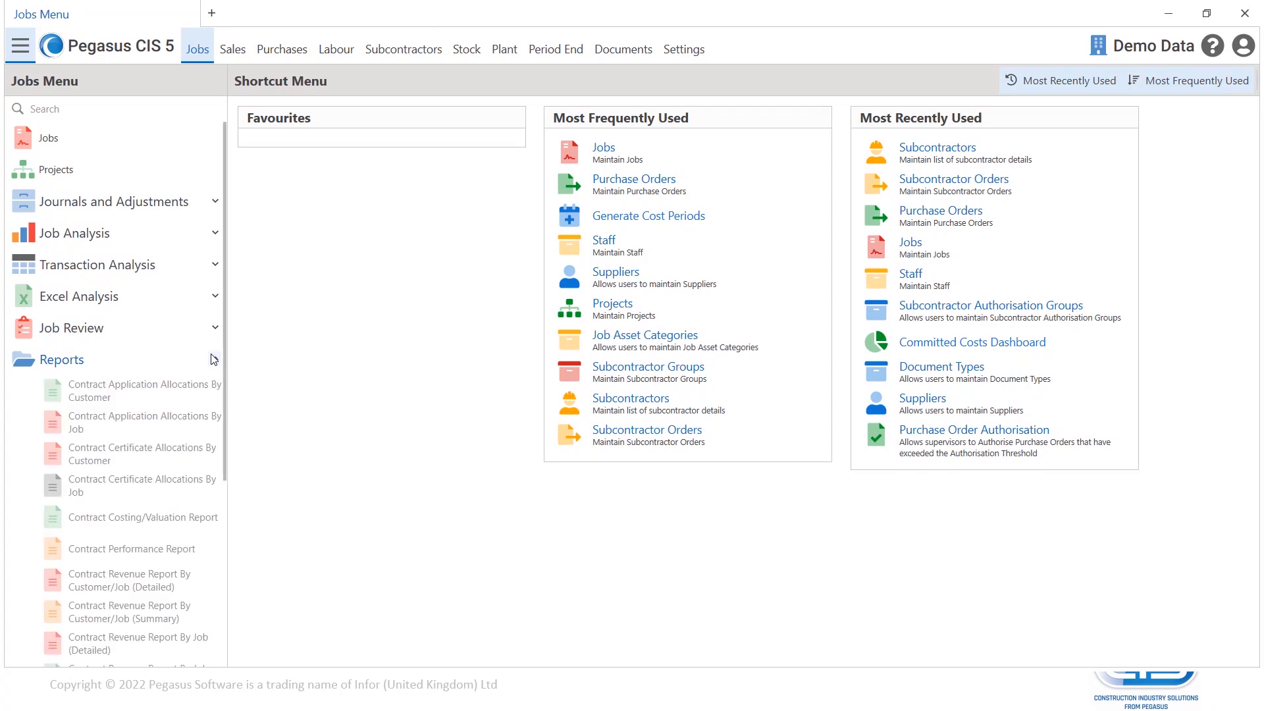
pyautogui.click(214, 359)
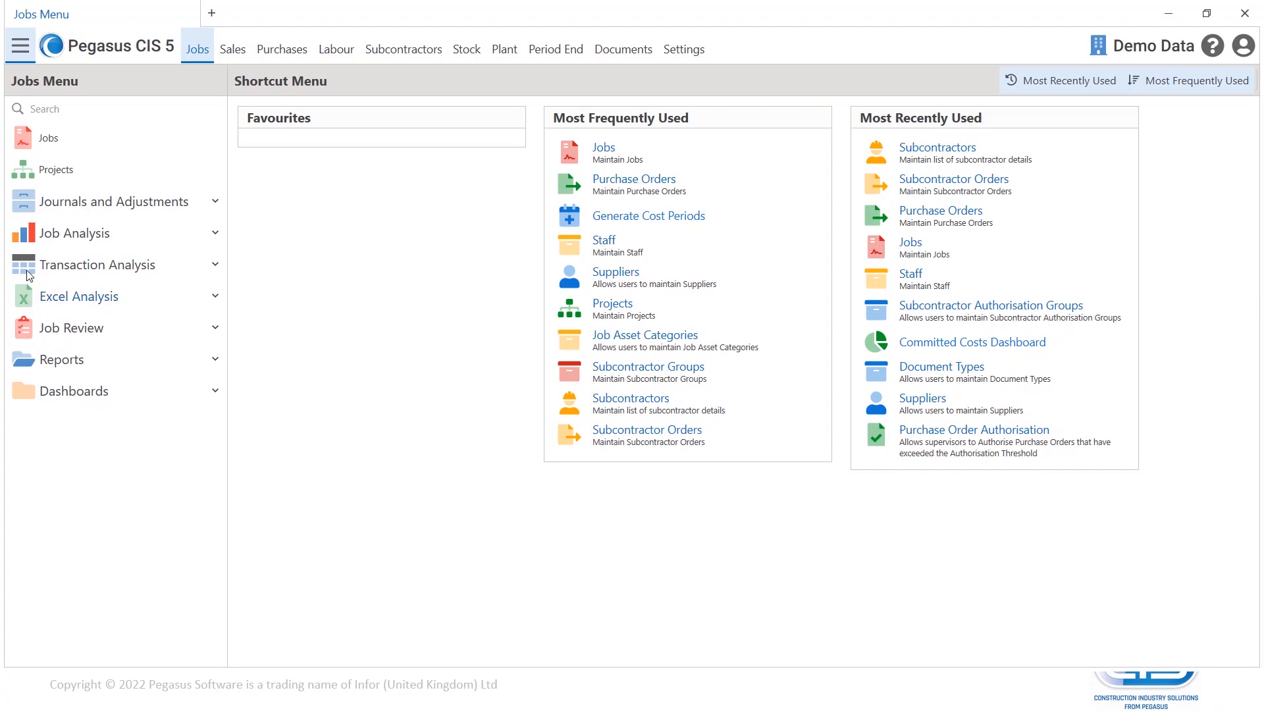
# - Collapse the navigation pane to icons, view its Journals and Adjustments and Reports entries, and expand the pane again
pyautogui.click(20, 46)
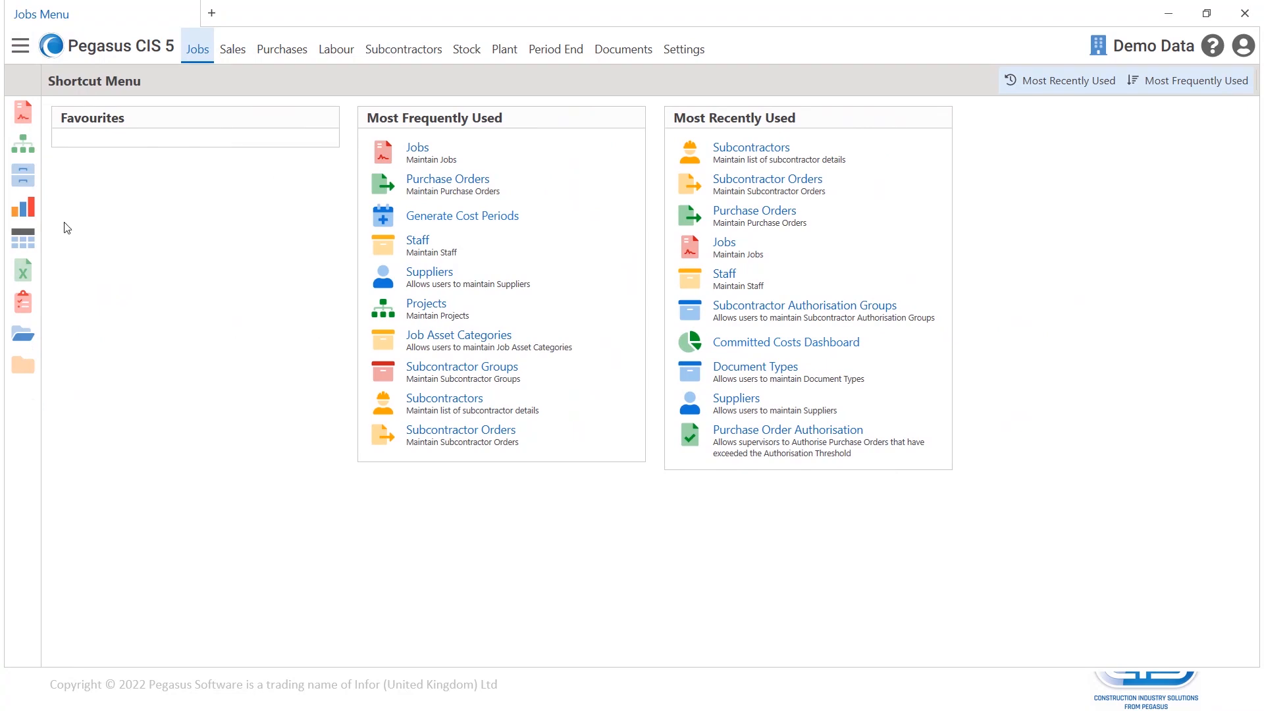
pyautogui.click(20, 180)
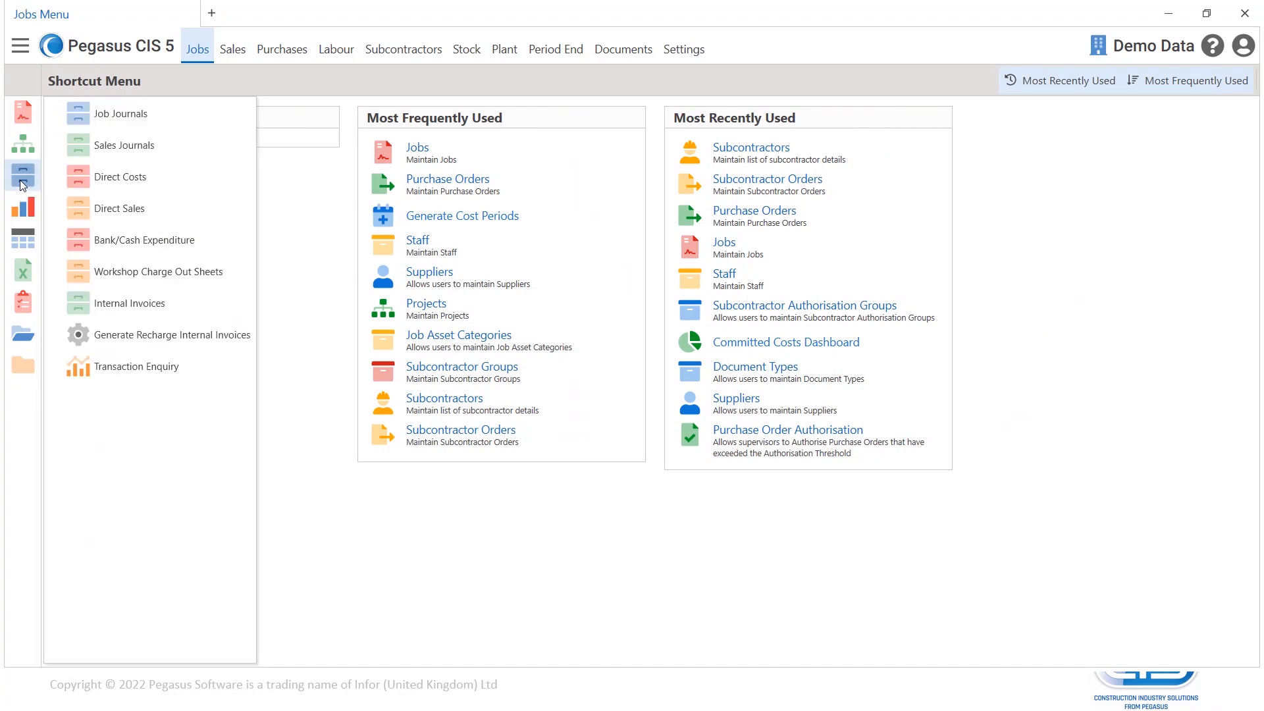
pyautogui.click(20, 180)
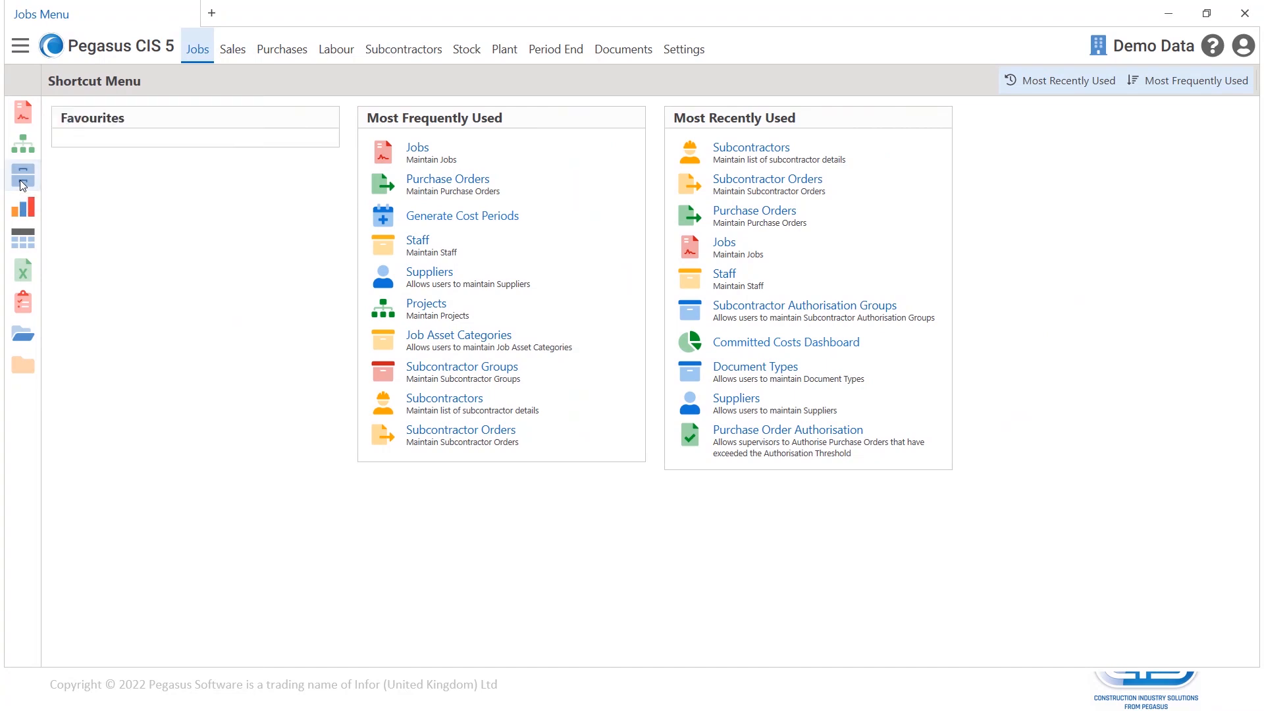
pyautogui.click(22, 335)
pyautogui.click(22, 337)
pyautogui.click(20, 45)
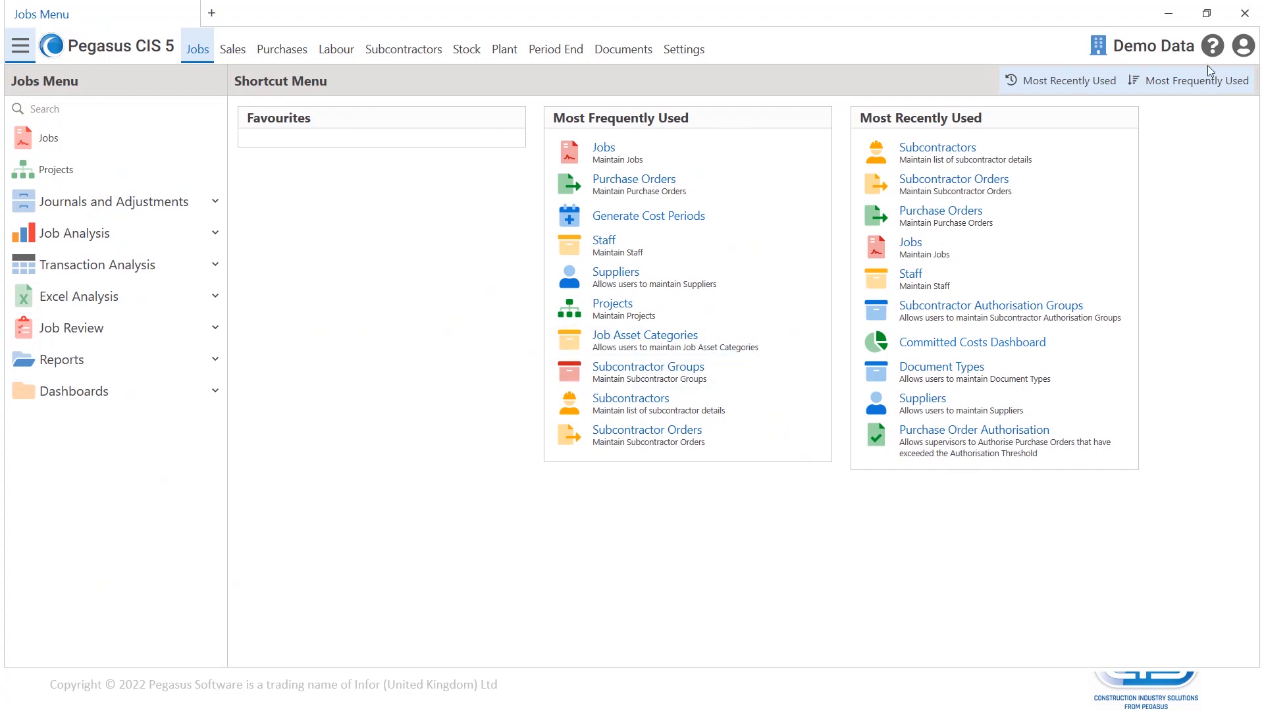
# - View the companies available for selection and leave the current company selected
pyautogui.click(1098, 46)
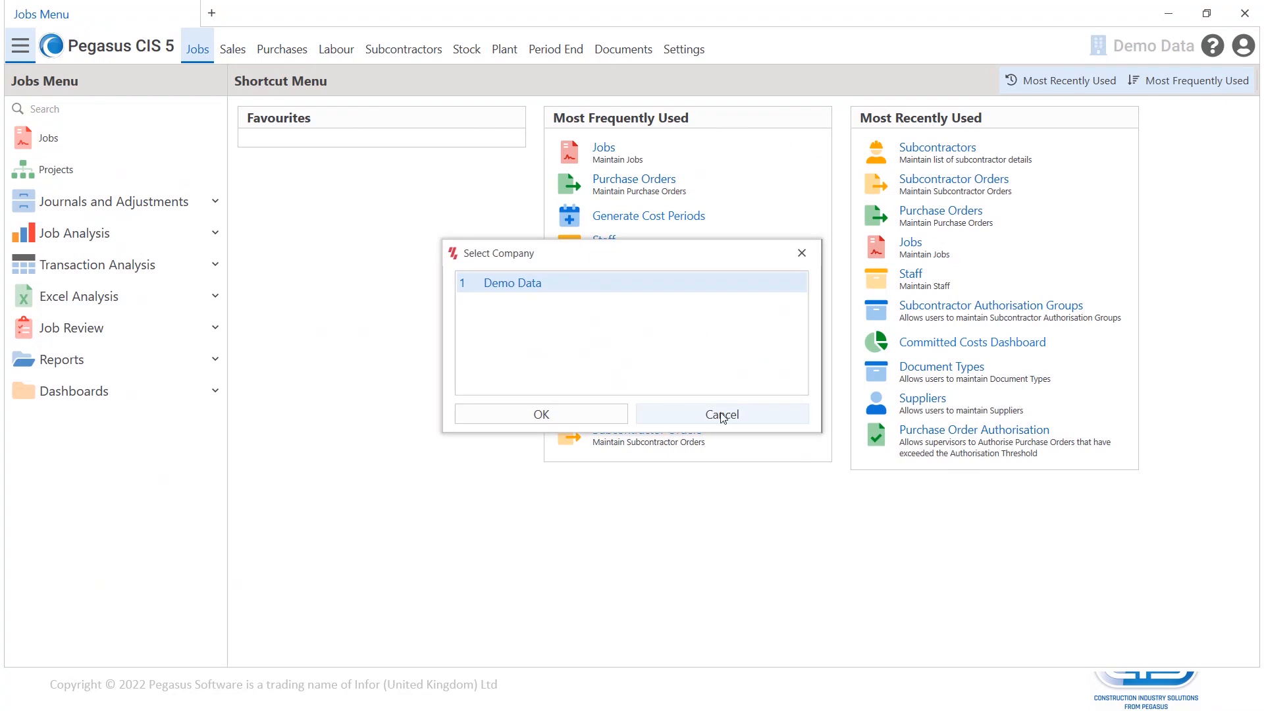
pyautogui.click(702, 416)
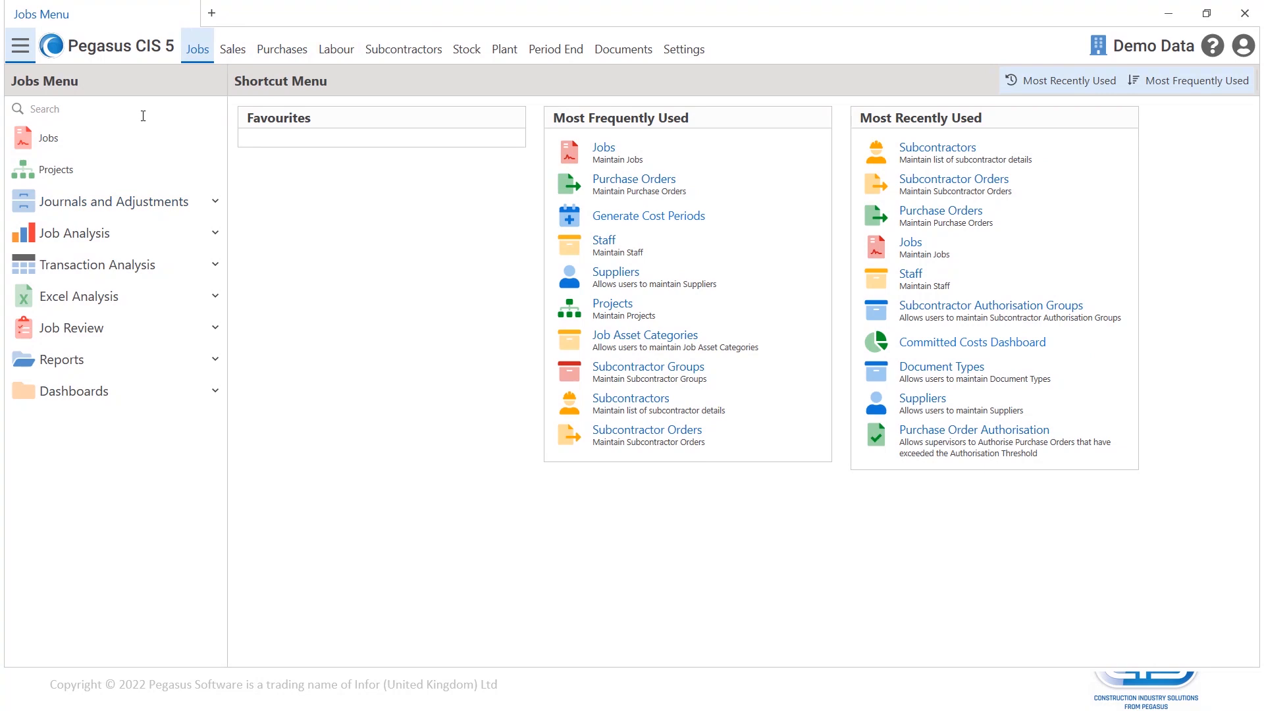
# - Show the Customers list and the Subcontractor Orders list in separate tabs, with a third tab for the Jobs module
pyautogui.click(233, 53)
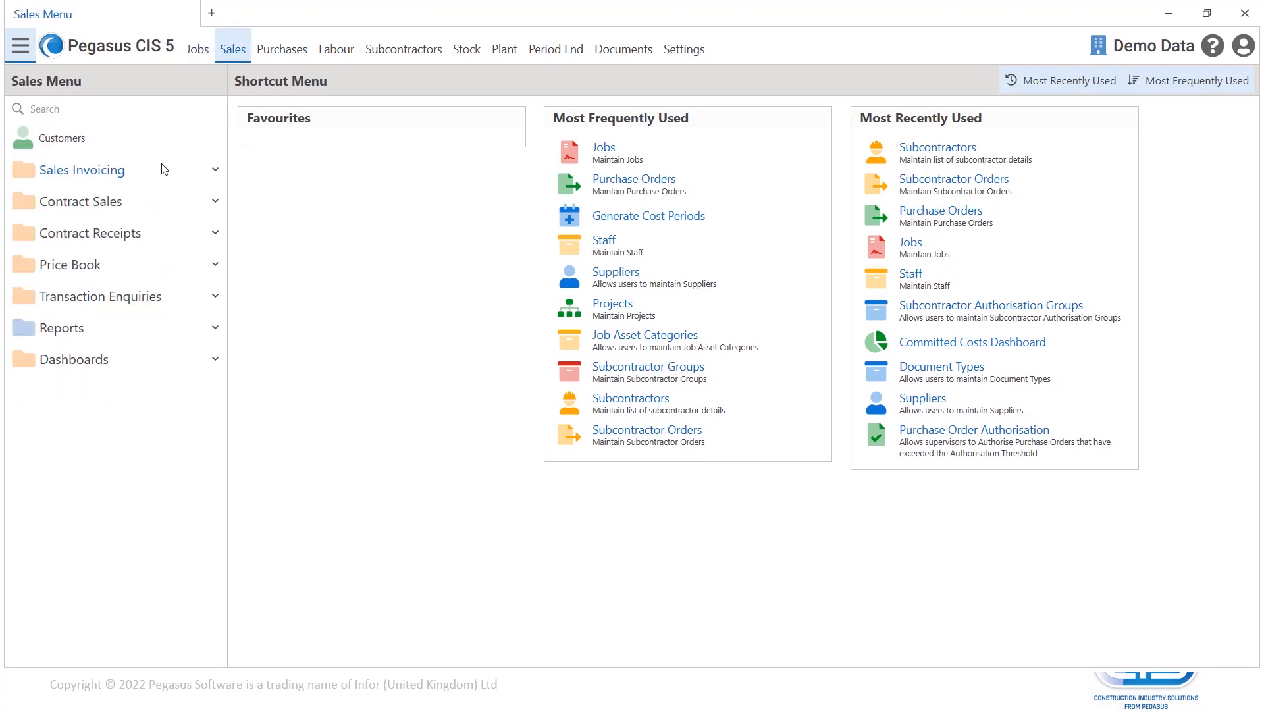
pyautogui.click(62, 139)
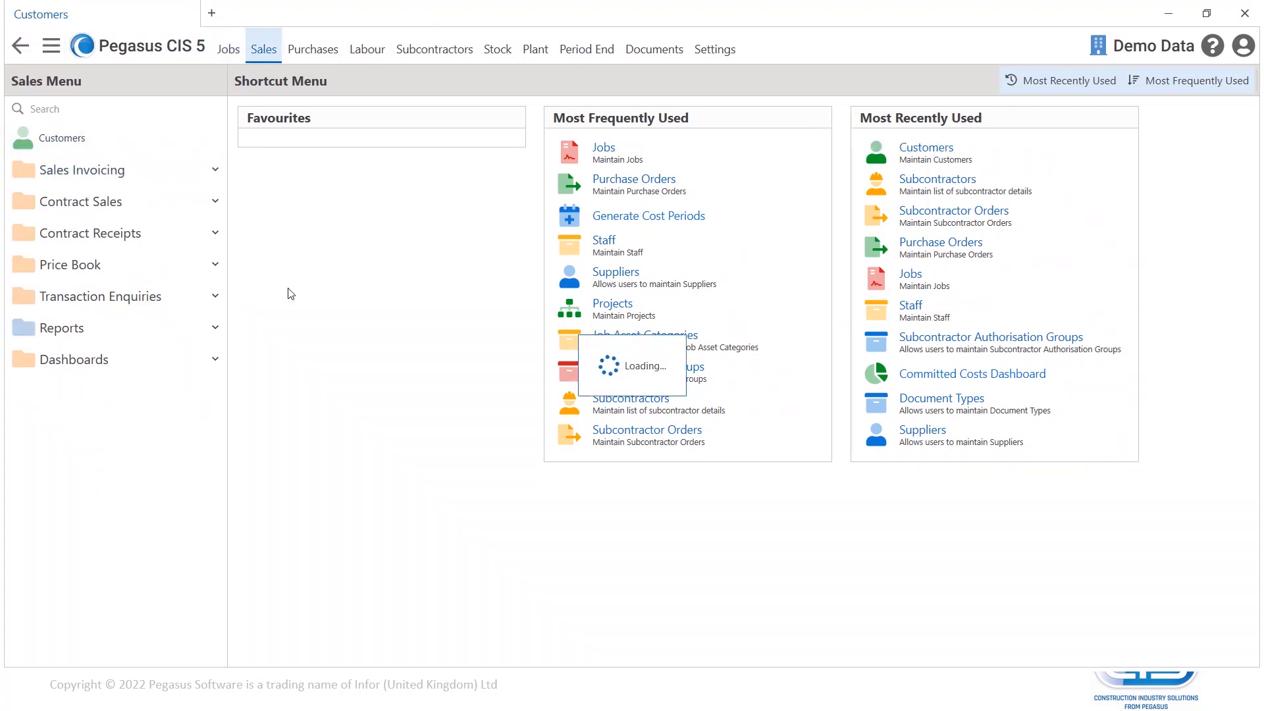
pyautogui.click(211, 13)
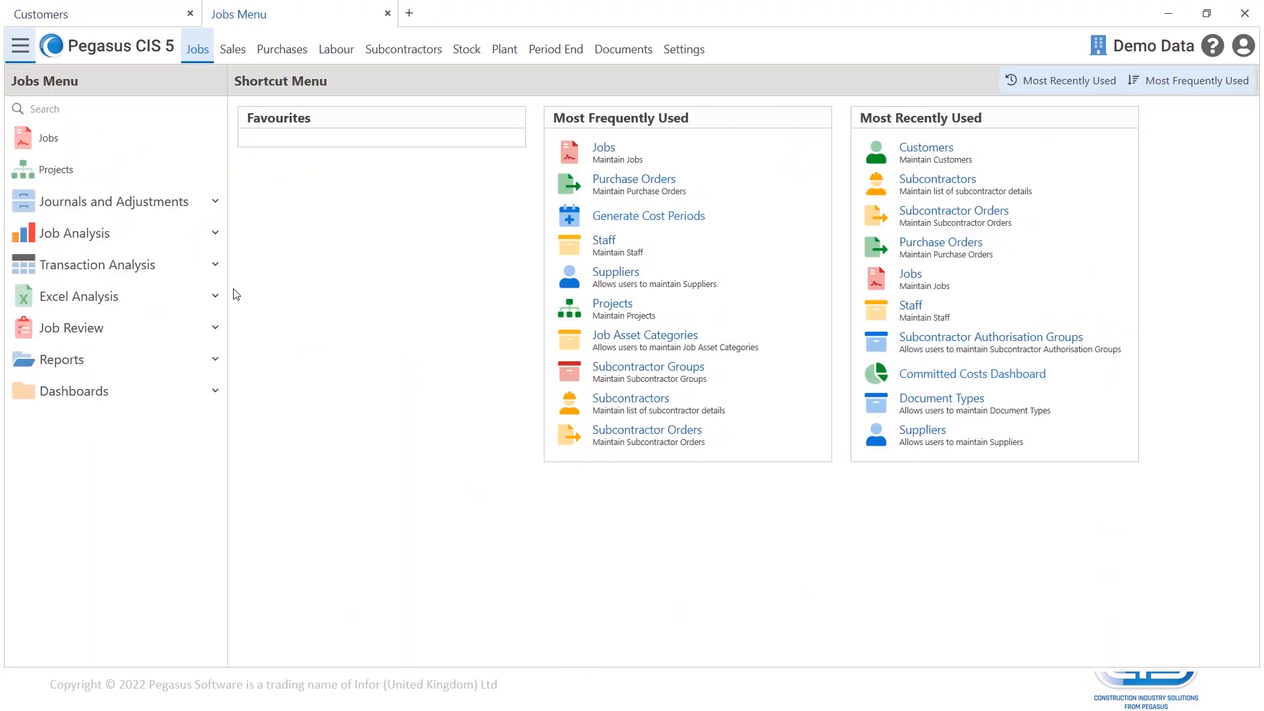
pyautogui.click(372, 51)
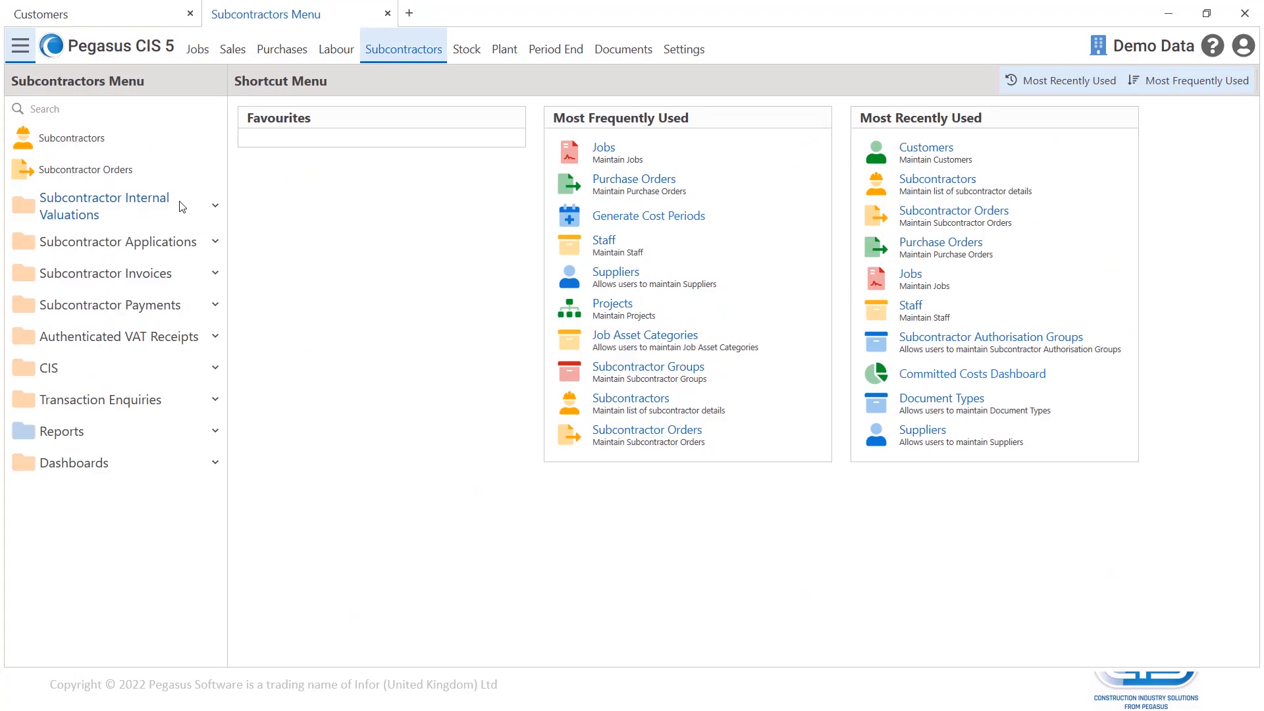
pyautogui.click(168, 173)
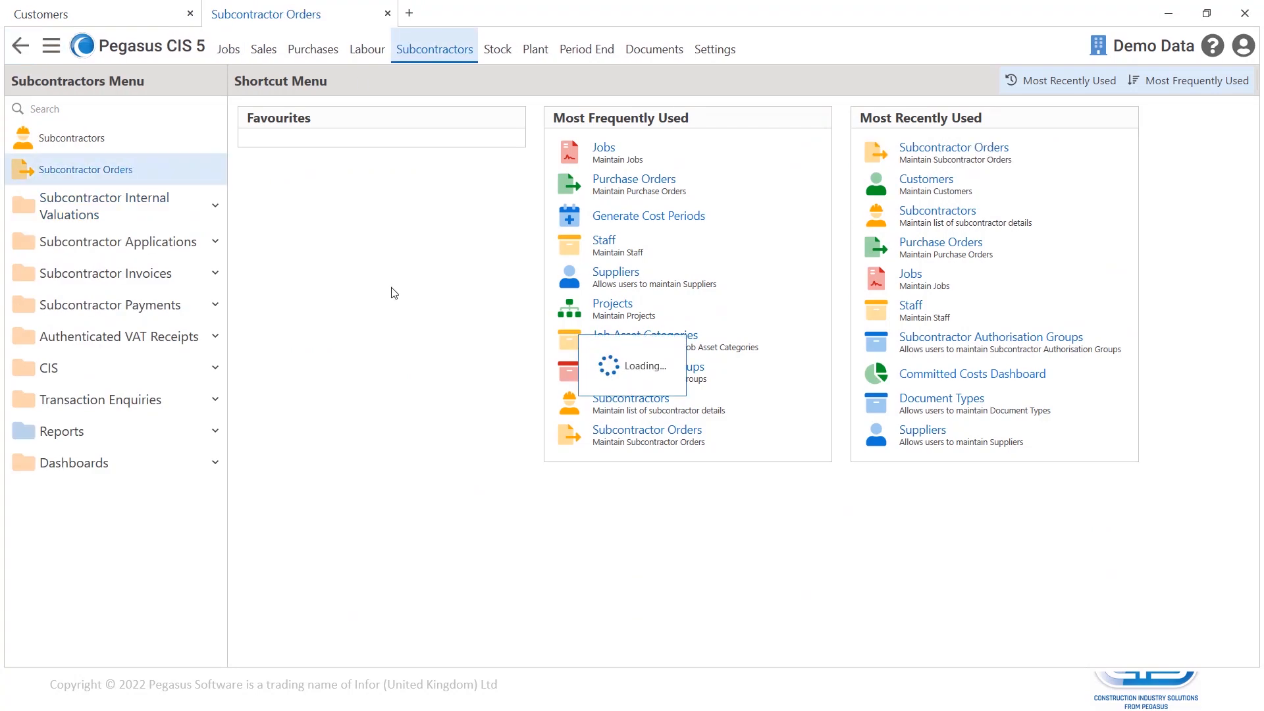
pyautogui.click(409, 14)
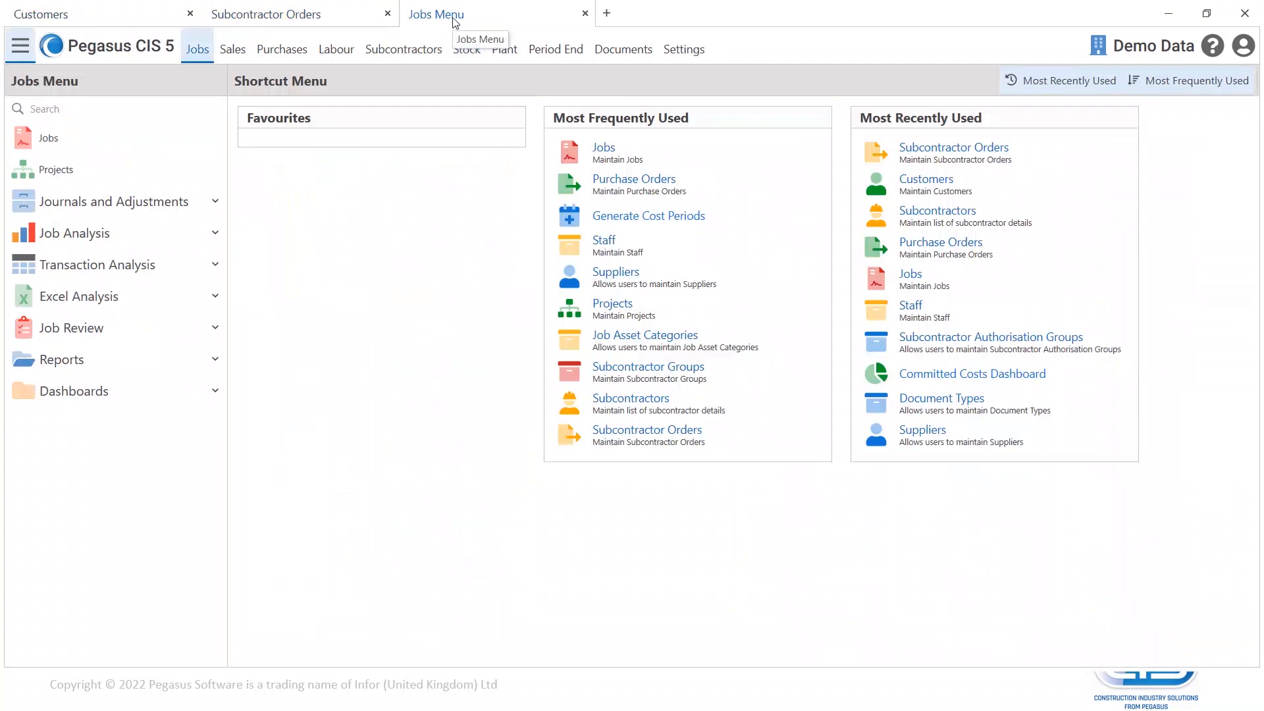
# - View the Subcontractor Orders and Customers lists and close both of their tabs
pyautogui.click(356, 14)
pyautogui.click(132, 14)
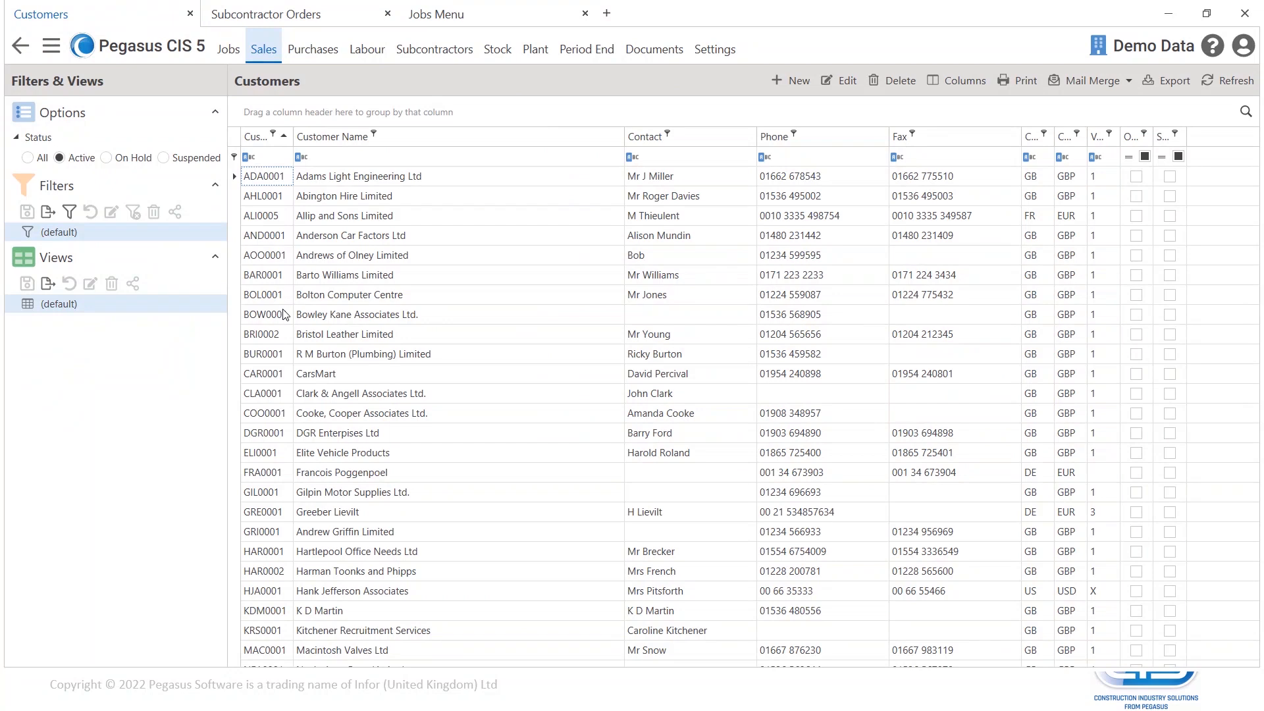
pyautogui.click(190, 15)
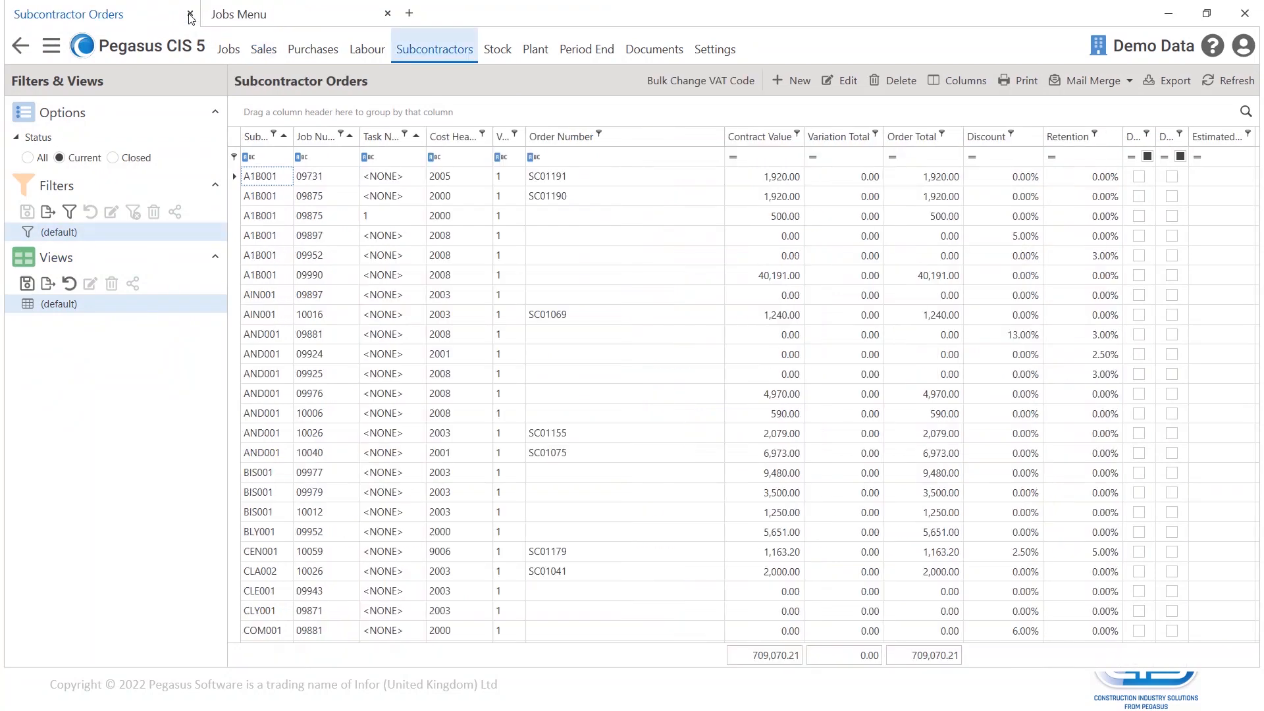
pyautogui.click(190, 14)
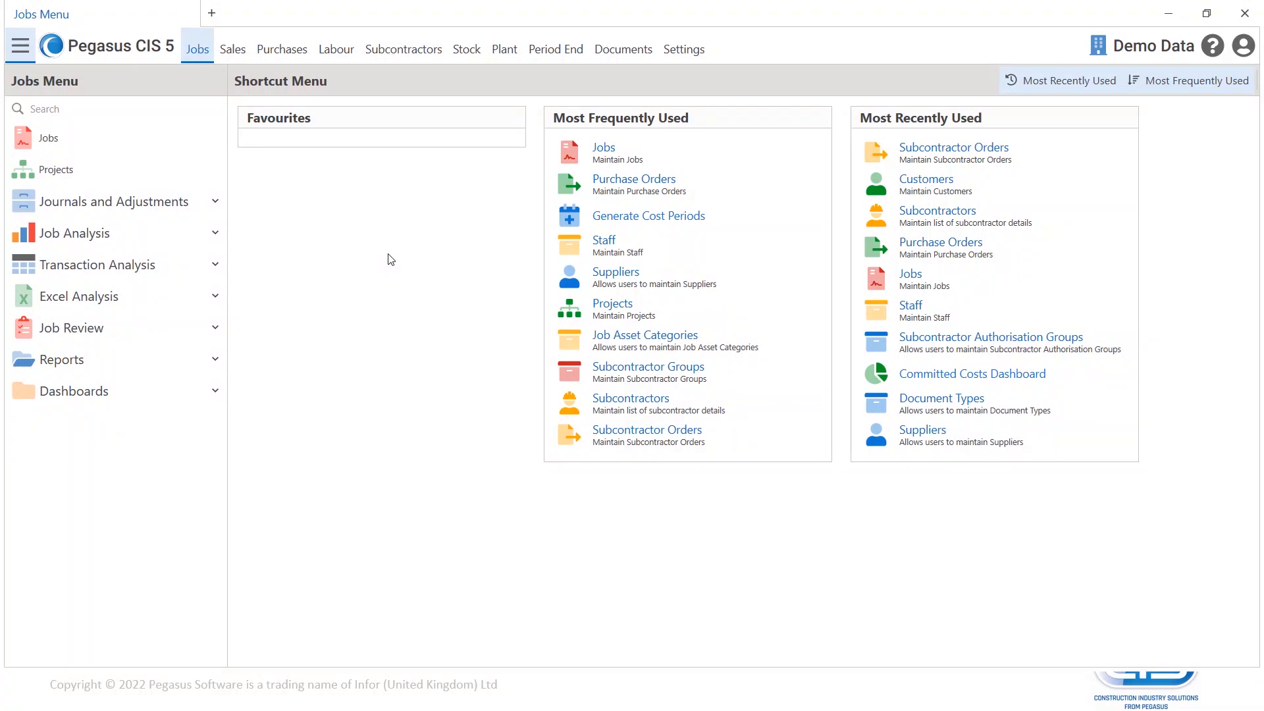
# - Open the Jobs list and add a Count total to its Job Number column
pyautogui.click(61, 142)
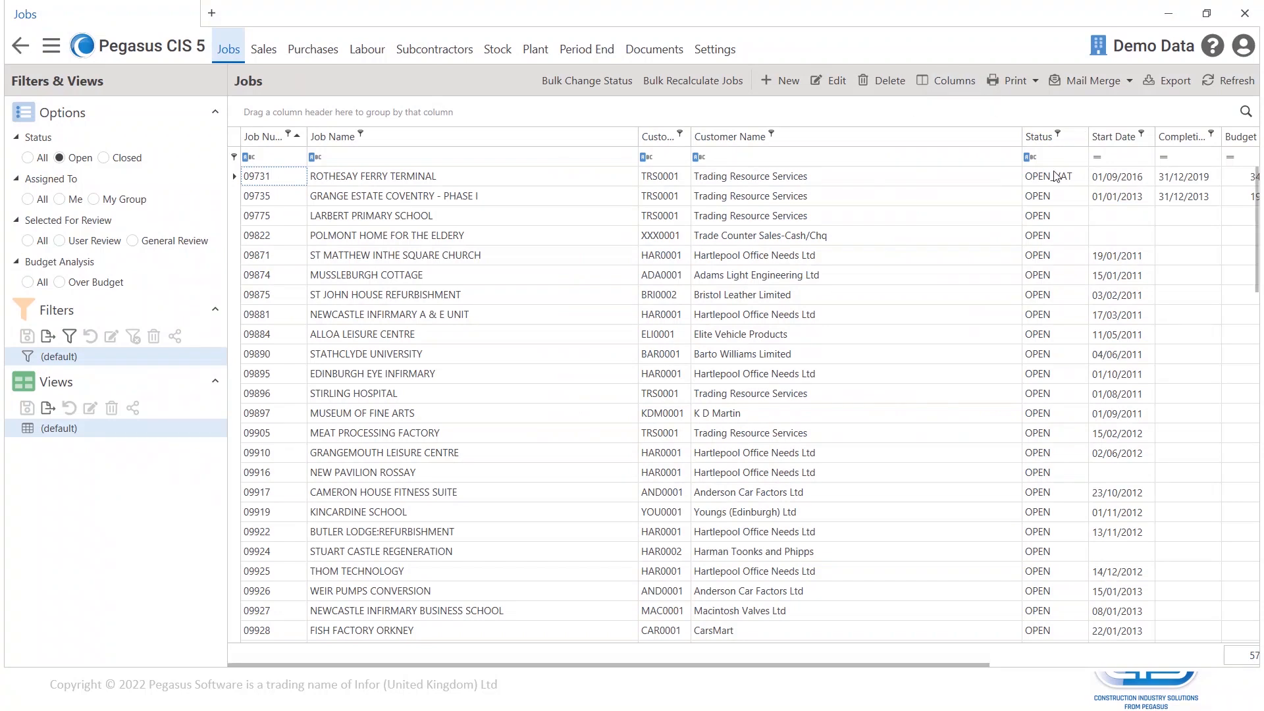
pyautogui.click(946, 85)
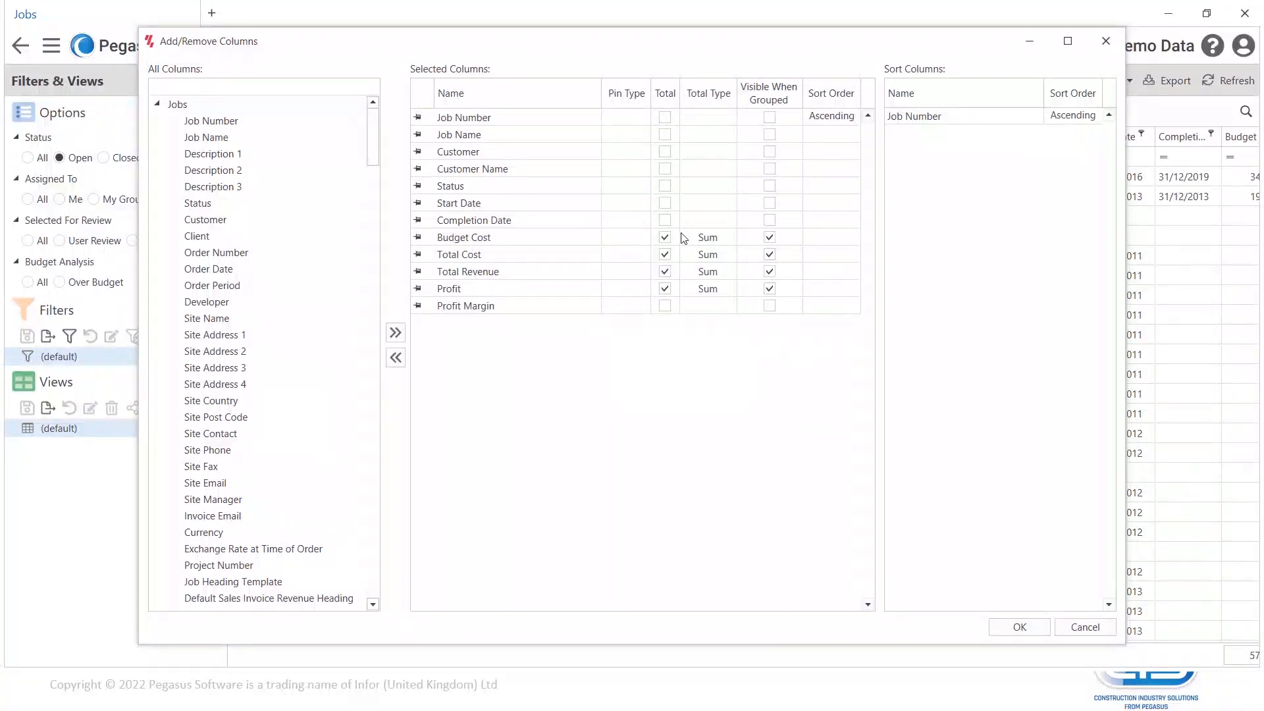
pyautogui.click(665, 119)
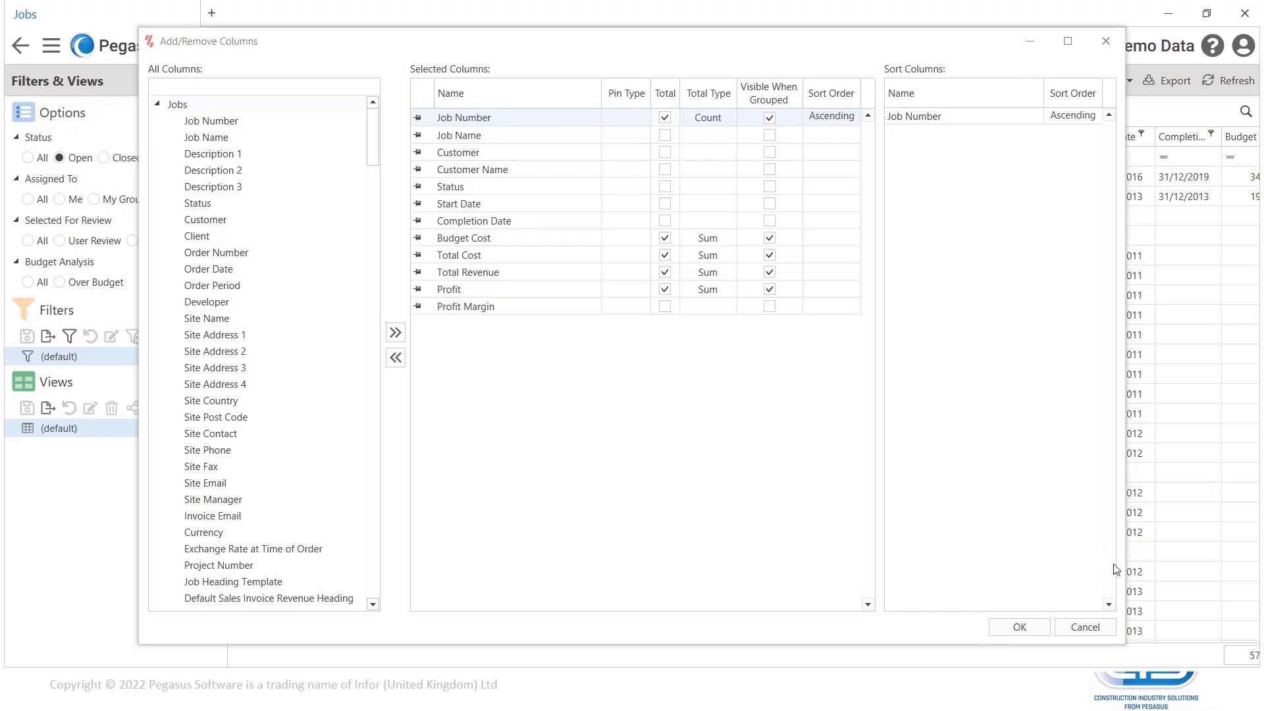
pyautogui.click(1017, 627)
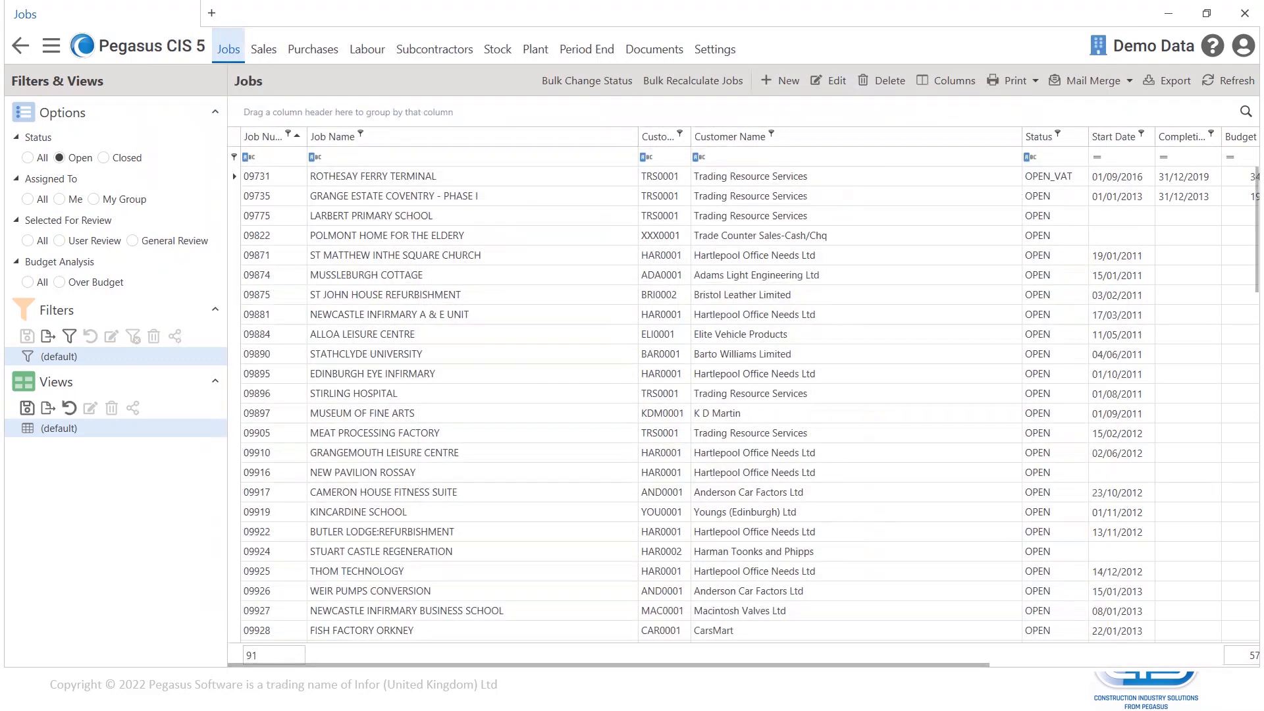
pyautogui.moveTo(791, 661); pyautogui.dragTo(962, 661)
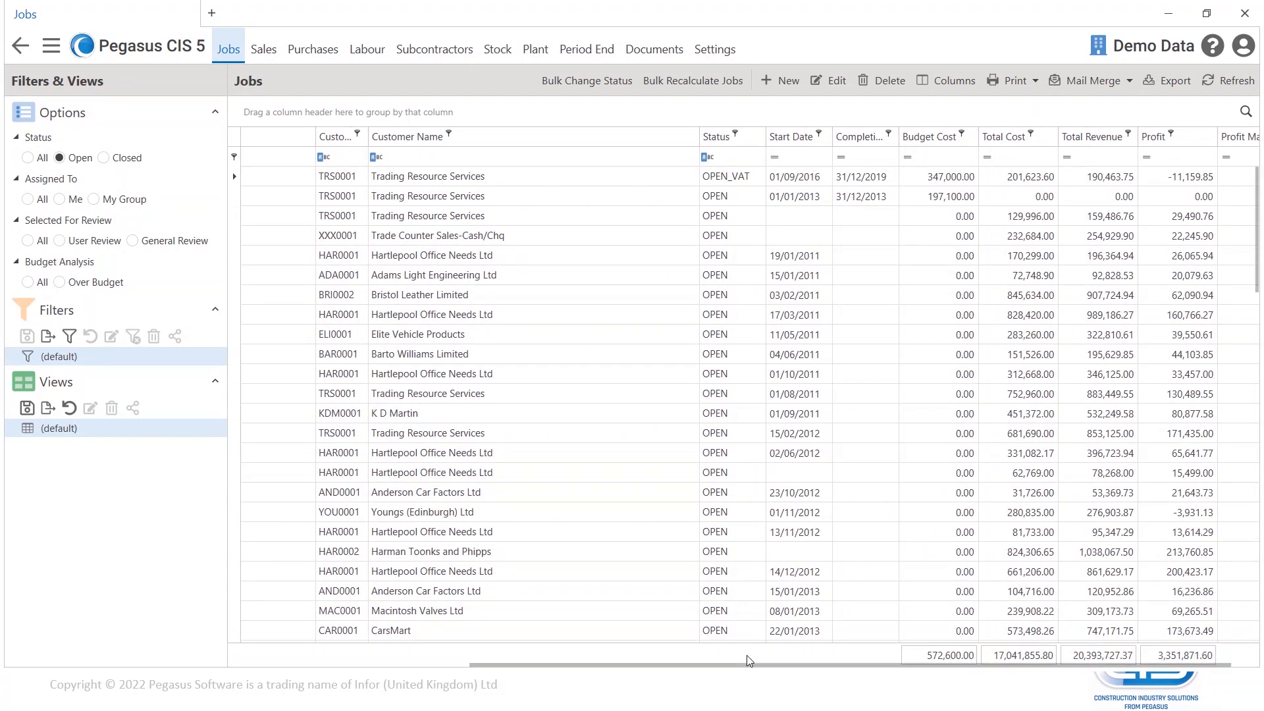
pyautogui.moveTo(755, 665); pyautogui.dragTo(405, 670)
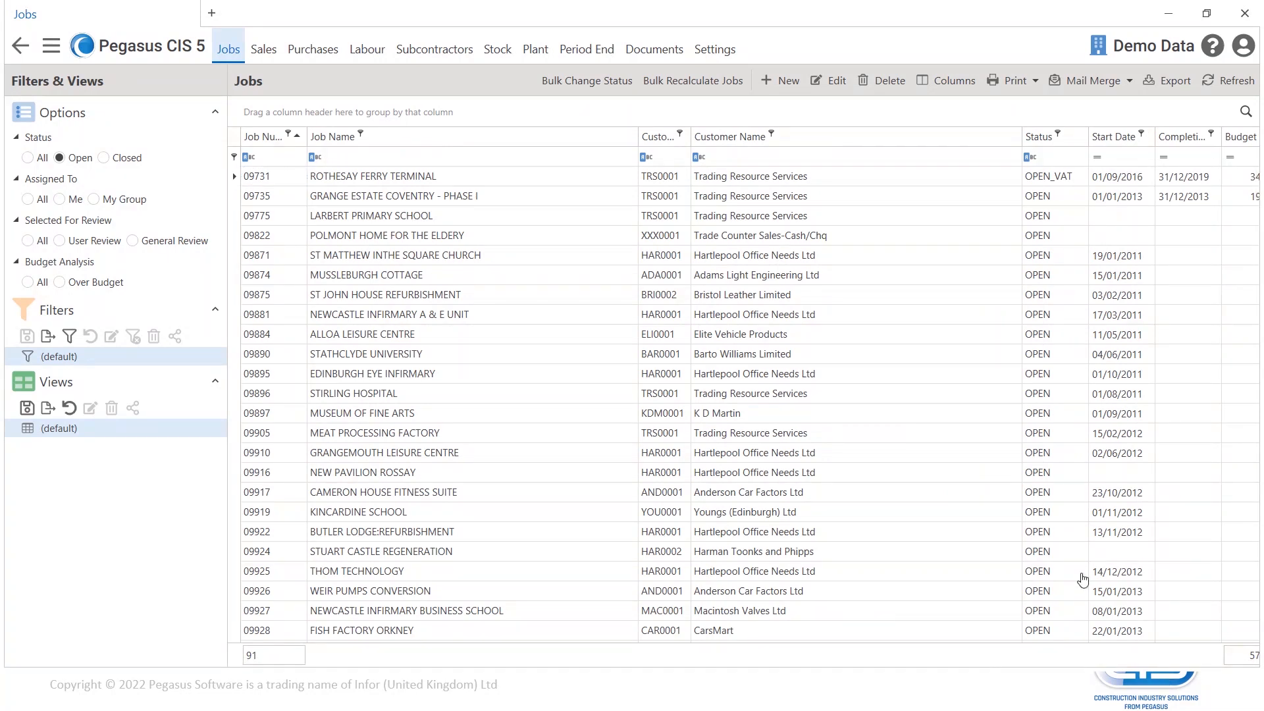
pyautogui.click(969, 569)
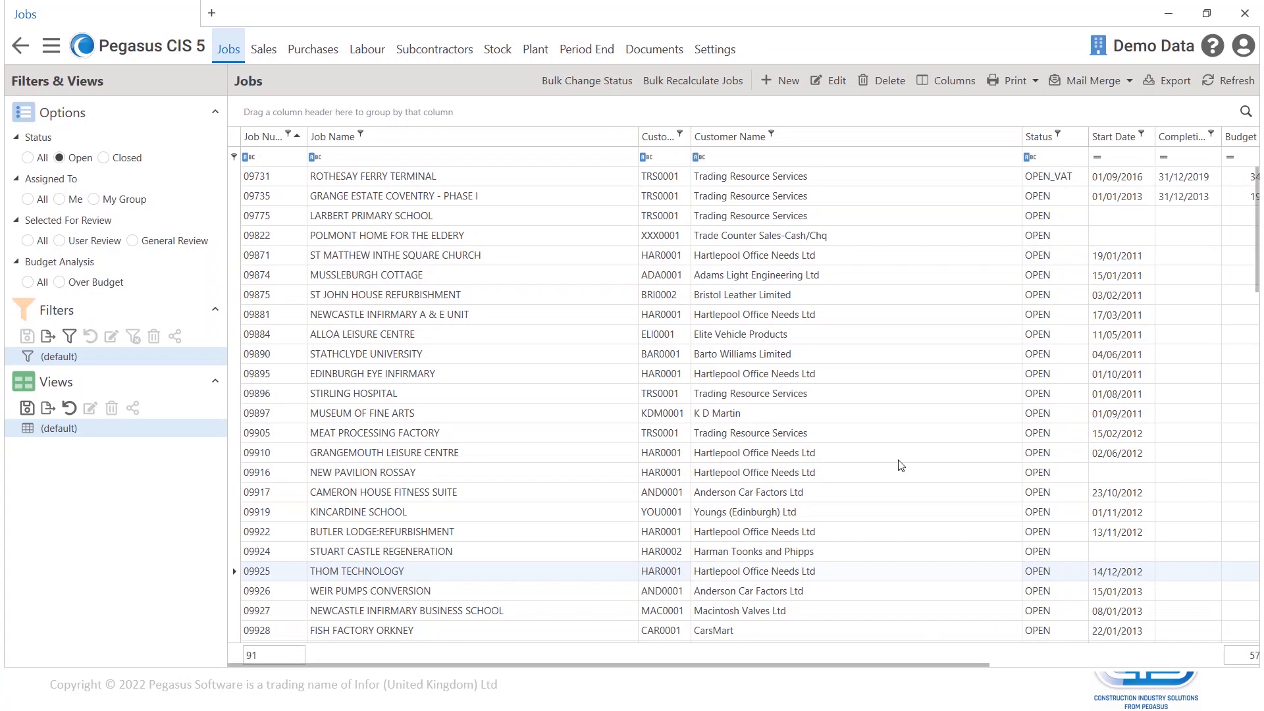
# - Remove the Job Number total from the Jobs list and add the Site Contact and Site Phone columns
pyautogui.click(961, 77)
pyautogui.click(665, 118)
pyautogui.click(664, 118)
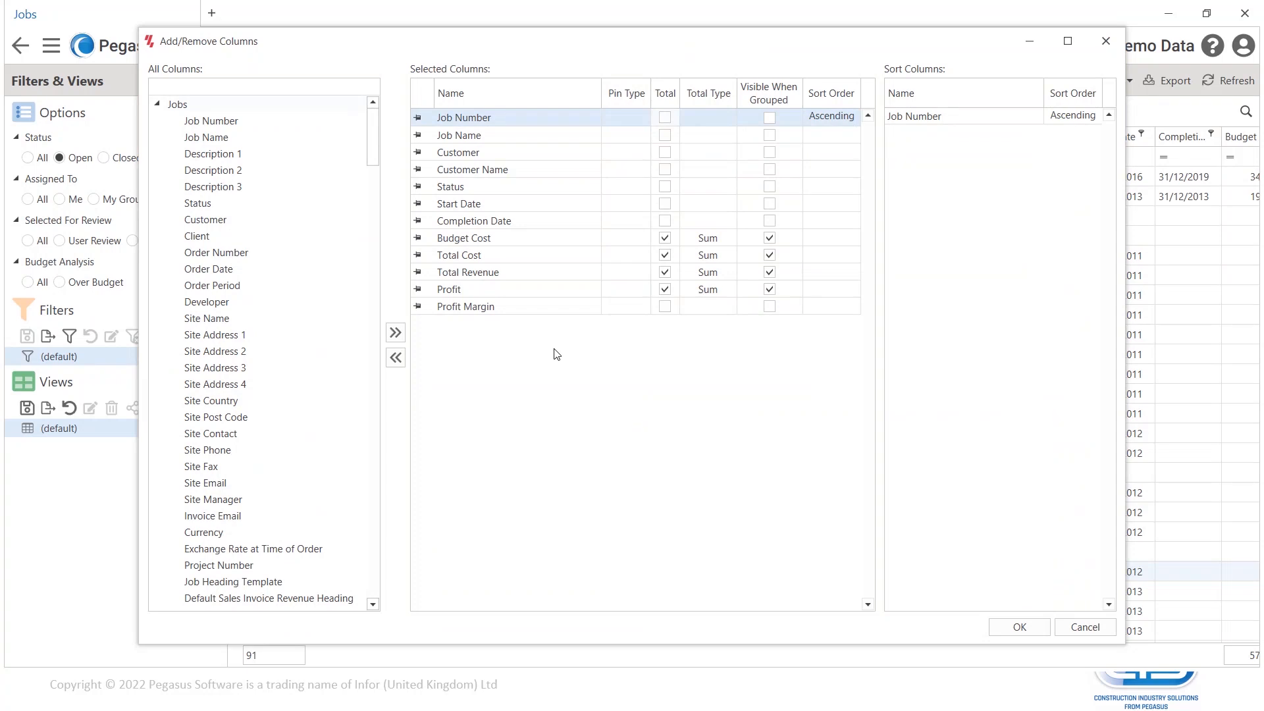
pyautogui.doubleClick(221, 436)
pyautogui.doubleClick(219, 451)
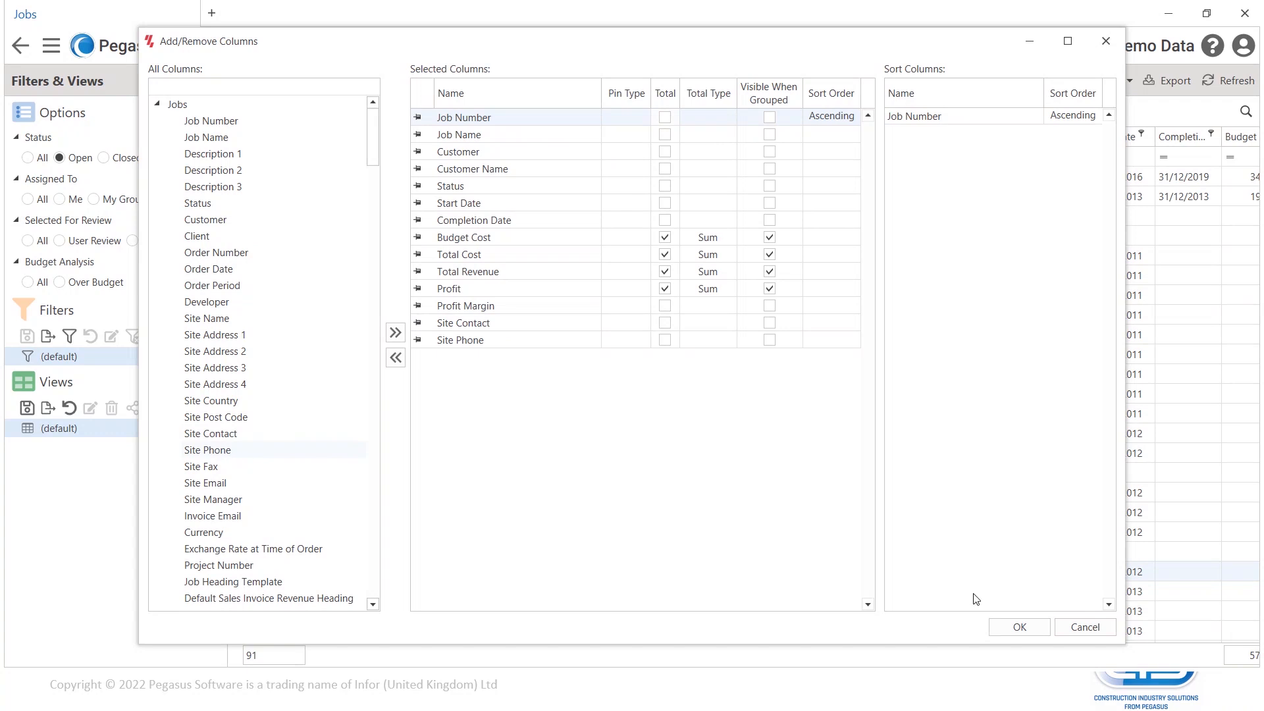
pyautogui.click(1027, 627)
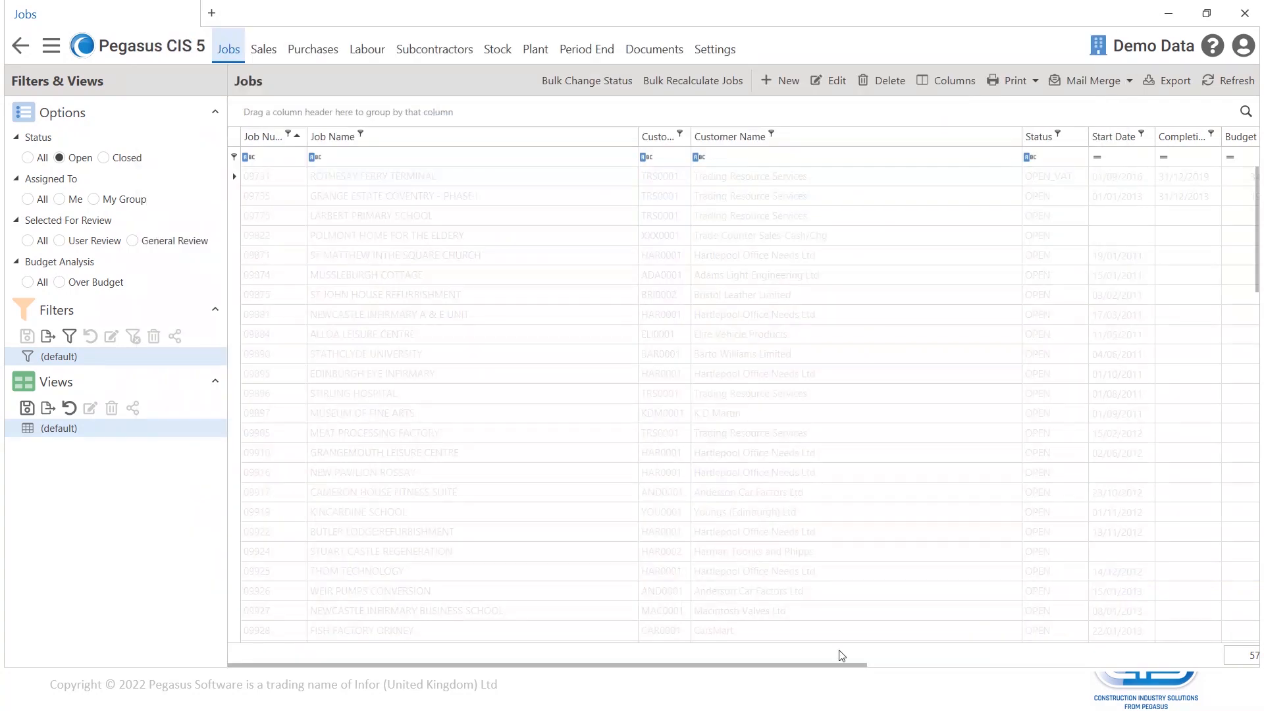
pyautogui.moveTo(736, 663); pyautogui.dragTo(1228, 272)
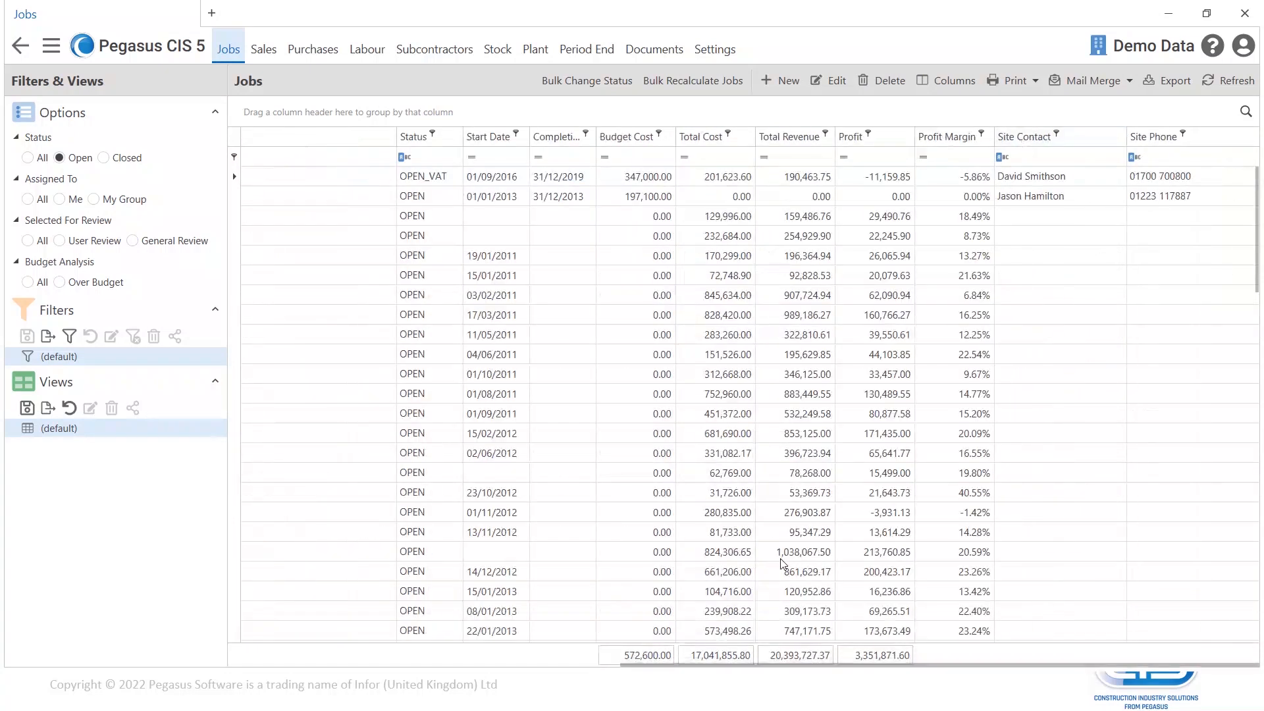
pyautogui.moveTo(691, 661); pyautogui.dragTo(296, 658)
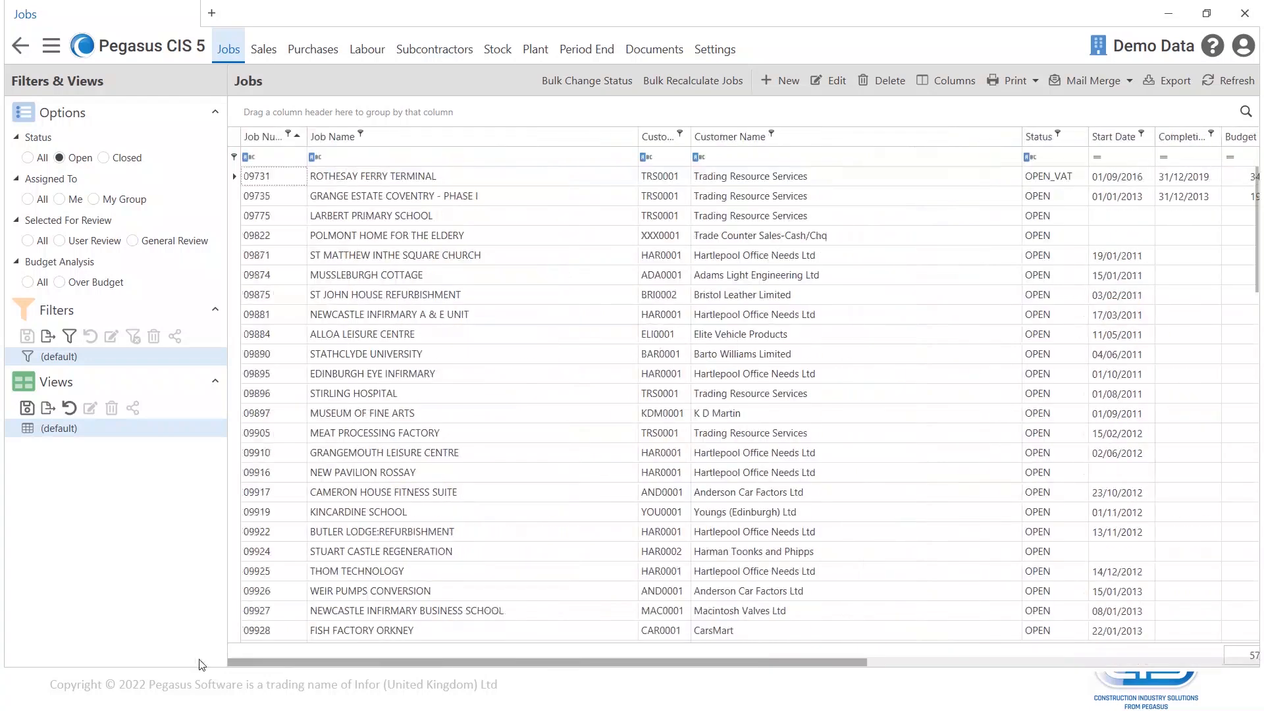
# - Pin the Job Number column of the Jobs list as Fixed and check it while viewing the remaining columns
pyautogui.click(947, 81)
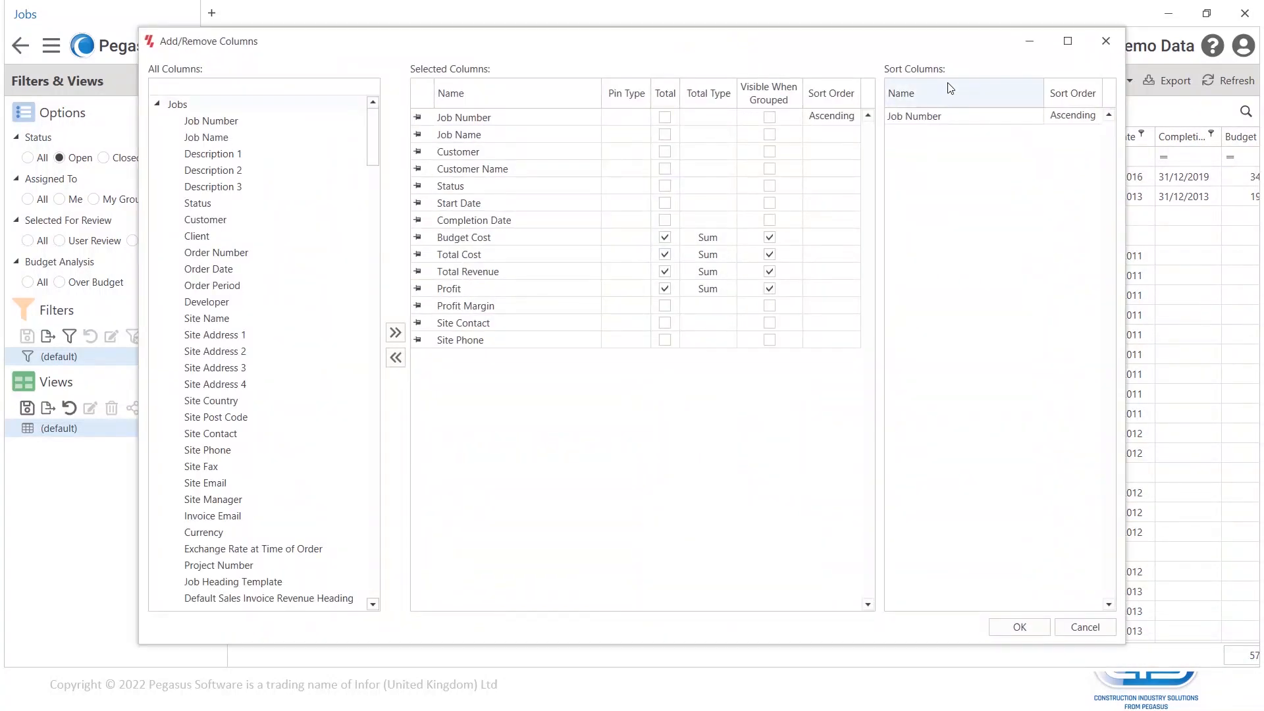
pyautogui.click(418, 119)
pyautogui.click(417, 118)
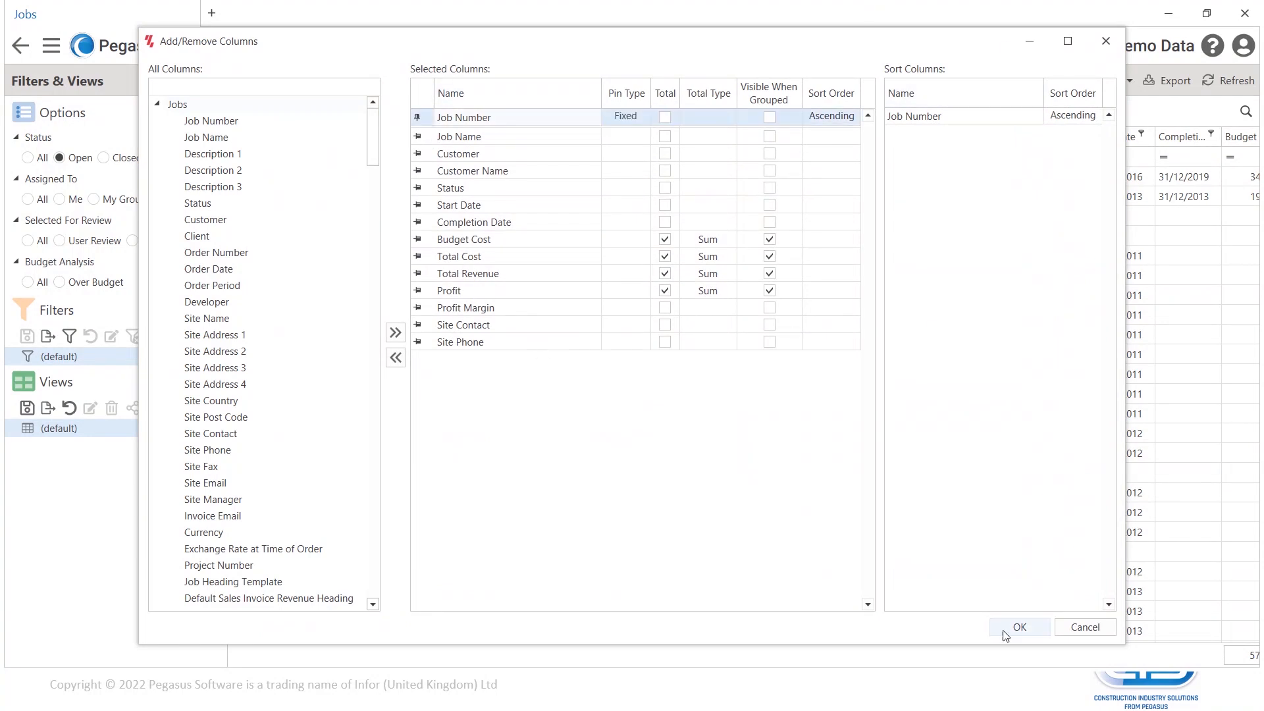
pyautogui.click(1019, 627)
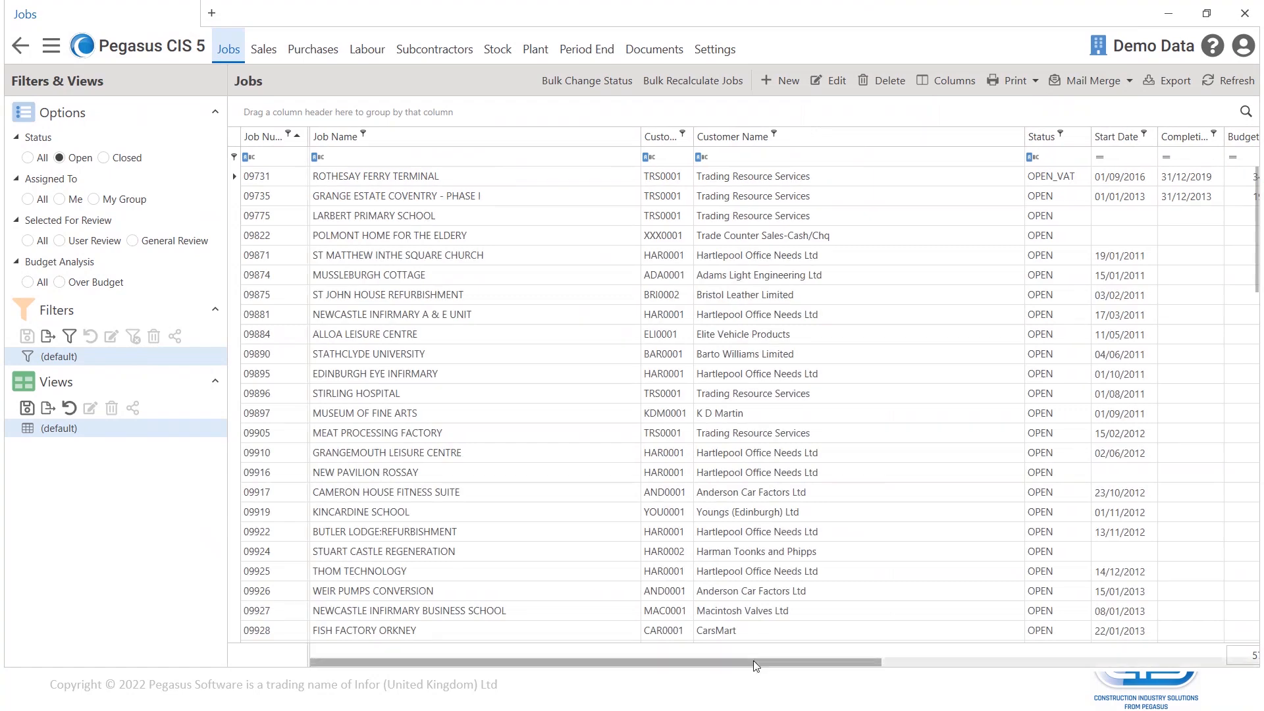
pyautogui.moveTo(758, 660); pyautogui.dragTo(1044, 652)
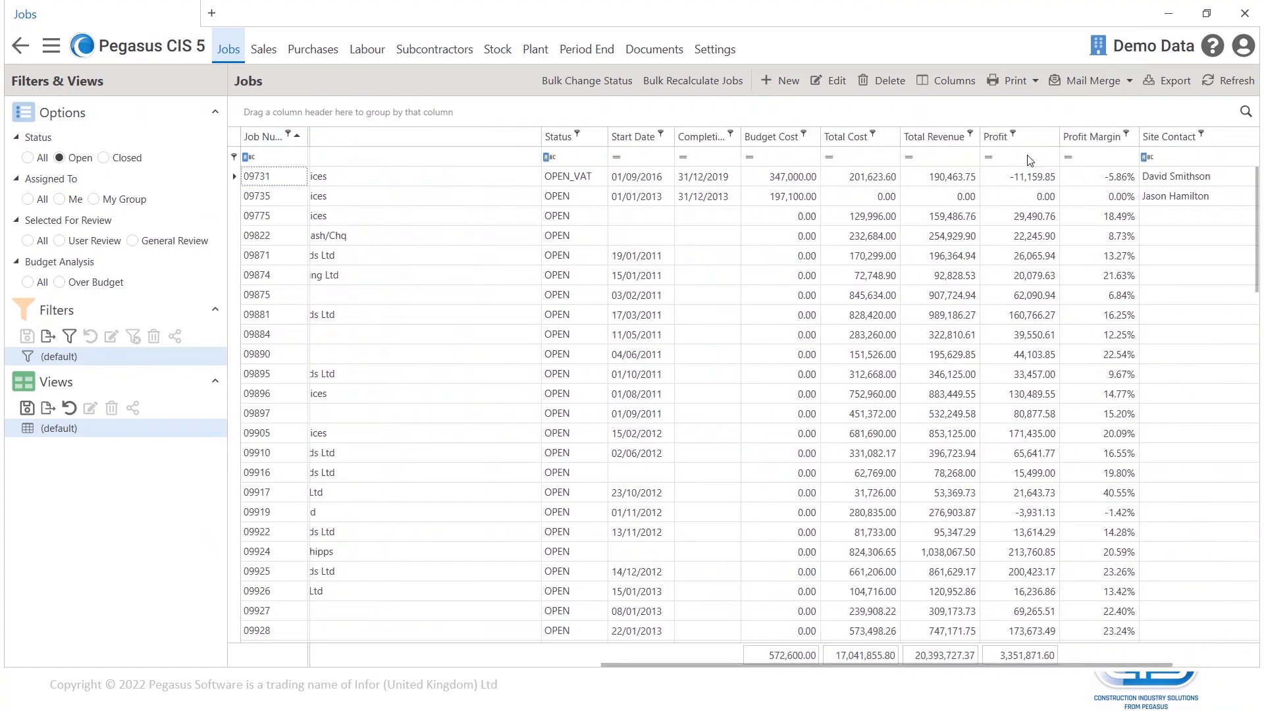
# - Pin the Job Name column as Fixed beside Job Number and check both against the remaining columns
pyautogui.click(960, 81)
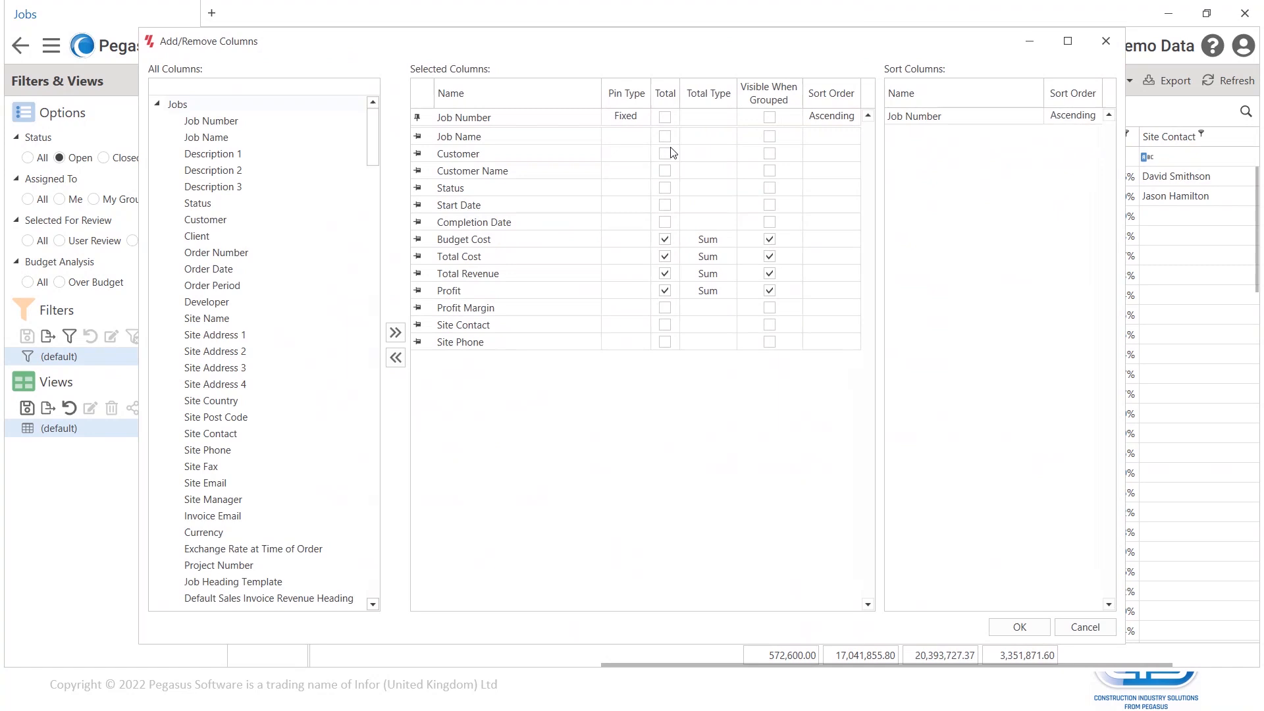
pyautogui.click(418, 137)
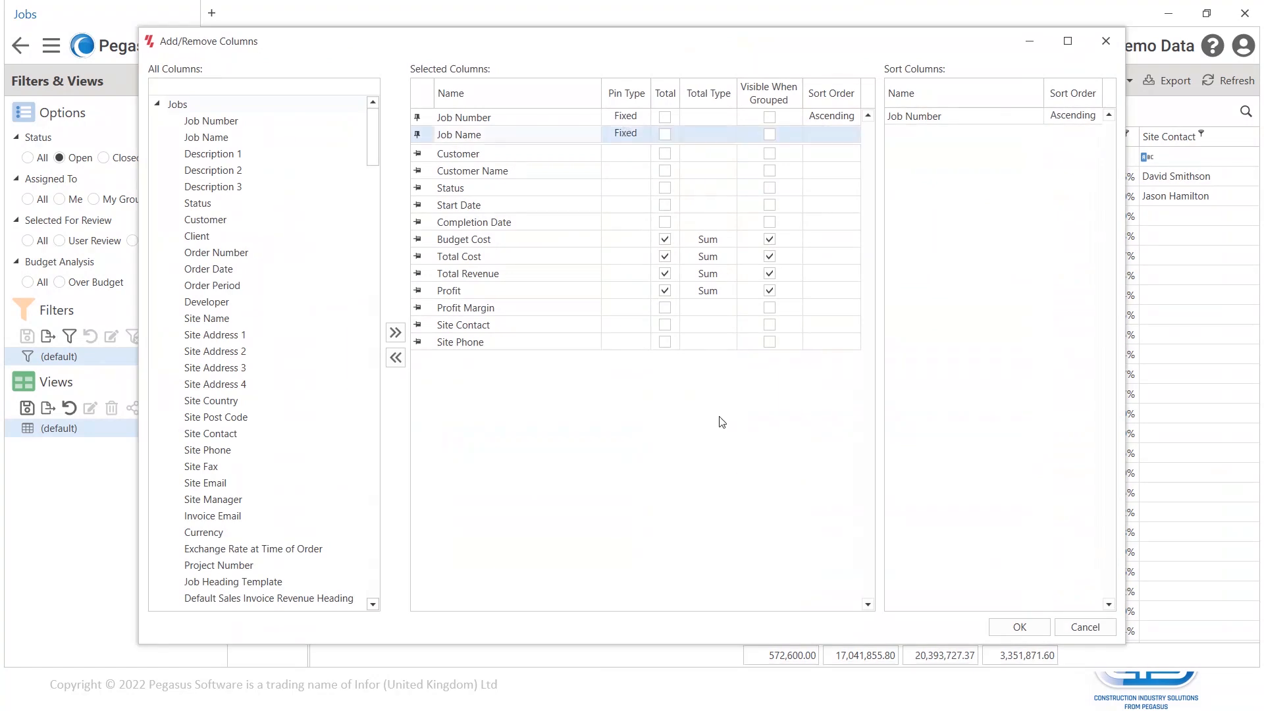
pyautogui.click(1019, 626)
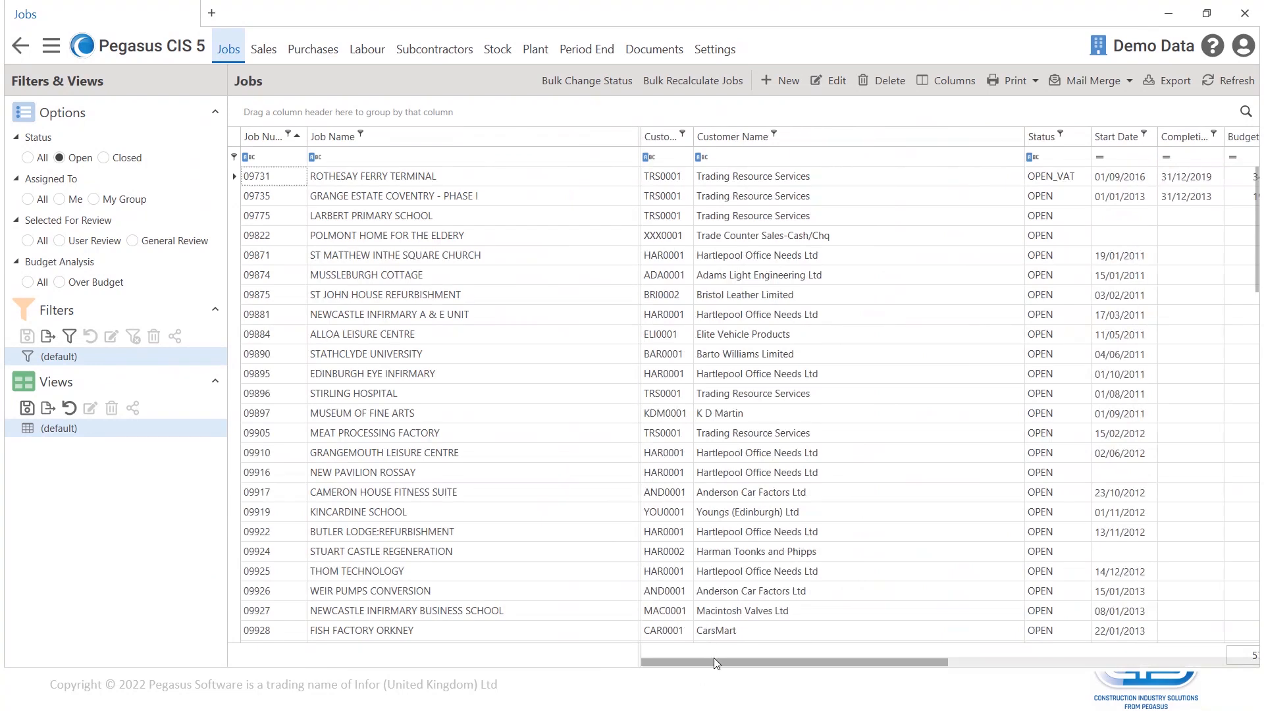
pyautogui.moveTo(764, 662); pyautogui.dragTo(867, 656)
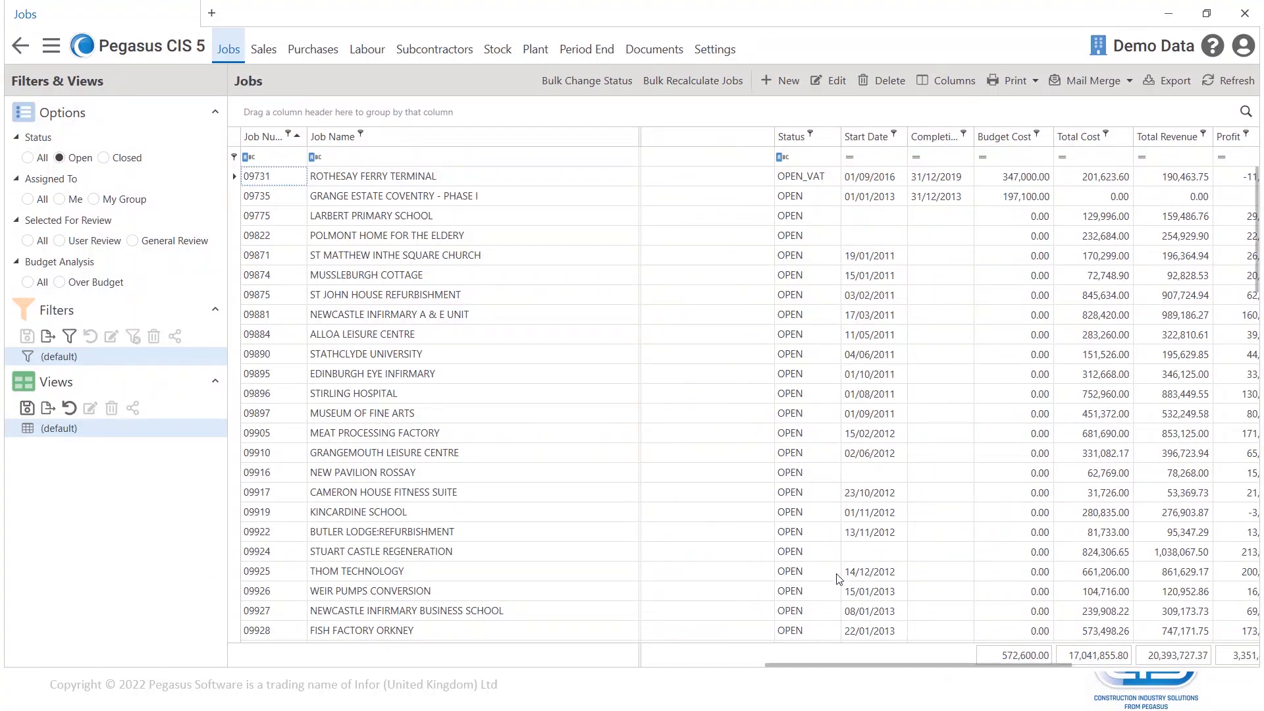
# - Group the Jobs list by Customer Name and inspect the entries in the Adams Light Engineering Ltd group
pyautogui.click(956, 81)
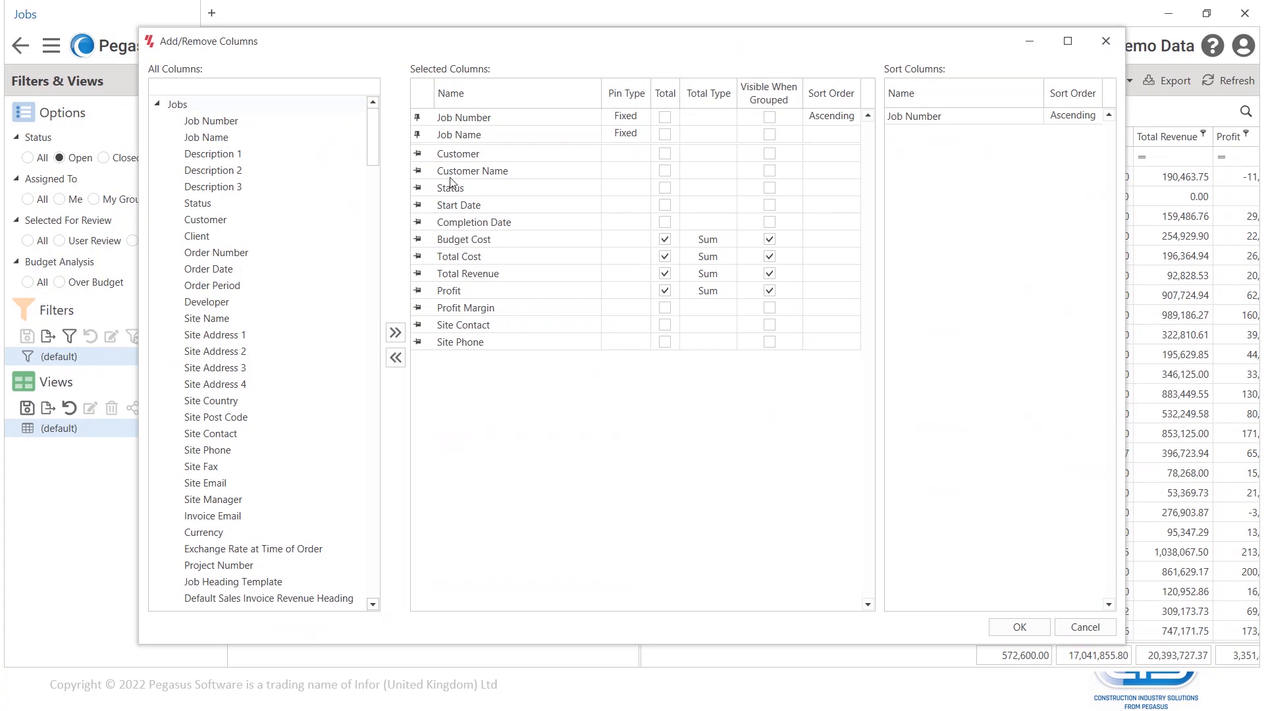
pyautogui.click(418, 170)
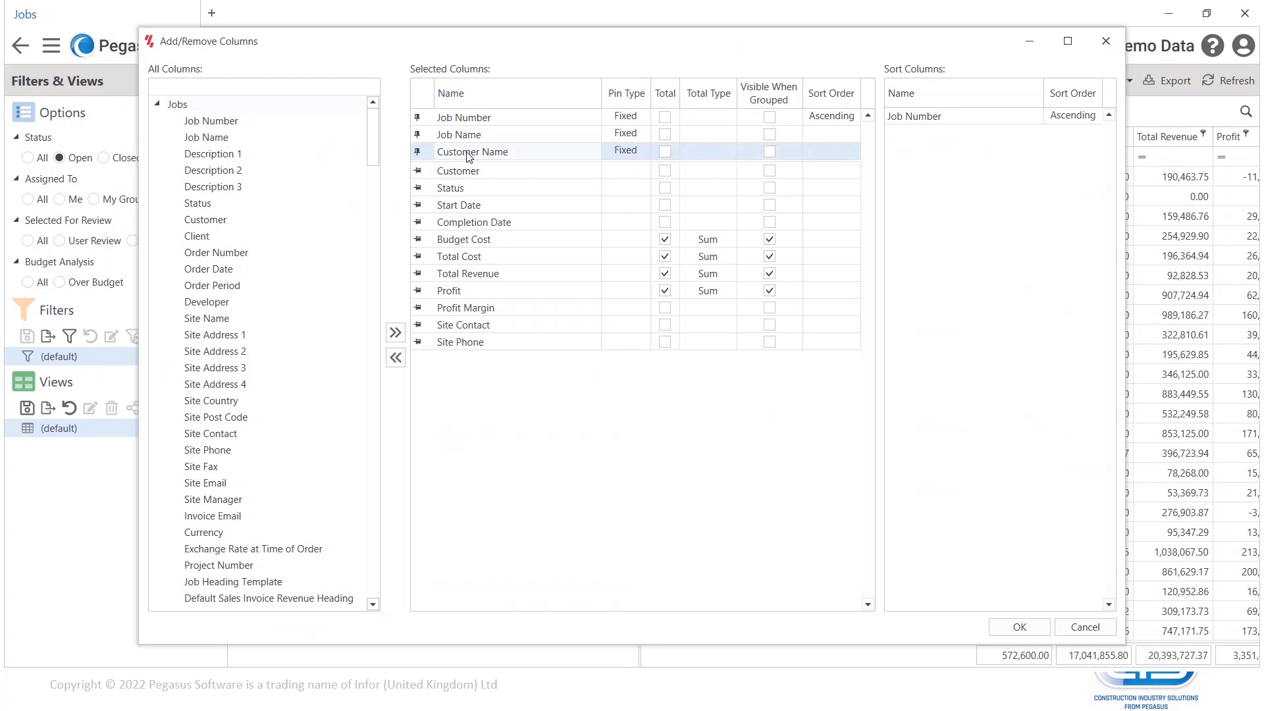
pyautogui.click(625, 155)
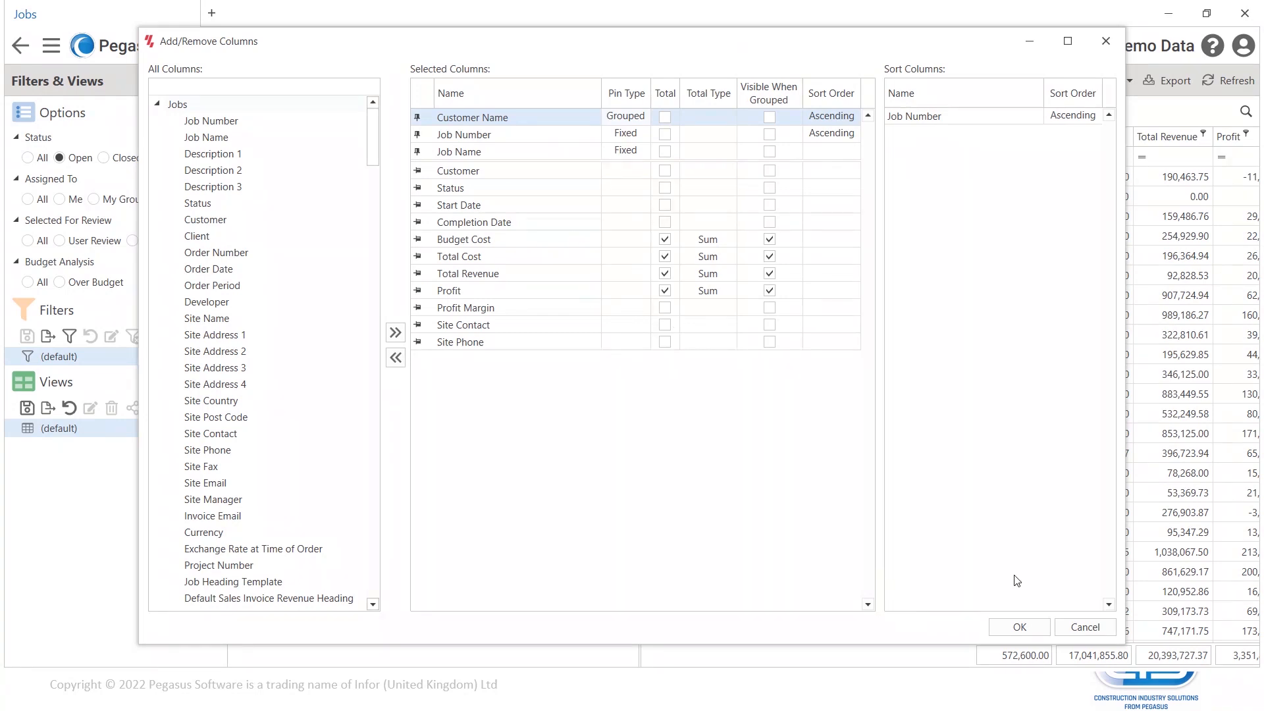
pyautogui.click(1019, 626)
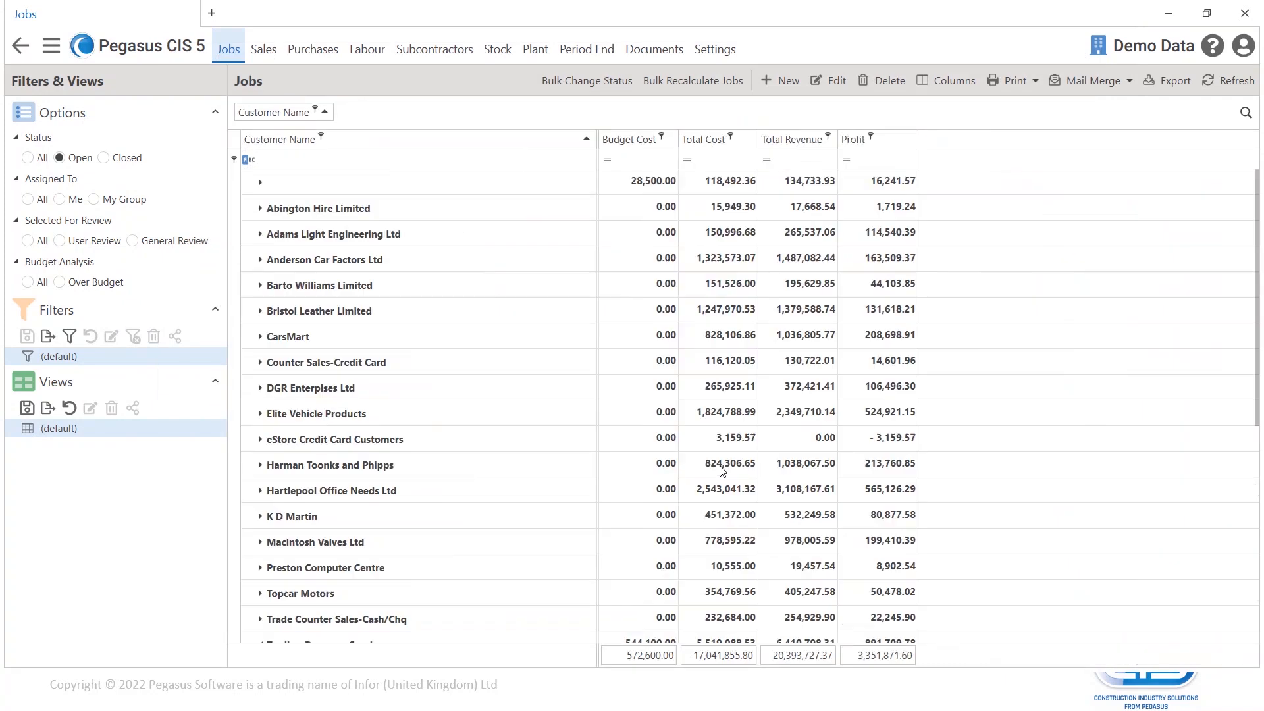
pyautogui.click(261, 234)
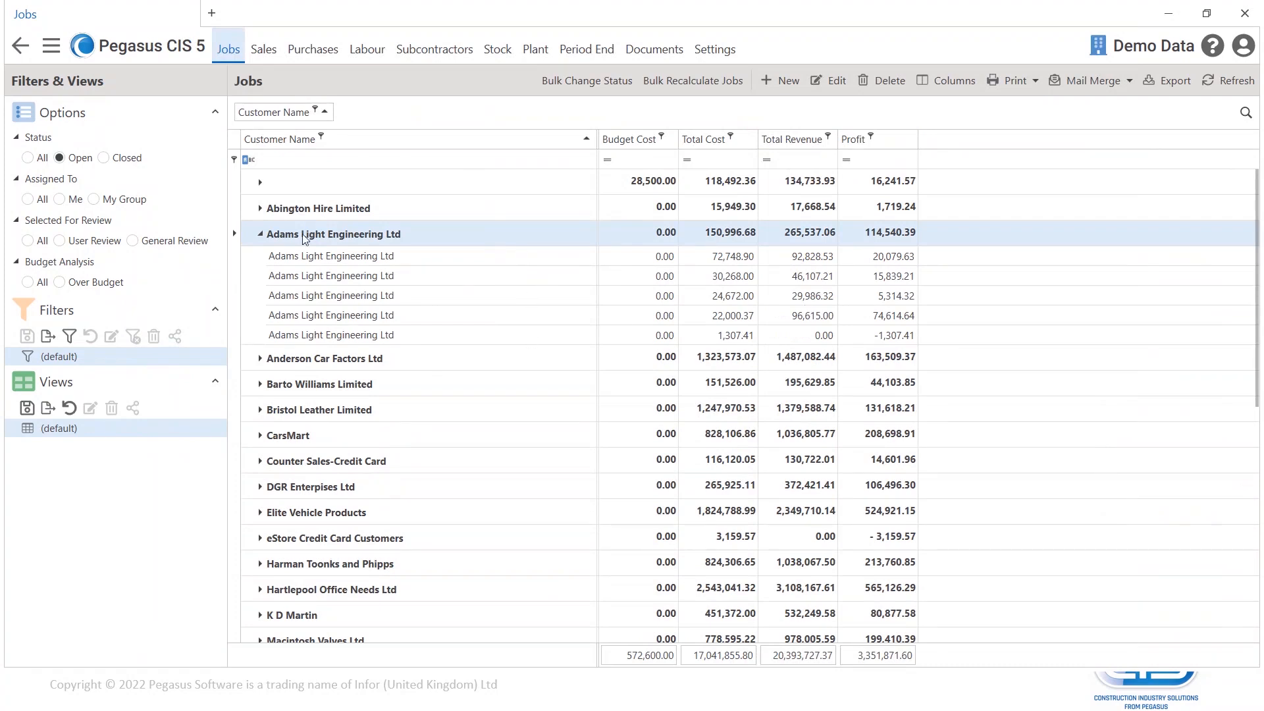
pyautogui.click(260, 234)
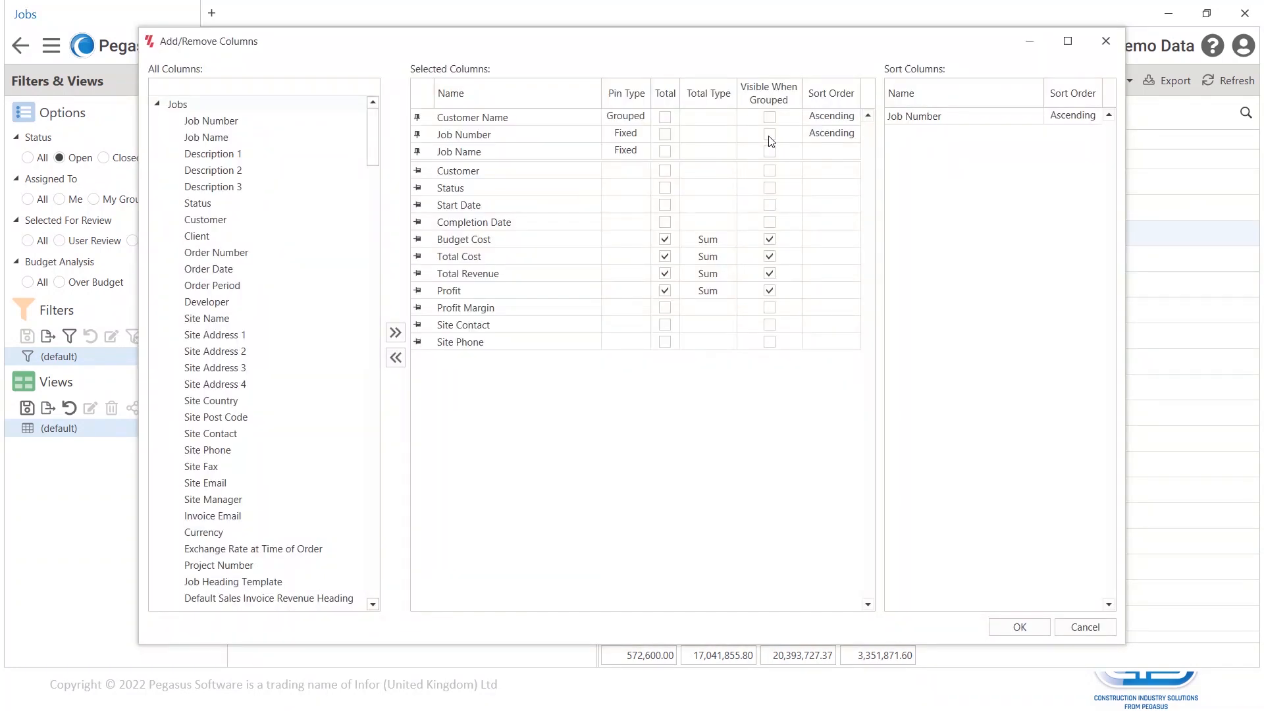
# - Make Job Number and Job Name visible when grouped and inspect the Adams Light Engineering Ltd jobs
pyautogui.click(769, 136)
pyautogui.click(771, 153)
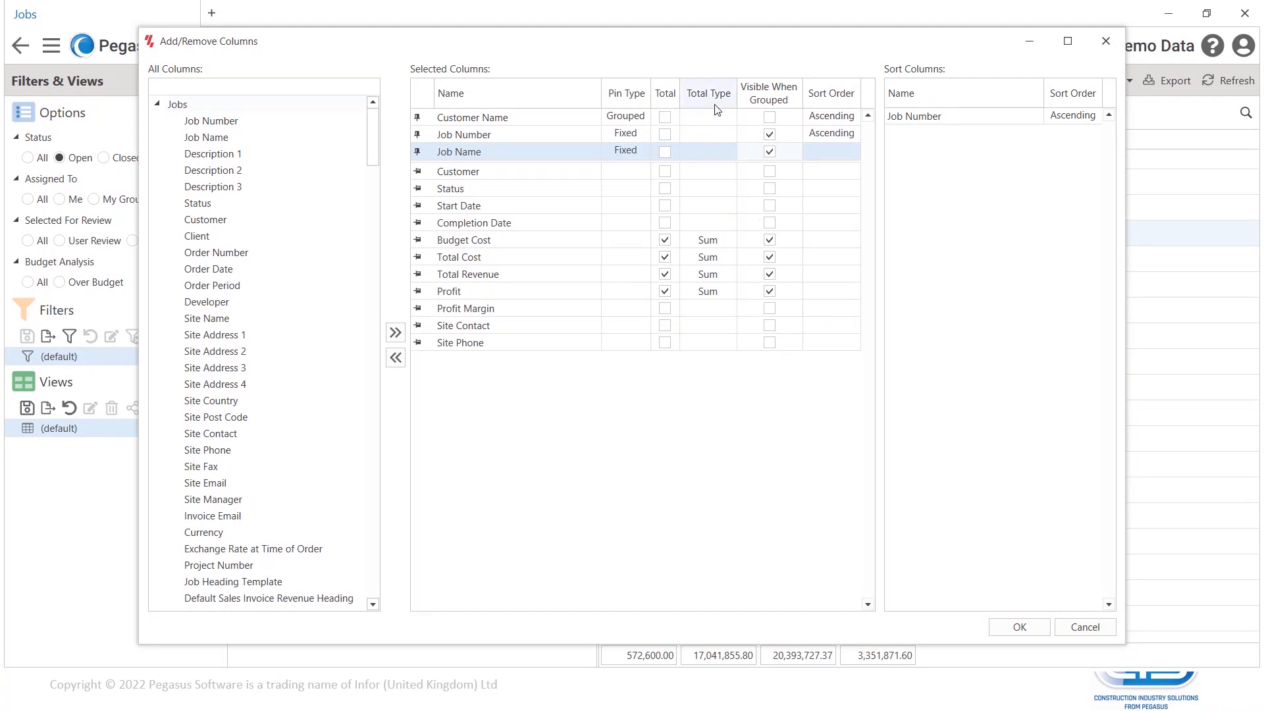
pyautogui.click(1019, 629)
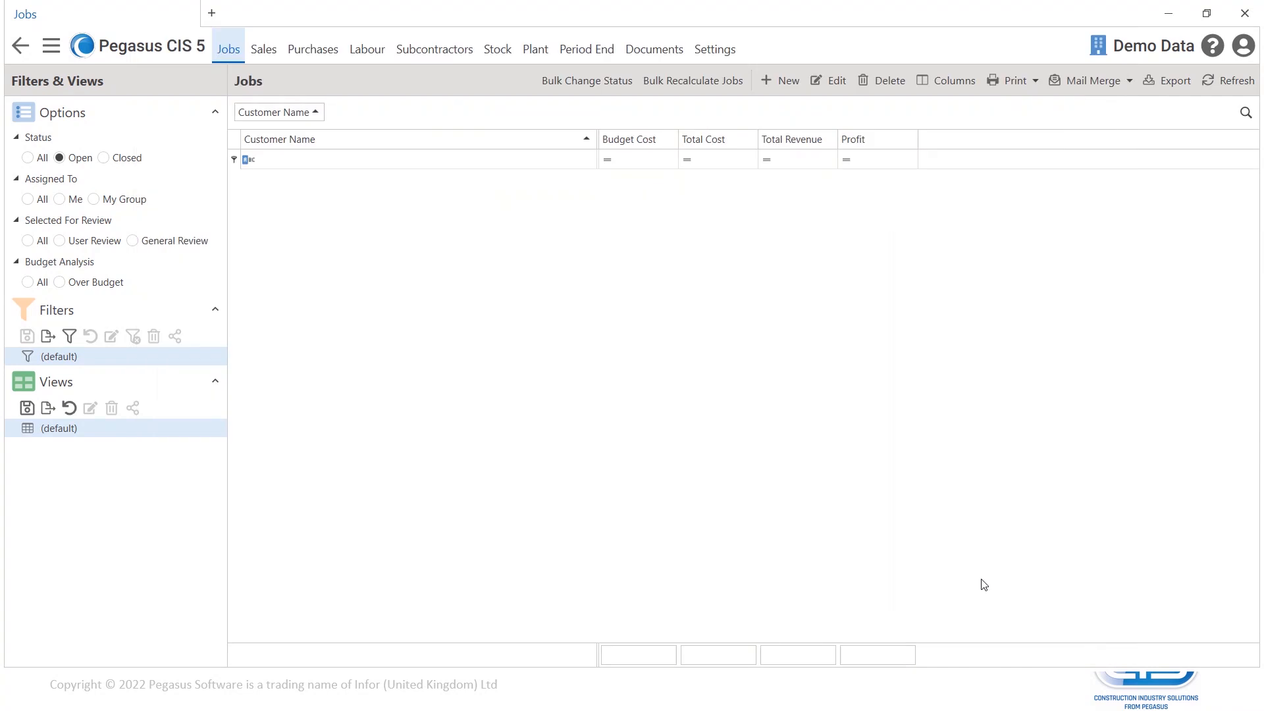
pyautogui.click(261, 234)
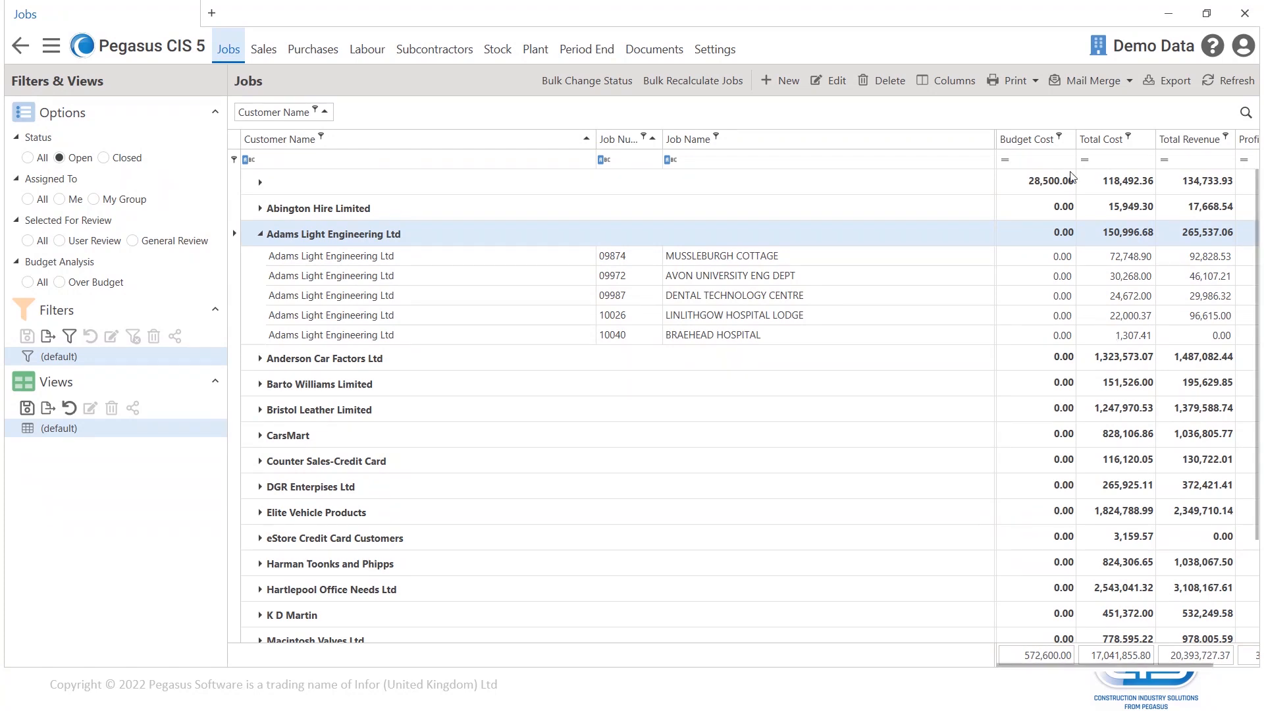
pyautogui.click(261, 234)
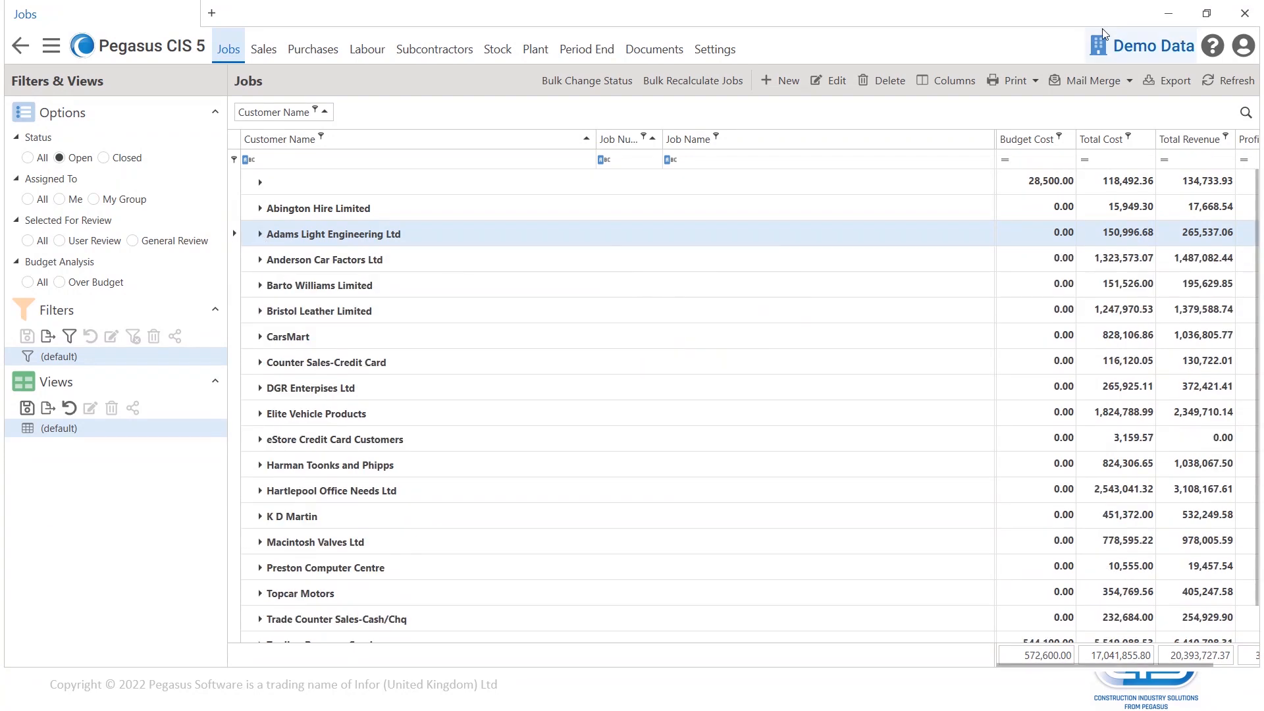
# - Remove the Customer Name grouping and unpin the Job Number and Job Name columns
pyautogui.click(948, 81)
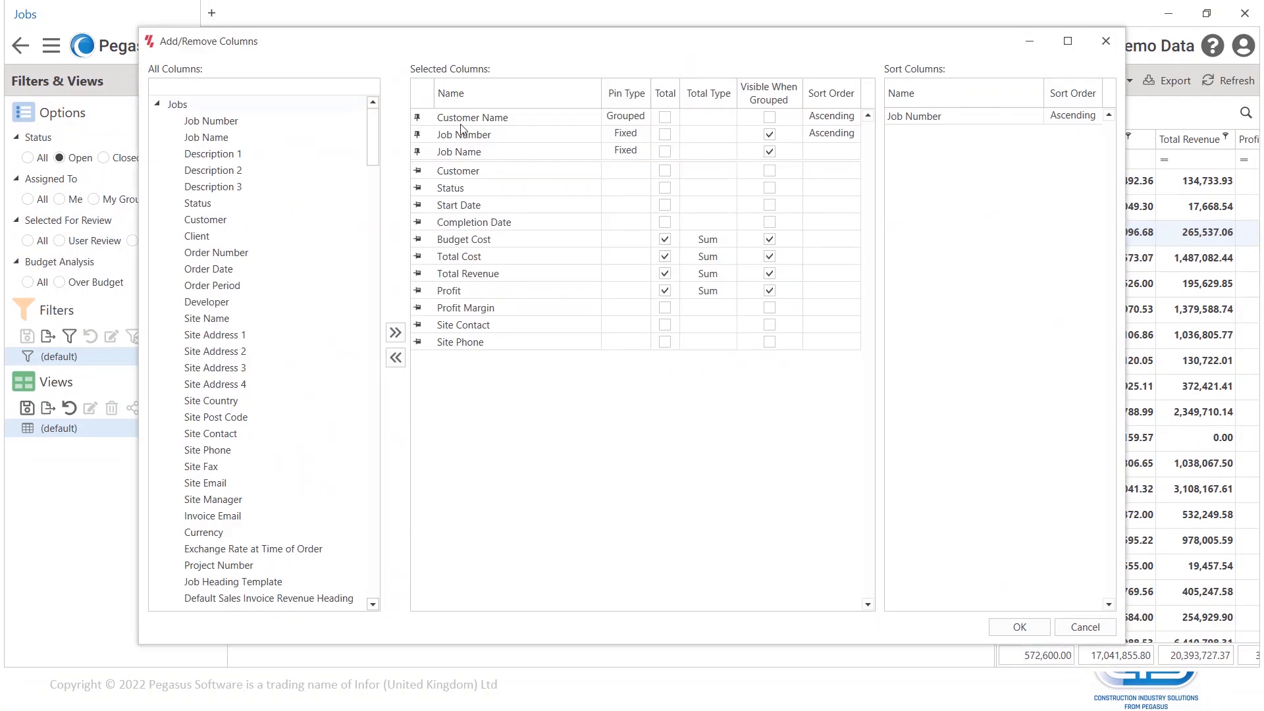
pyautogui.click(627, 120)
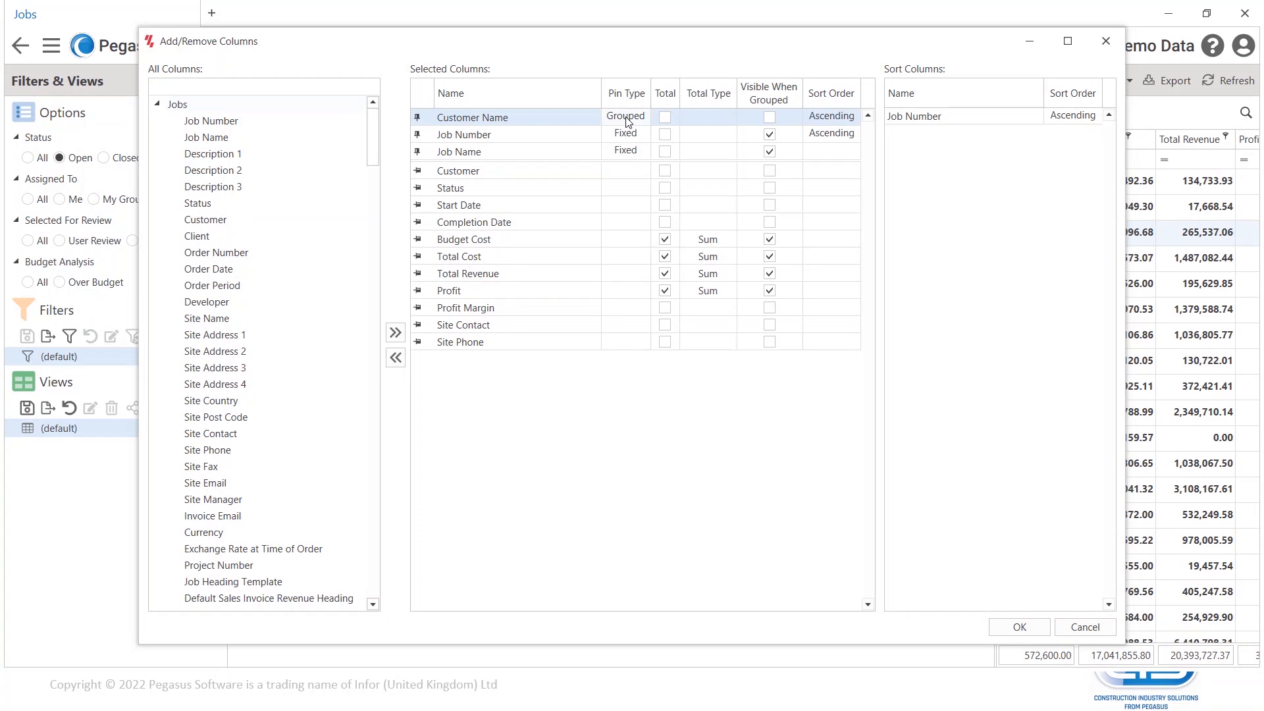
pyautogui.click(418, 118)
pyautogui.moveTo(446, 152); pyautogui.dragTo(464, 188)
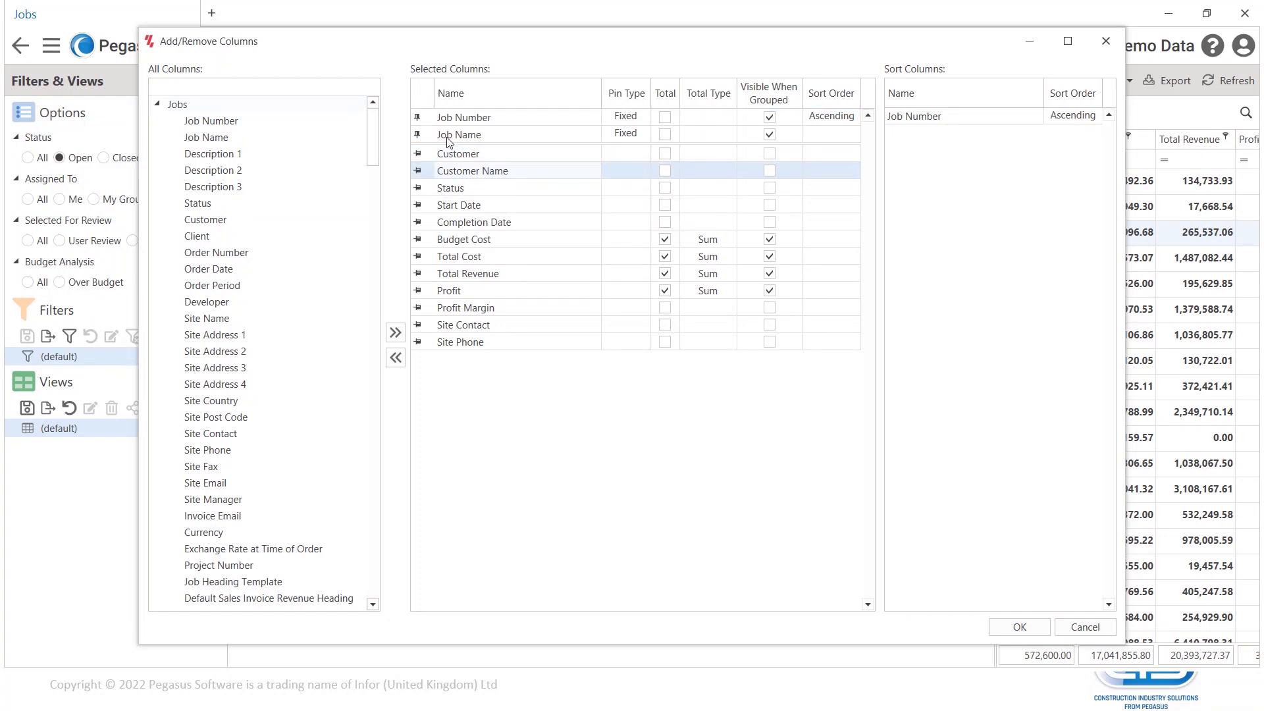
pyautogui.click(418, 119)
pyautogui.click(417, 117)
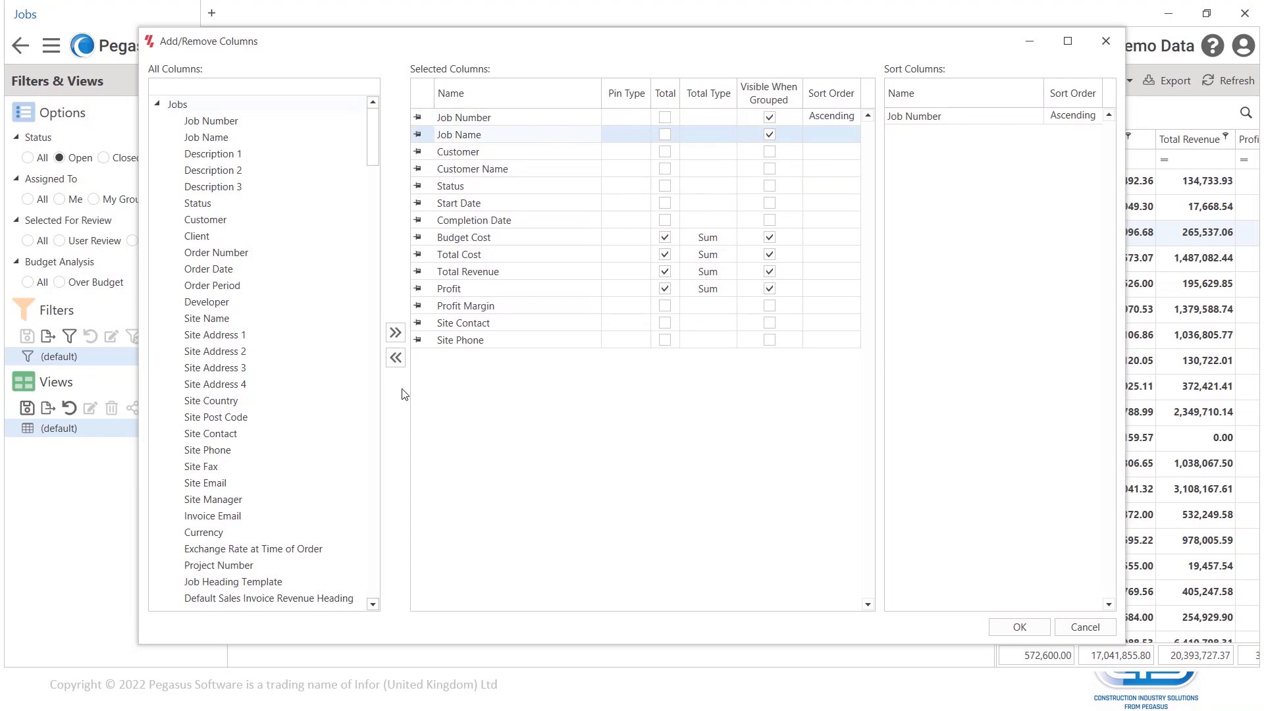
# - Remove the Site Contact and Site Phone columns from the Jobs list
pyautogui.doubleClick(461, 327)
pyautogui.doubleClick(461, 327)
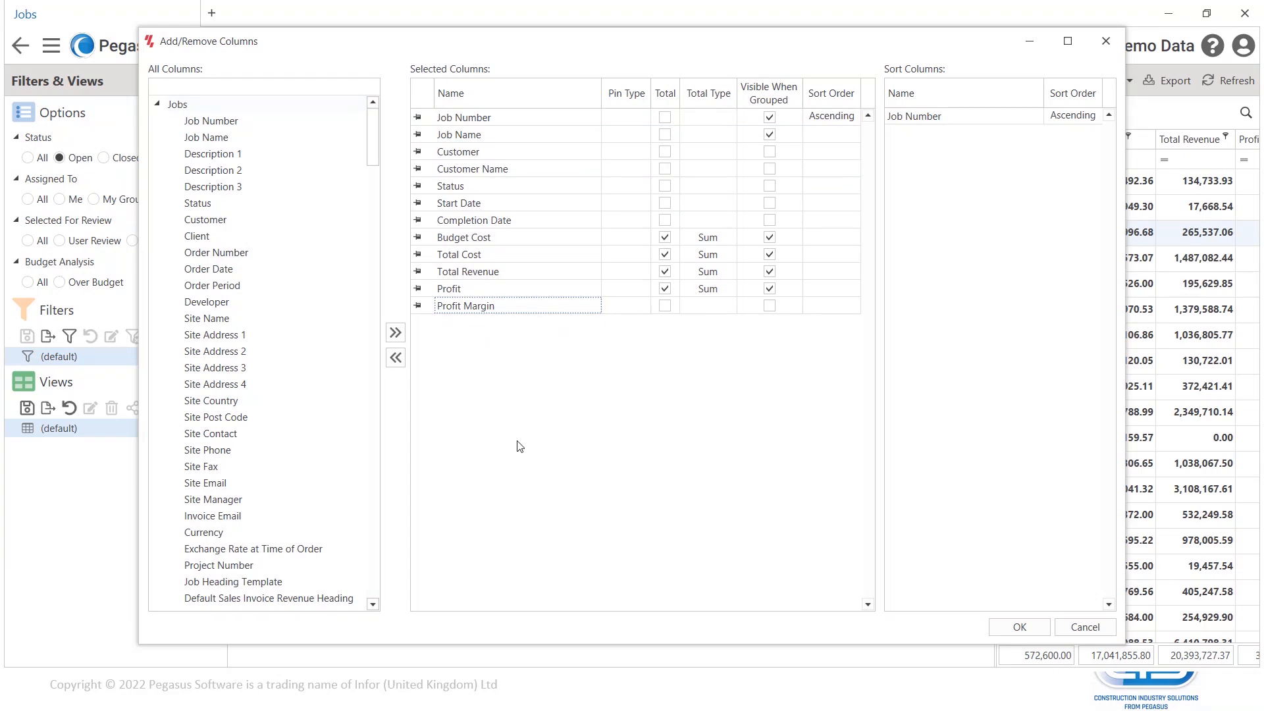
pyautogui.click(1019, 628)
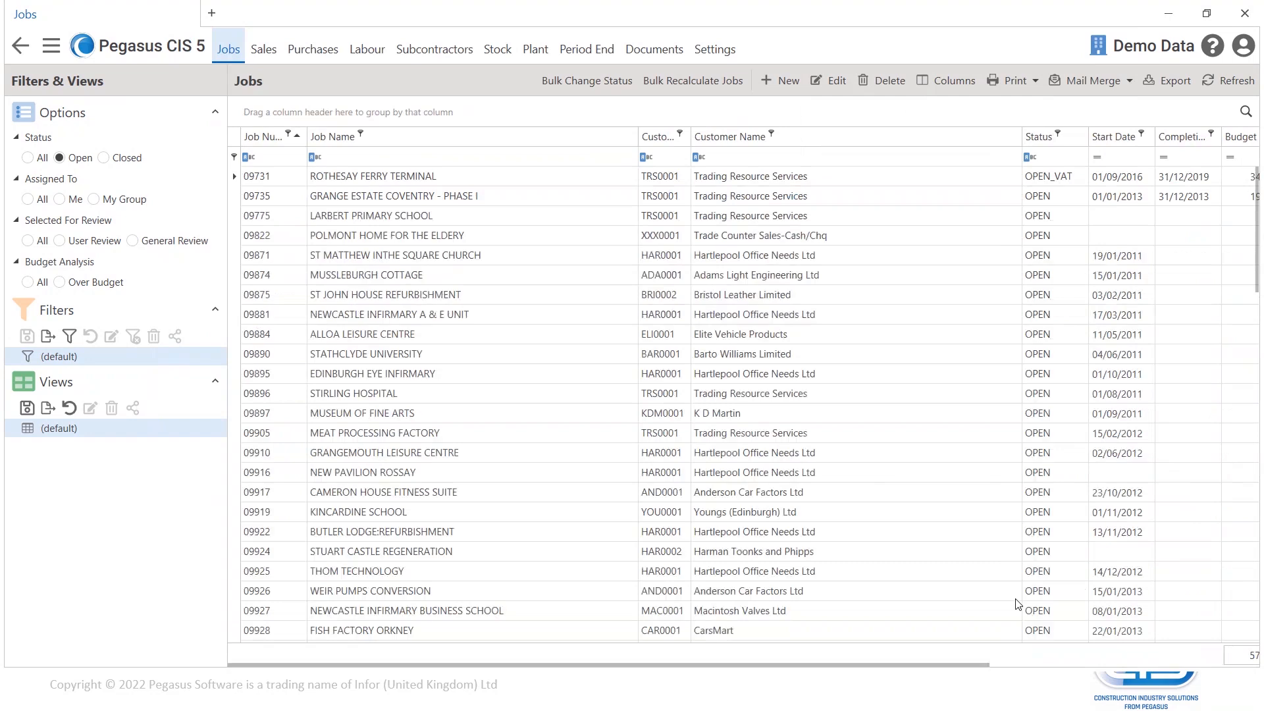
# - Sort the Jobs list by Total Revenue in descending order
pyautogui.hscroll(5, 969, 384)
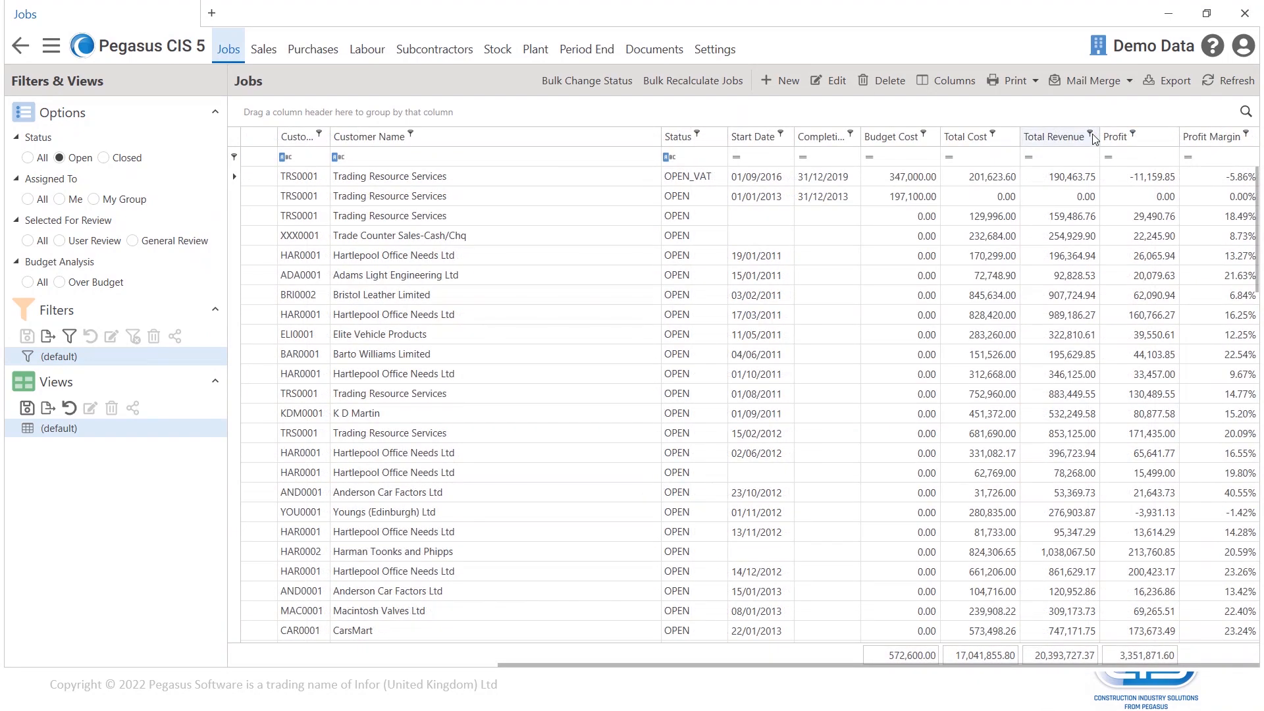
pyautogui.rightClick(1092, 133)
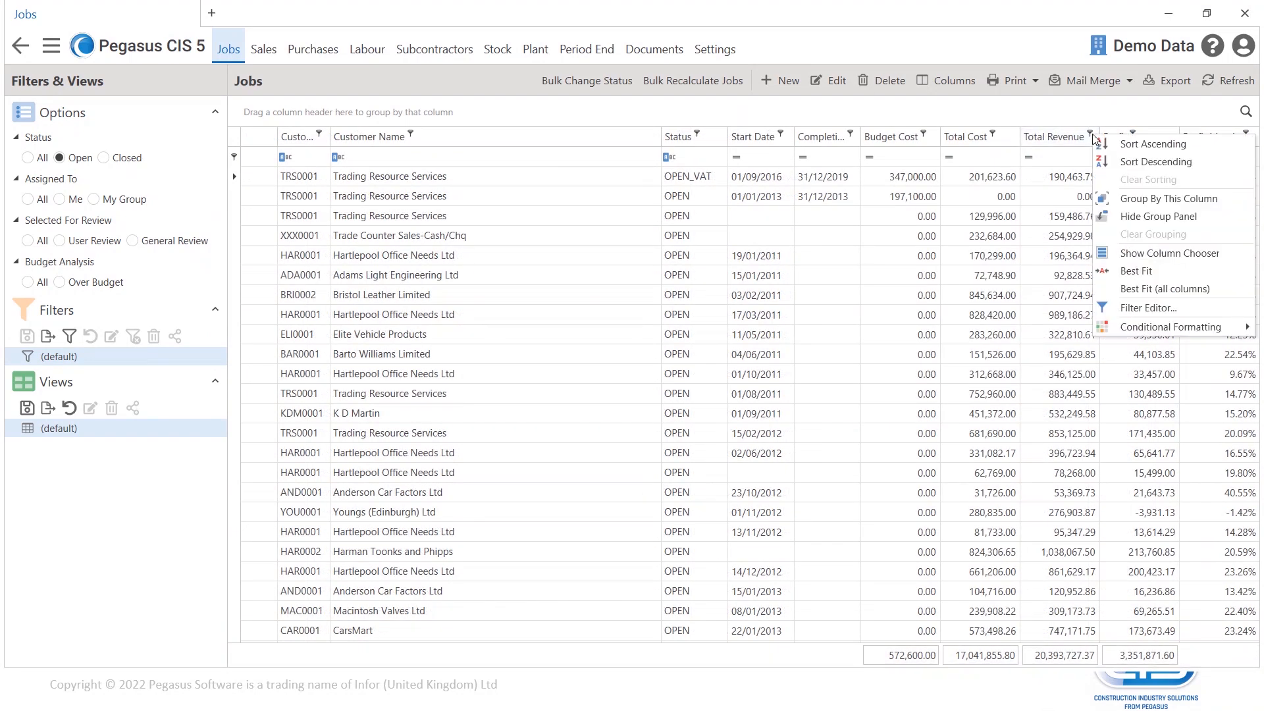
pyautogui.click(1138, 163)
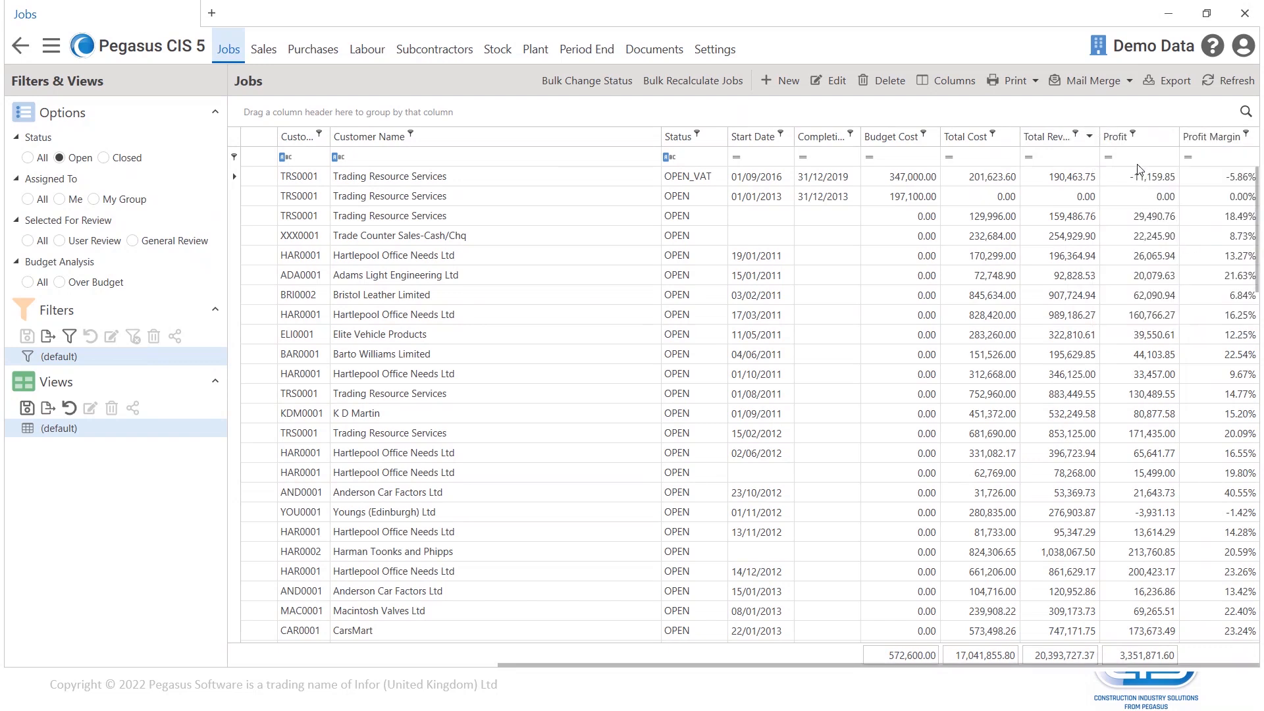
pyautogui.moveTo(927, 669); pyautogui.dragTo(1176, 687)
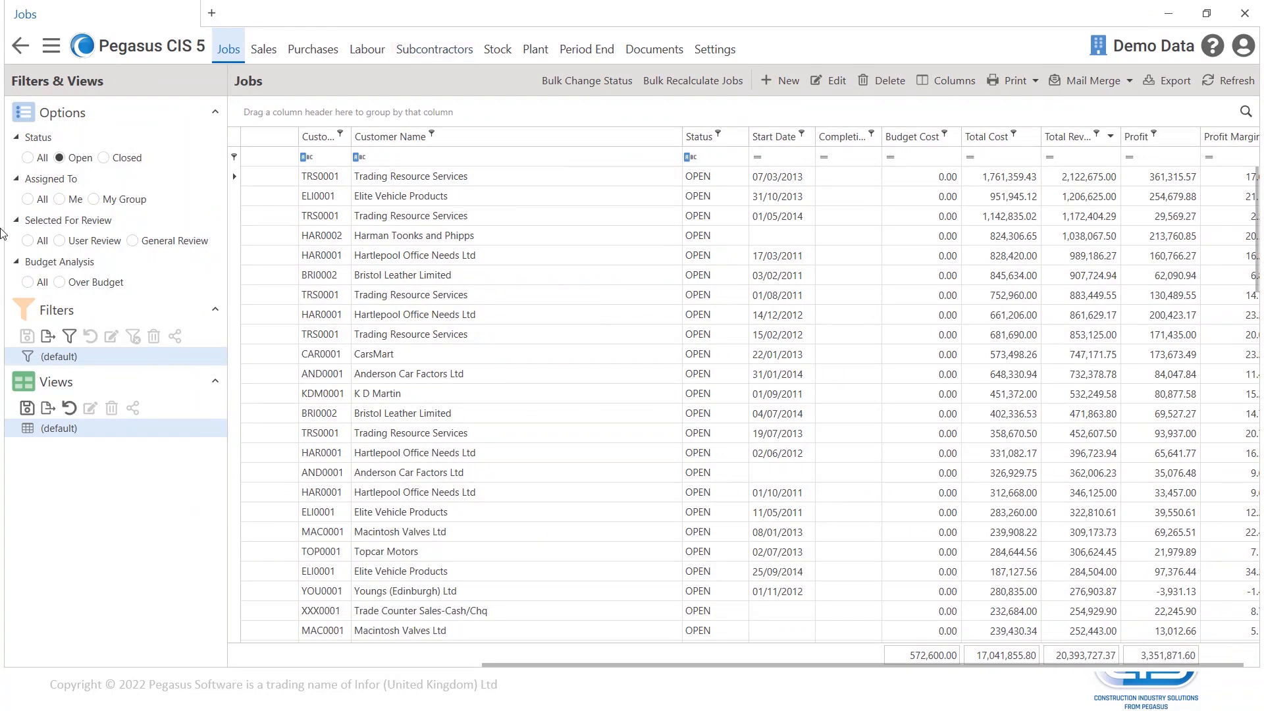
# - Save the current Jobs list layout as a view named Profit View and select it
pyautogui.click(27, 409)
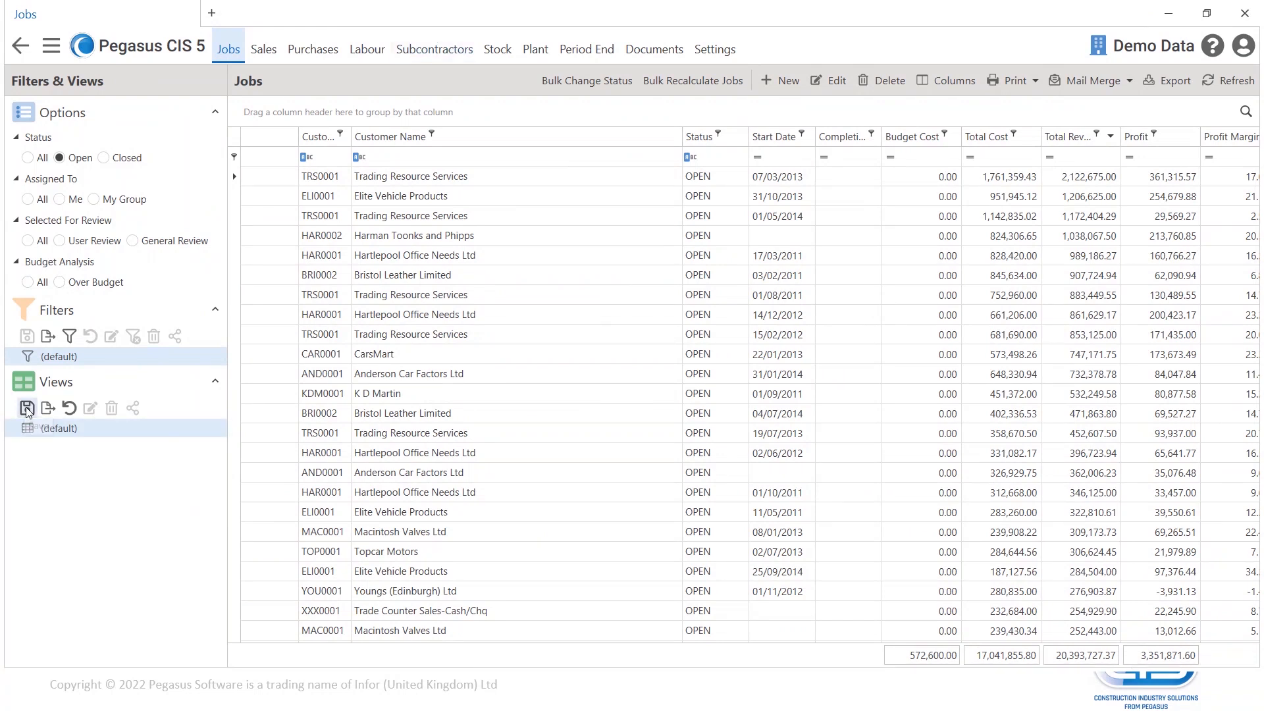
pyautogui.write('Profit View')
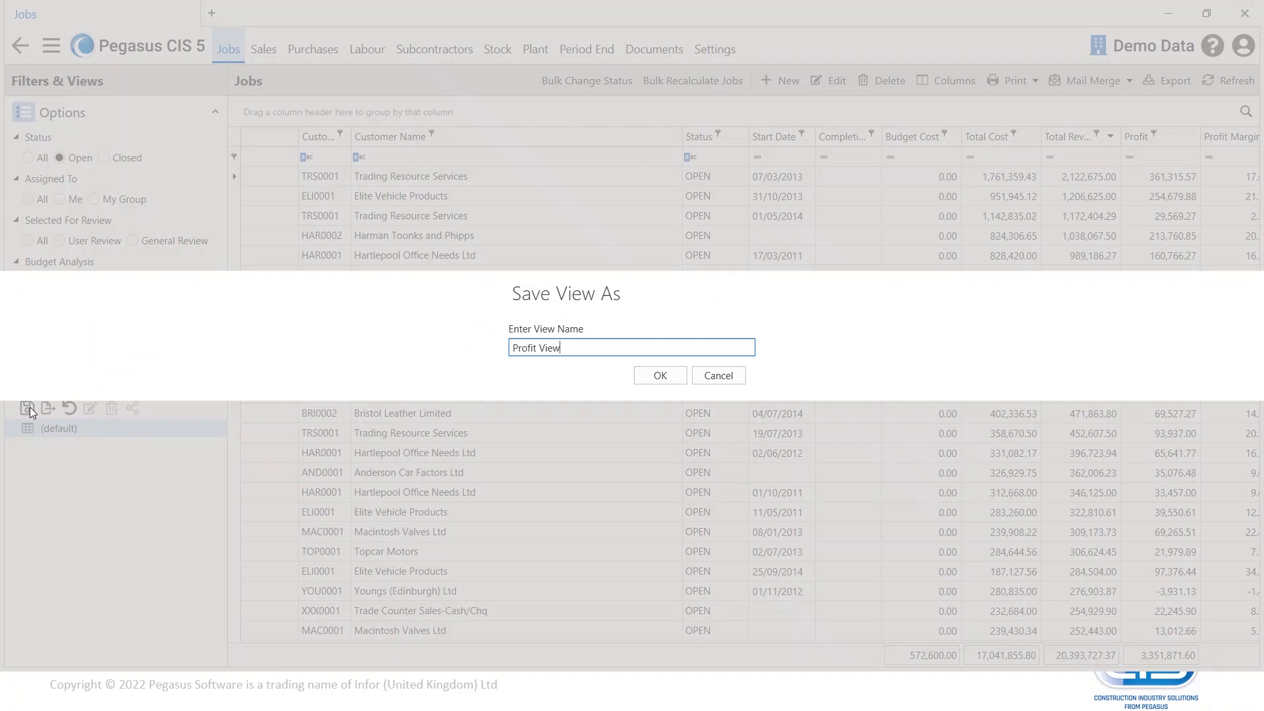
pyautogui.press('Return')
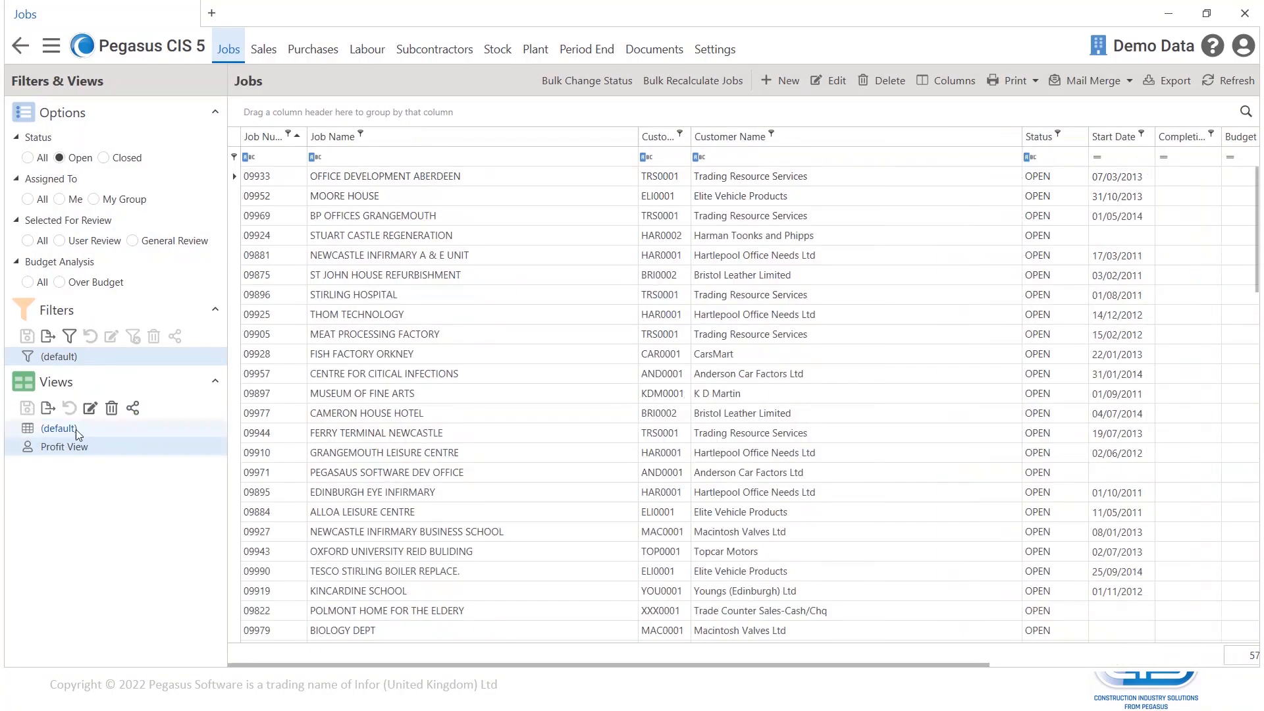
pyautogui.click(75, 448)
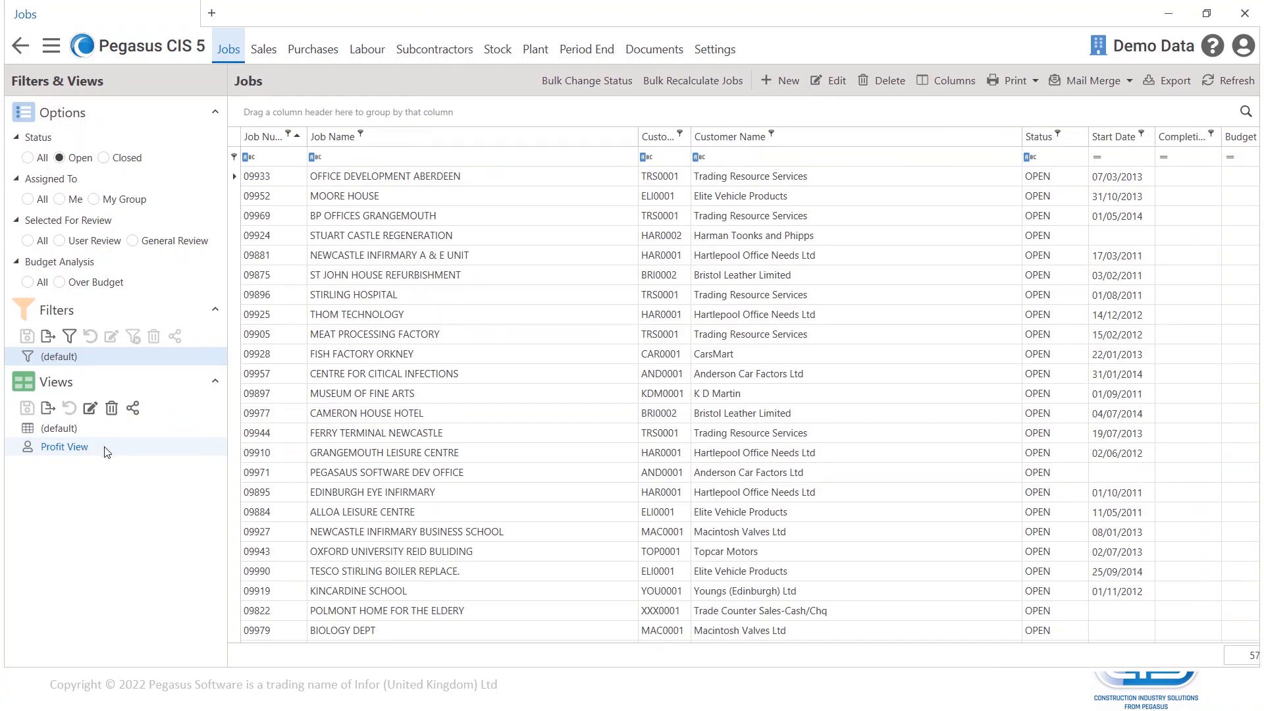
# - Add the Site Contact and Site Phone columns to Profit View and check them in the list
pyautogui.click(959, 90)
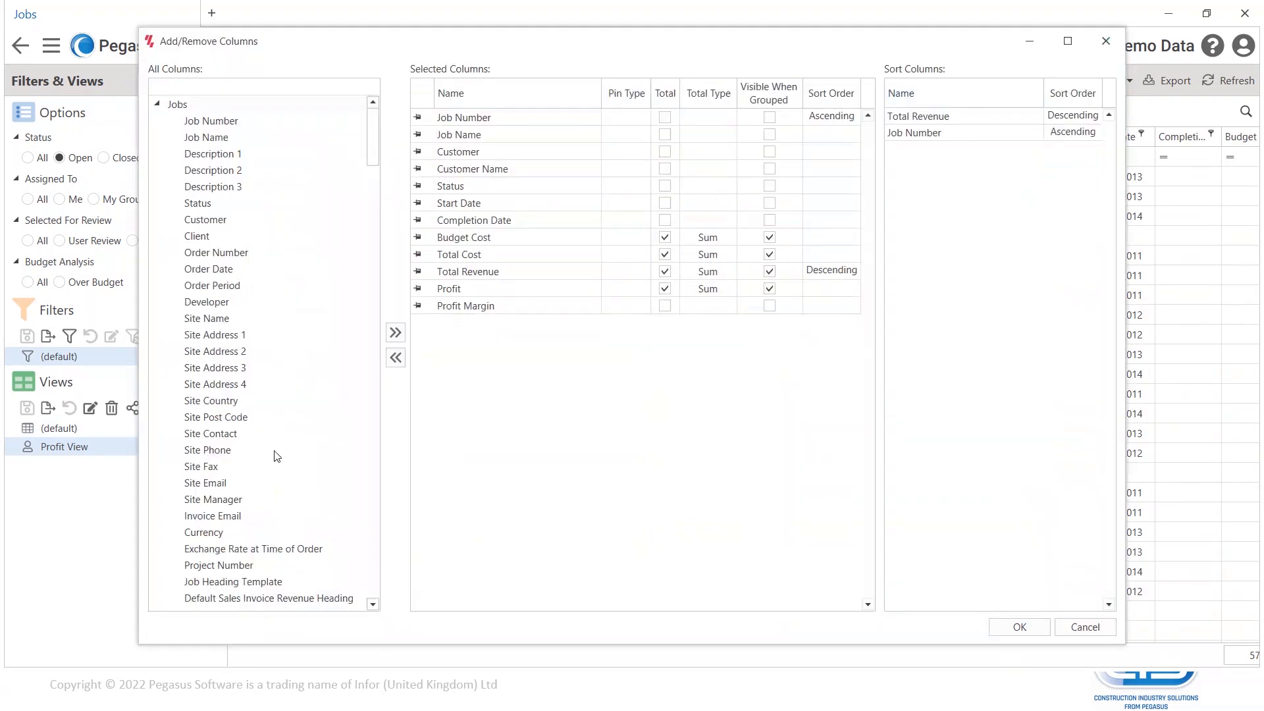
pyautogui.doubleClick(223, 437)
pyautogui.doubleClick(223, 451)
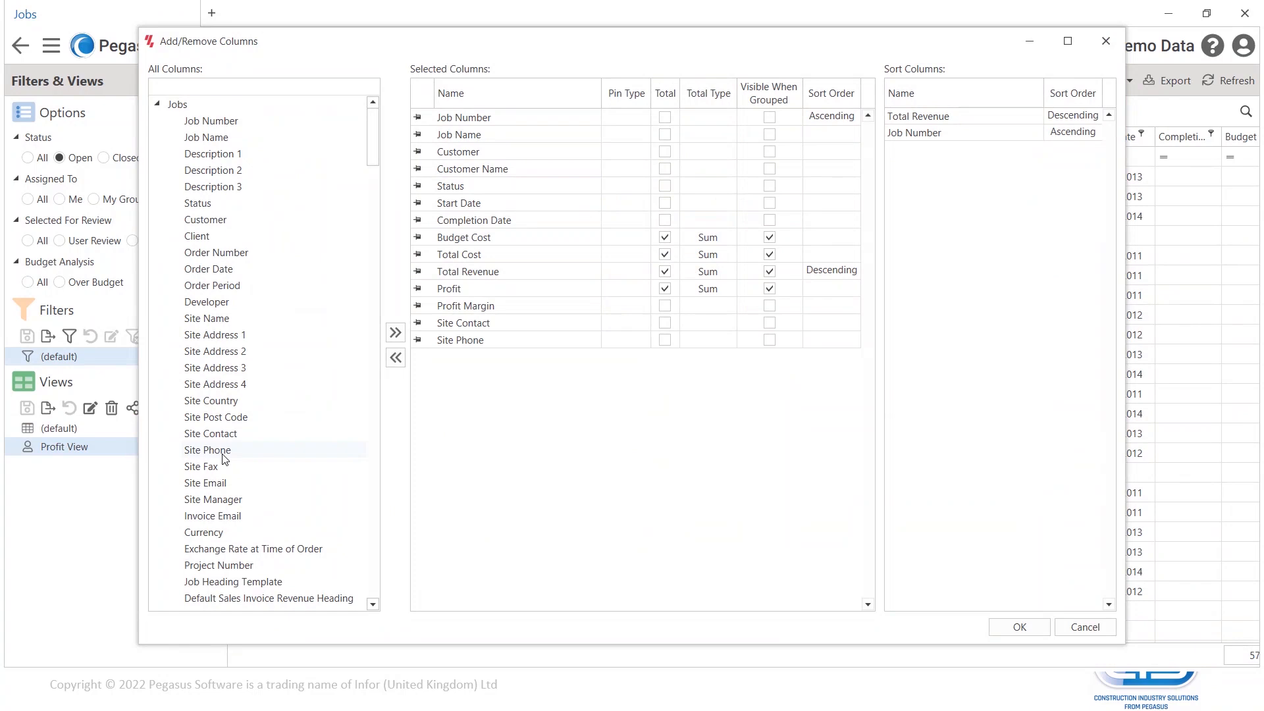
pyautogui.click(1025, 631)
pyautogui.moveTo(713, 661); pyautogui.dragTo(1158, 656)
# - Discard the unsaved column changes and restore Profit View to its saved layout
pyautogui.moveTo(1080, 656); pyautogui.dragTo(465, 656)
pyautogui.click(70, 410)
pyautogui.click(659, 377)
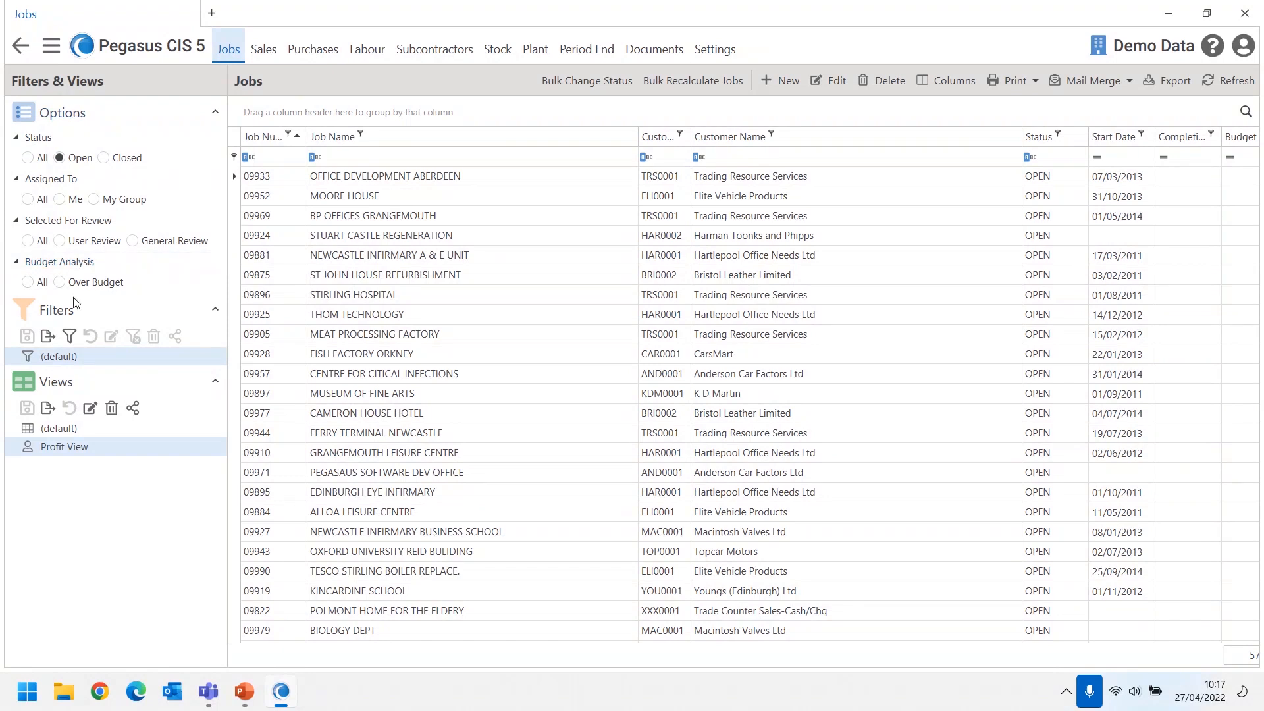
# - Open the Purchase Orders list from the Purchases module and look over its filter options
pyautogui.click(21, 46)
pyautogui.click(273, 49)
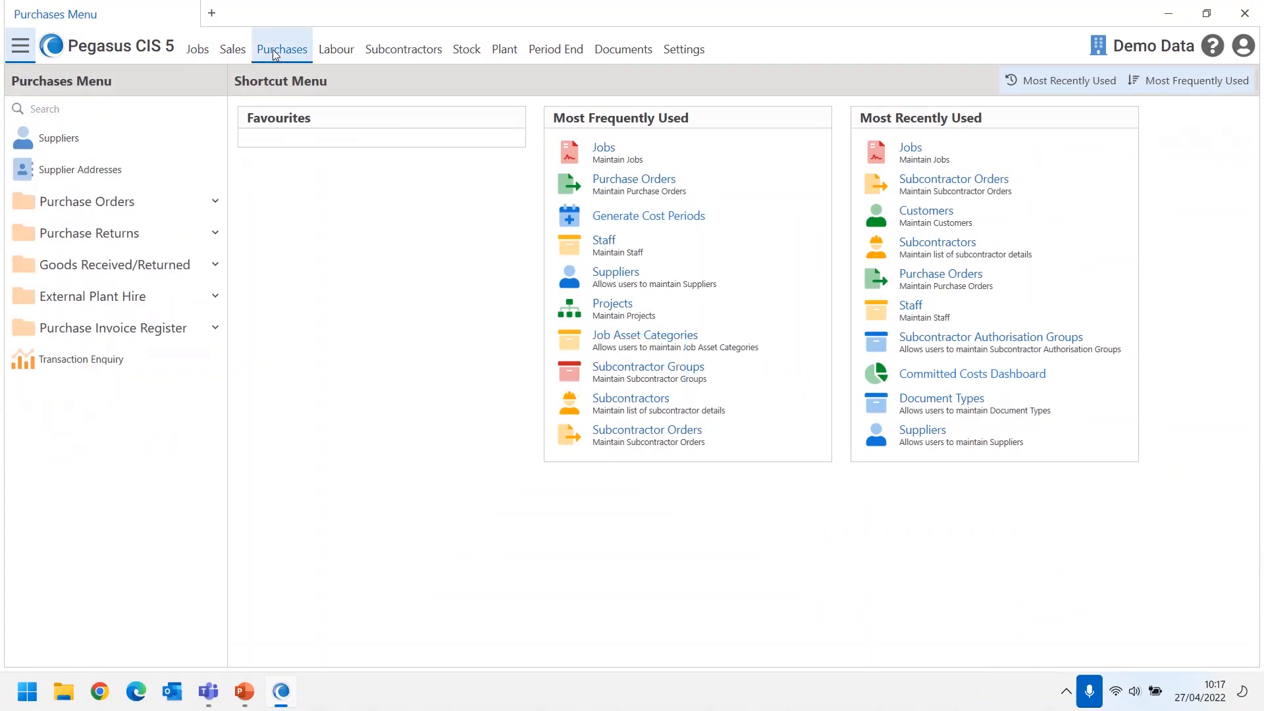
pyautogui.click(215, 202)
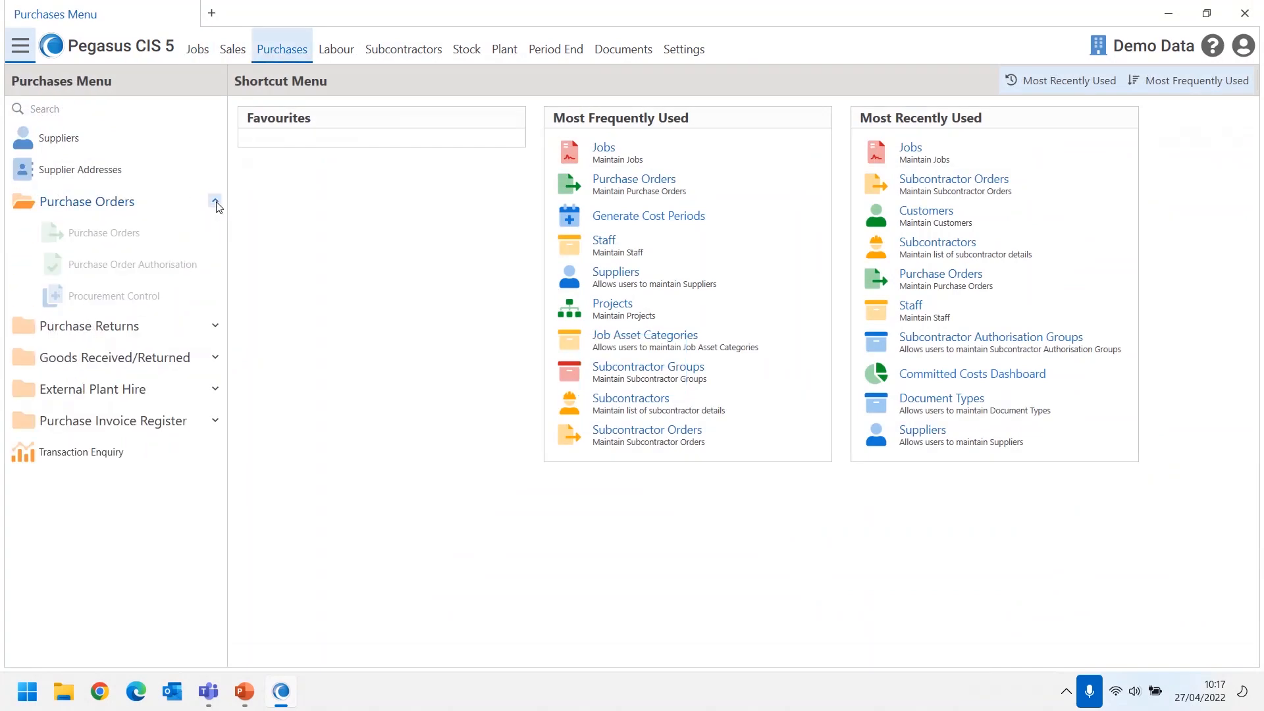
pyautogui.click(116, 232)
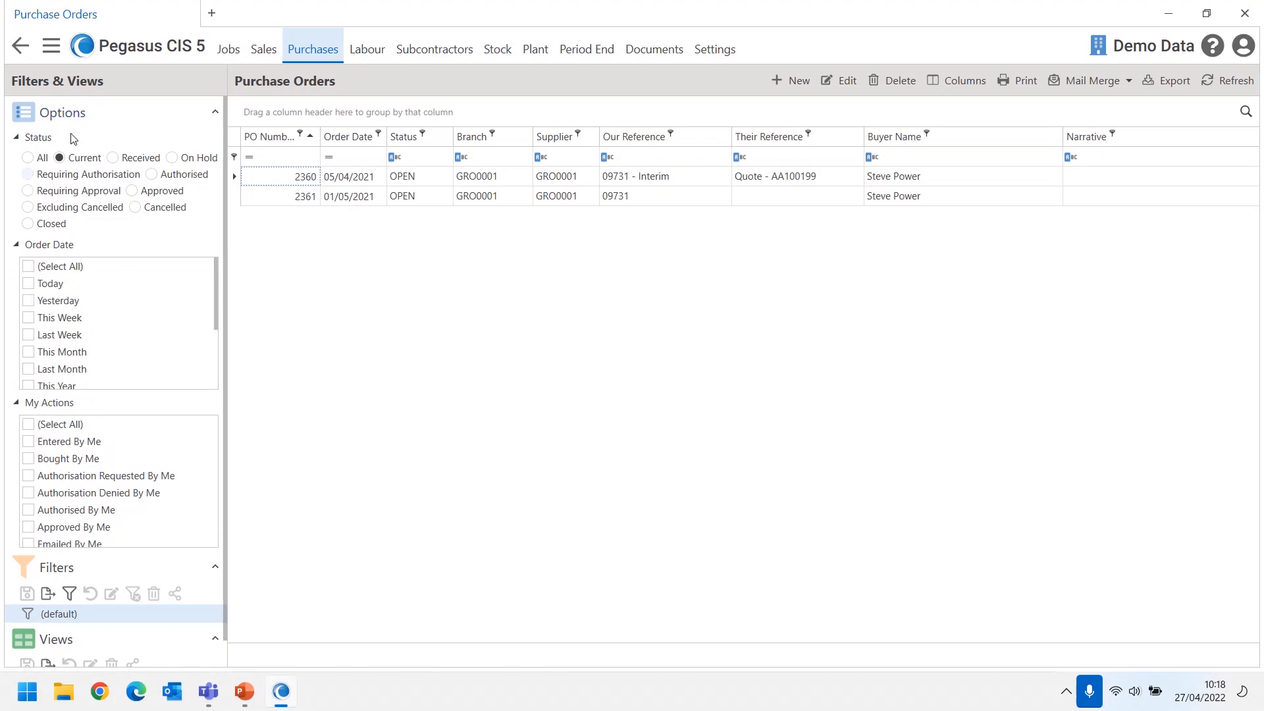
# - Open the Cost Transactions list under Transaction Analysis in the Jobs module and review its filter options
pyautogui.click(21, 52)
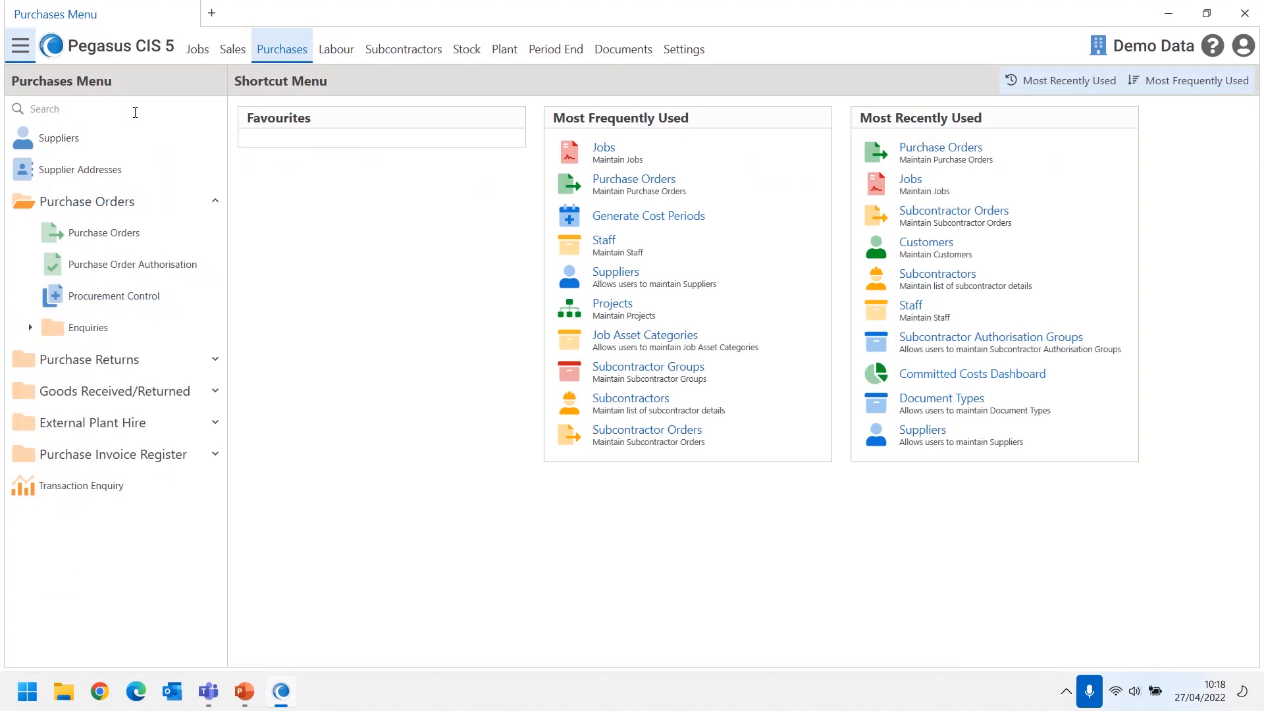
pyautogui.click(215, 201)
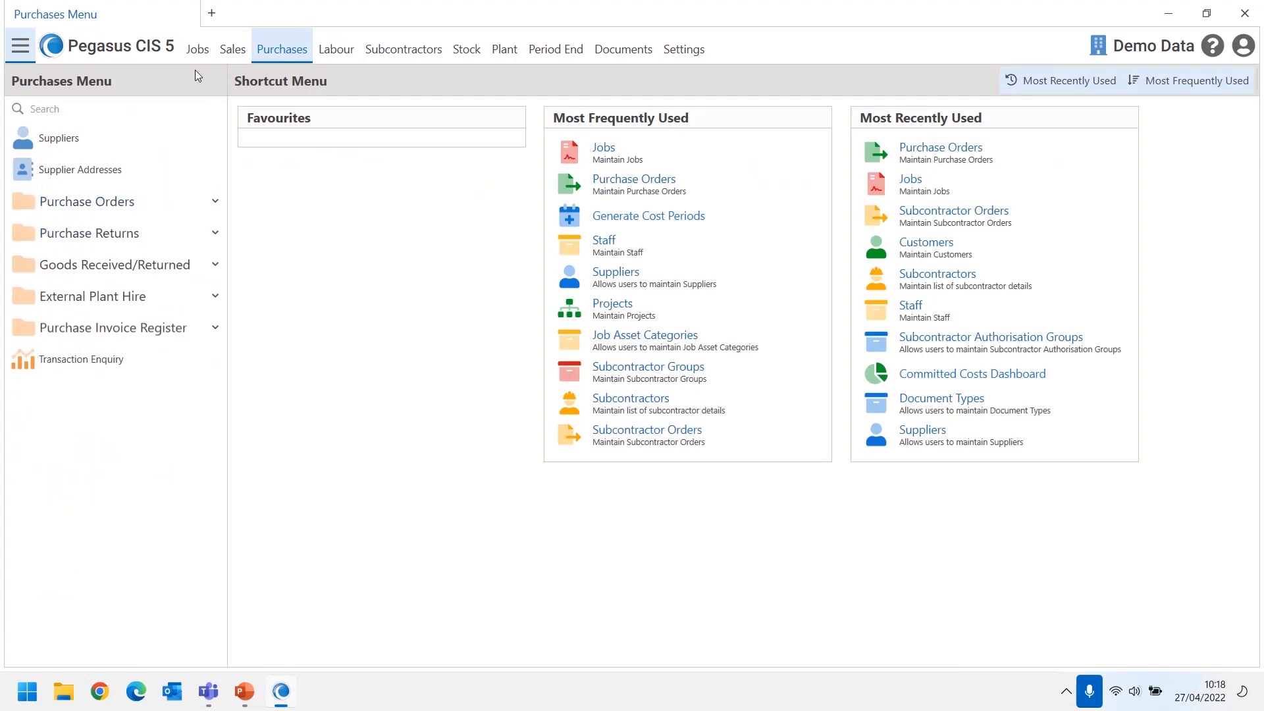
pyautogui.click(197, 51)
pyautogui.click(216, 267)
pyautogui.click(141, 298)
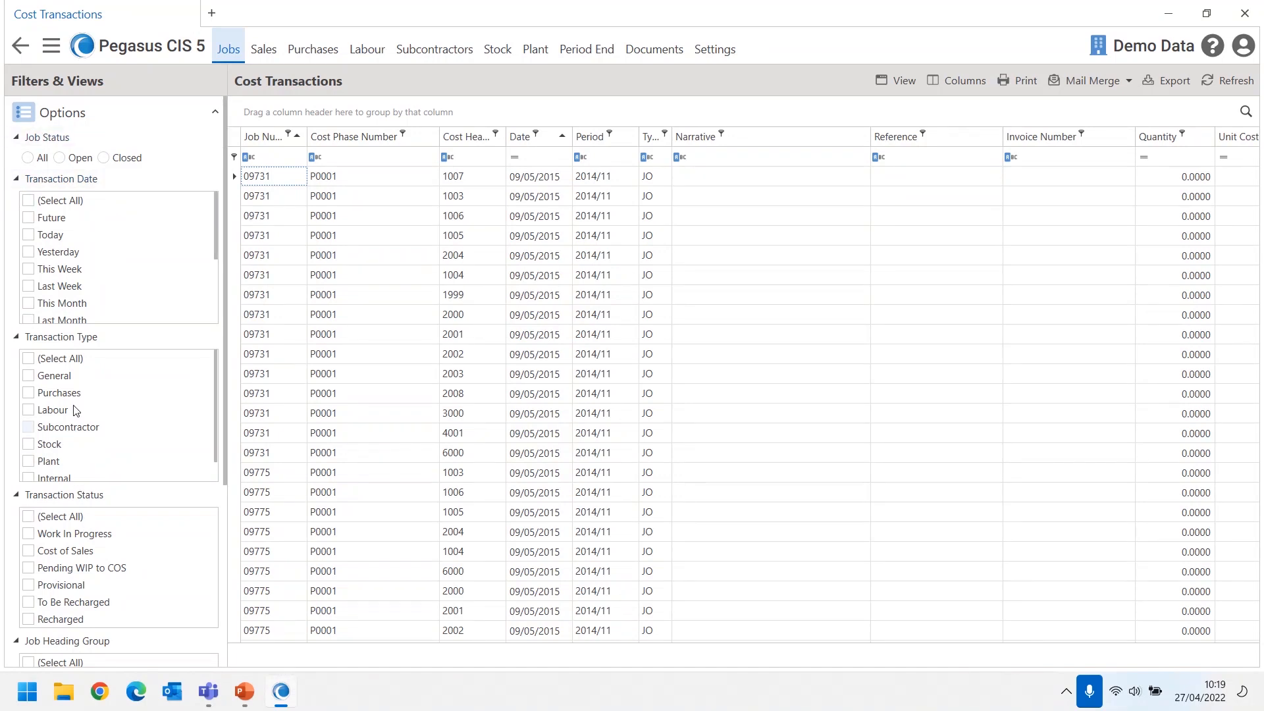
# - Leave the Cost Transactions list, collapse Transaction Analysis and reopen the Jobs list
pyautogui.click(20, 46)
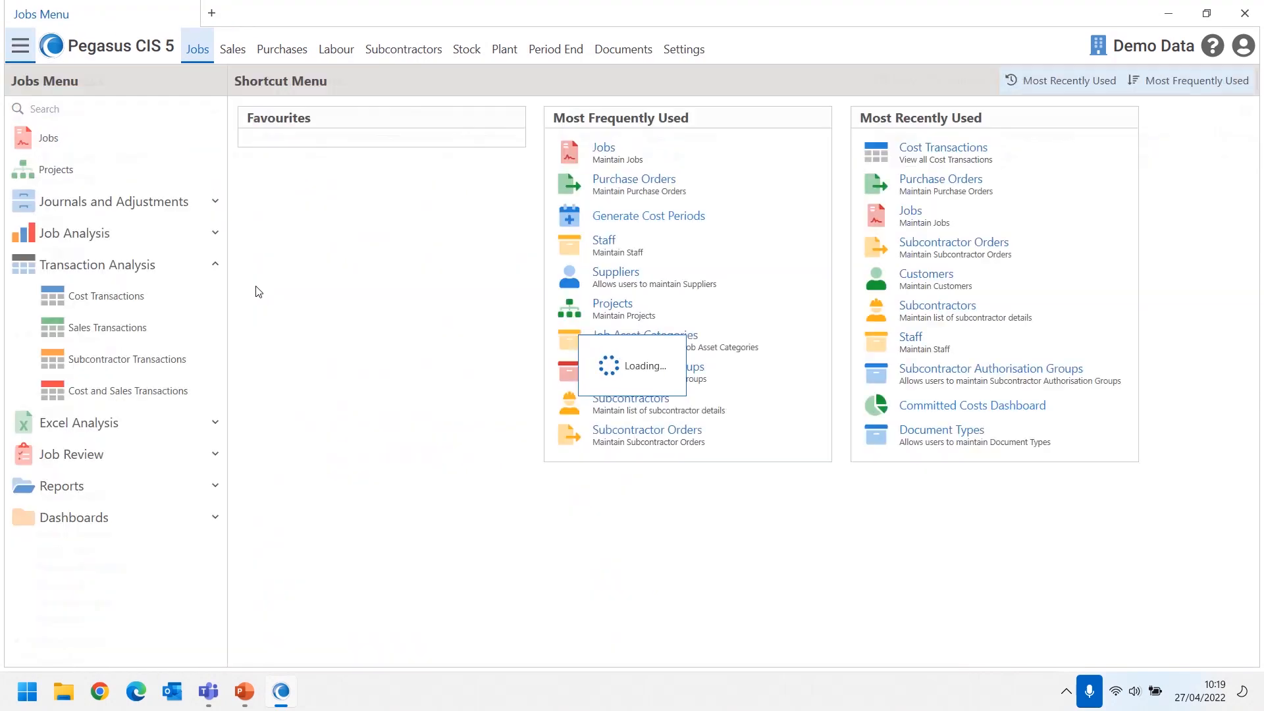
pyautogui.click(212, 267)
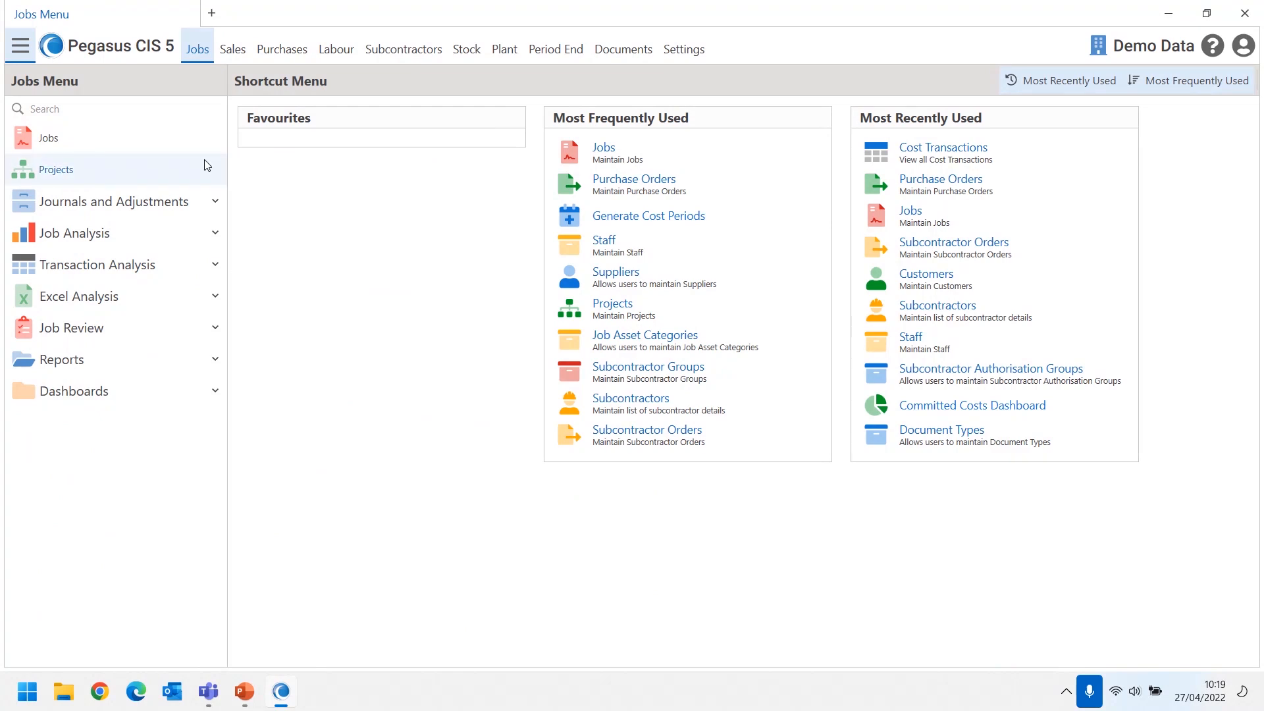
pyautogui.click(82, 151)
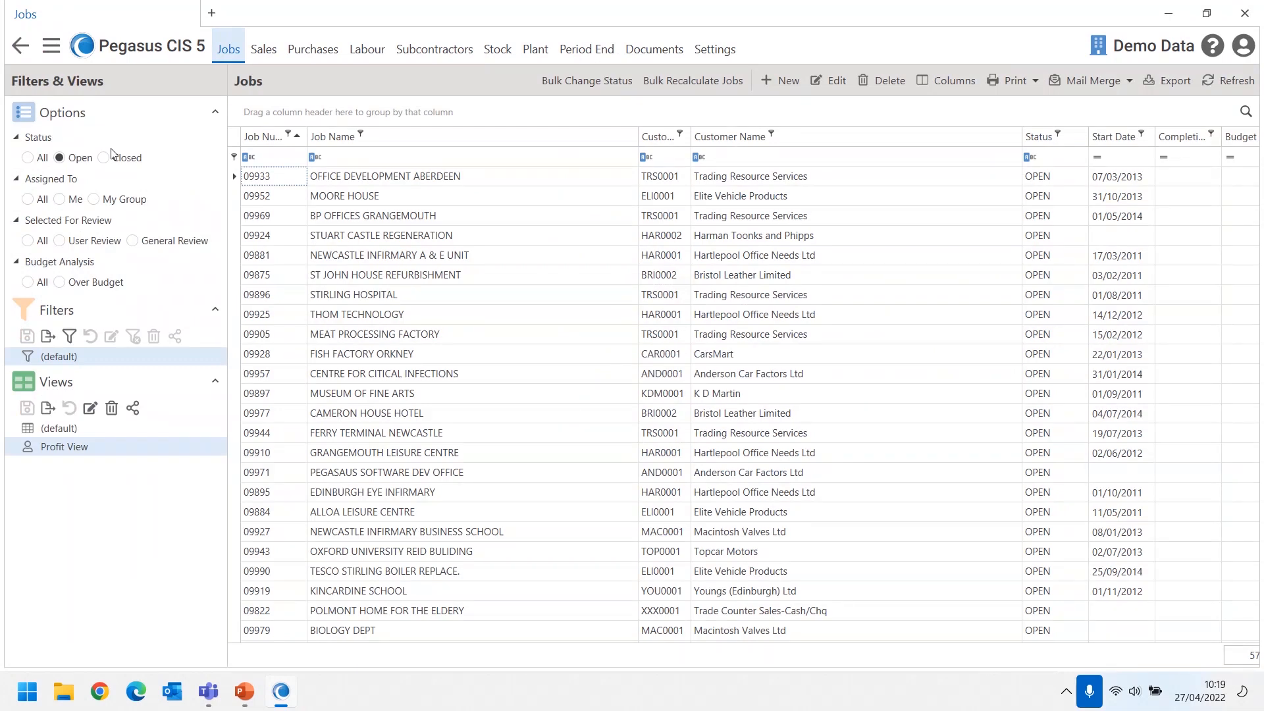
# - Filter the Jobs list to customer names beginning with "tra", and clear that filter text
pyautogui.click(727, 162)
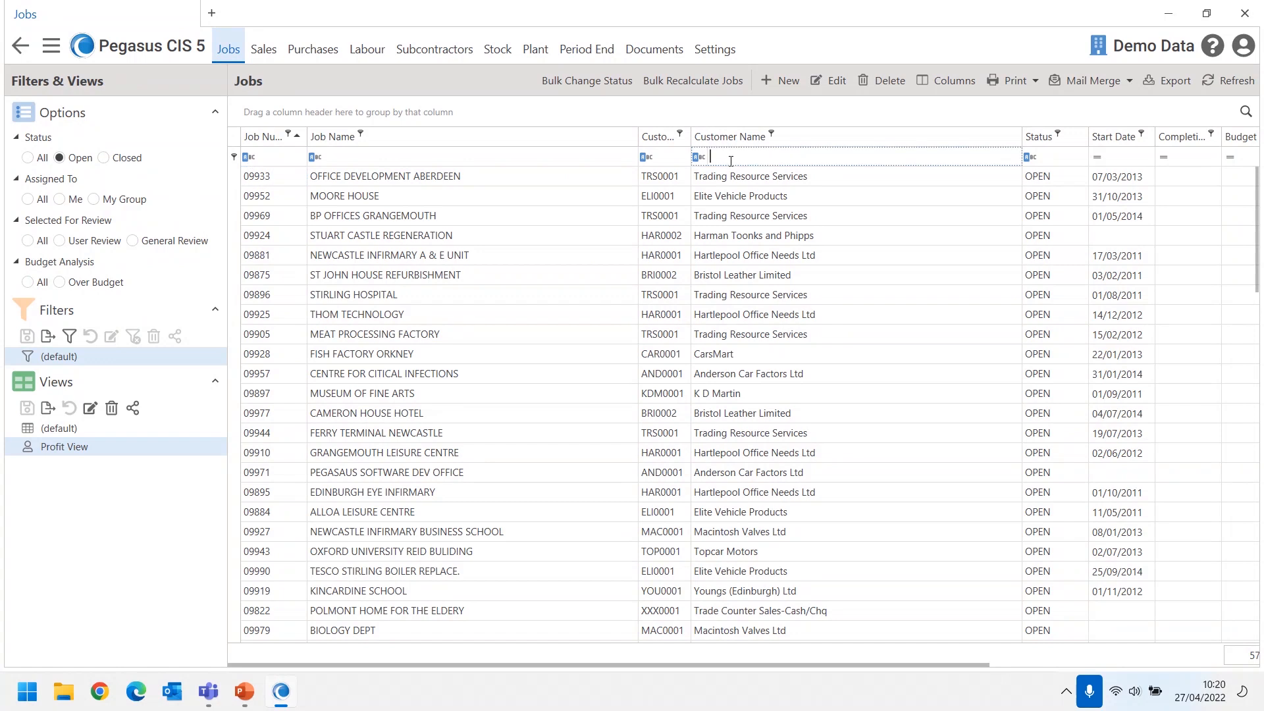
pyautogui.write('tyra')
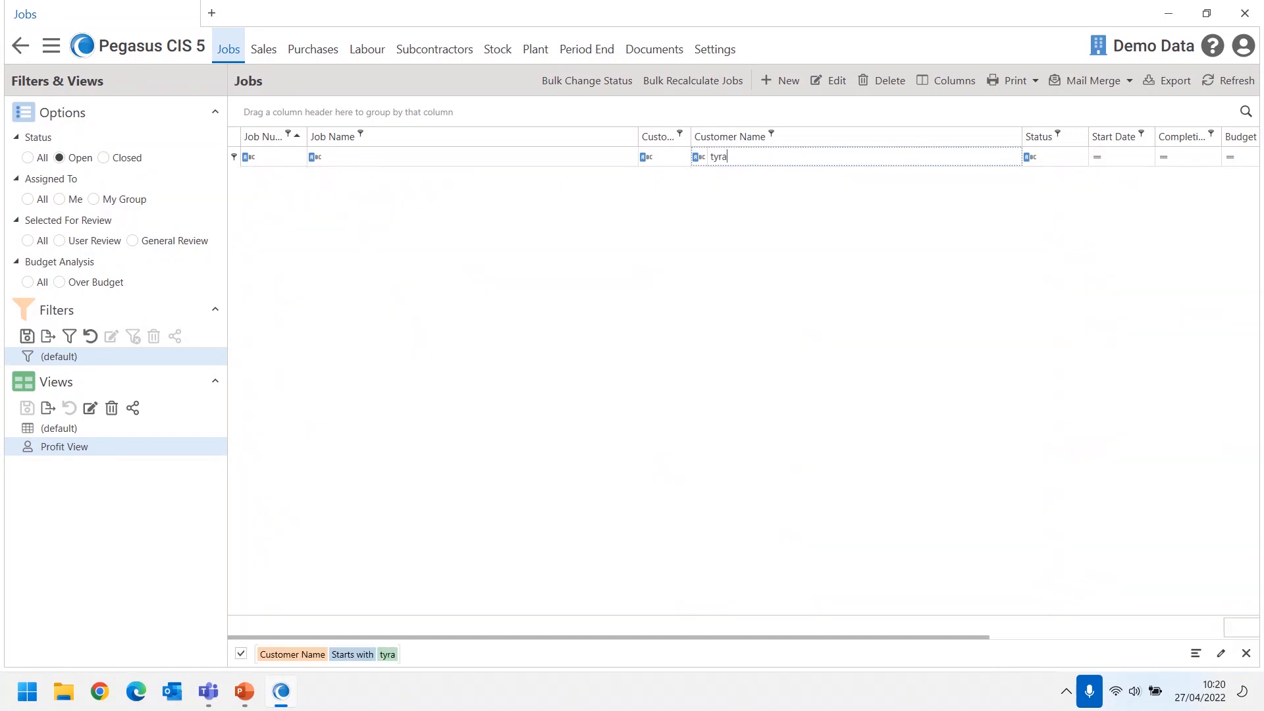
pyautogui.press('BackSpace')
pyautogui.press('BackSpace')
pyautogui.press('BackSpace')
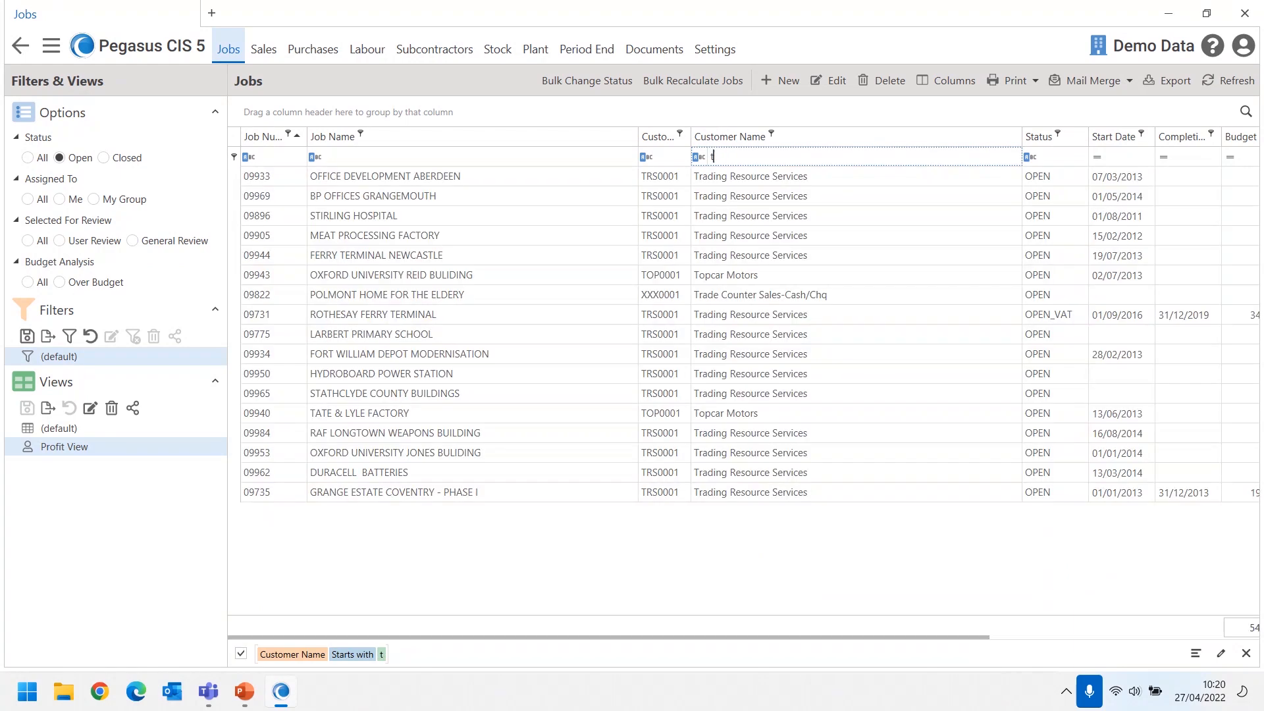
pyautogui.write('ra')
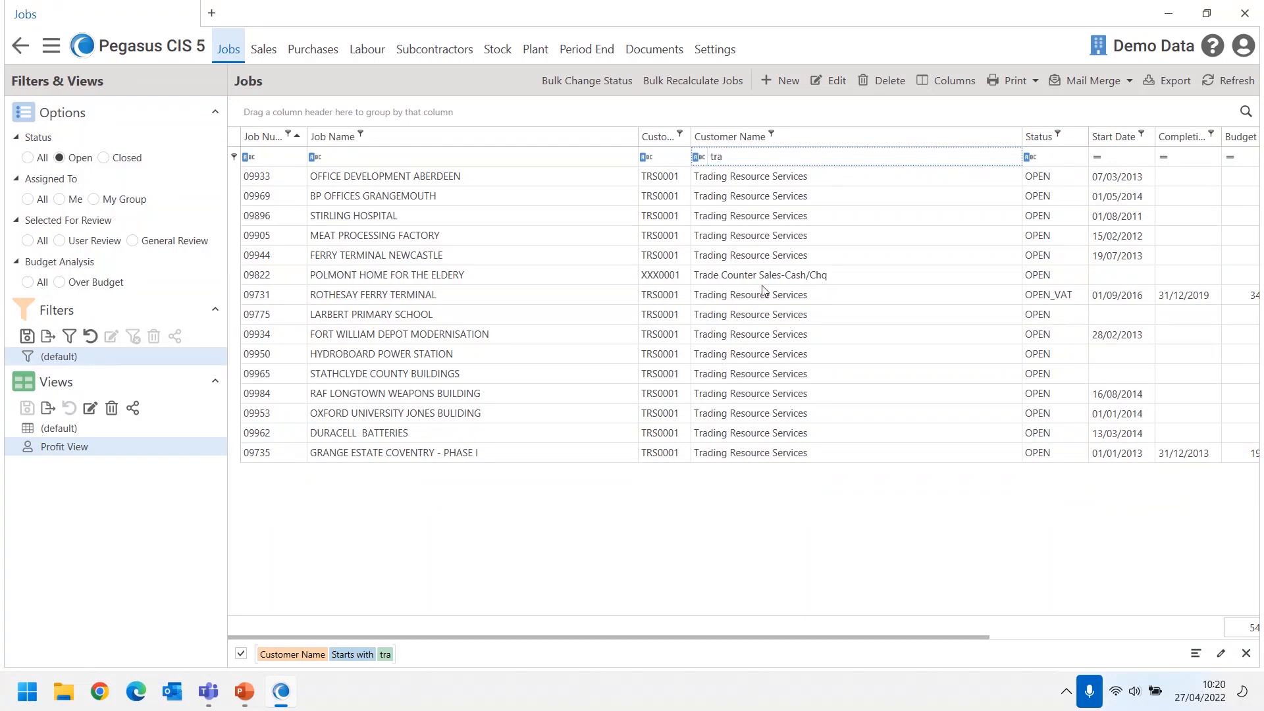
pyautogui.press('BackSpace')
pyautogui.press('BackSpace')
pyautogui.press('BackSpace')
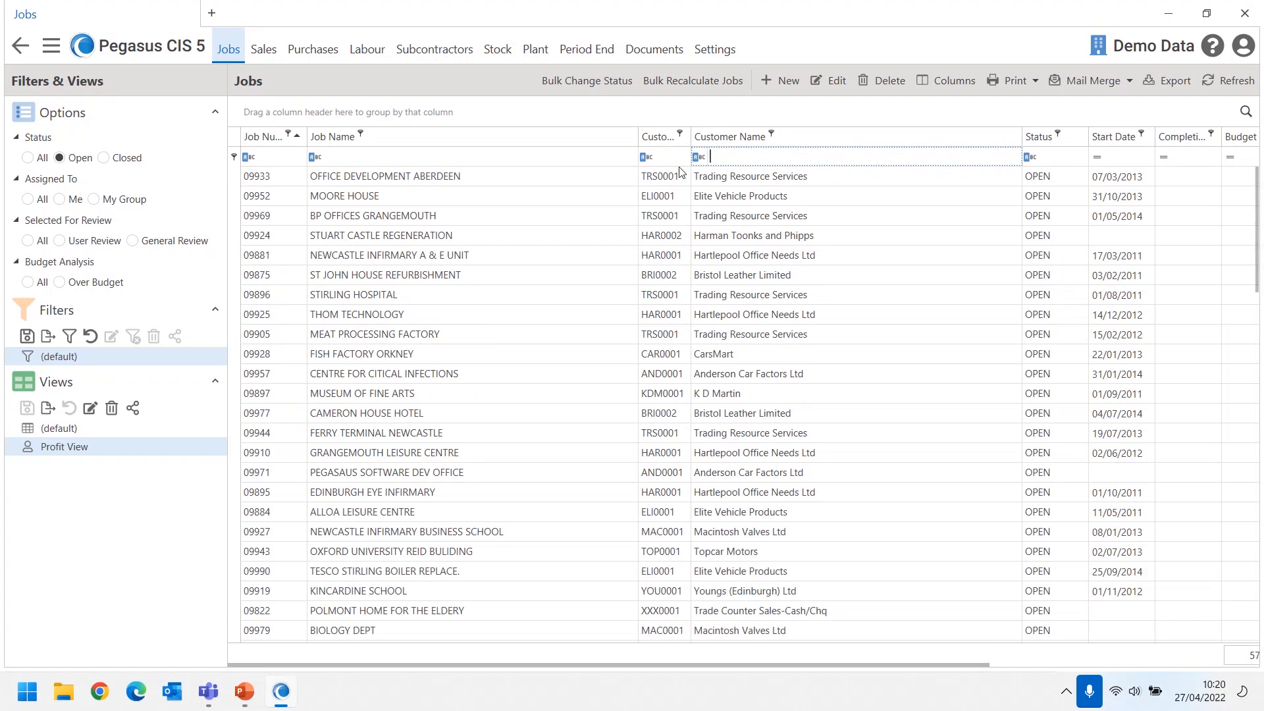
# - Filter the Customer Name column with the Contains condition for "offi", and clear that text
pyautogui.click(699, 160)
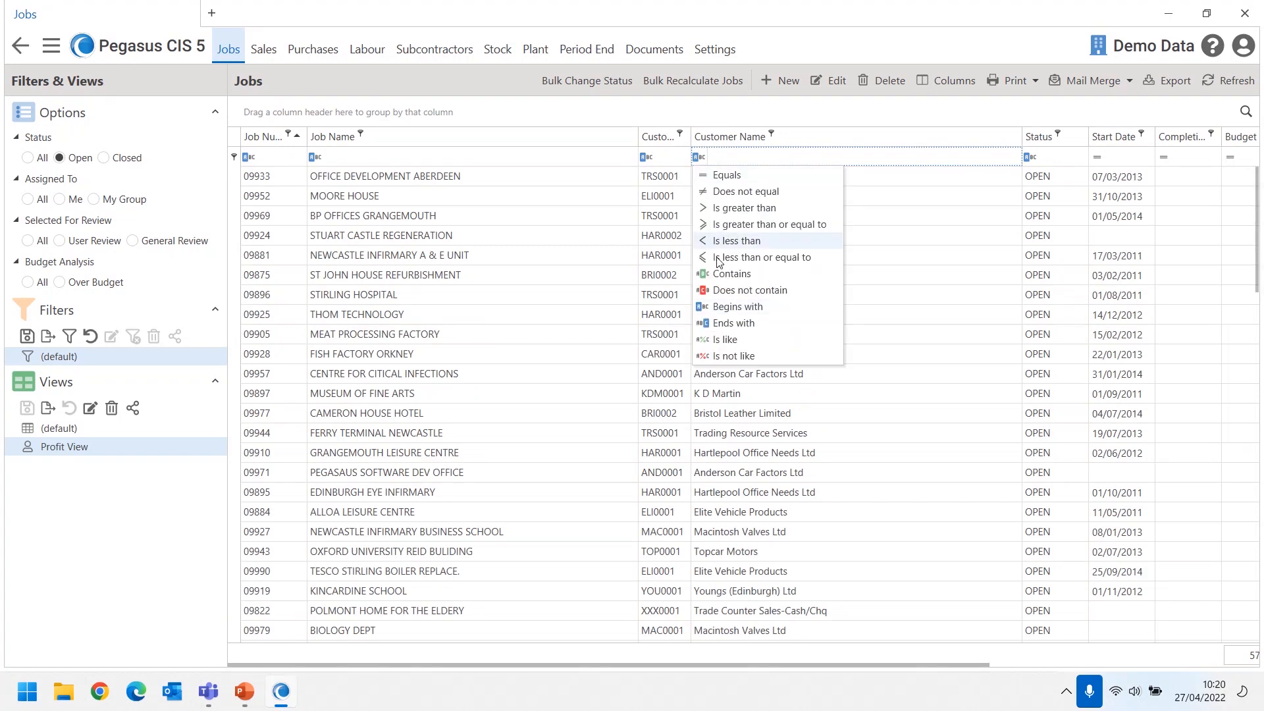
pyautogui.click(723, 275)
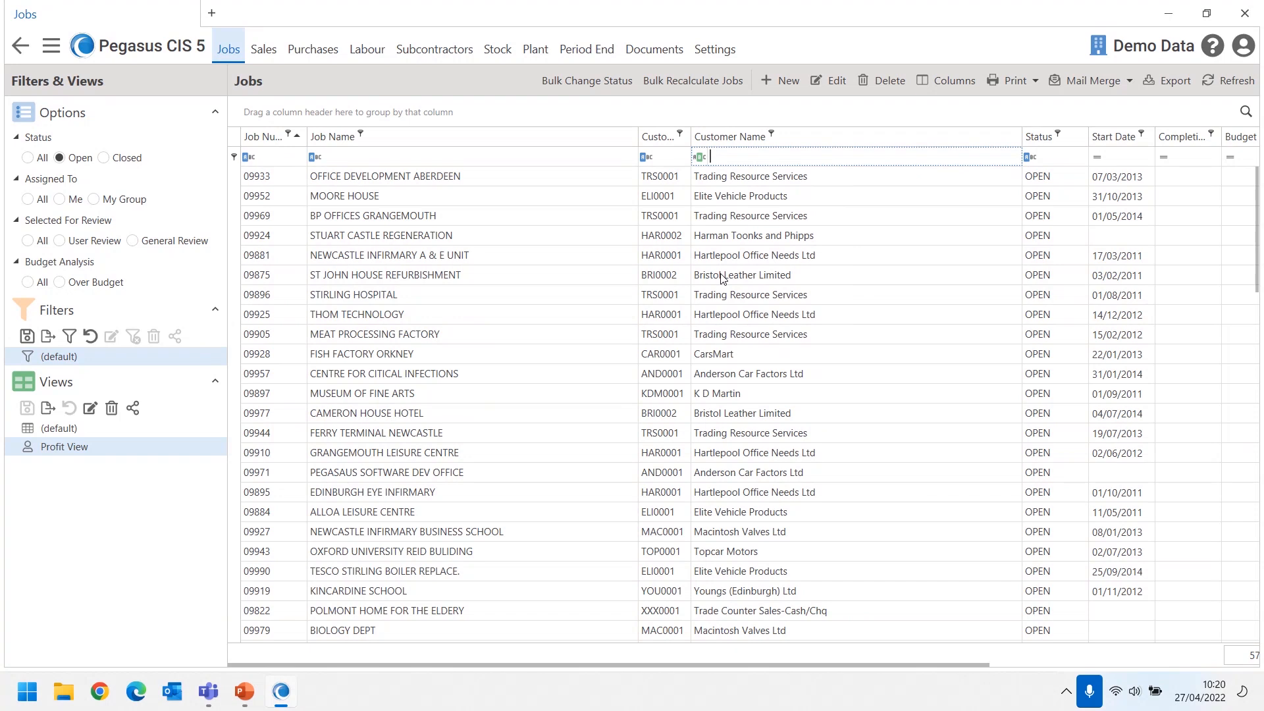
pyautogui.write('offi')
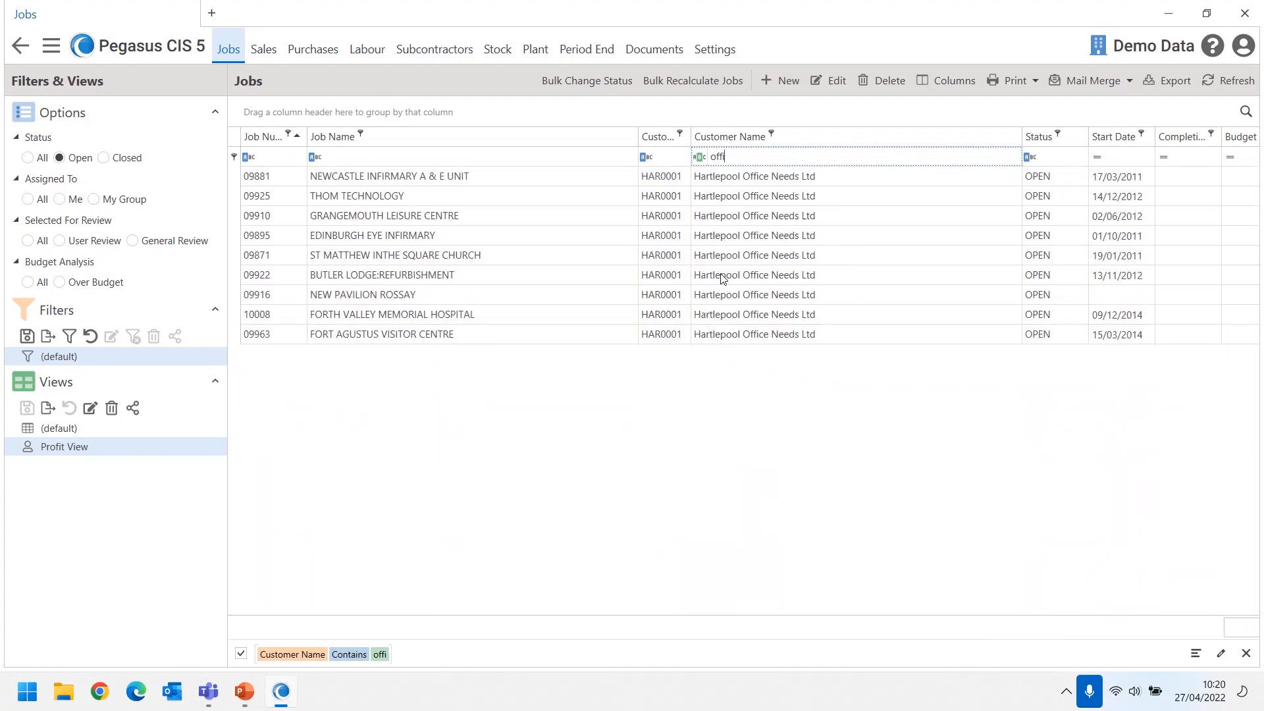
pyautogui.press('BackSpace')
pyautogui.press('BackSpace')
pyautogui.press('BackSpace')
pyautogui.press('BackSpace')
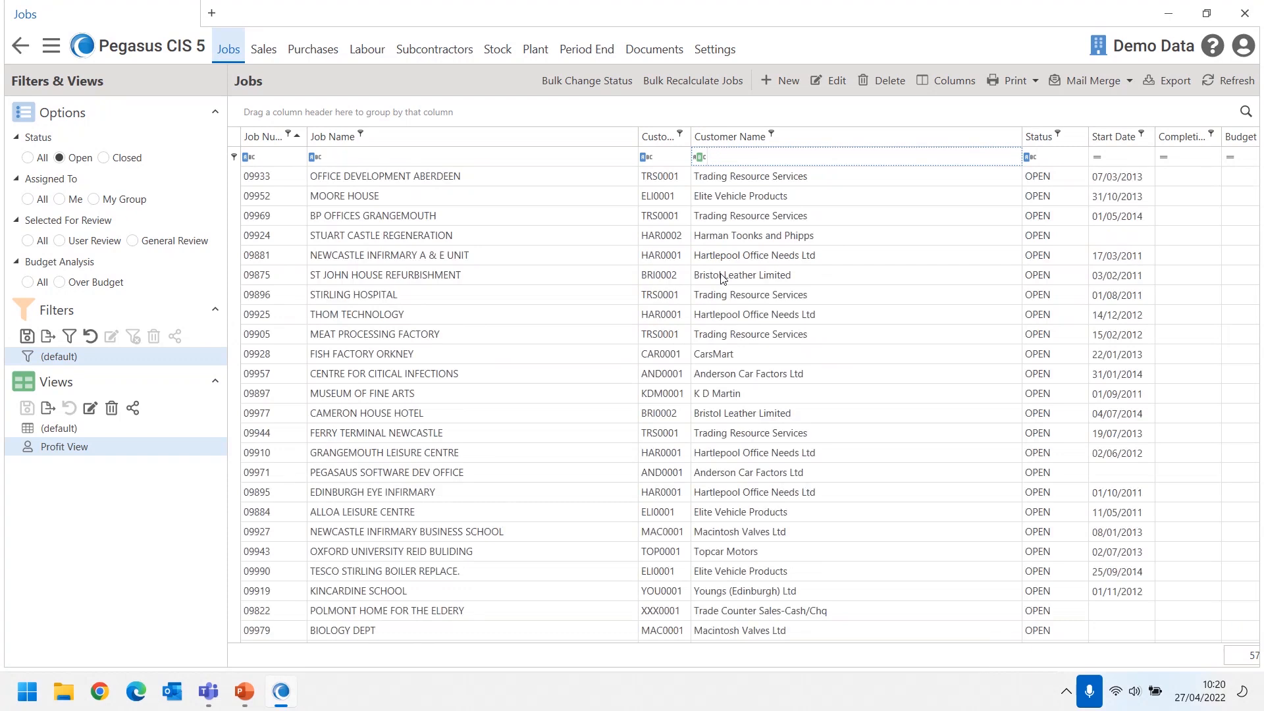
# - Filter Customer Name to Abington Hire Limited, Adams Light Engineering Ltd and Anderson Car Factors Ltd, and clear the value filter
pyautogui.click(771, 135)
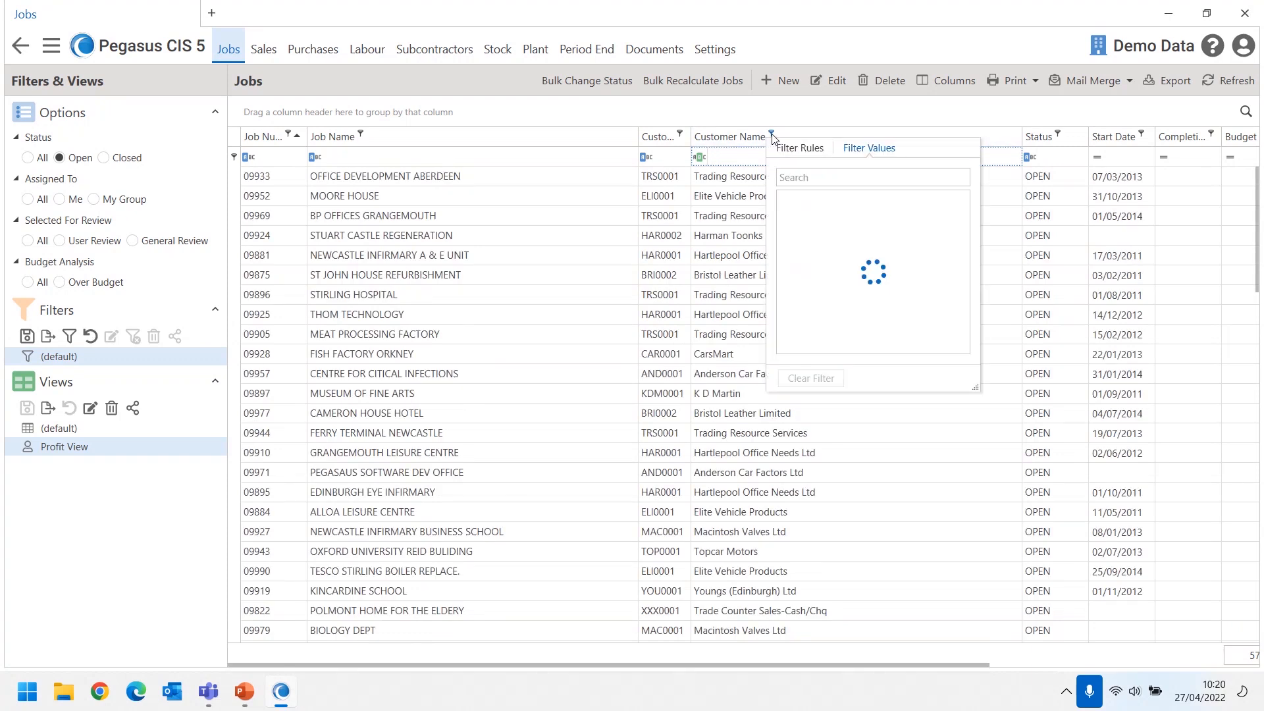
pyautogui.click(784, 234)
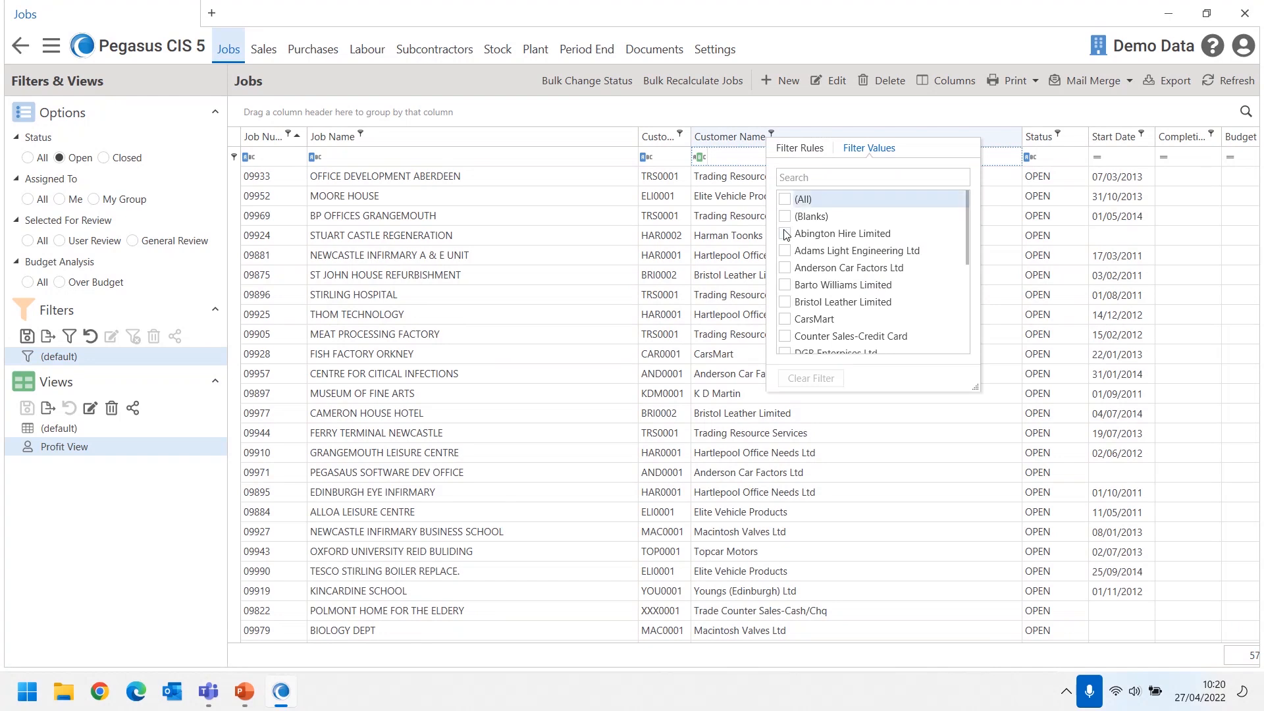
pyautogui.click(785, 251)
pyautogui.click(784, 268)
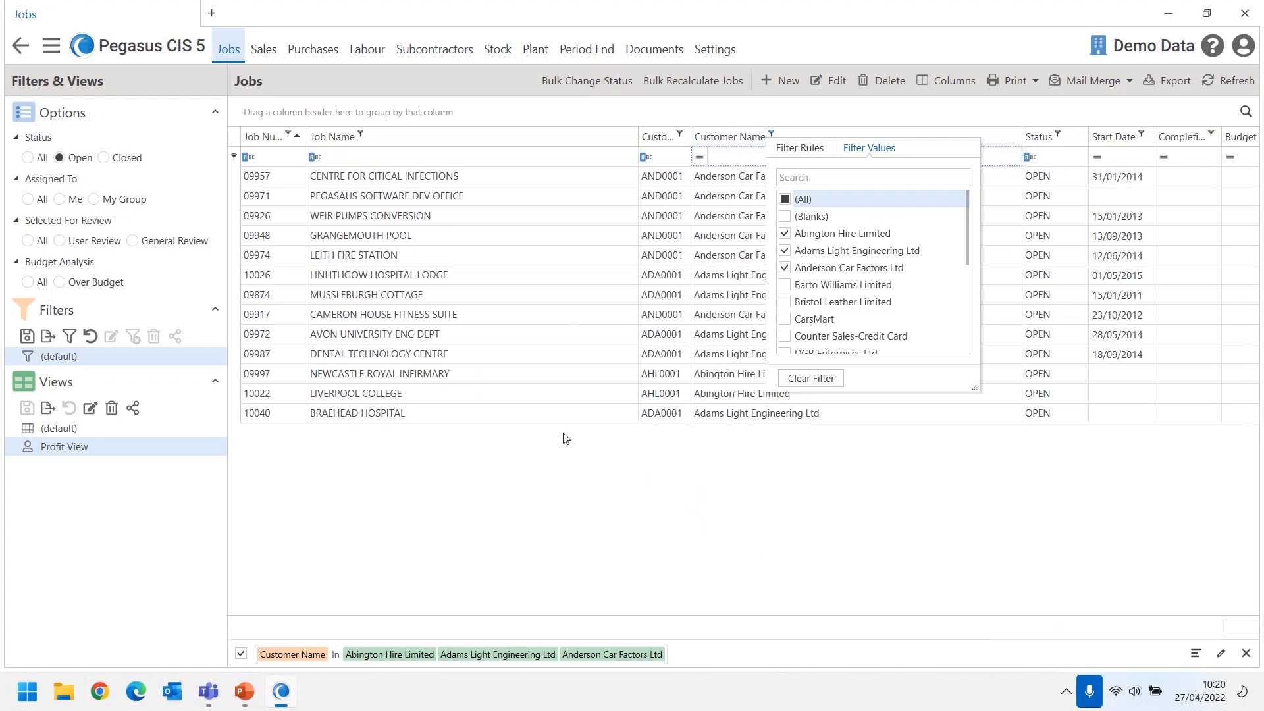
pyautogui.click(812, 379)
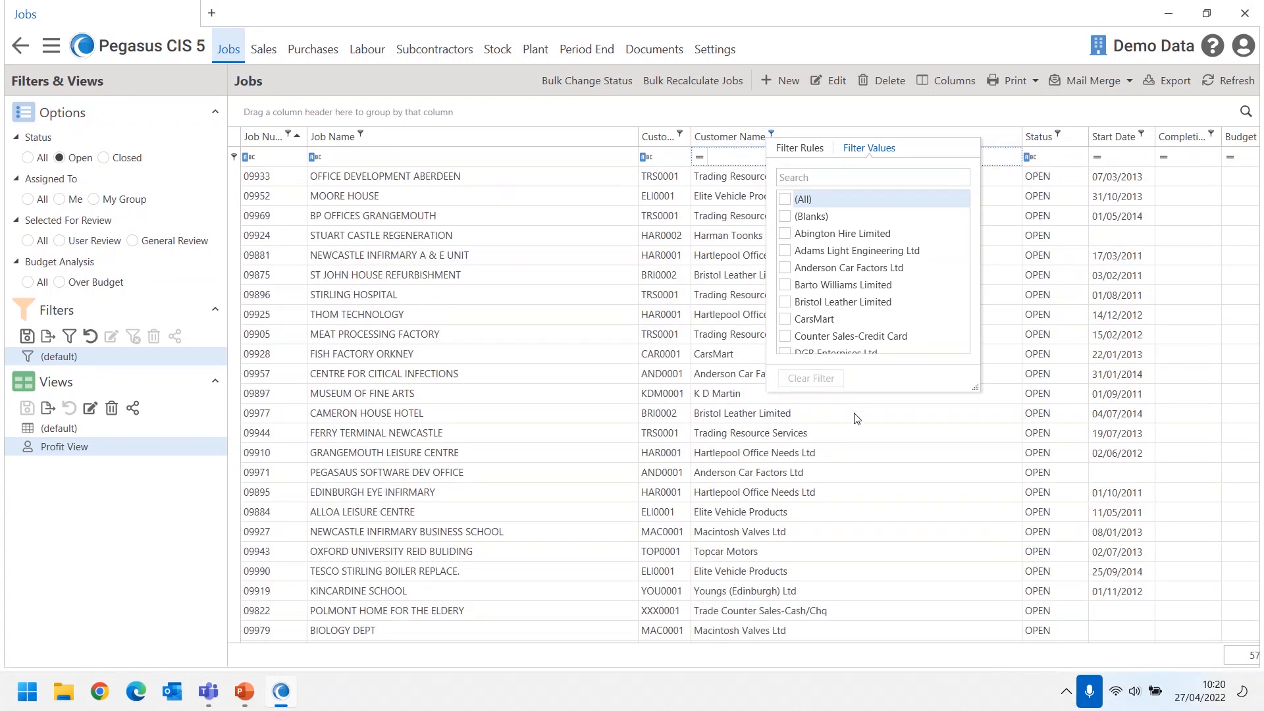
pyautogui.click(856, 419)
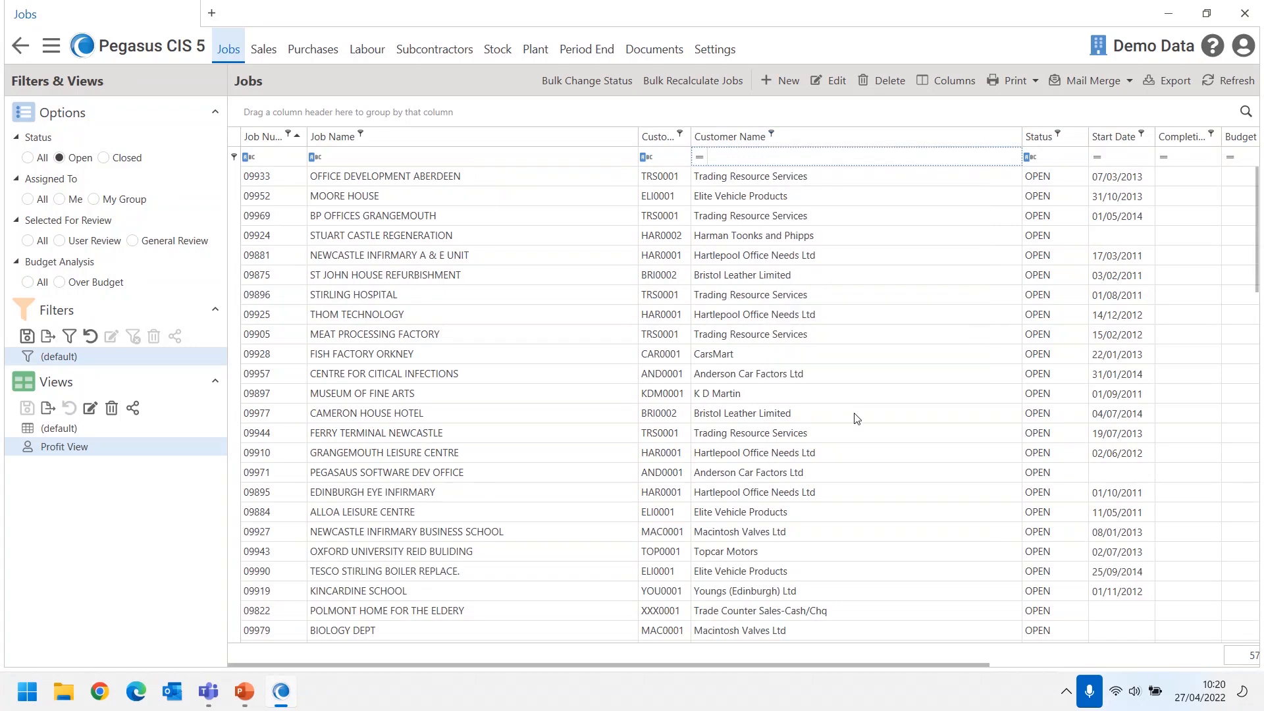
# - Filter the Jobs list by selection on the first job's customer code, and clear the code from the Customer filter
pyautogui.rightClick(662, 176)
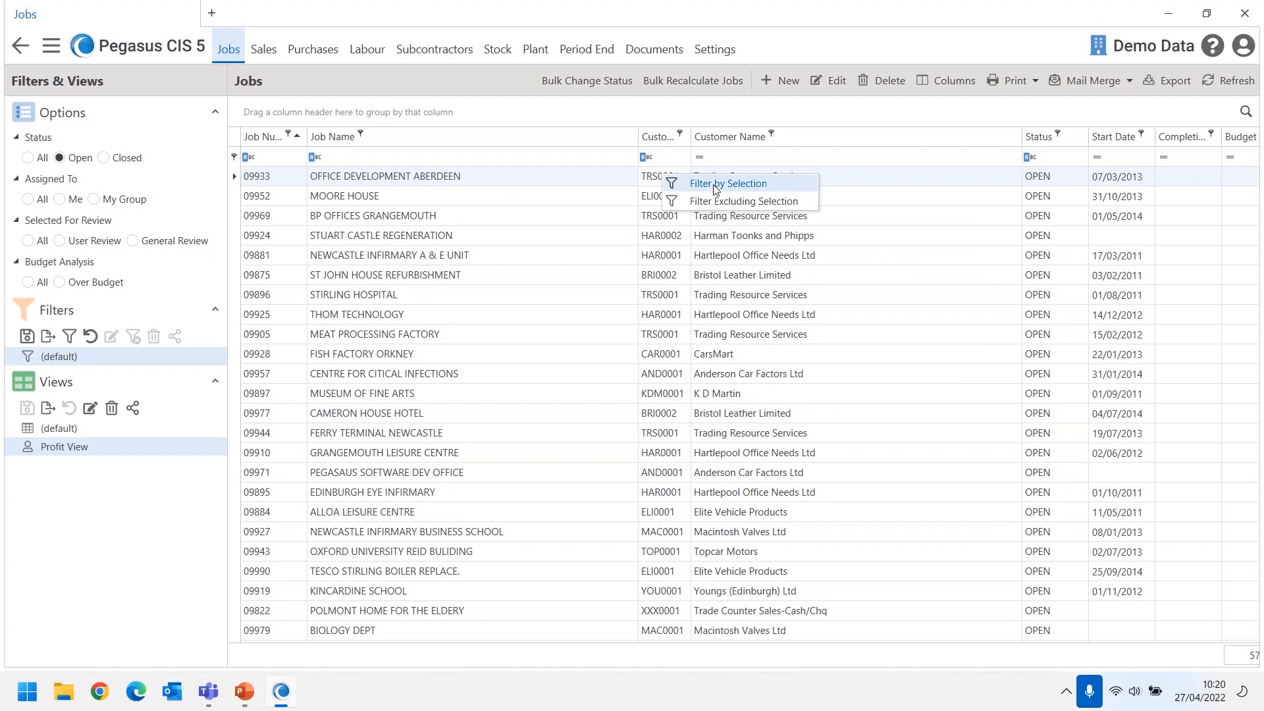
pyautogui.click(716, 187)
pyautogui.click(674, 156)
pyautogui.press('BackSpace')
pyautogui.press('BackSpace')
pyautogui.press('BackSpace')
pyautogui.press('Delete')
pyautogui.press('Delete')
pyautogui.press('Delete')
pyautogui.press('Delete')
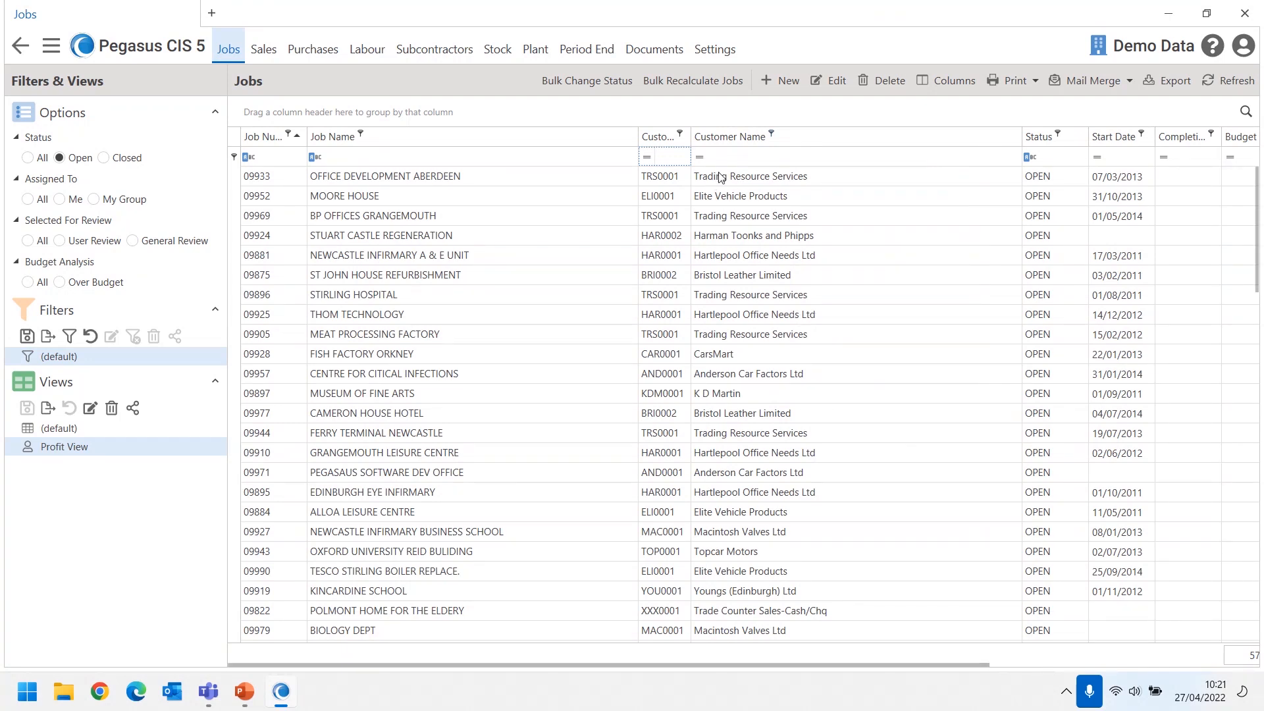
# - Filter the Jobs list to customer names that begin with T
pyautogui.click(698, 160)
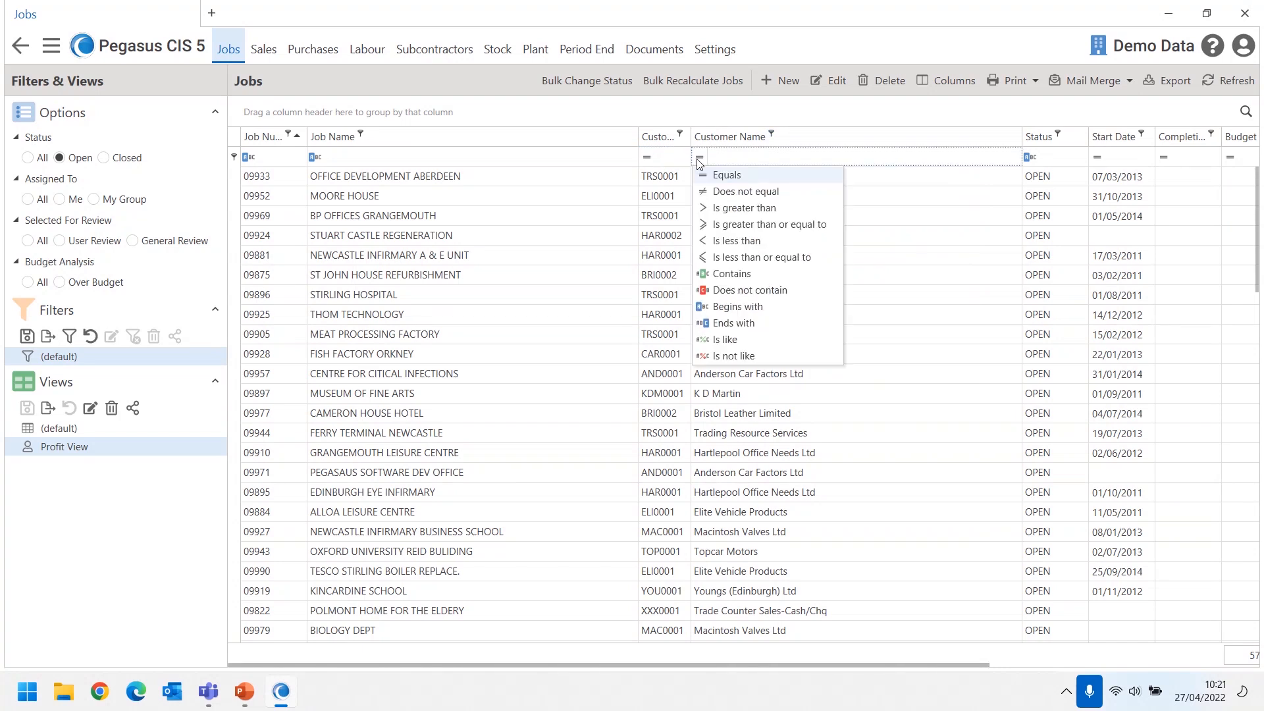
pyautogui.click(738, 310)
pyautogui.write('T')
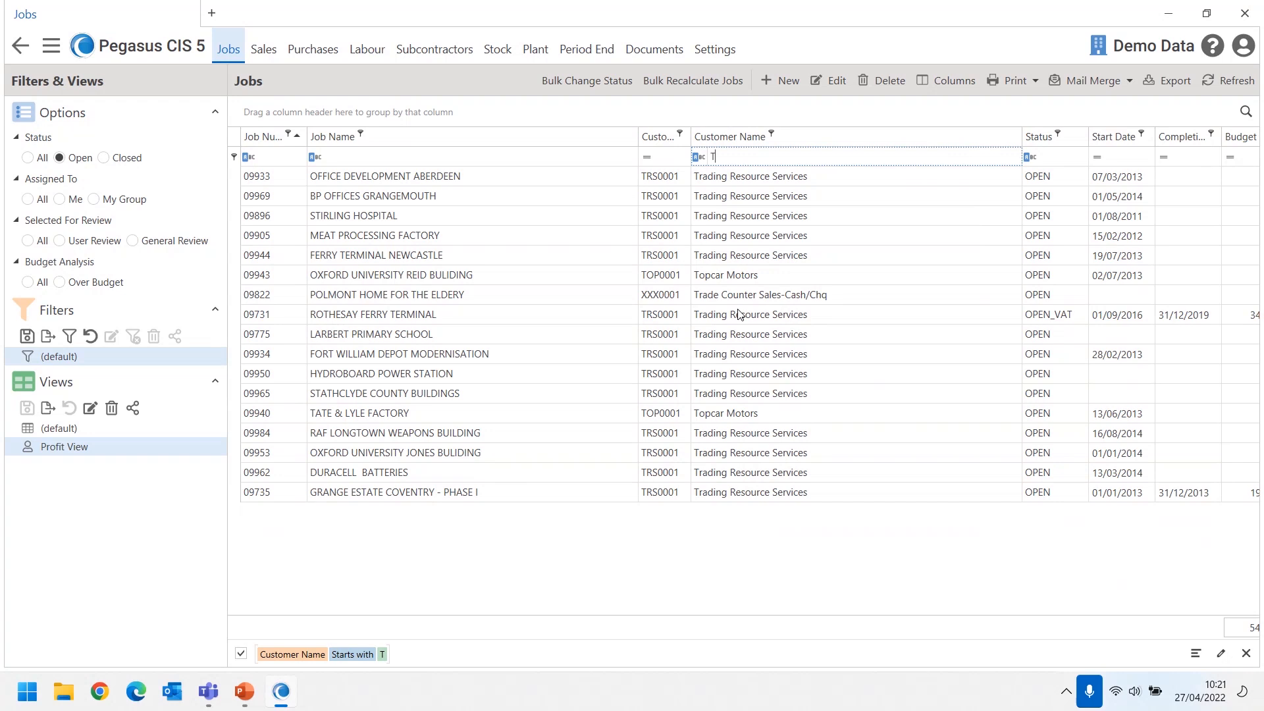
# - Save the current filter as T Customers and switch between the default filter and T Customers
pyautogui.click(28, 338)
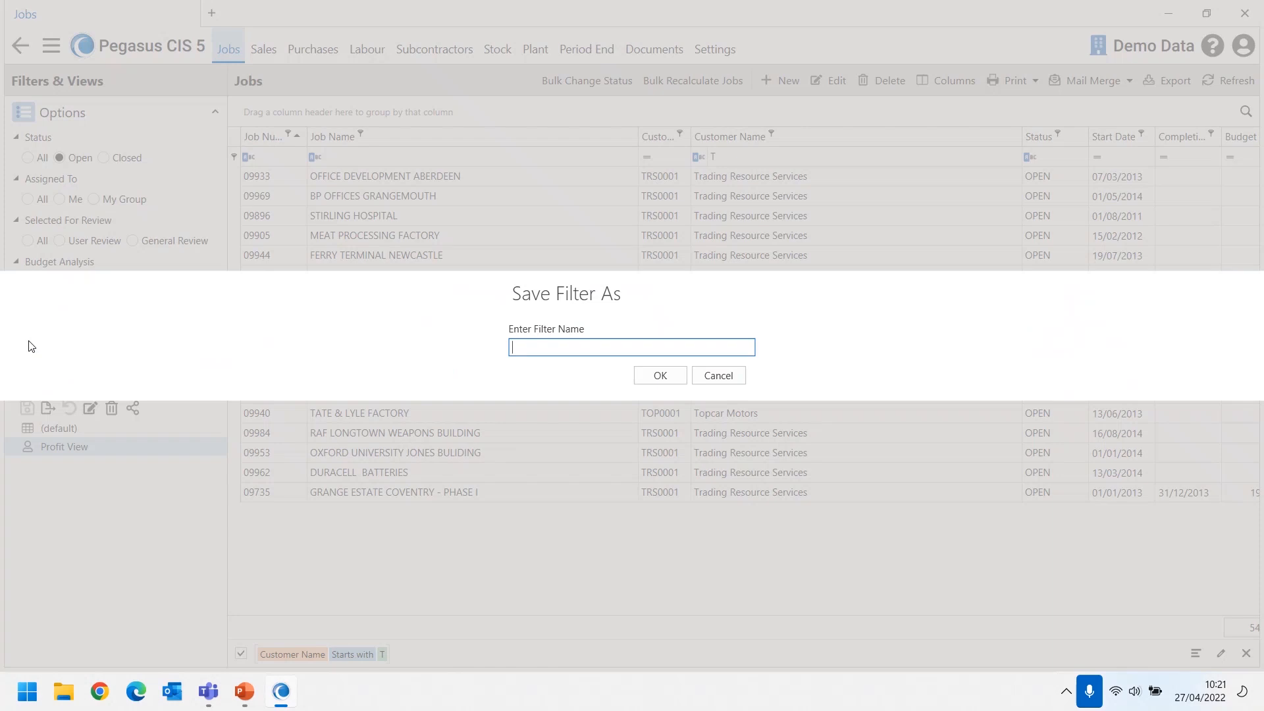
pyautogui.write('T Customers')
pyautogui.press('Return')
pyautogui.click(78, 358)
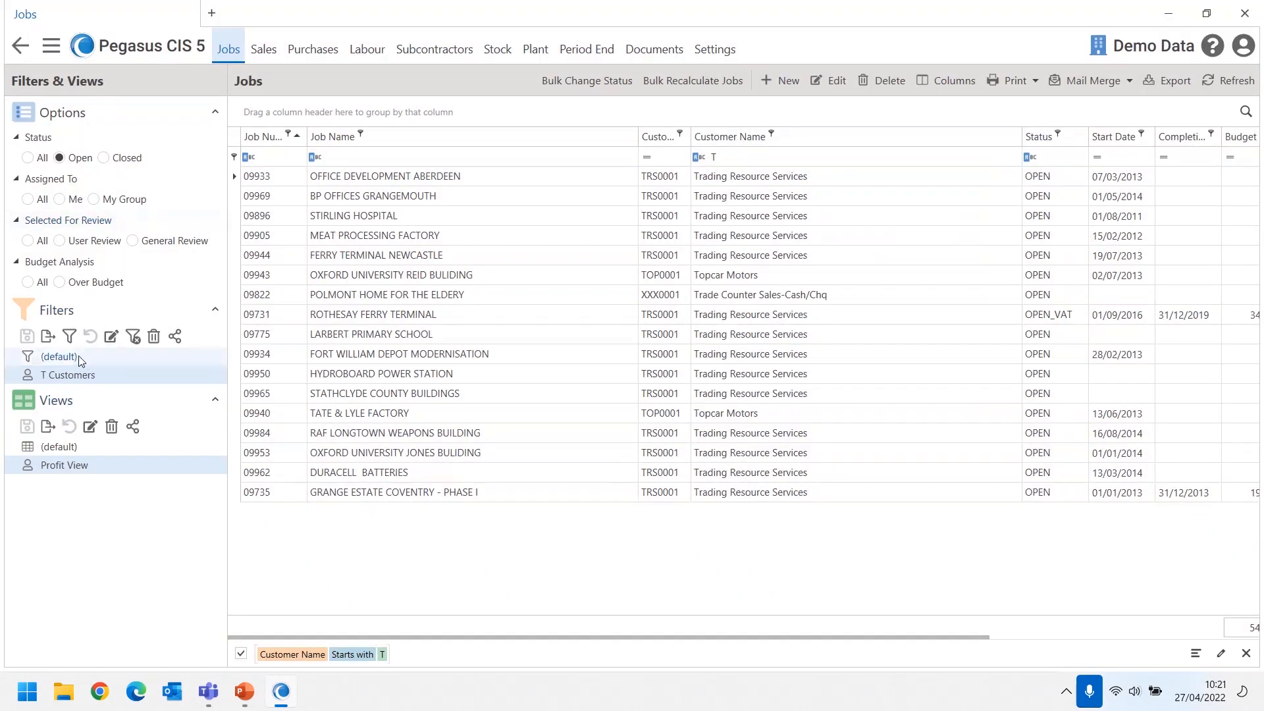
pyautogui.click(84, 377)
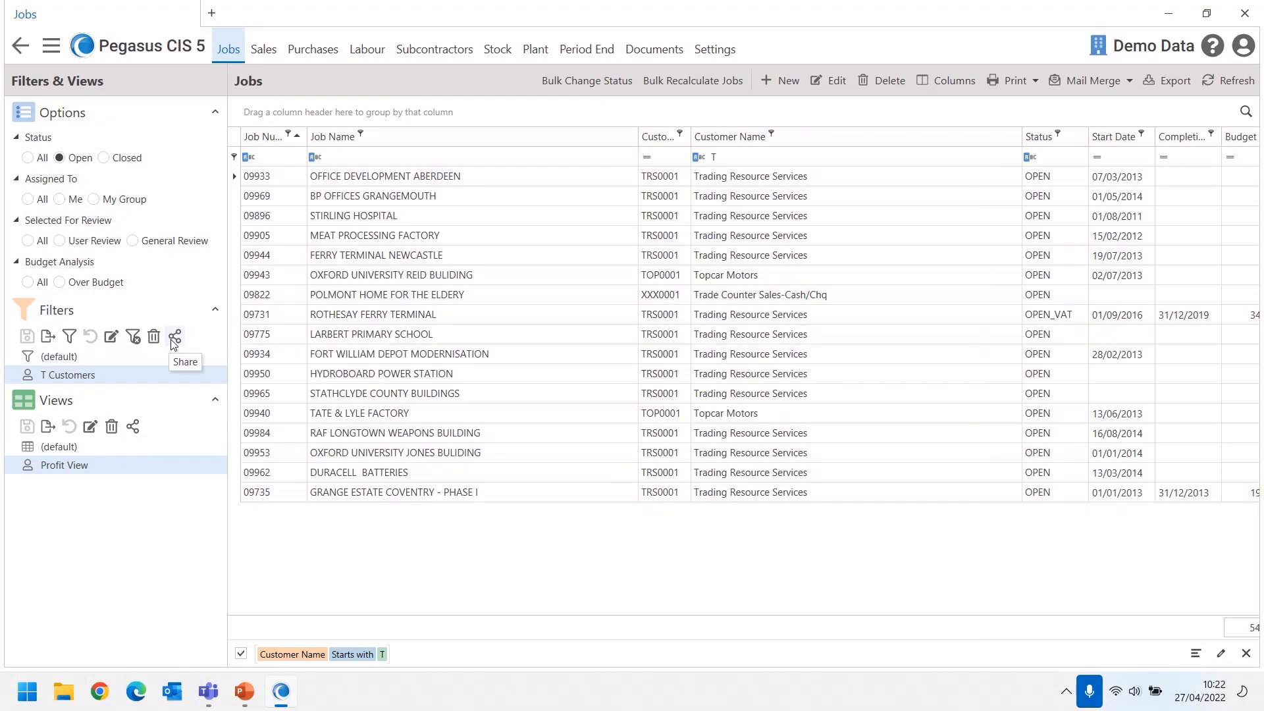
# - Add a condition to the T Customers filter so that Profit is greater than 1000, and apply it
pyautogui.click(79, 378)
pyautogui.click(70, 338)
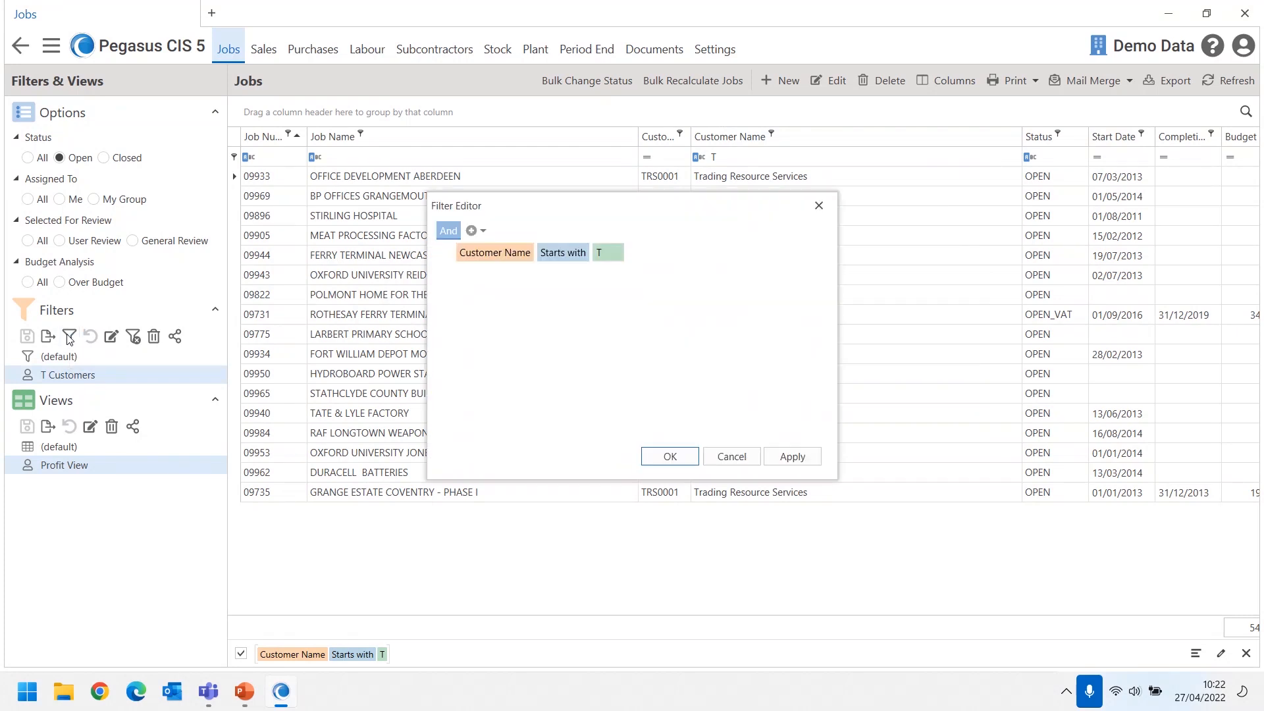
pyautogui.click(472, 230)
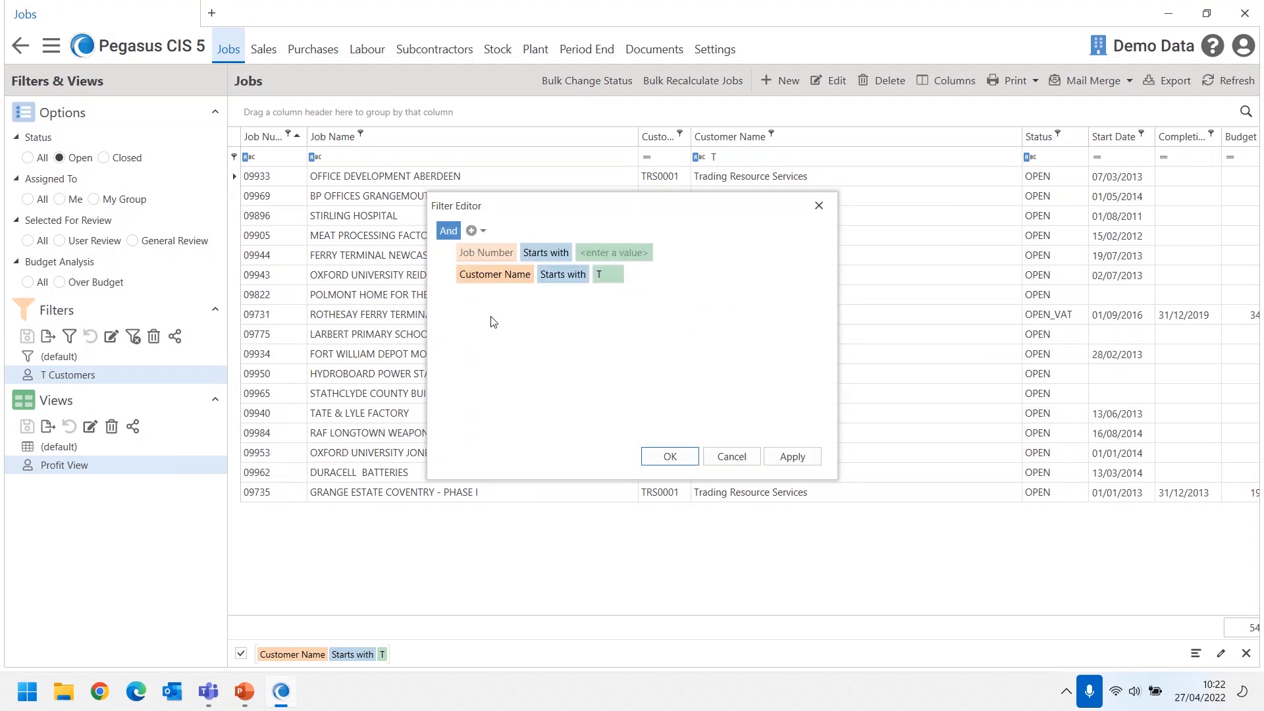
pyautogui.click(485, 253)
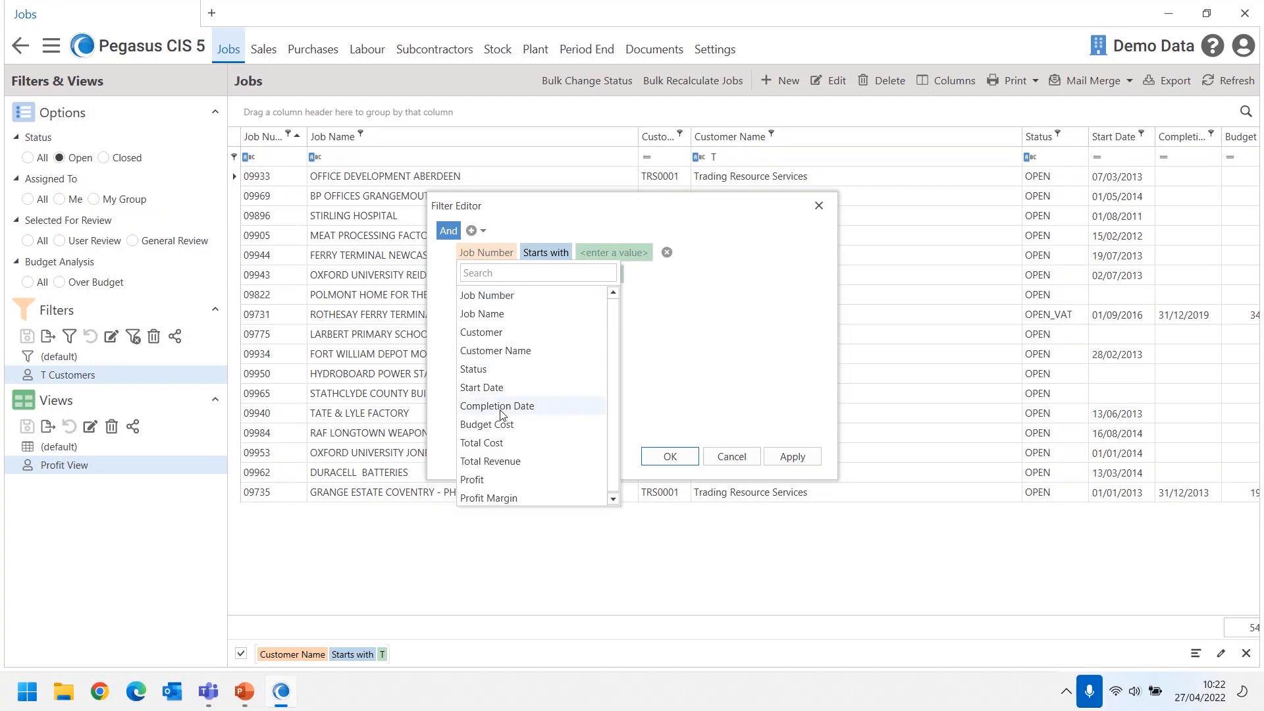
pyautogui.click(491, 480)
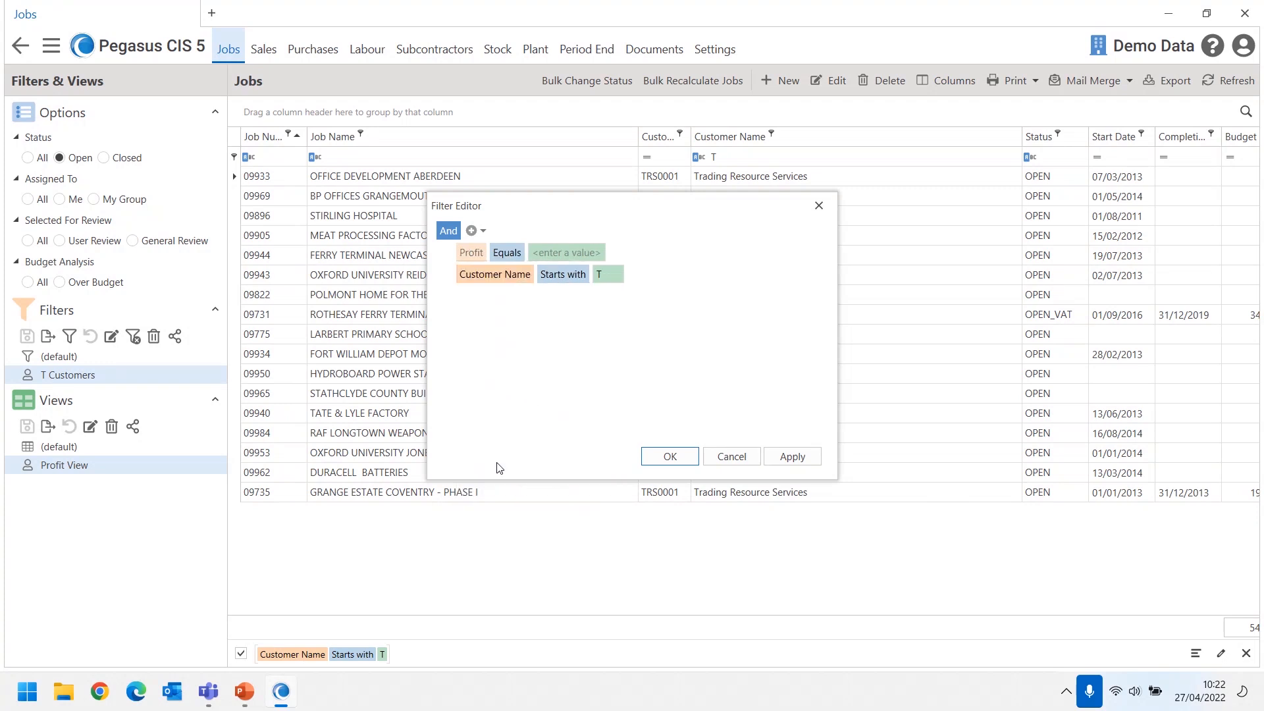
pyautogui.click(507, 252)
pyautogui.click(533, 309)
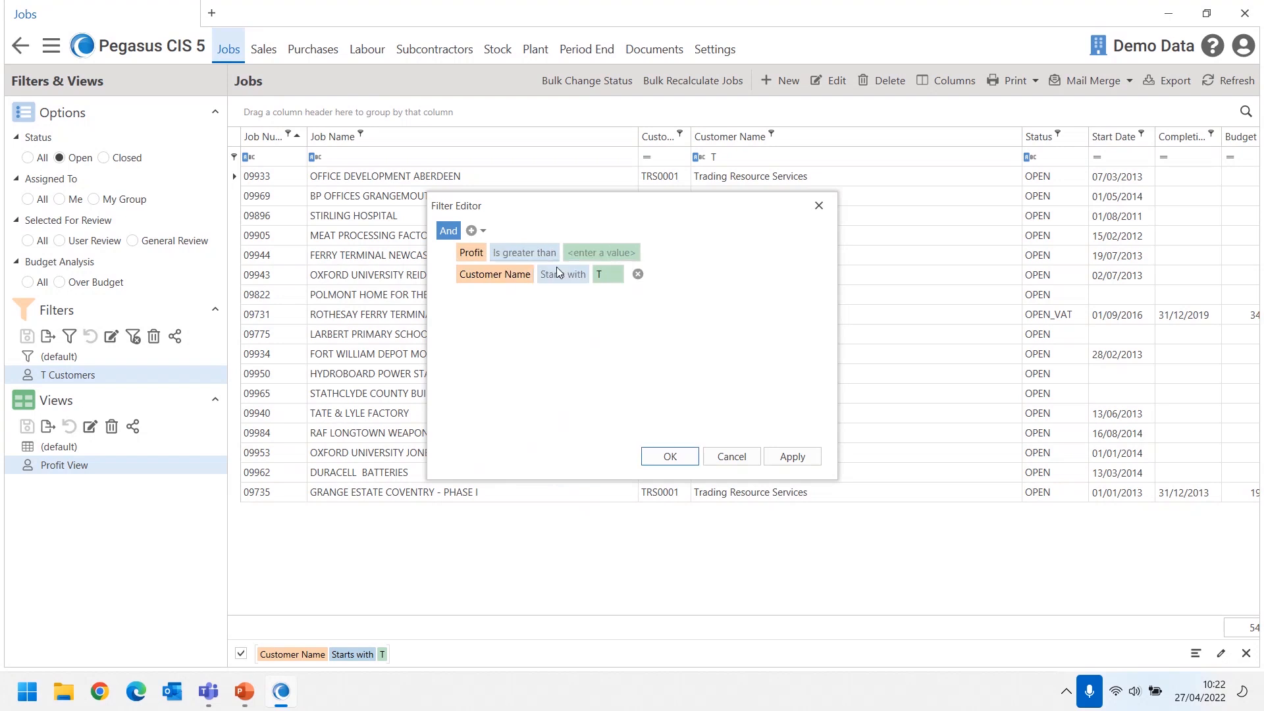
pyautogui.click(580, 253)
pyautogui.write('1000')
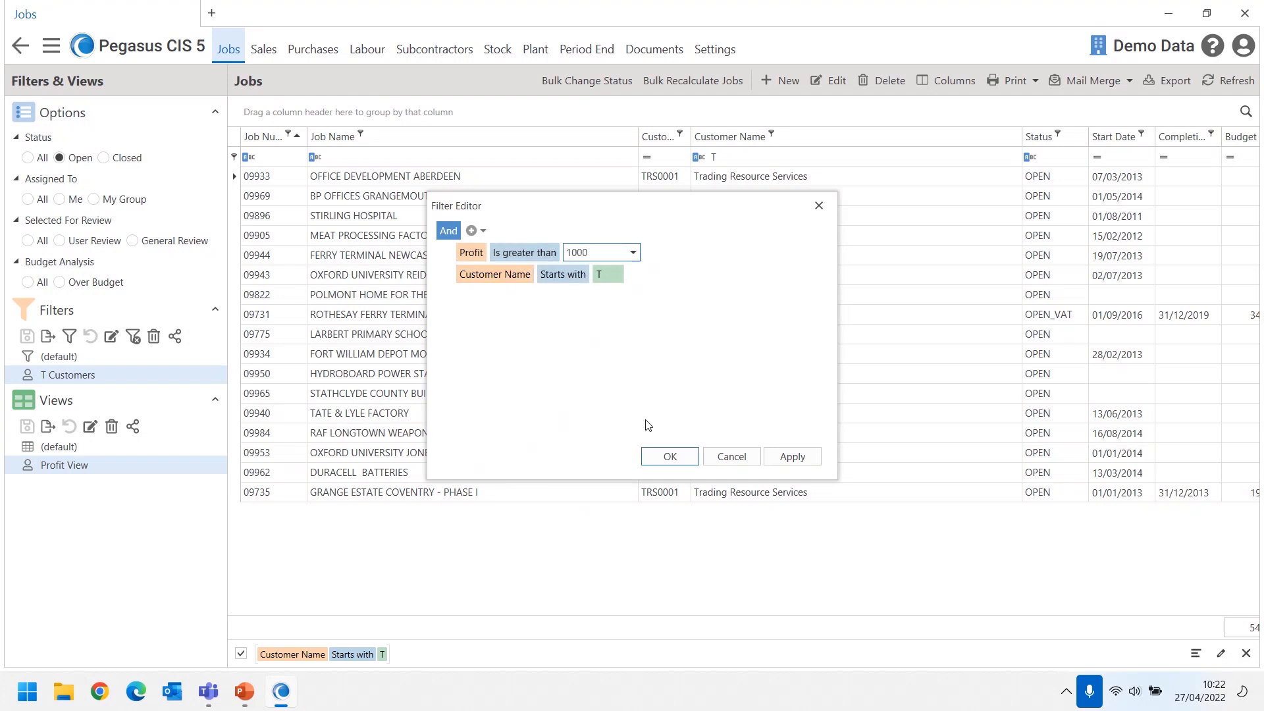
pyautogui.click(671, 456)
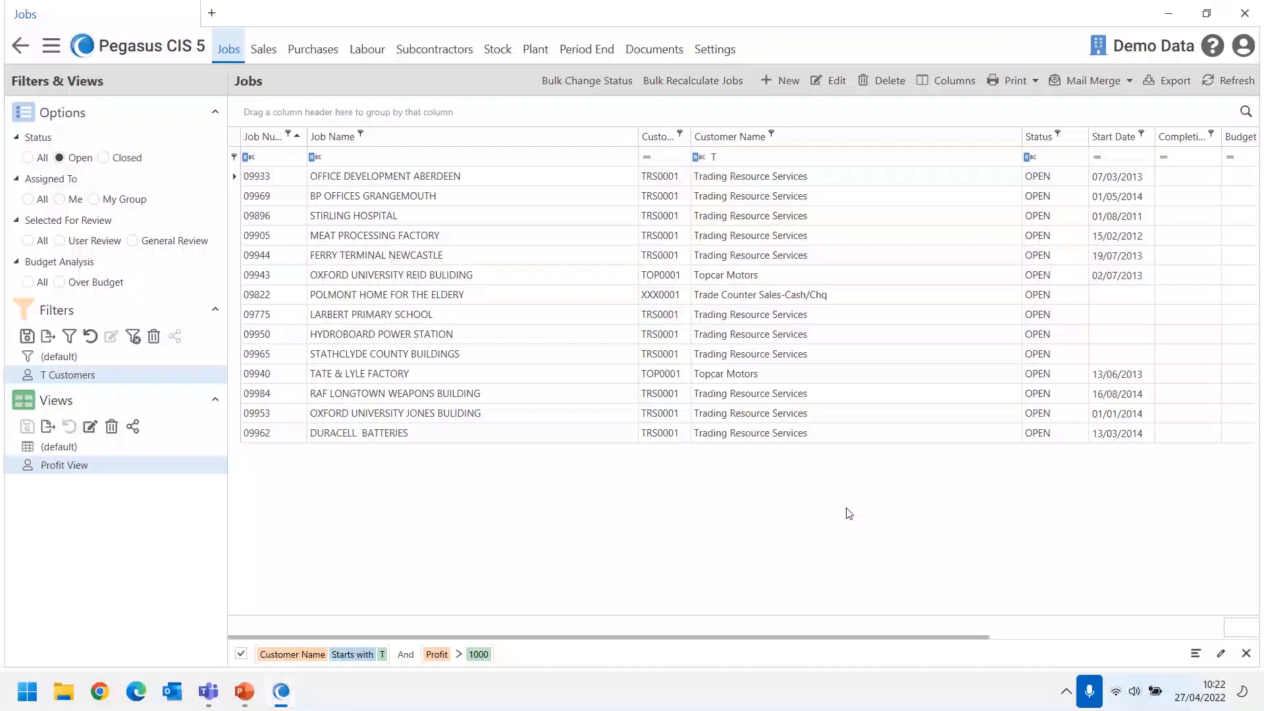
# - Examine the logical operators available for combining the T Customers filter's conditions, and cancel the filter editor
pyautogui.click(70, 336)
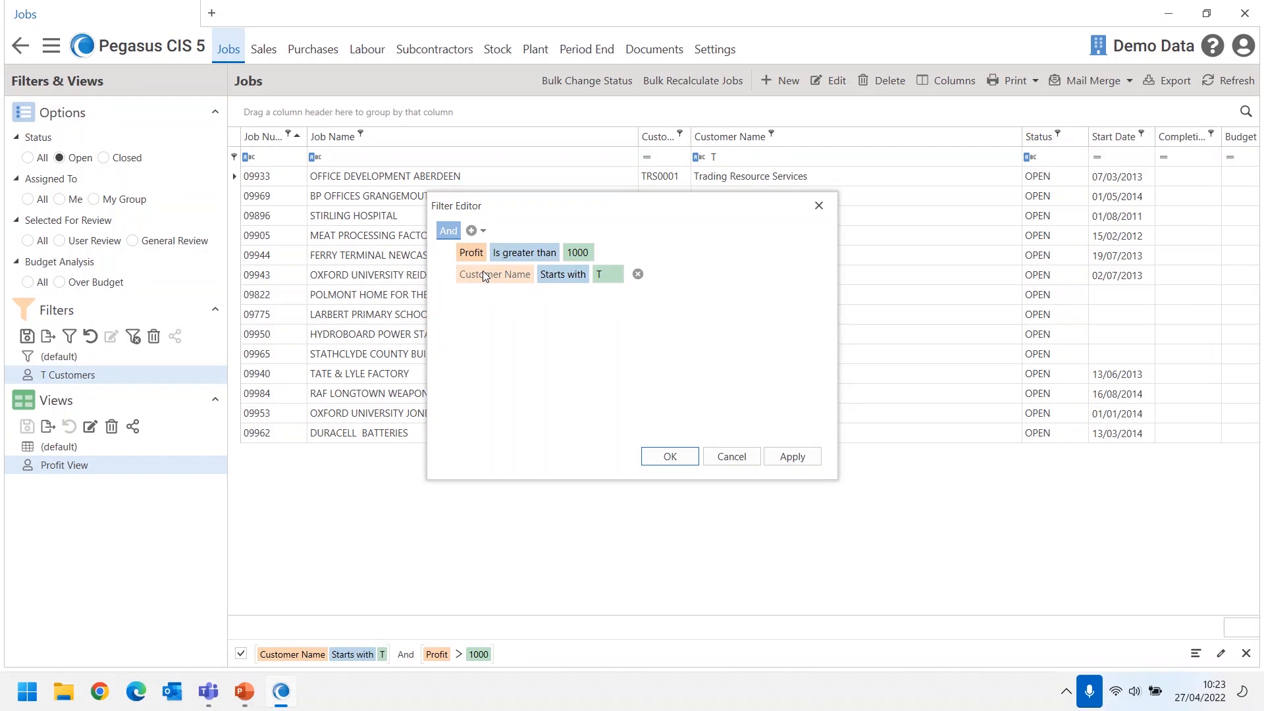
pyautogui.click(449, 232)
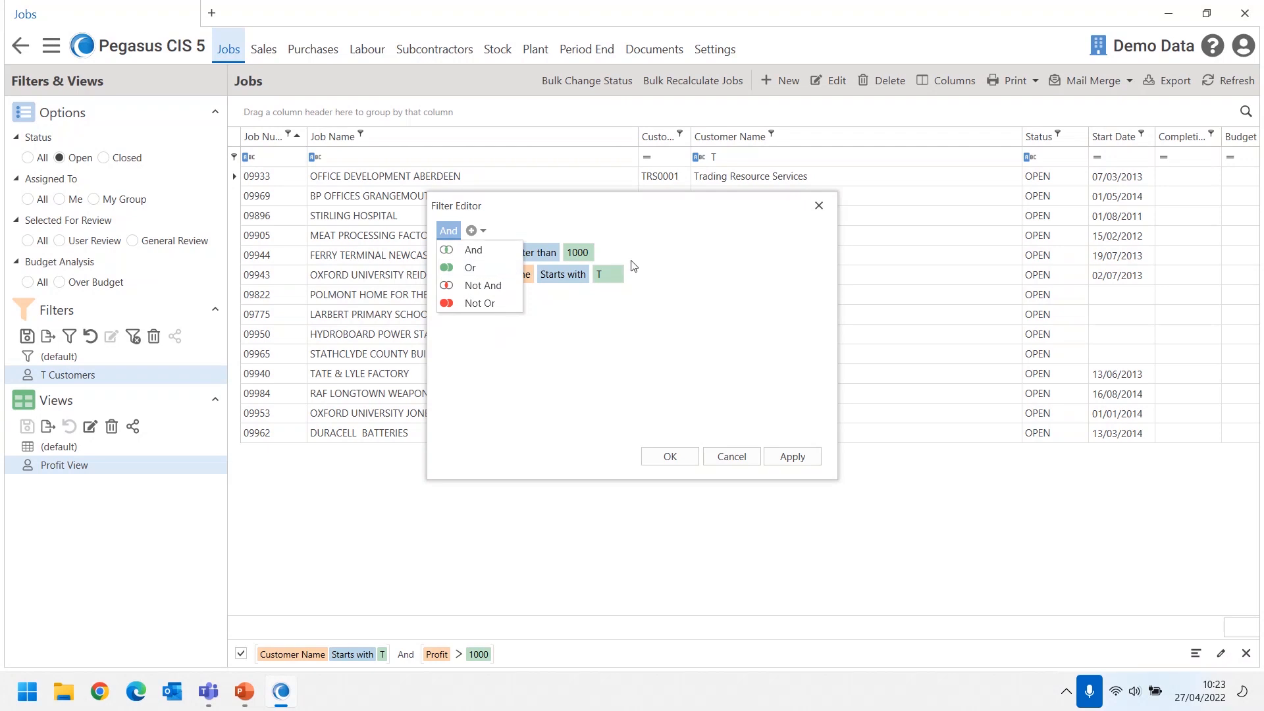
pyautogui.click(552, 362)
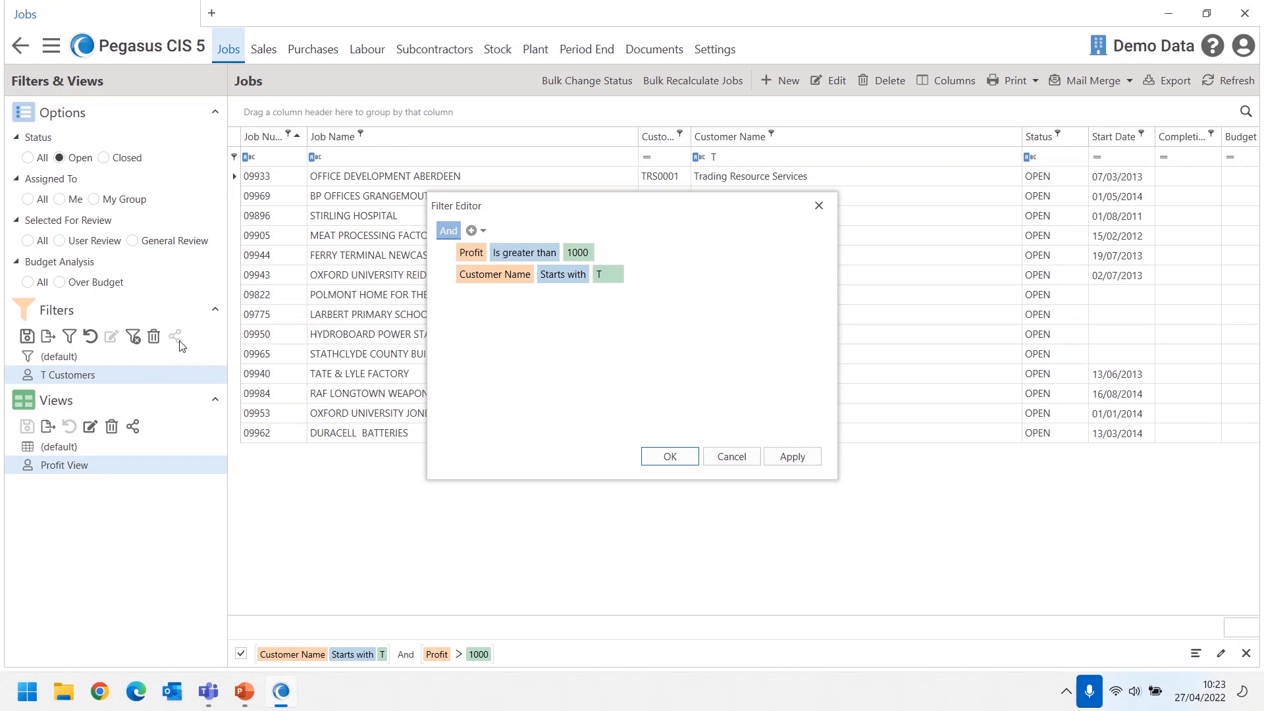
pyautogui.click(730, 455)
pyautogui.click(129, 375)
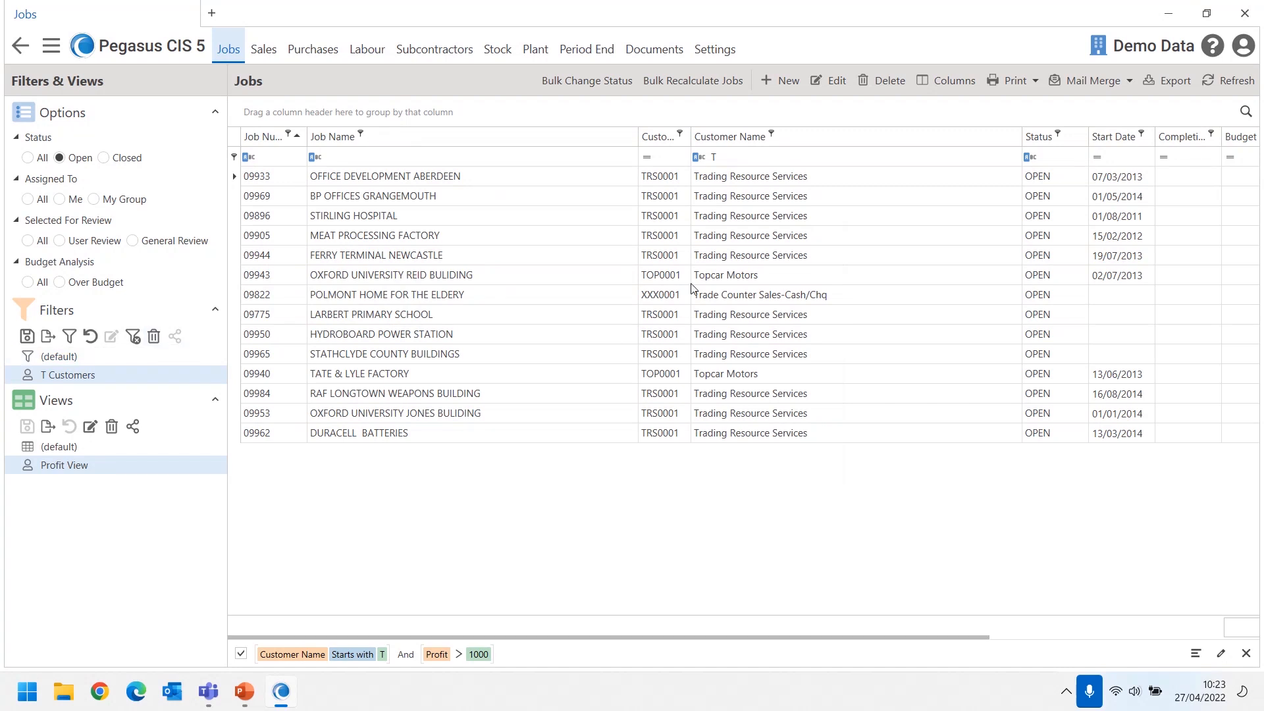
# - Open a print preview of the filtered Jobs list and scale it to fit 1 page wide
pyautogui.click(1014, 94)
pyautogui.click(1012, 106)
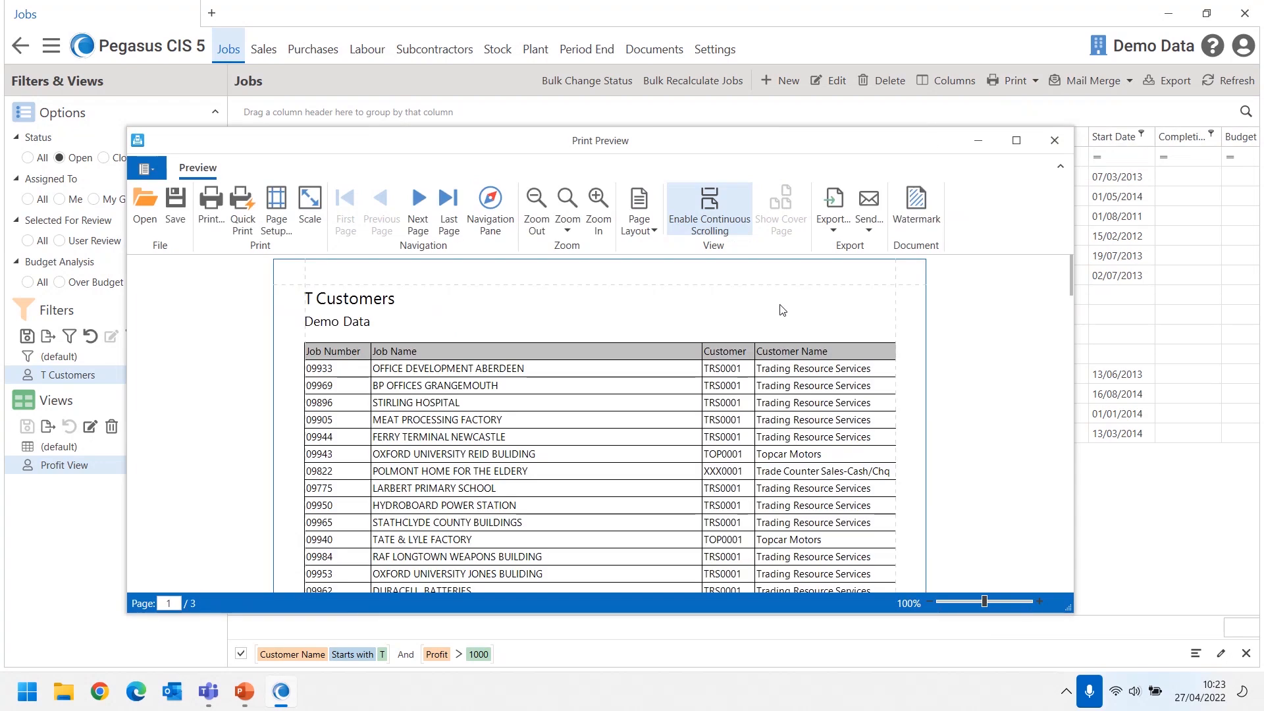
pyautogui.click(309, 205)
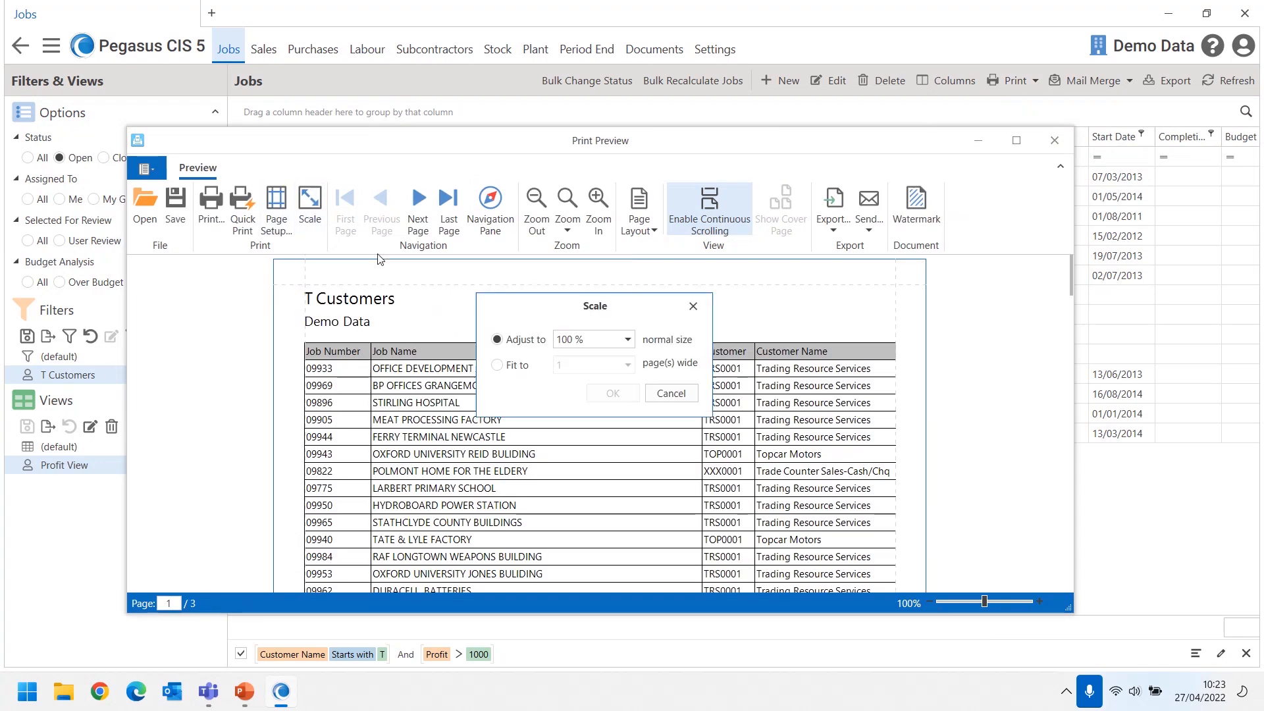
pyautogui.click(498, 366)
pyautogui.click(613, 393)
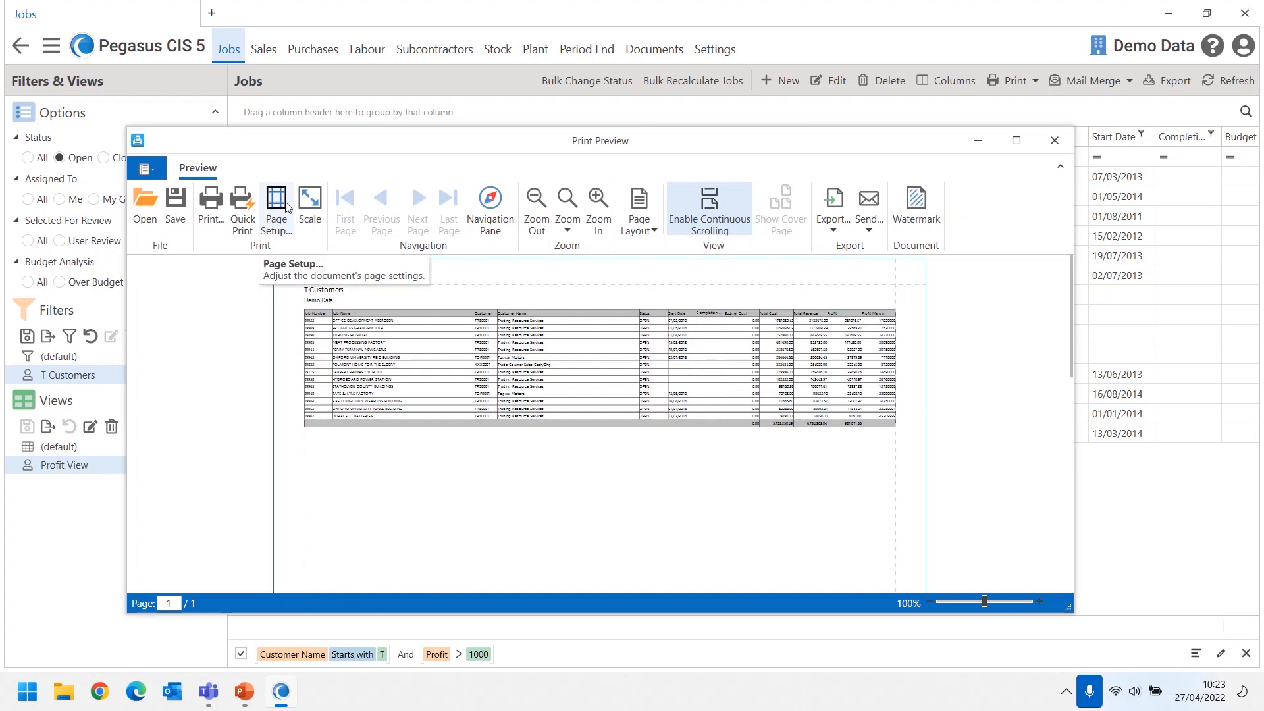
# - Set the previewed report's page orientation to Landscape on A4 paper, and close the print preview
pyautogui.click(281, 204)
pyautogui.click(812, 329)
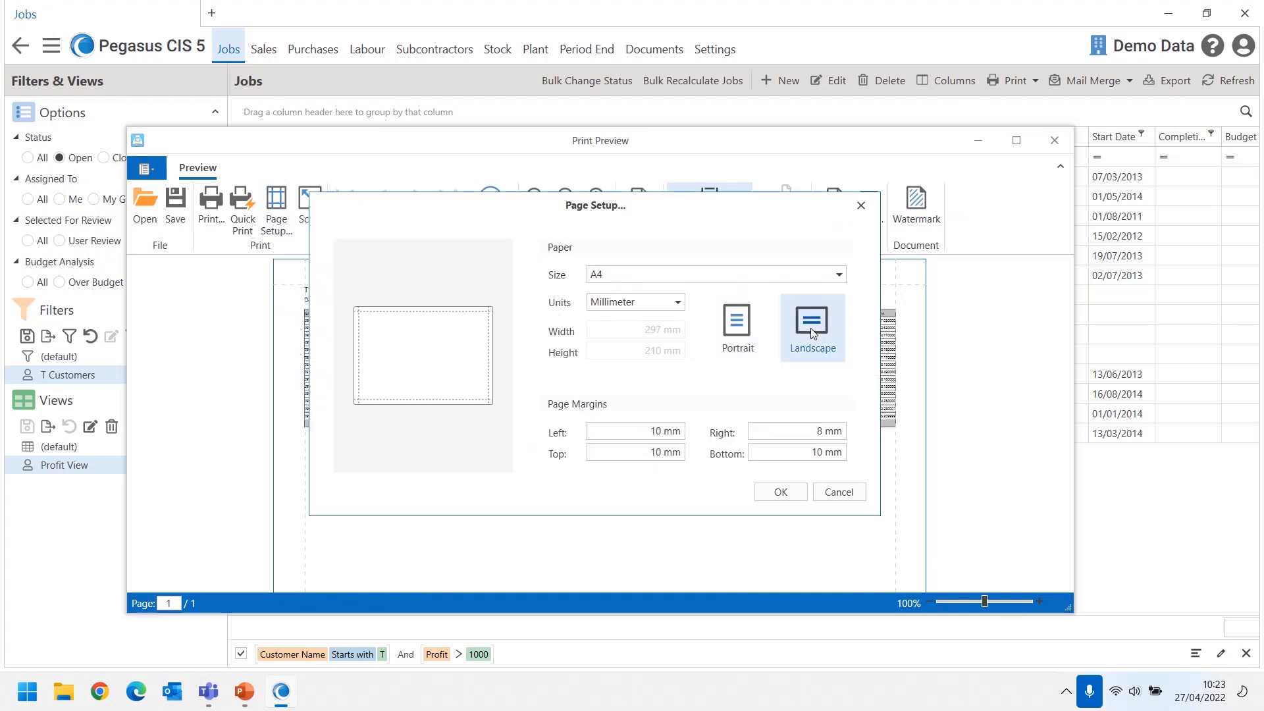
pyautogui.click(798, 492)
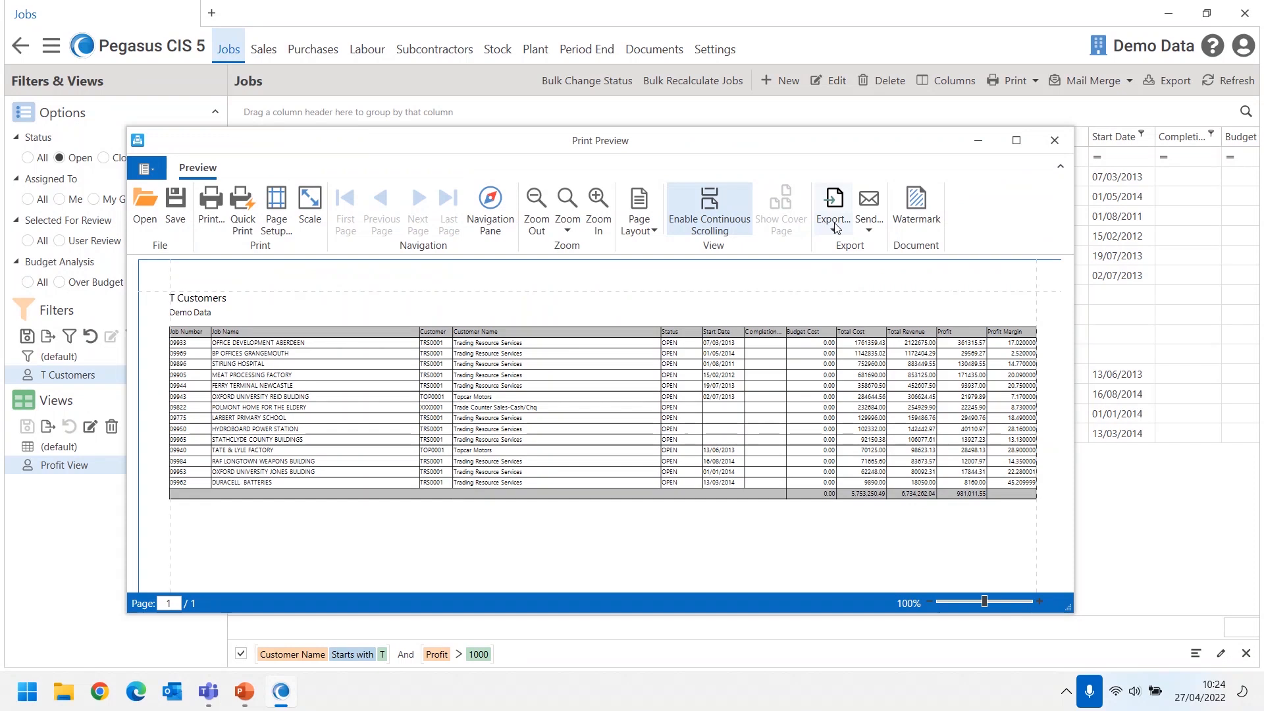
pyautogui.click(1054, 140)
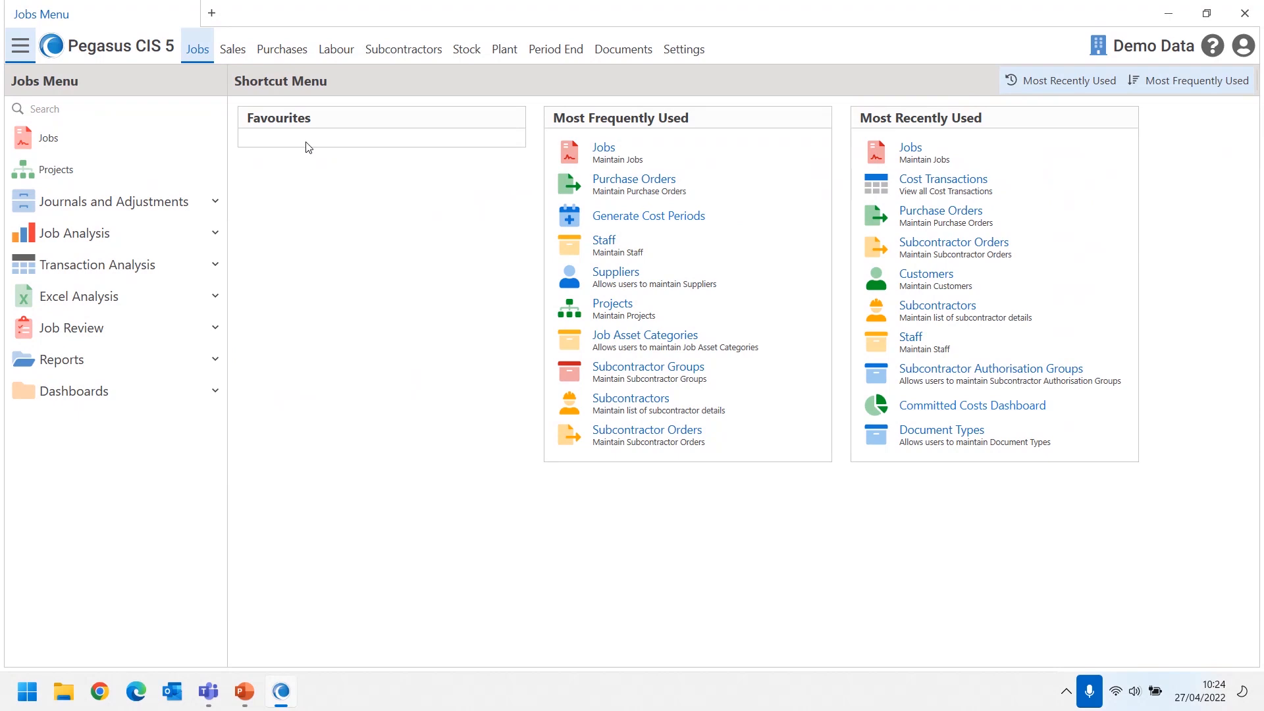
# - Add Jobs and the Customers item from the Sales area to the Favourites shortcut group
pyautogui.rightClick(42, 142)
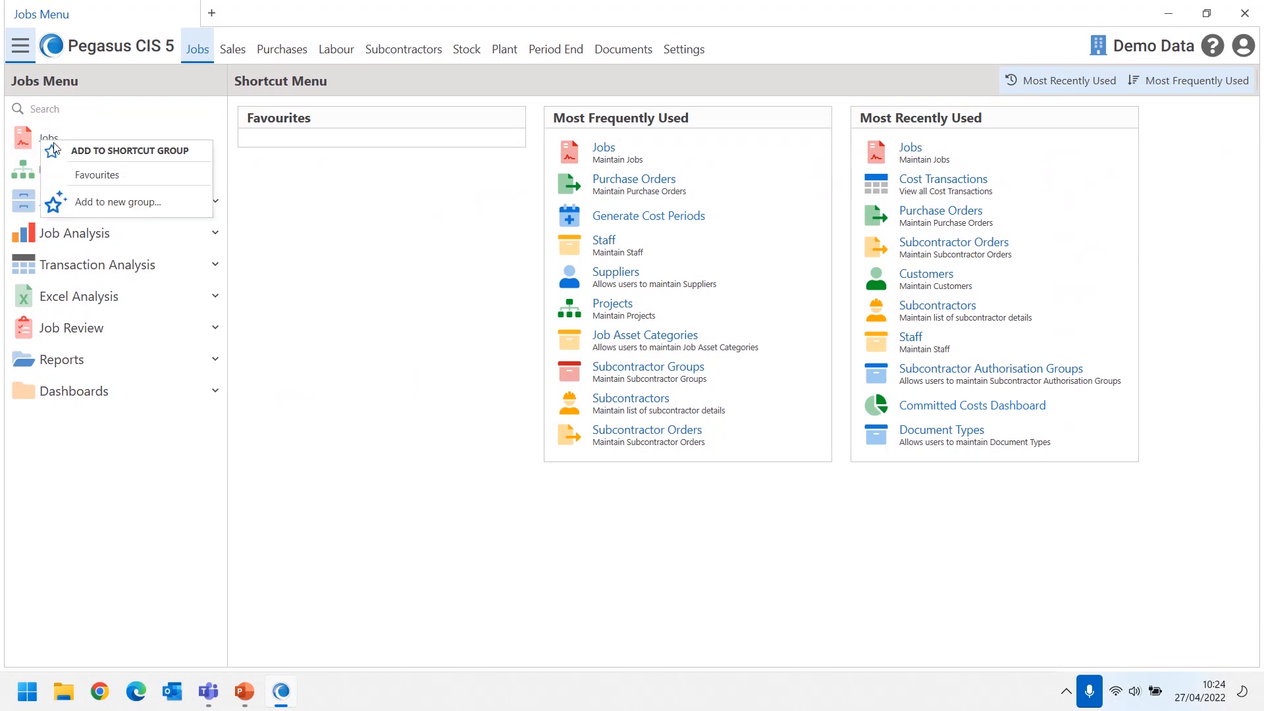
pyautogui.click(97, 176)
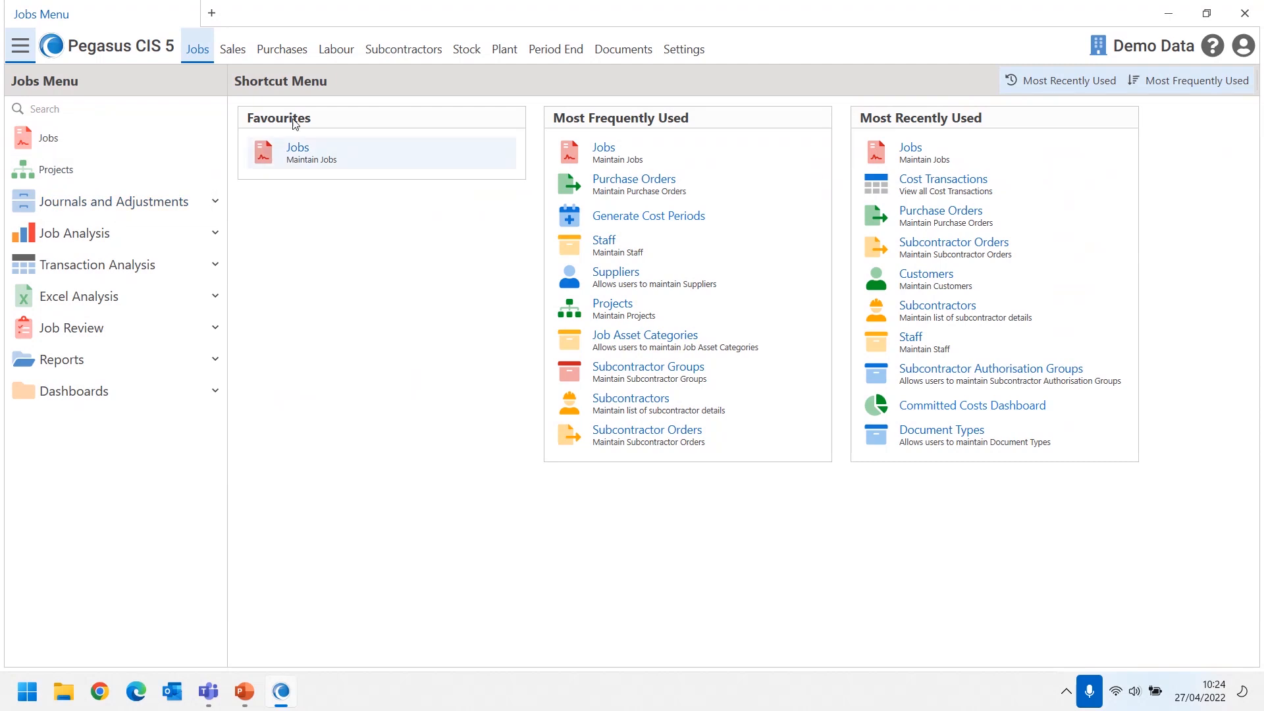
pyautogui.click(237, 55)
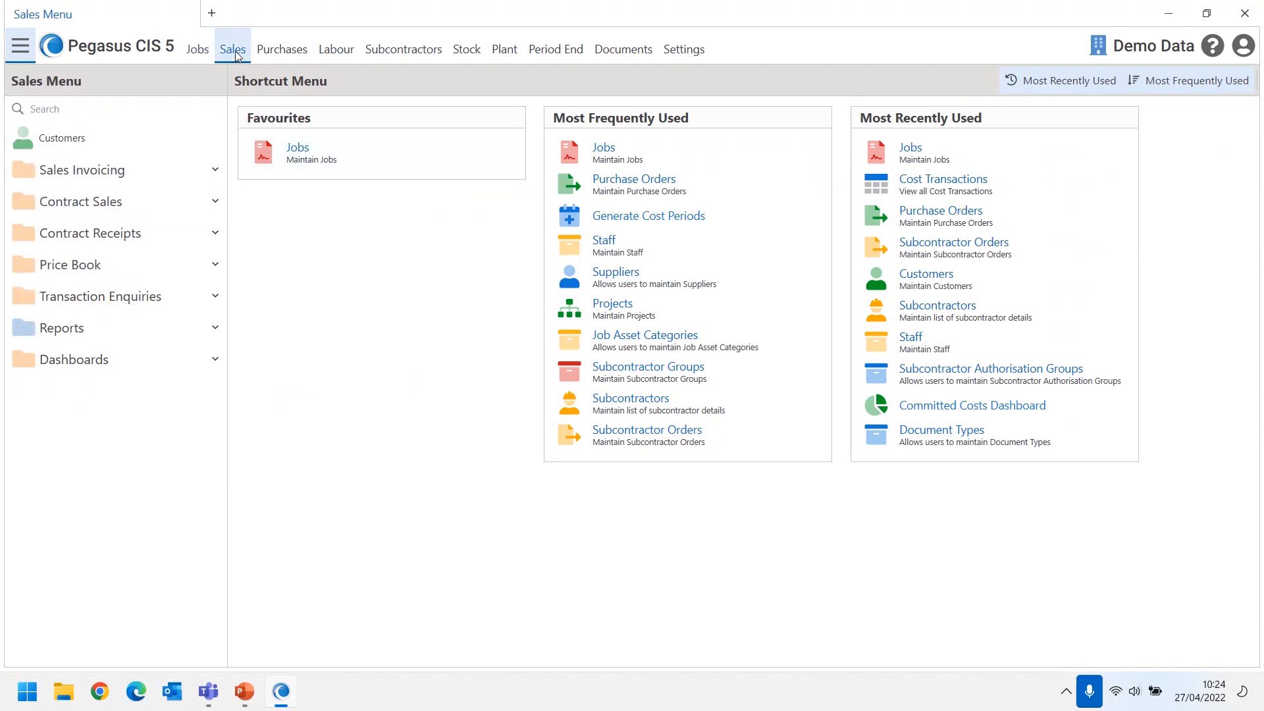
pyautogui.rightClick(84, 139)
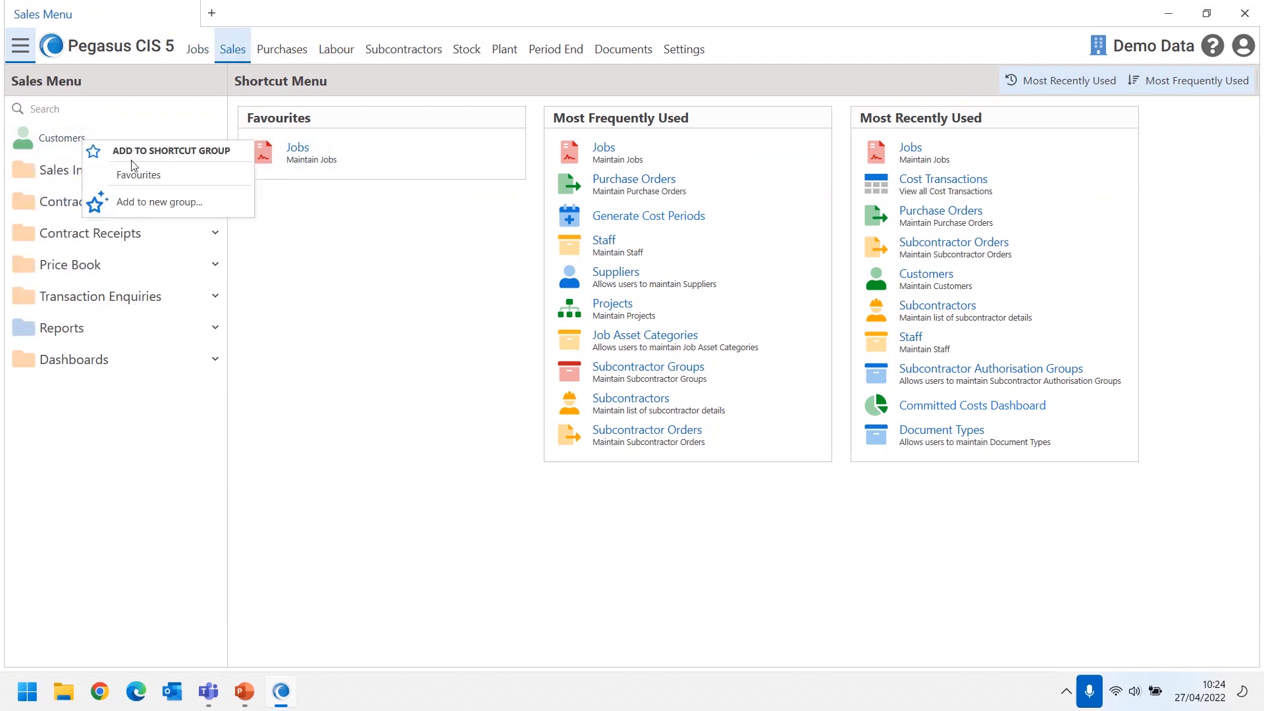
pyautogui.click(146, 178)
# - Add Suppliers from the Purchases area and Subcontractors from the Subcontractors area to the Favourites shortcut group
pyautogui.click(275, 53)
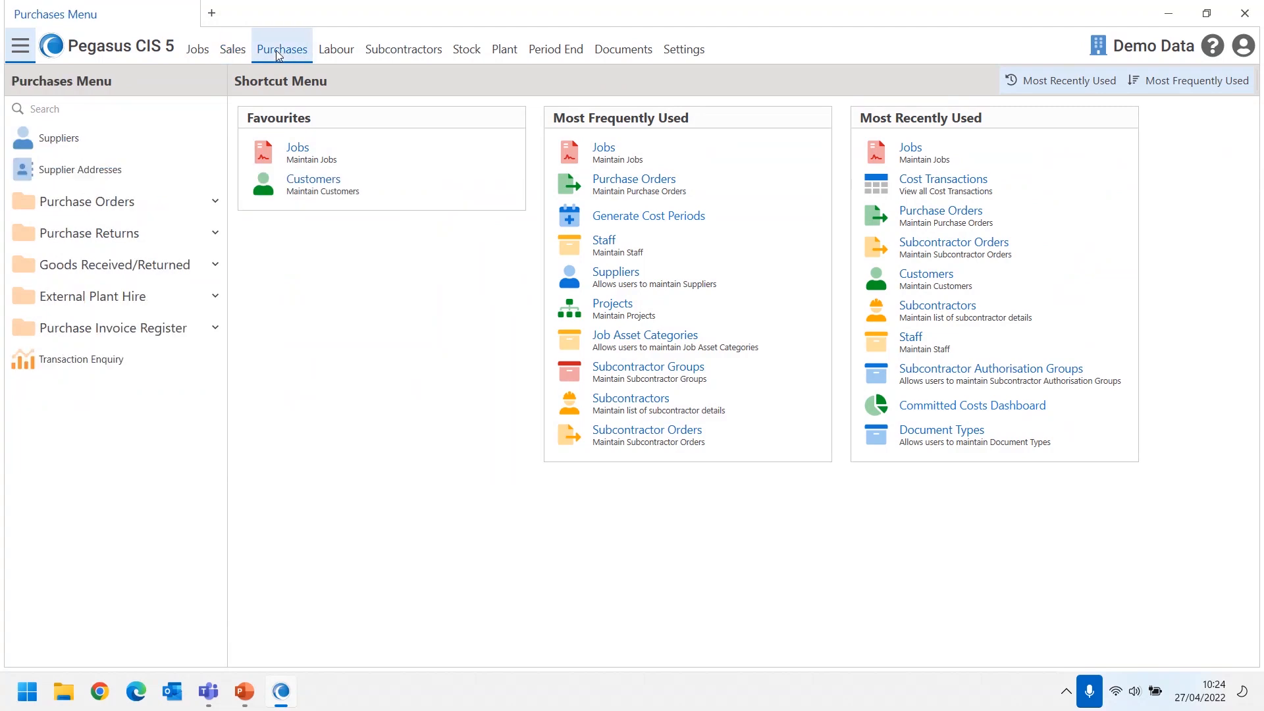
pyautogui.rightClick(72, 143)
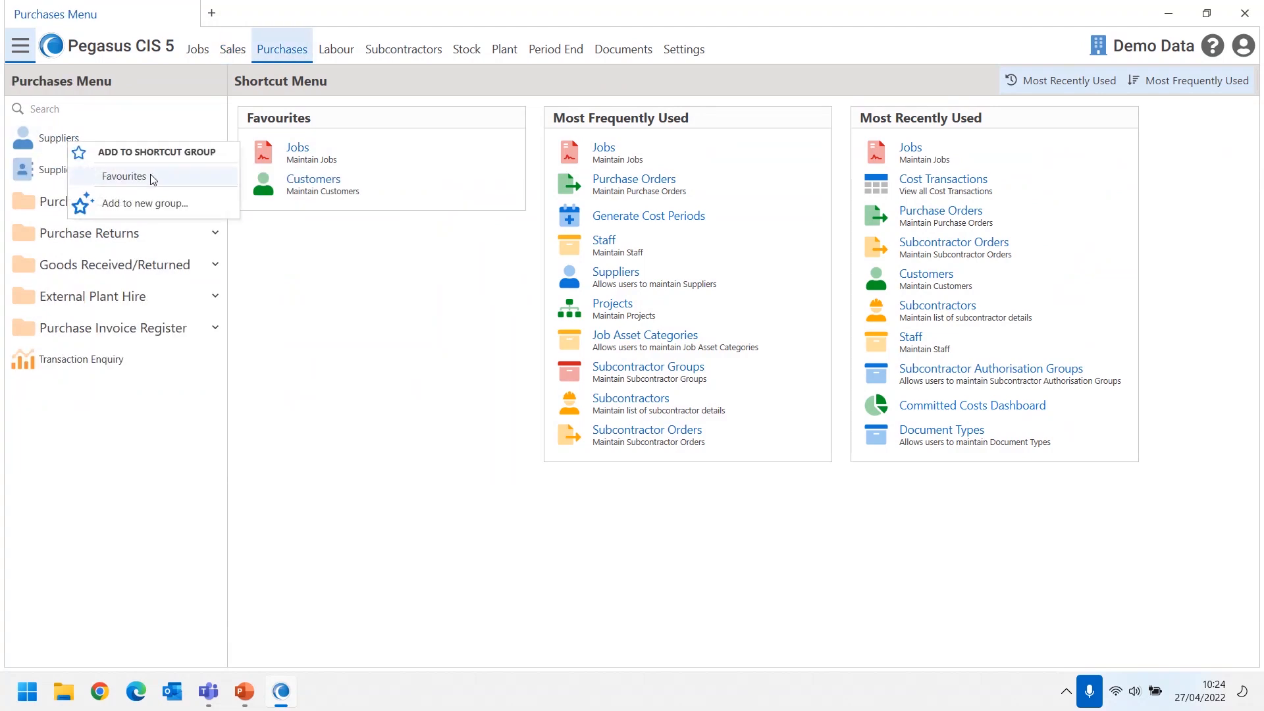
pyautogui.click(152, 175)
pyautogui.click(382, 53)
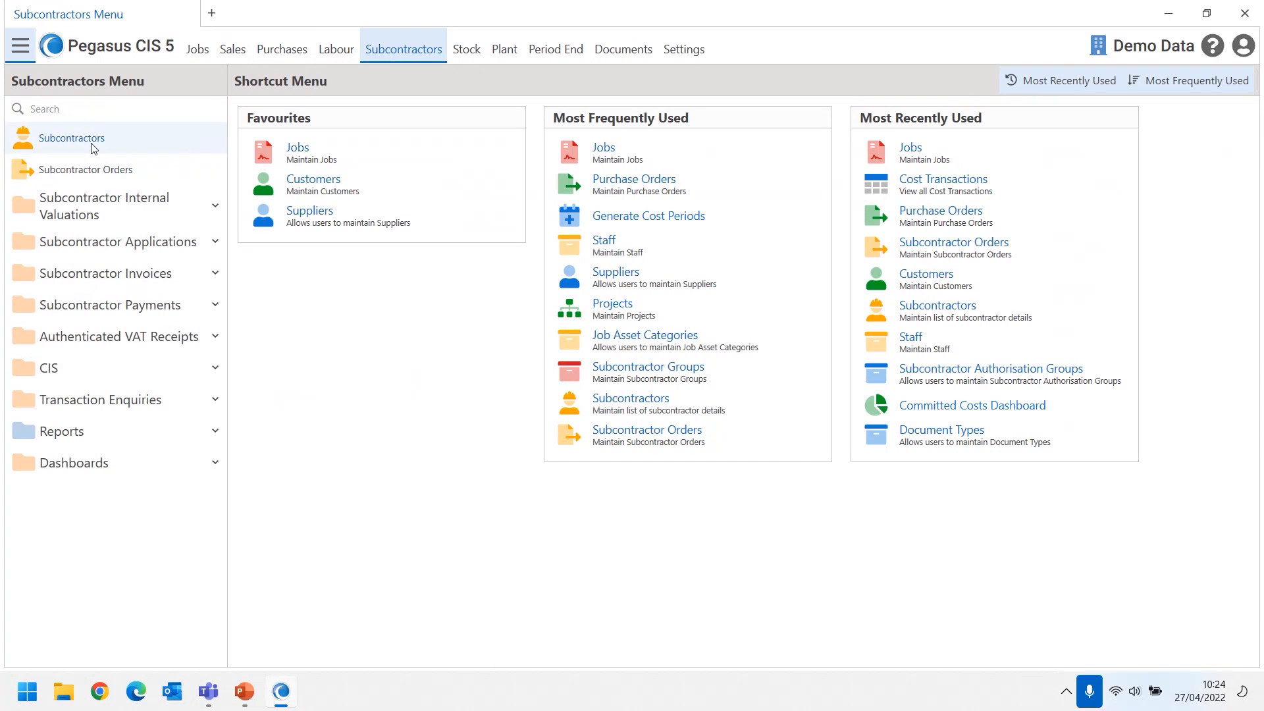
pyautogui.rightClick(94, 146)
pyautogui.click(137, 179)
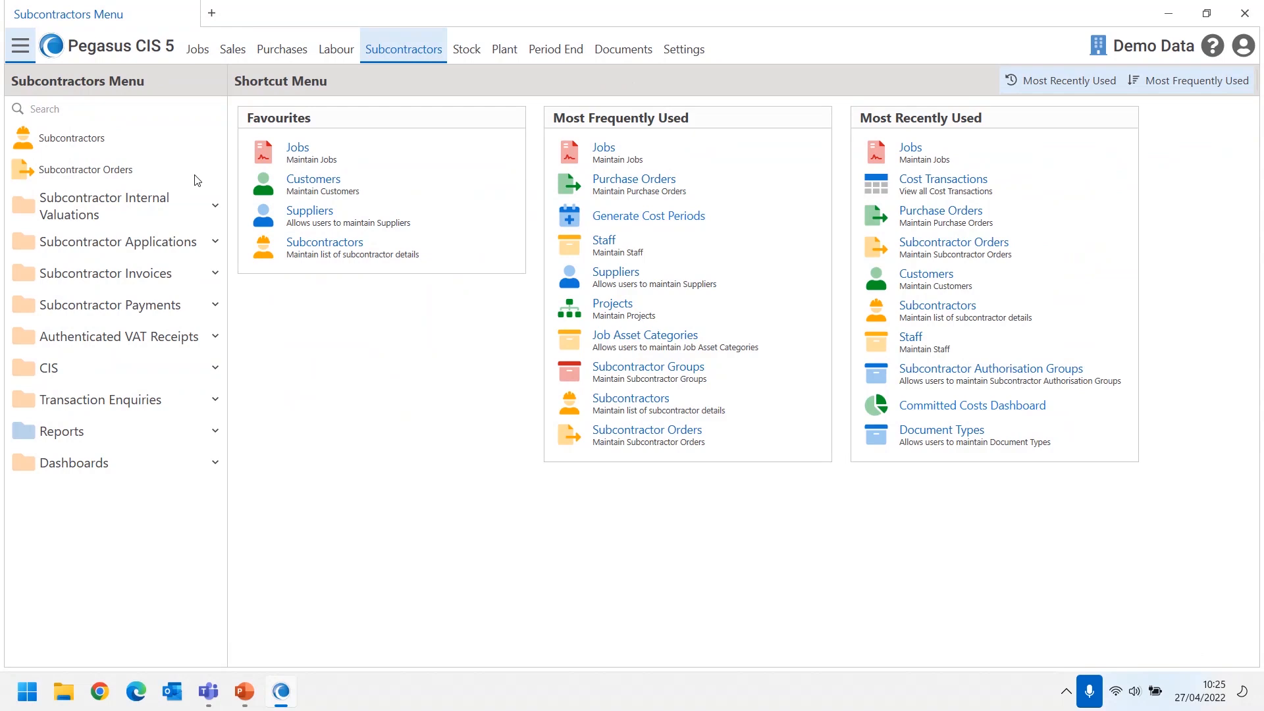
# - Add Purchase Orders from the Purchases area to a new shortcut group named Purchasing
pyautogui.click(270, 54)
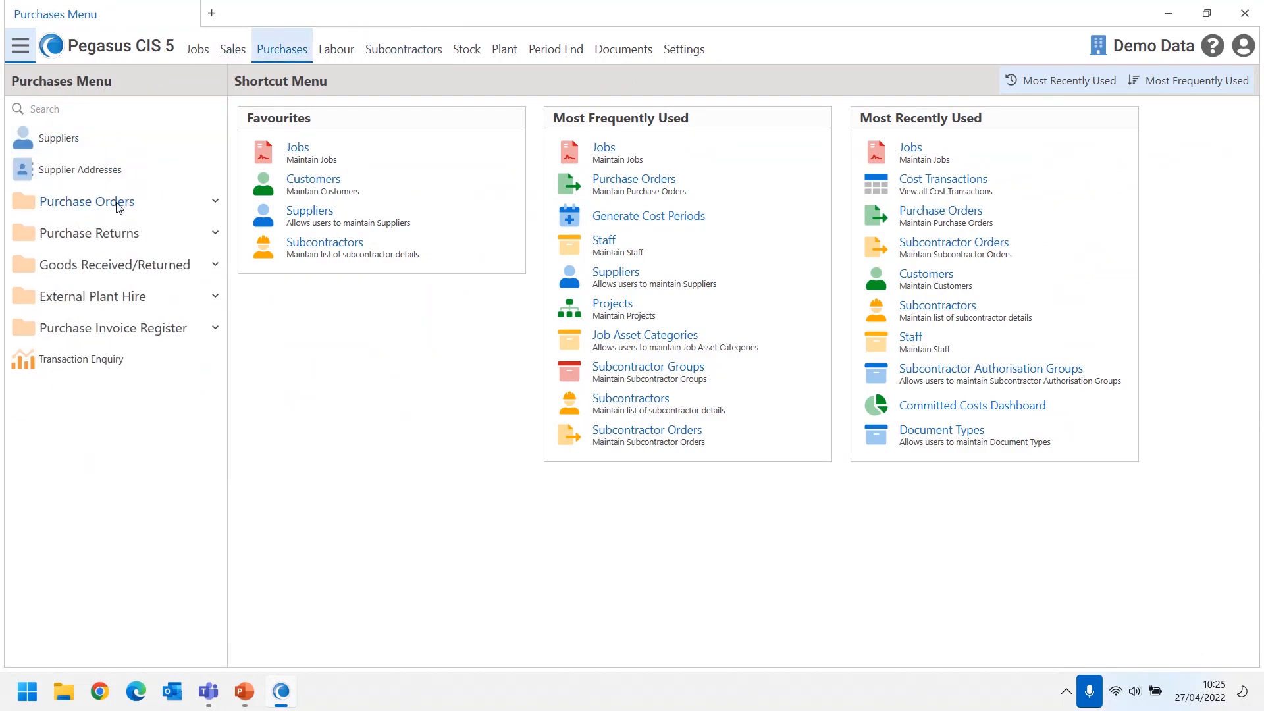
pyautogui.click(215, 204)
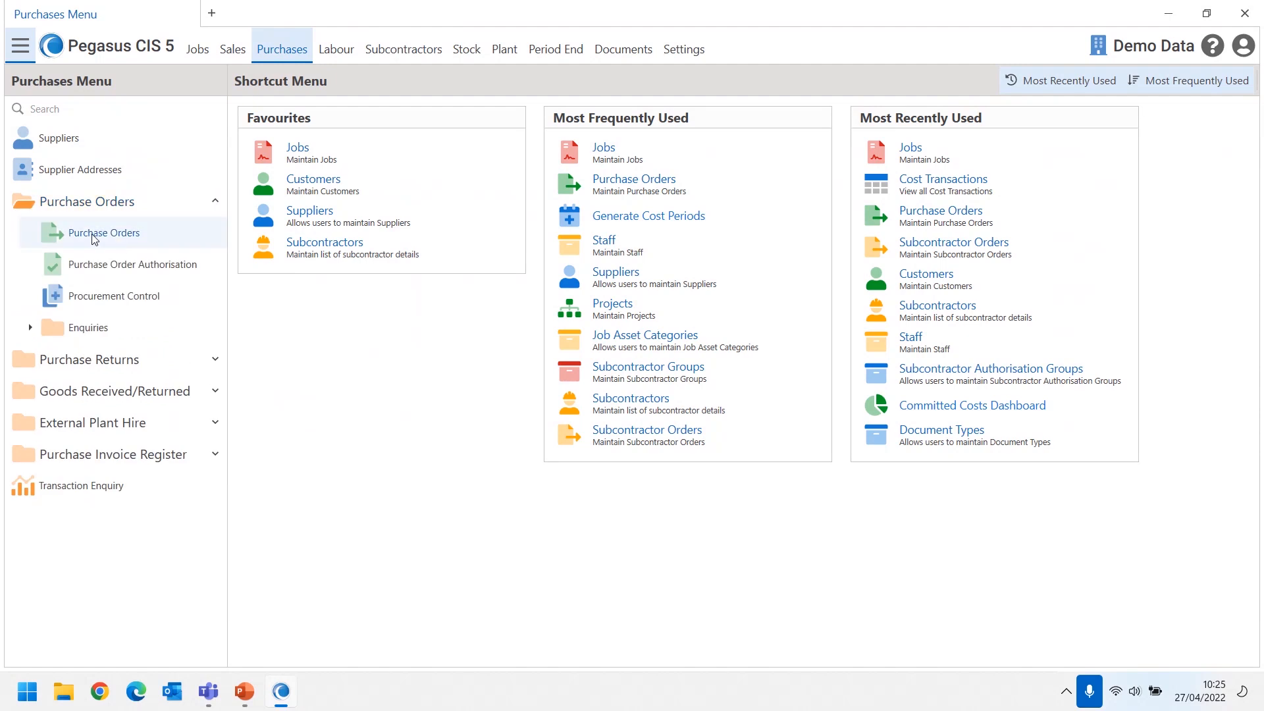
pyautogui.rightClick(94, 239)
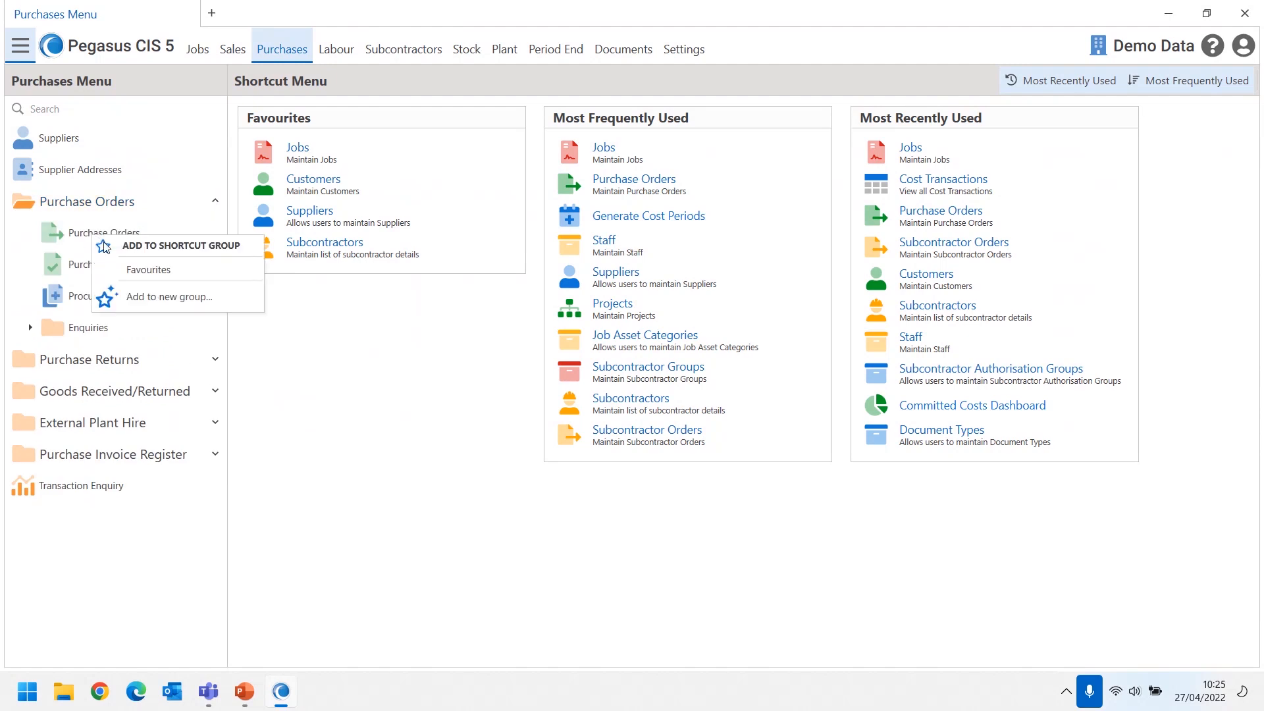
pyautogui.click(152, 300)
pyautogui.write('Purchasing')
pyautogui.press('Return')
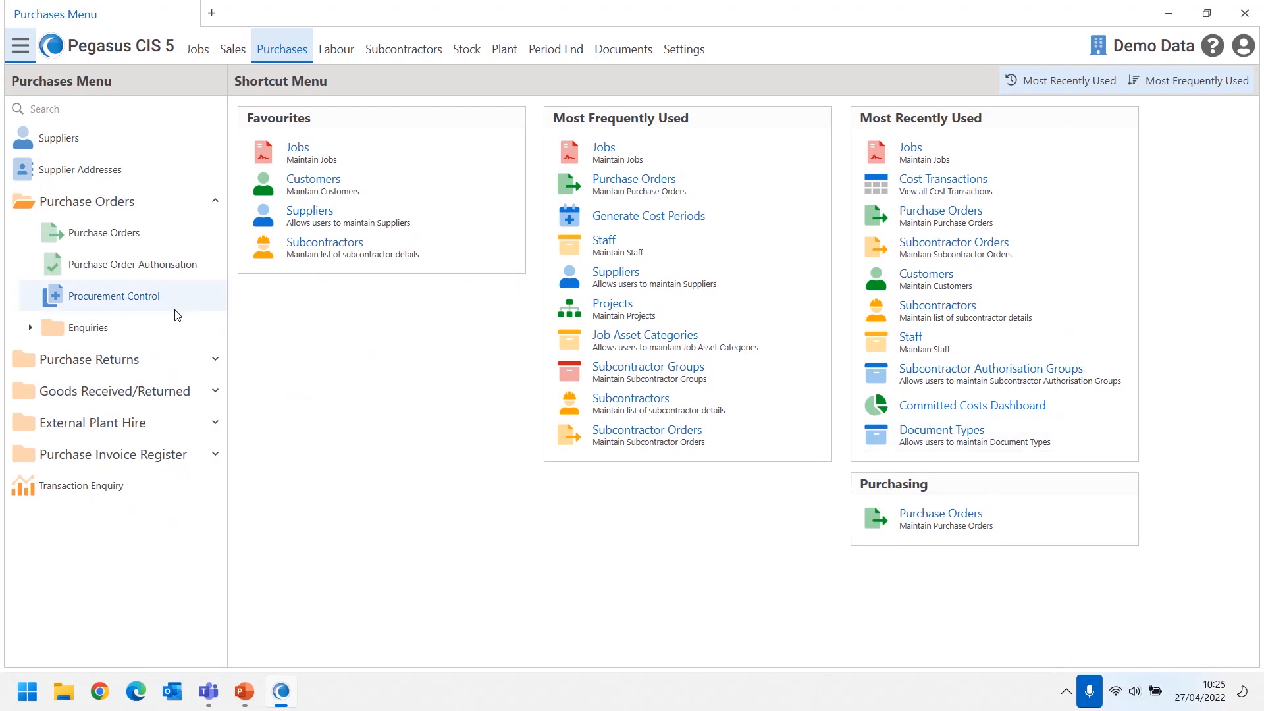
# - Add Purchase Invoices from the Purchase Invoice Register and Subcontractor Orders from the Subcontractors area to the Purchasing shortcut group
pyautogui.click(215, 204)
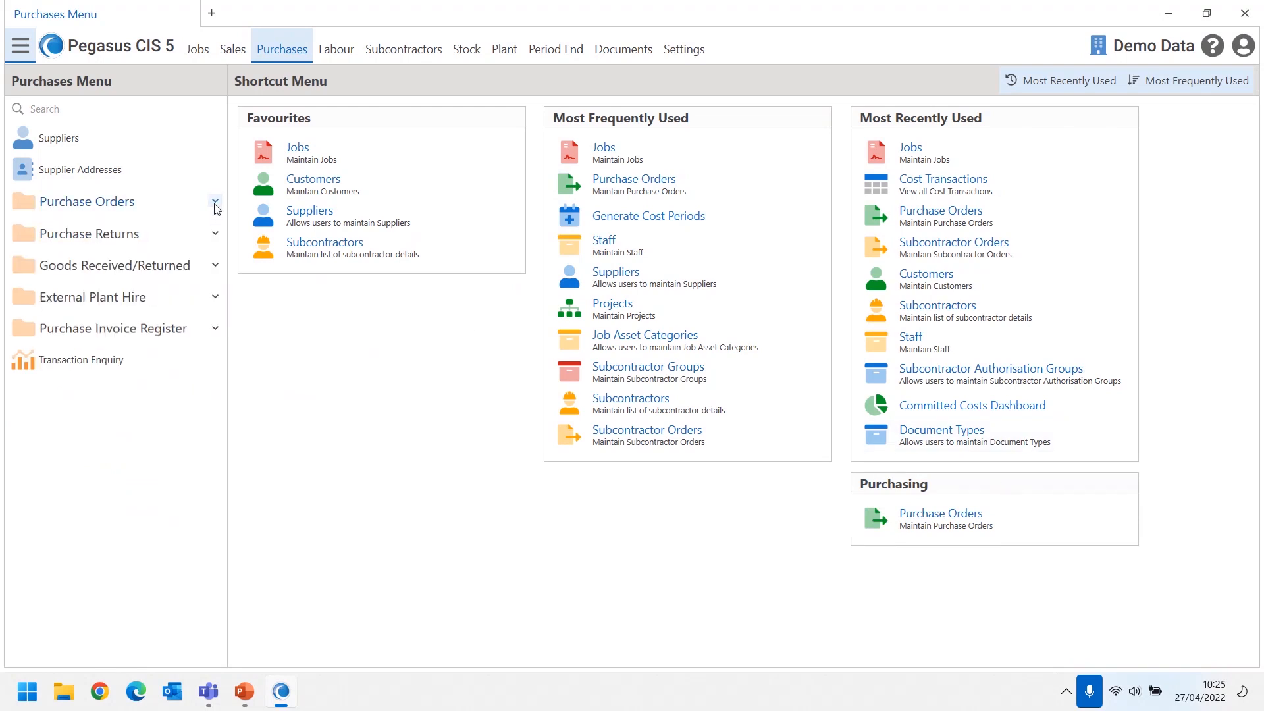
pyautogui.click(216, 329)
pyautogui.rightClick(135, 391)
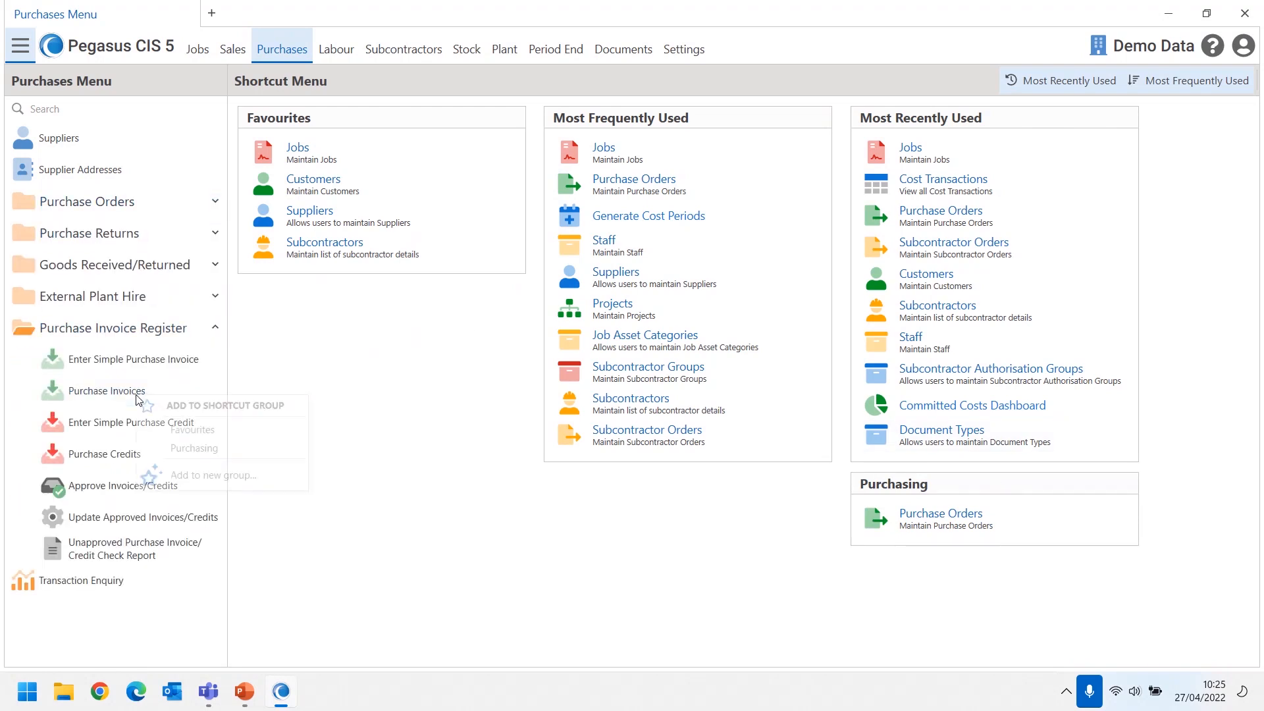
pyautogui.click(193, 447)
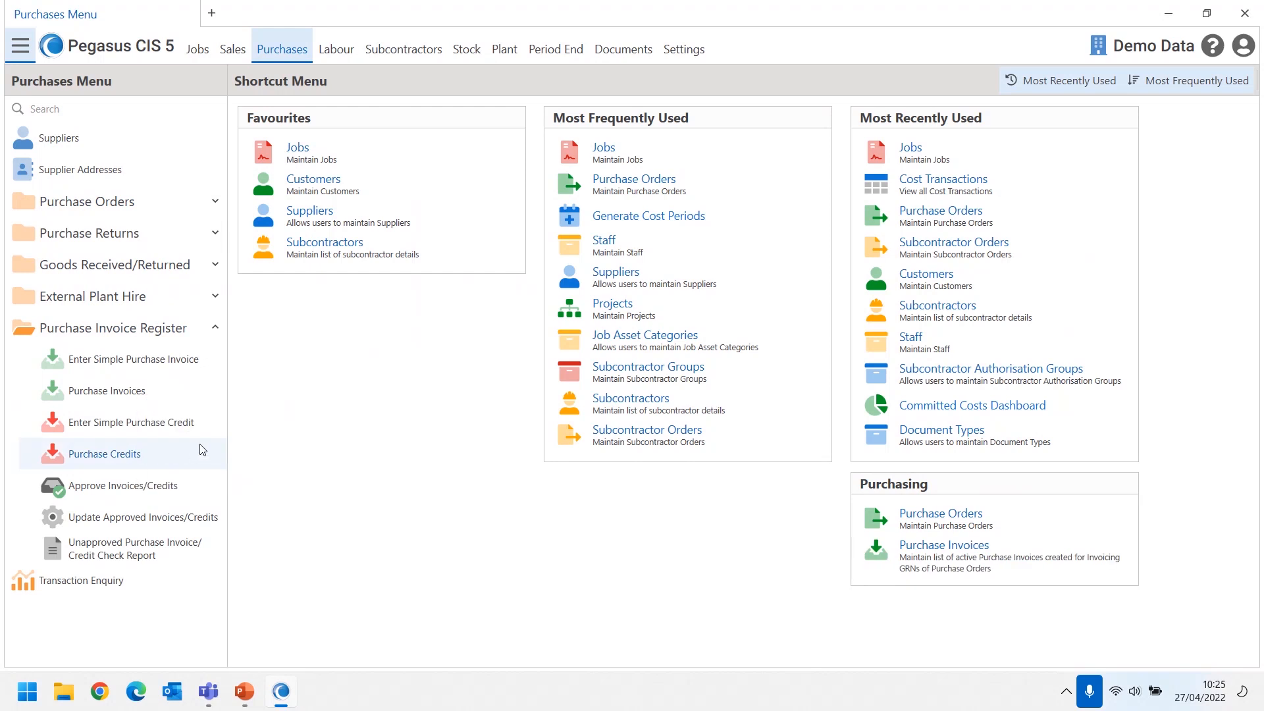
pyautogui.click(390, 56)
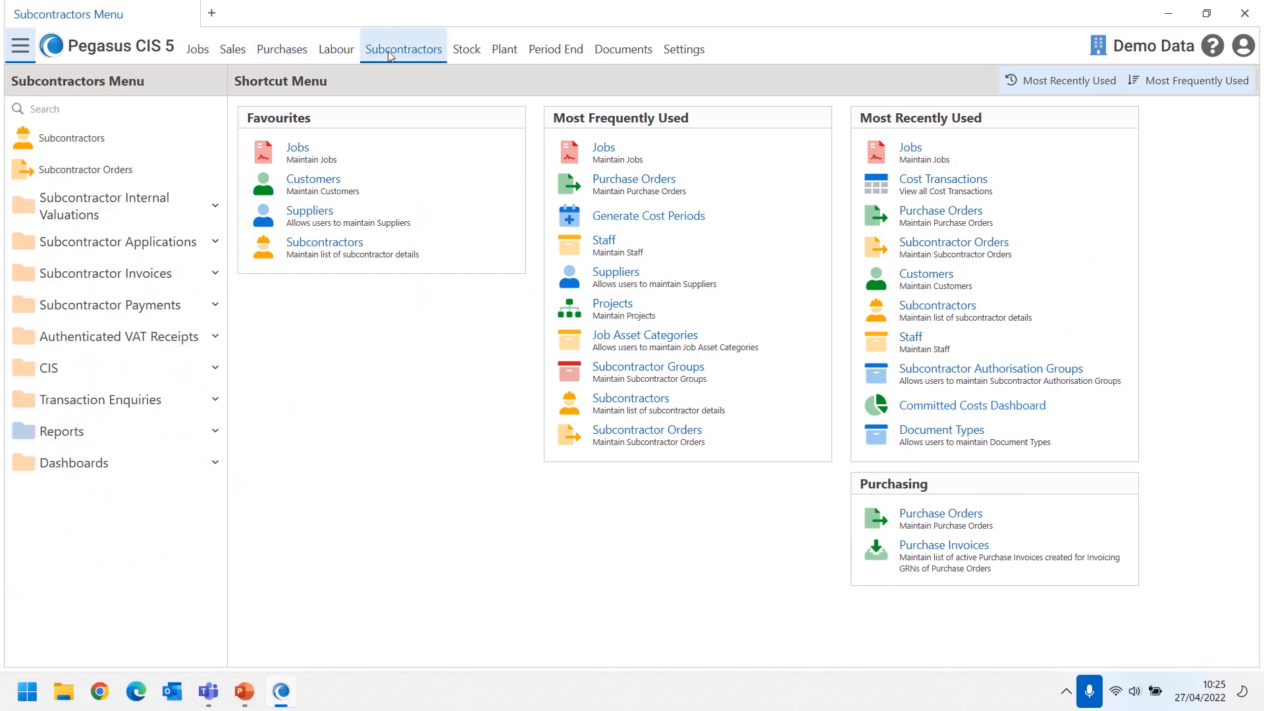
pyautogui.rightClick(119, 176)
pyautogui.click(174, 225)
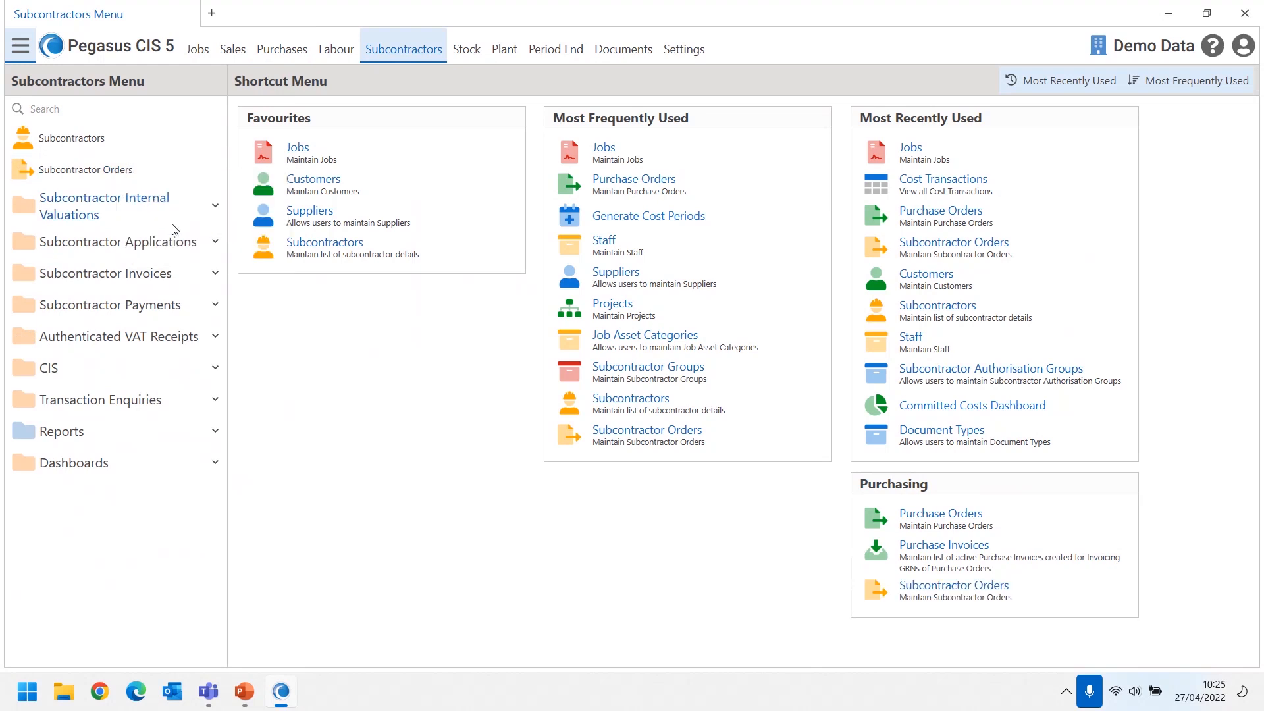
# - Add Applications Received from Subcontractor Applications and Invoices/Timesheets from Subcontractor Invoices to the Purchasing shortcut group
pyautogui.click(215, 242)
pyautogui.rightClick(154, 281)
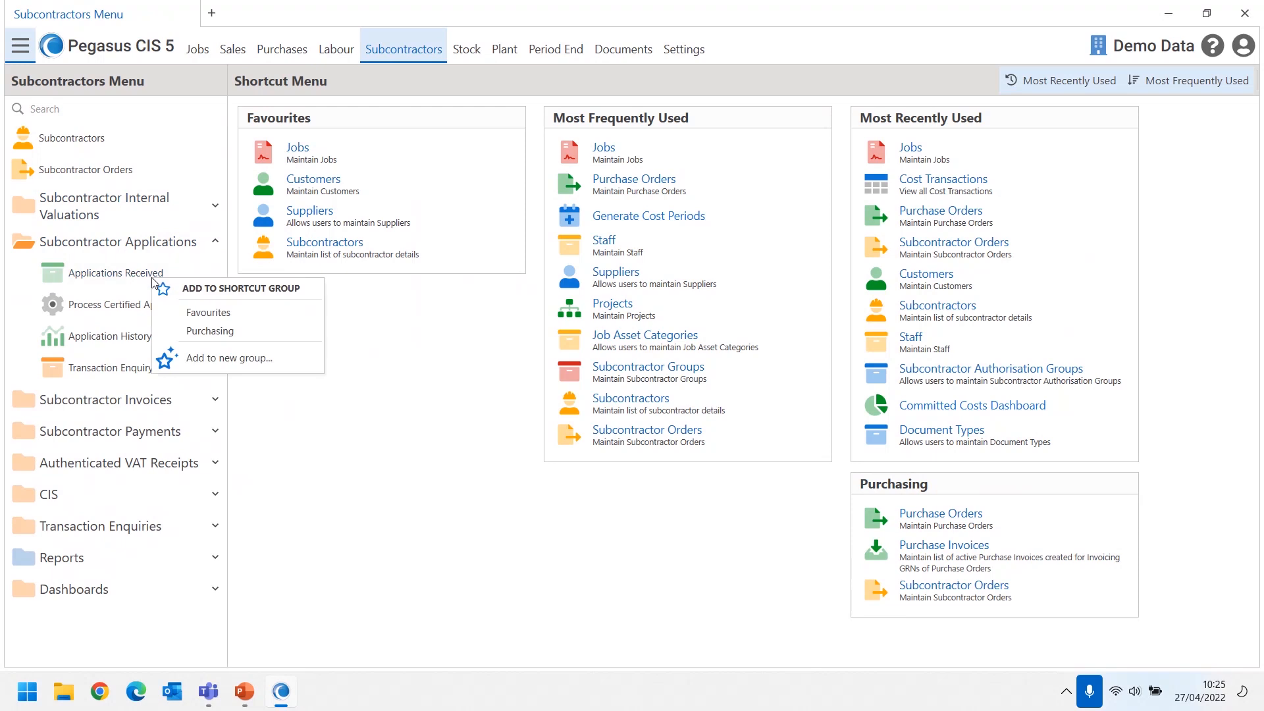
pyautogui.click(210, 331)
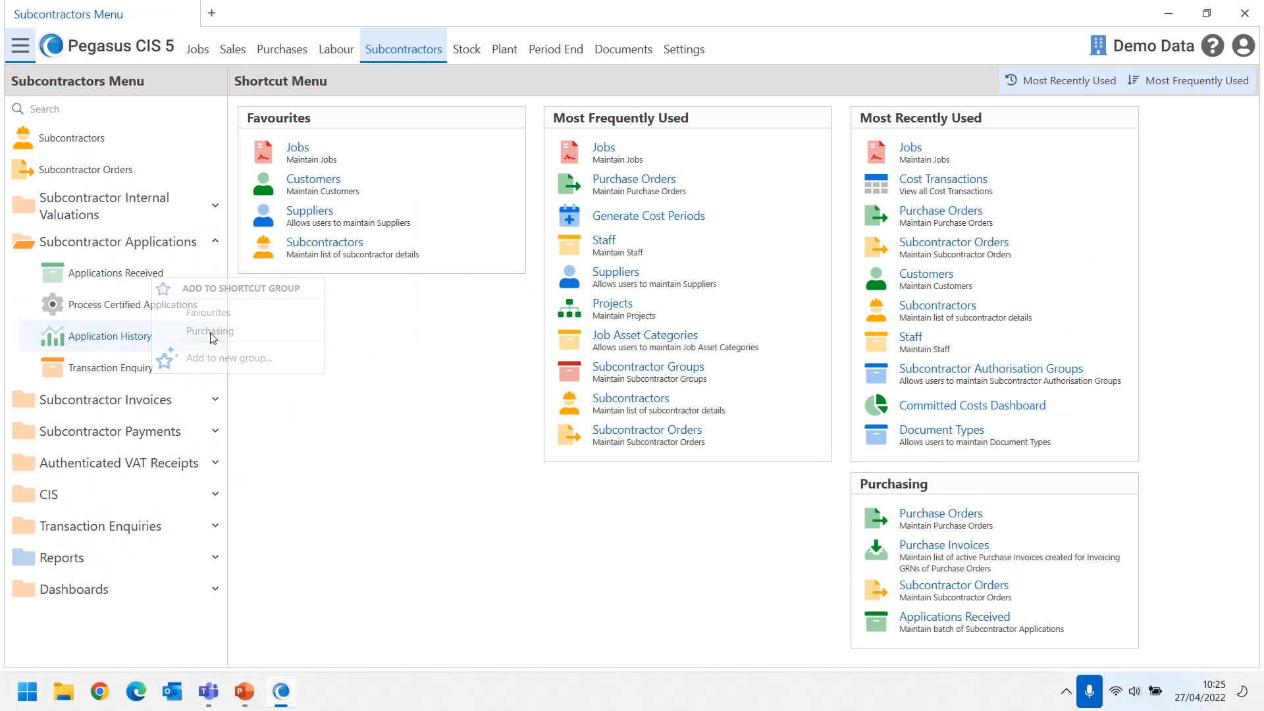
pyautogui.click(215, 242)
pyautogui.click(216, 273)
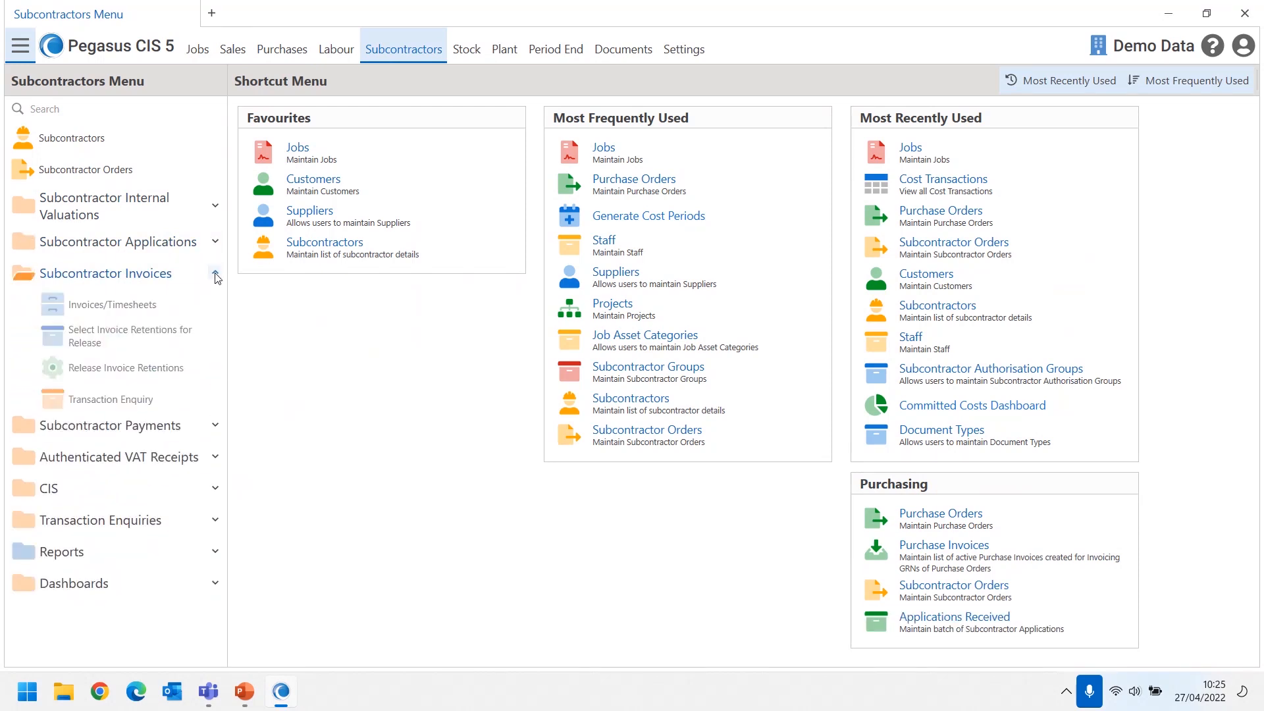
pyautogui.rightClick(140, 305)
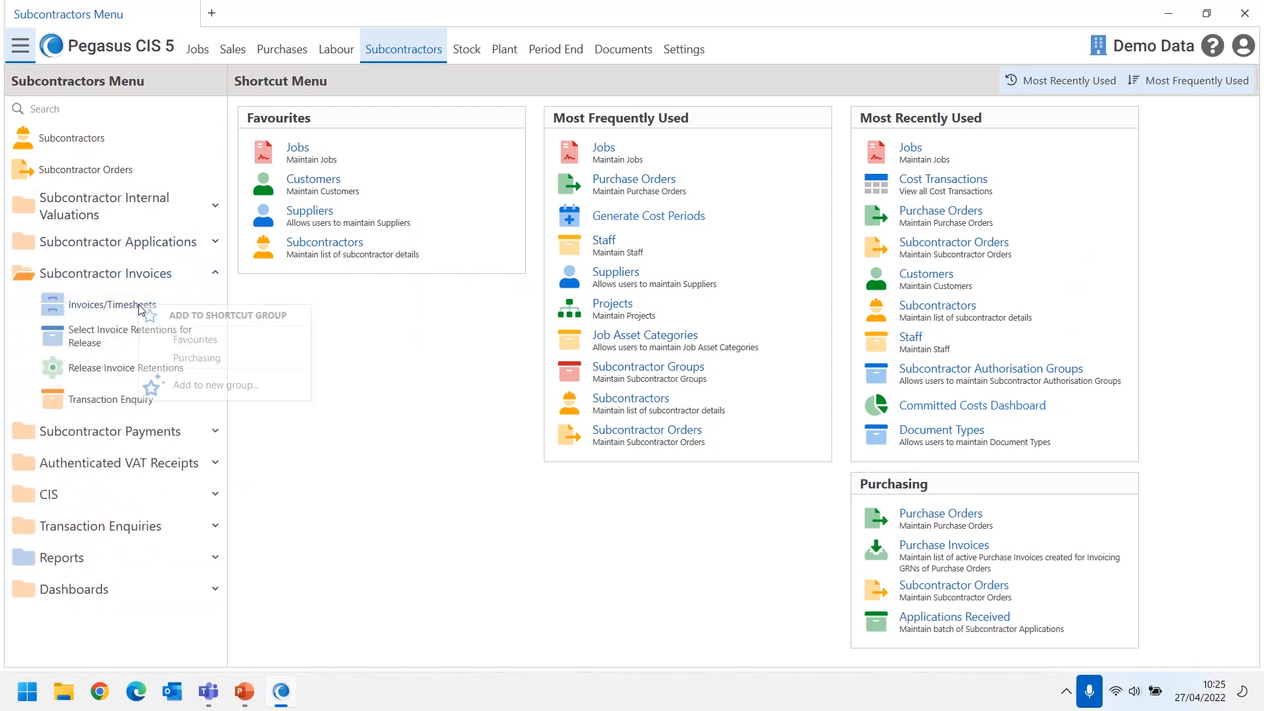
pyautogui.click(196, 359)
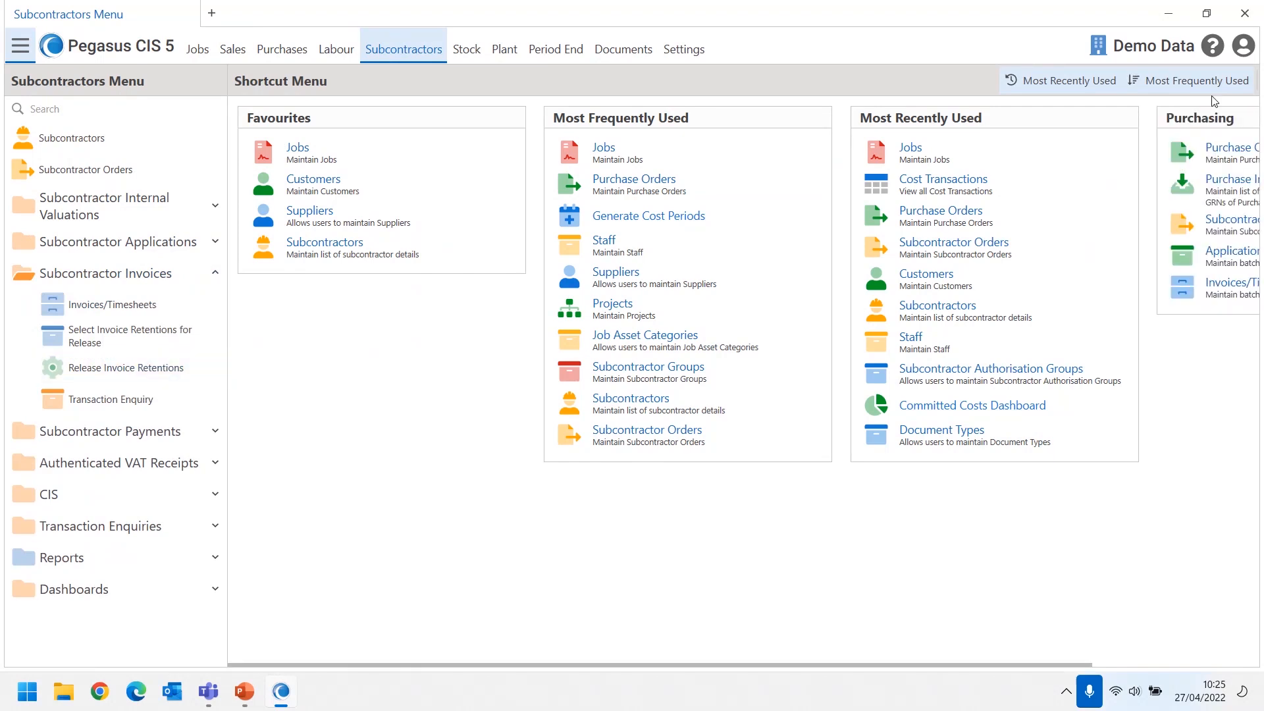
# - Move the Purchasing shortcut group into the first column above Favourites, and collapse the Subcontractor Invoices folder
pyautogui.moveTo(1228, 123); pyautogui.dragTo(320, 300)
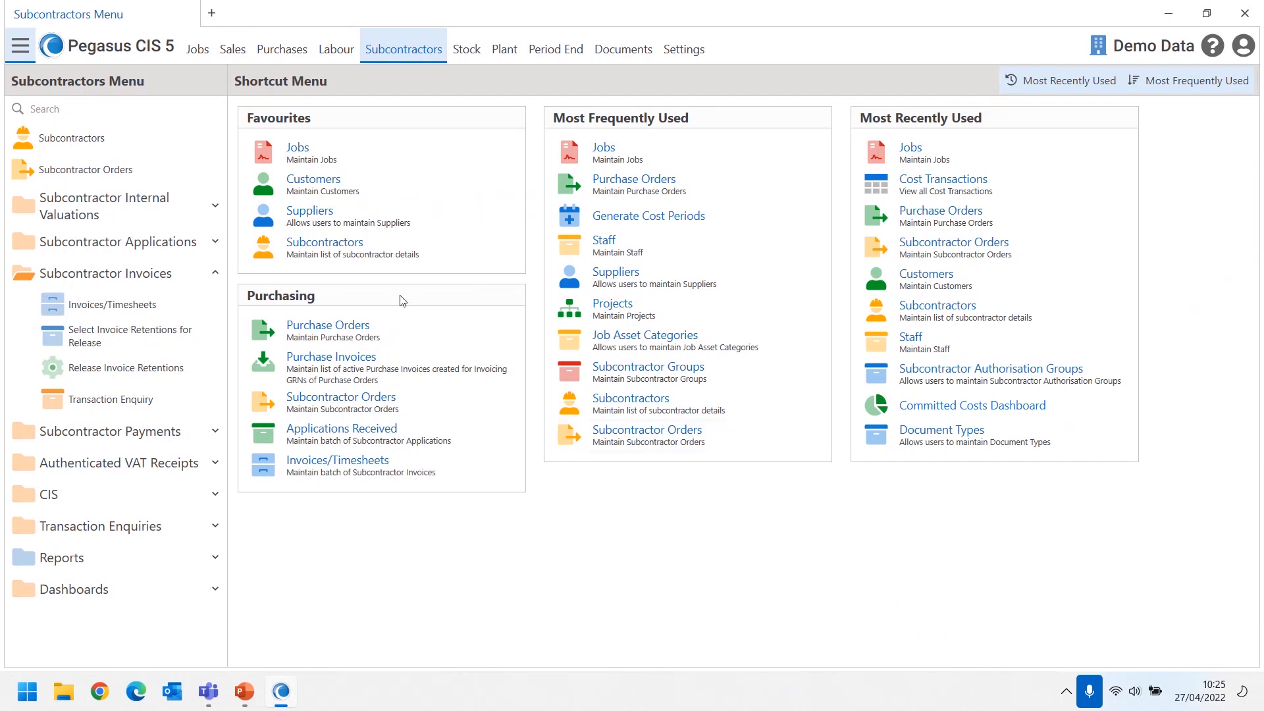
pyautogui.moveTo(401, 299); pyautogui.dragTo(423, 140)
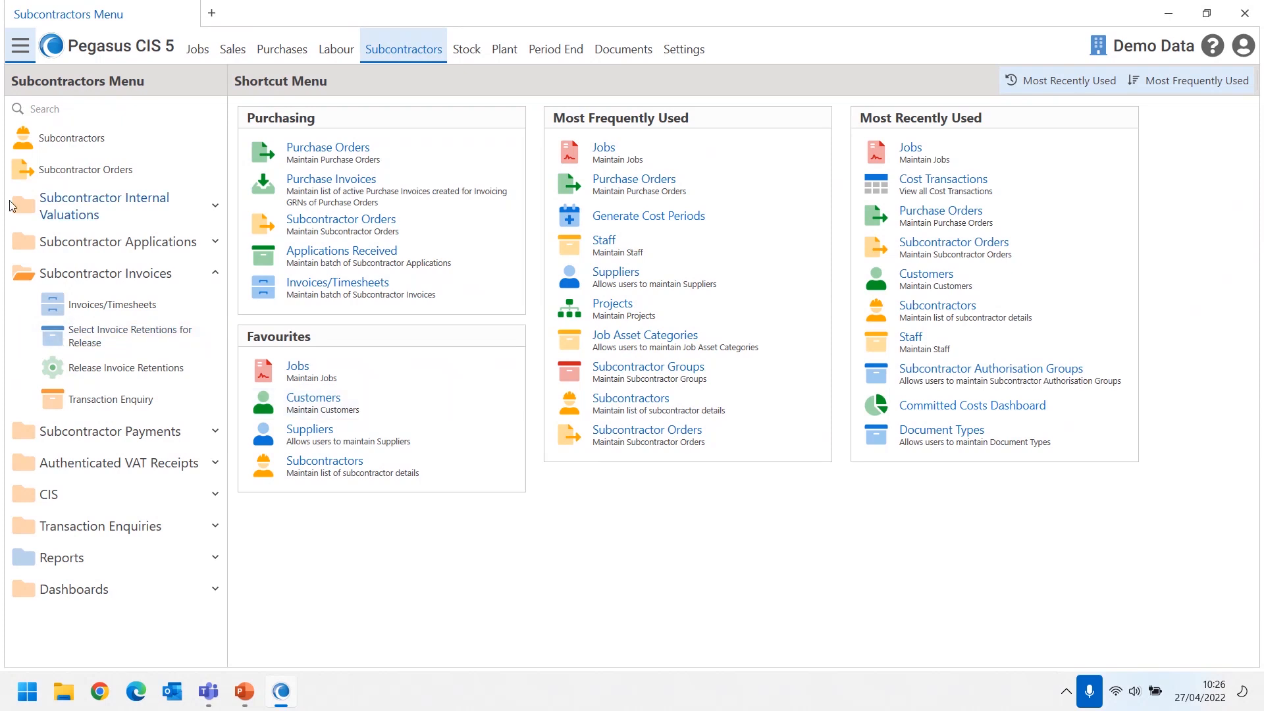
pyautogui.click(215, 273)
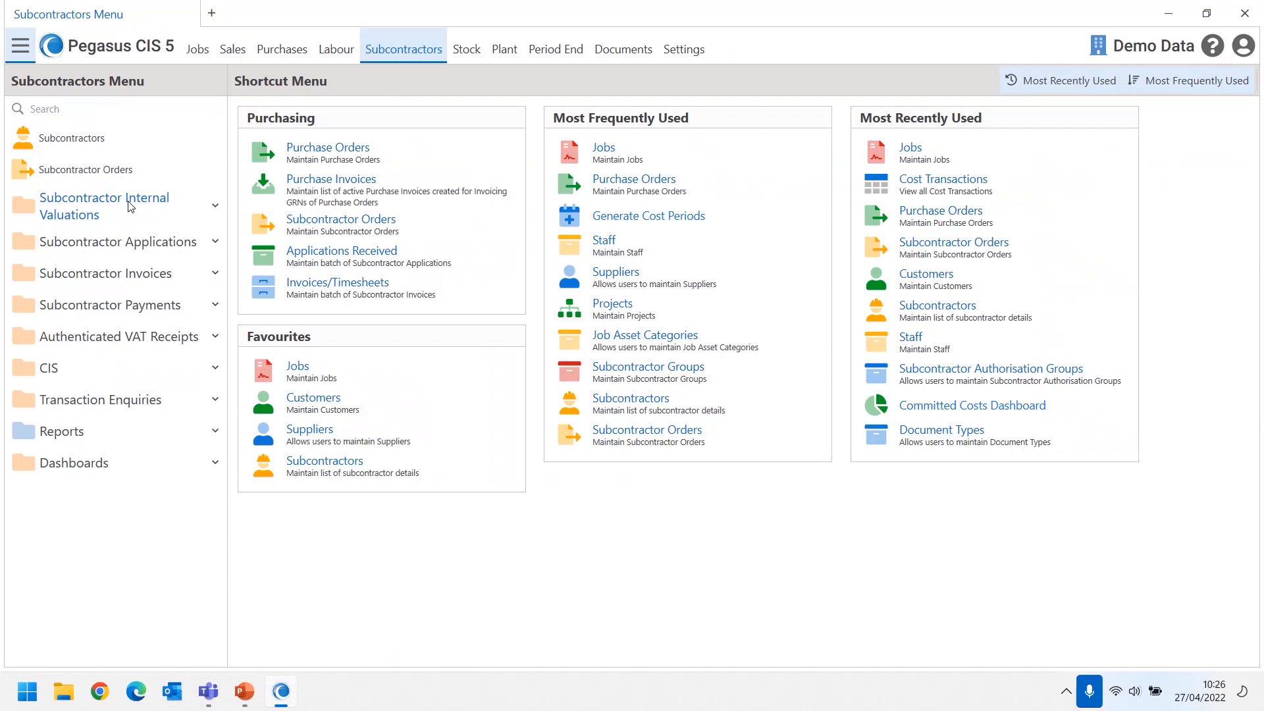
# - Open the Adams Light Engineering Ltd record from the Customers list in the Sales area and show its settings
pyautogui.click(233, 50)
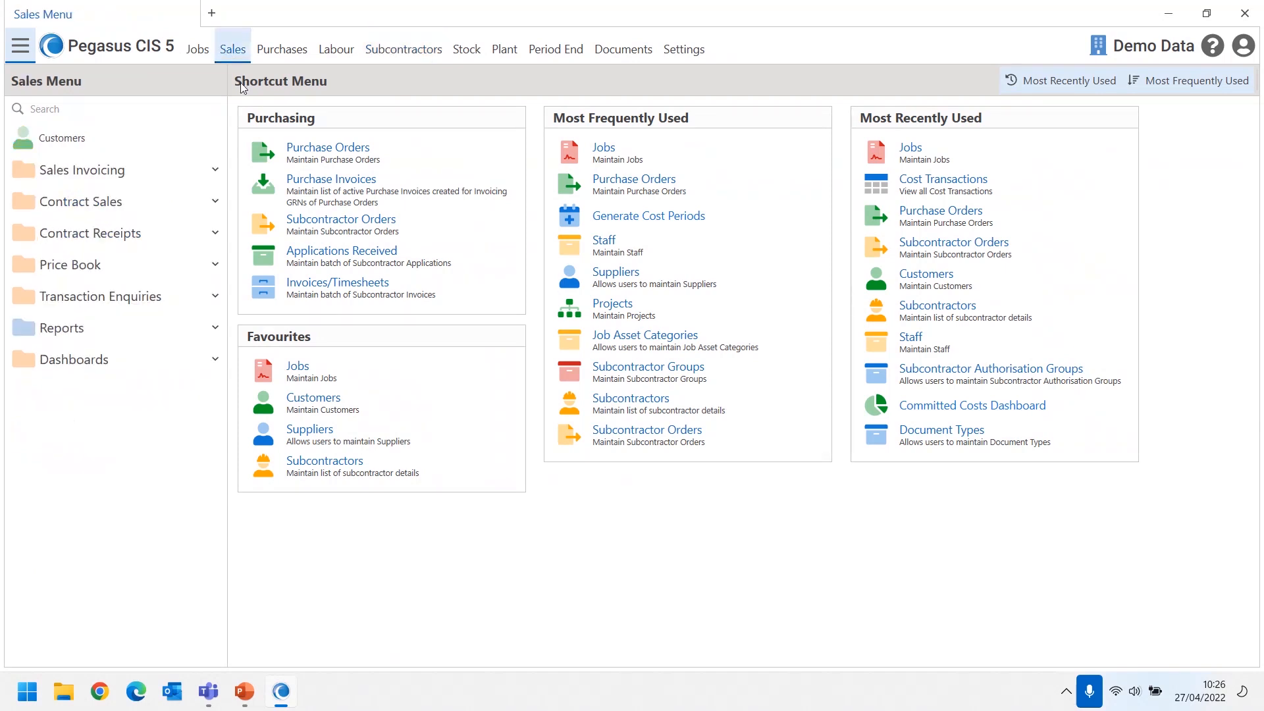
pyautogui.click(49, 138)
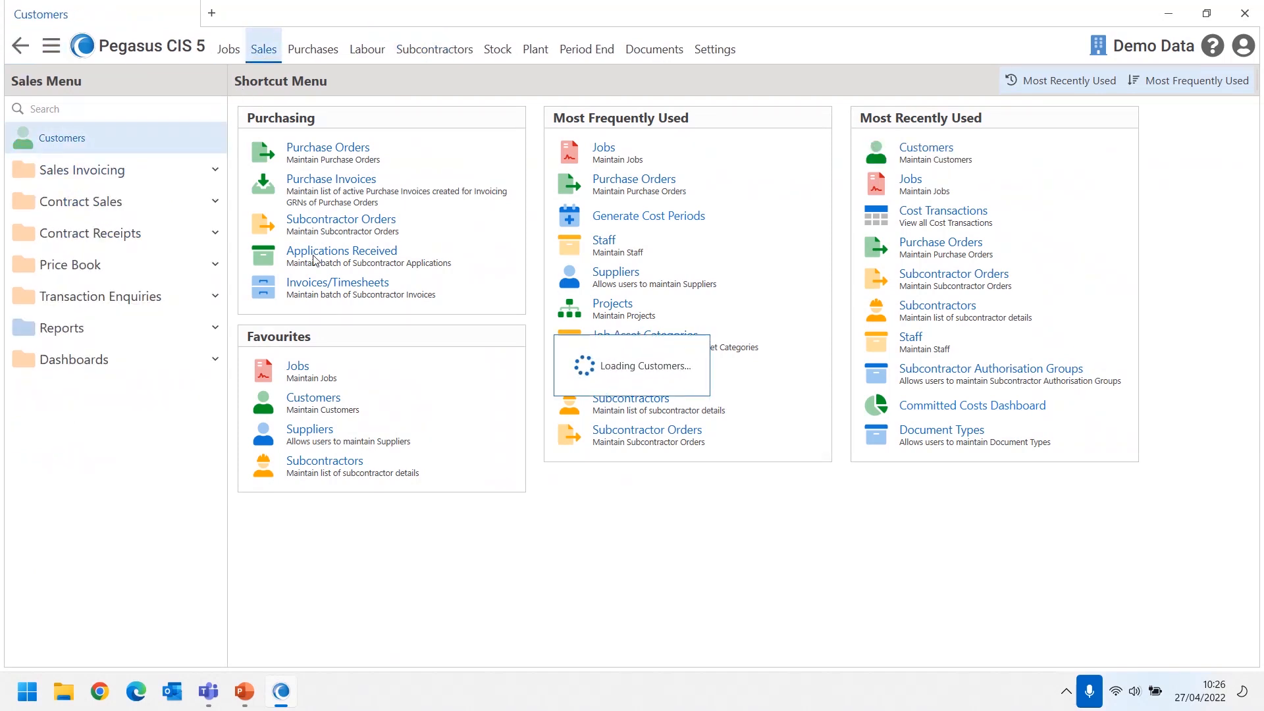
pyautogui.doubleClick(254, 177)
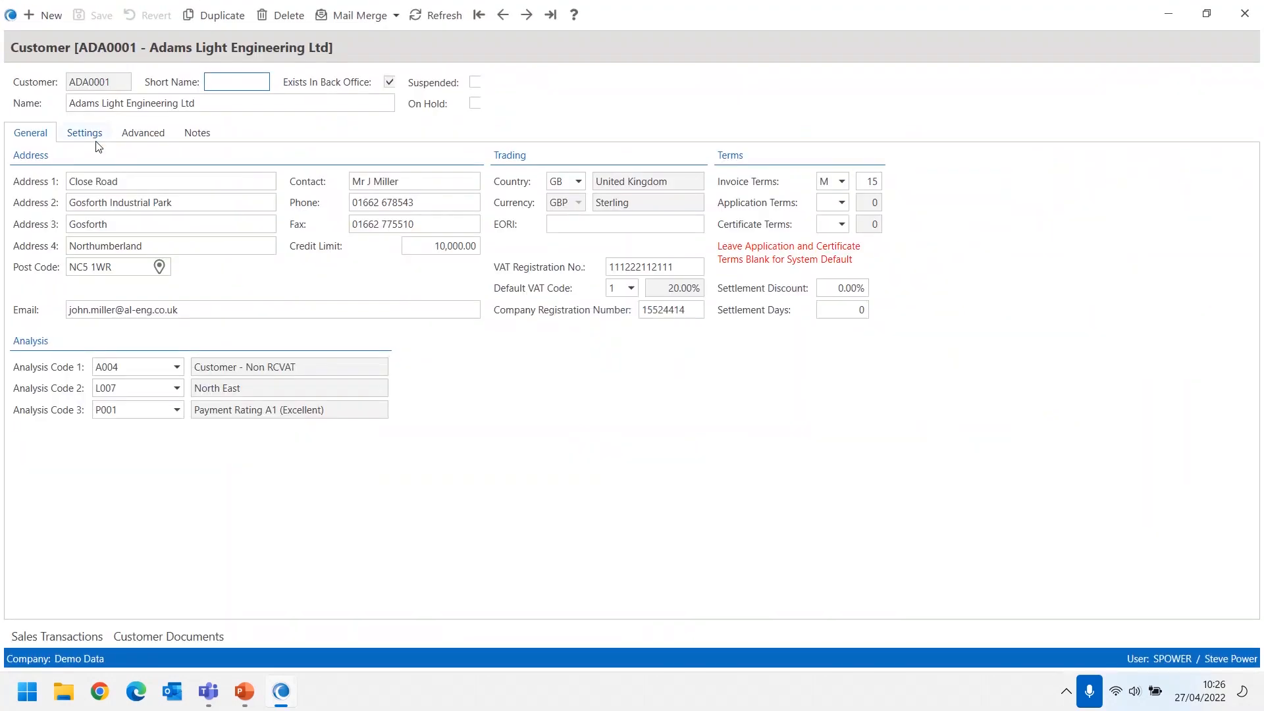
pyautogui.click(93, 140)
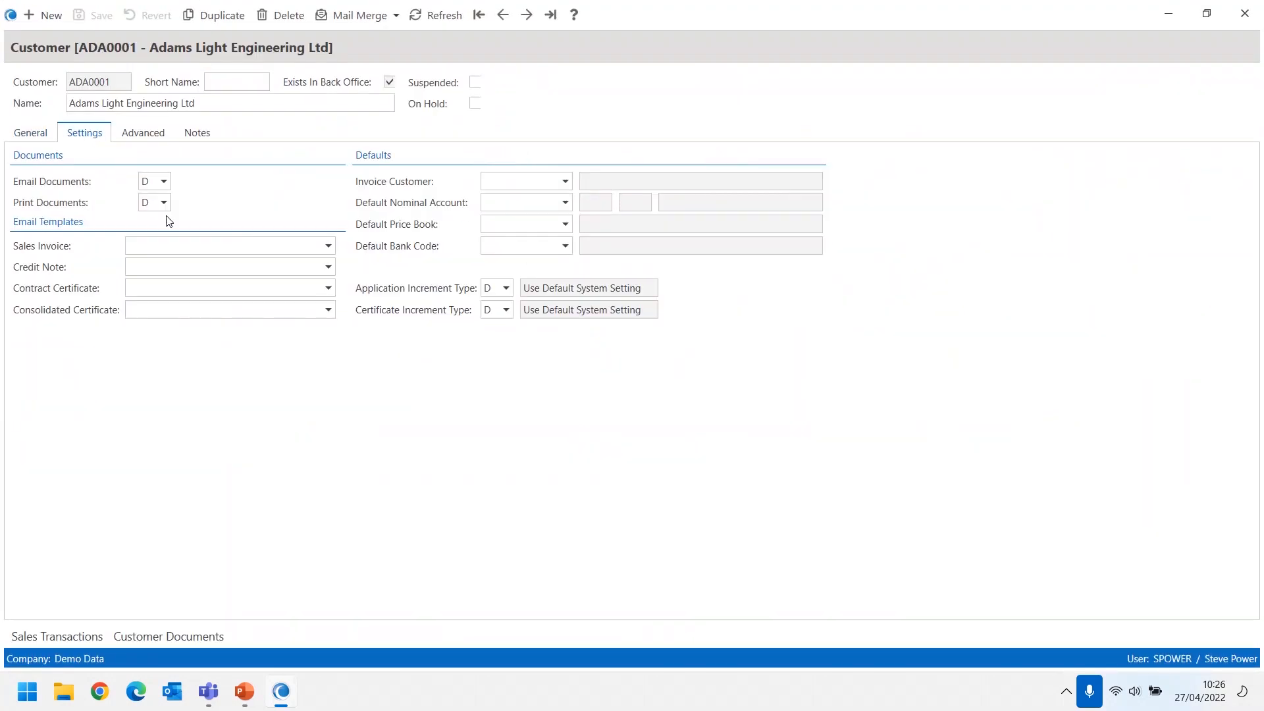
# - Assign the customer's email templates: Sales Invoice for sales invoices, Sales Credit for credit notes and Contract Sales Invoice for contract certificates
pyautogui.click(329, 247)
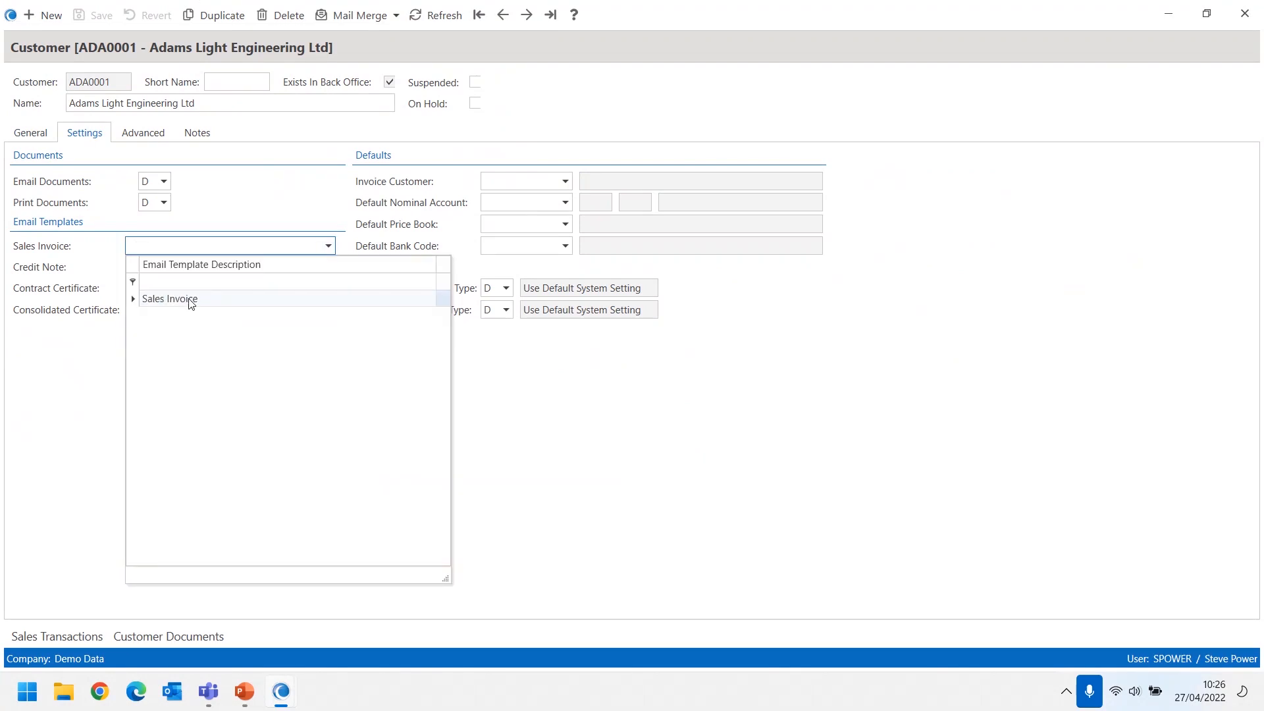
pyautogui.click(190, 300)
pyautogui.click(329, 267)
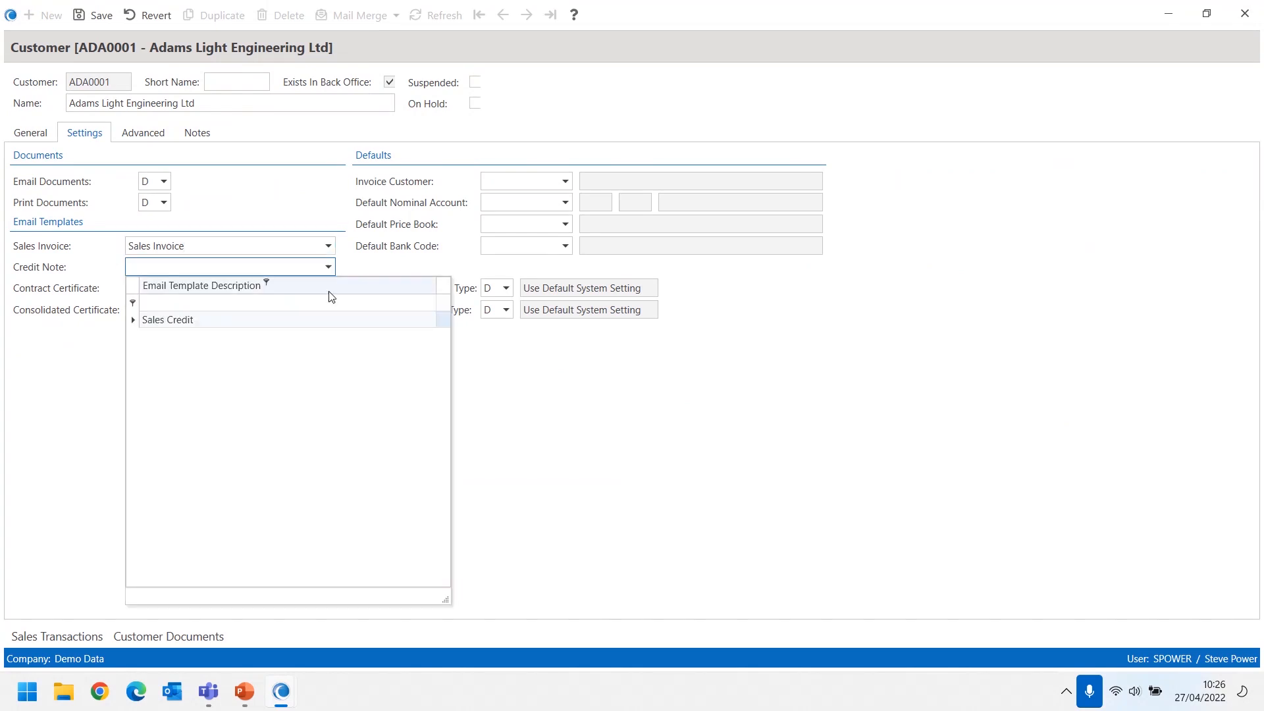
pyautogui.click(253, 321)
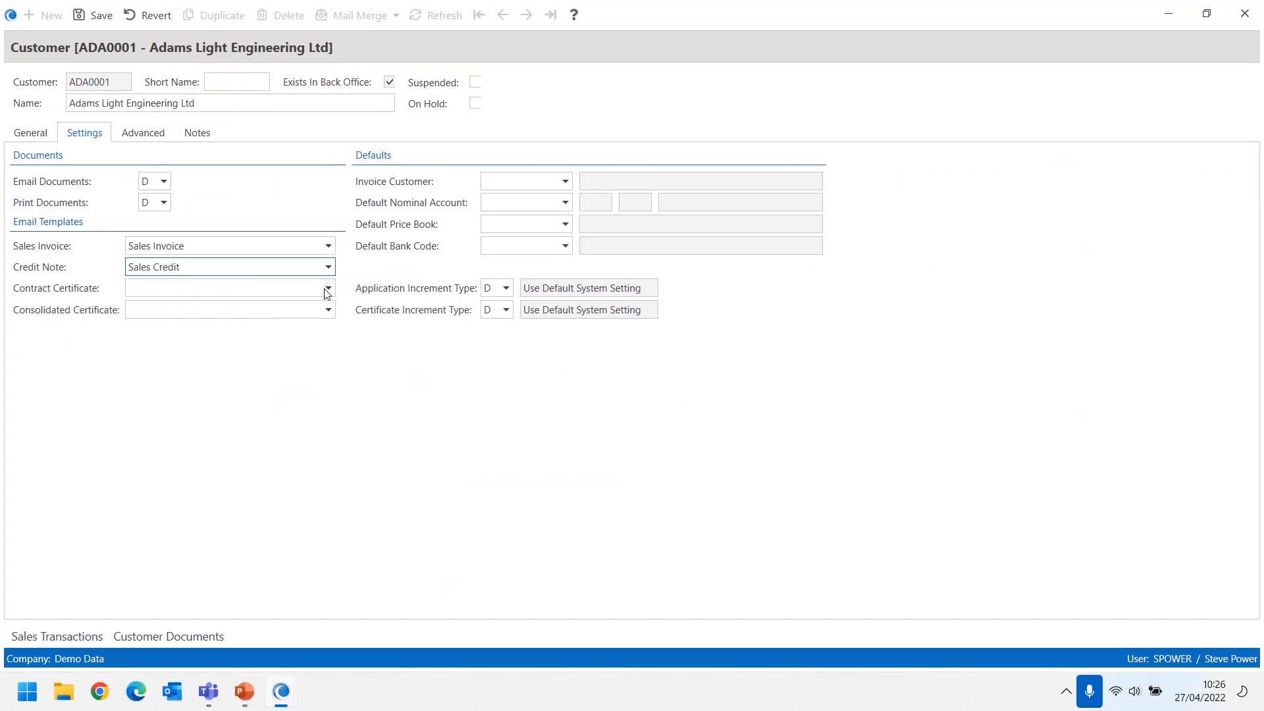
pyautogui.click(327, 290)
pyautogui.click(209, 341)
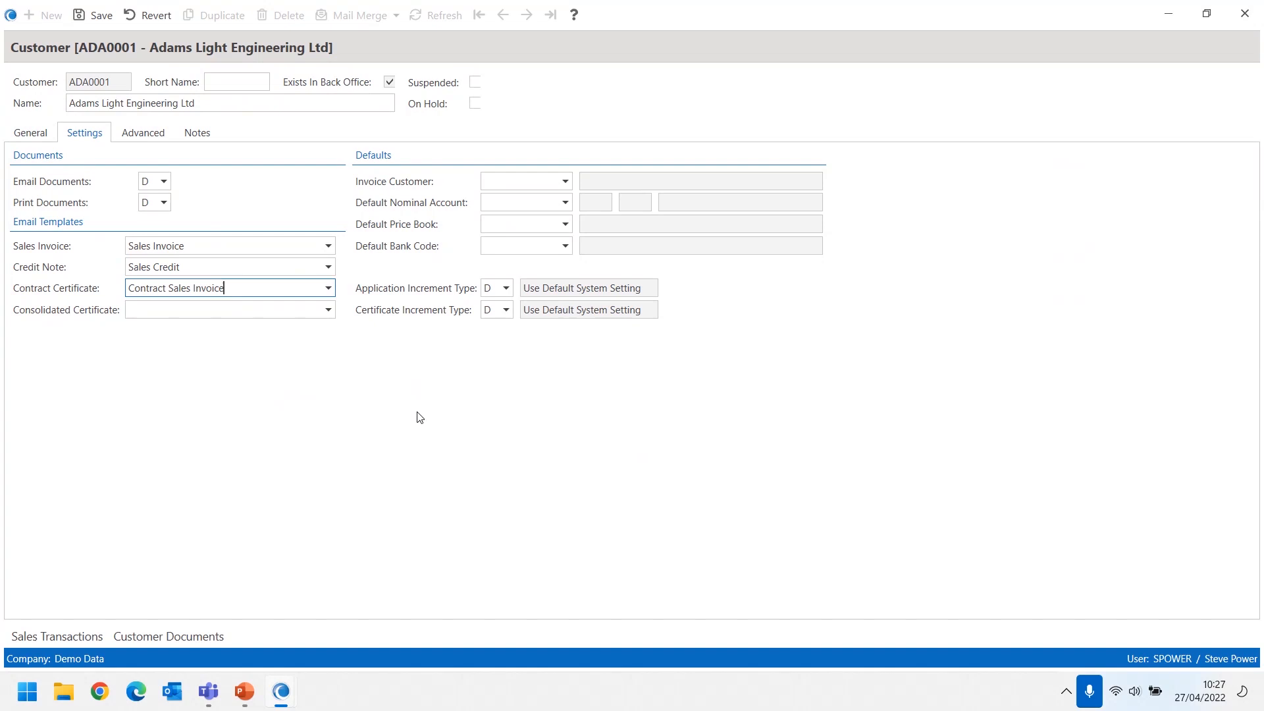
# - Revert the customer's unsaved email template choices and close the customer record
pyautogui.click(1116, 532)
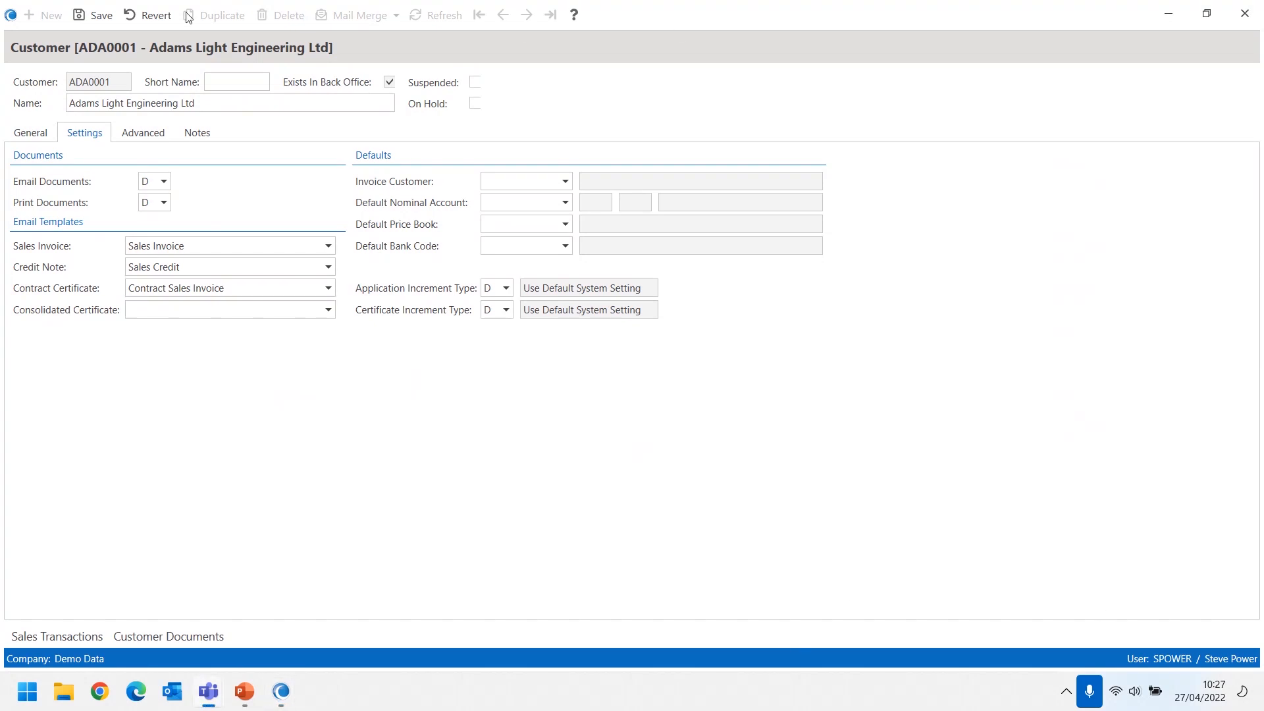
pyautogui.click(138, 16)
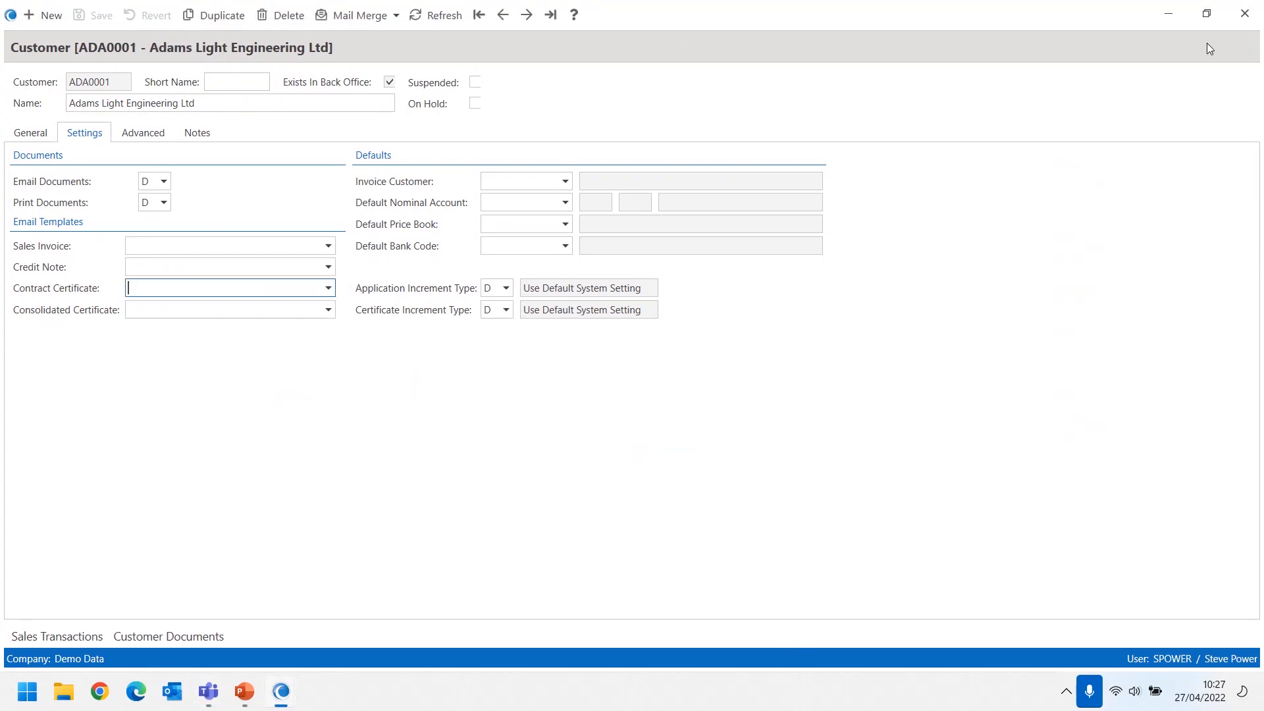
pyautogui.click(1247, 20)
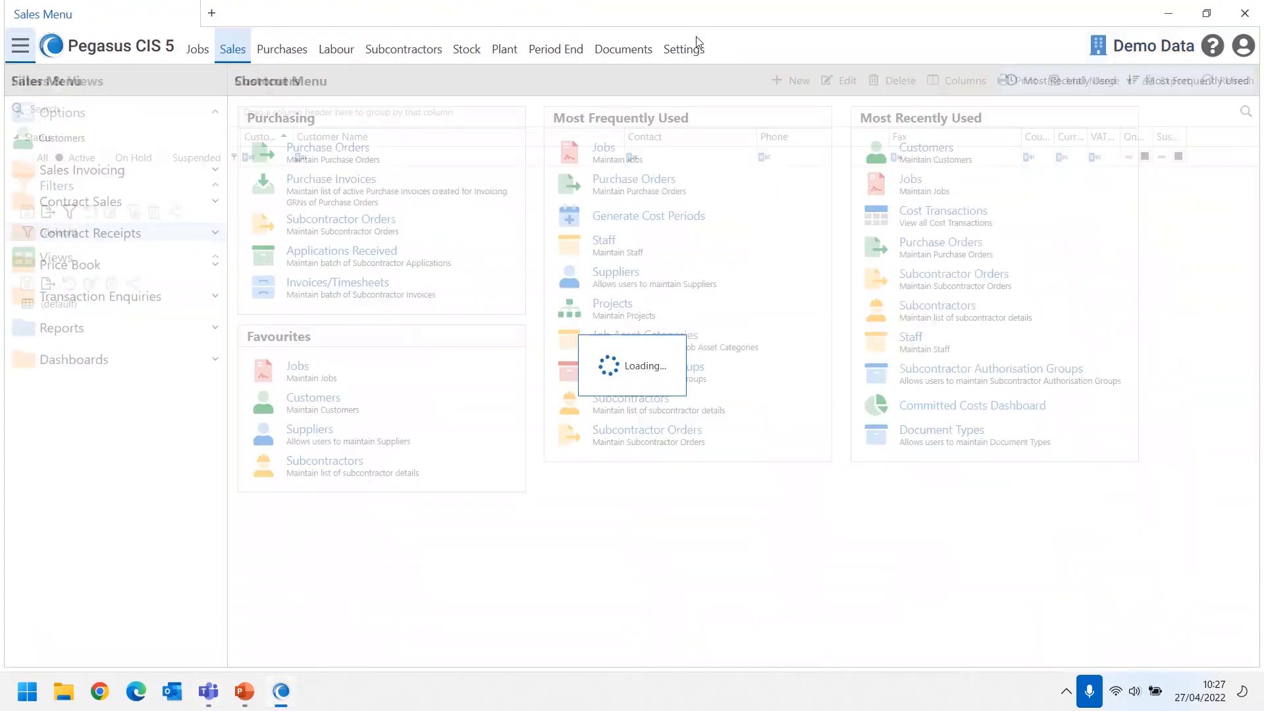
# - Review the Sales Invoice email template among the Email Templates in Settings, and return to the shortcut menu
pyautogui.click(691, 59)
pyautogui.click(55, 559)
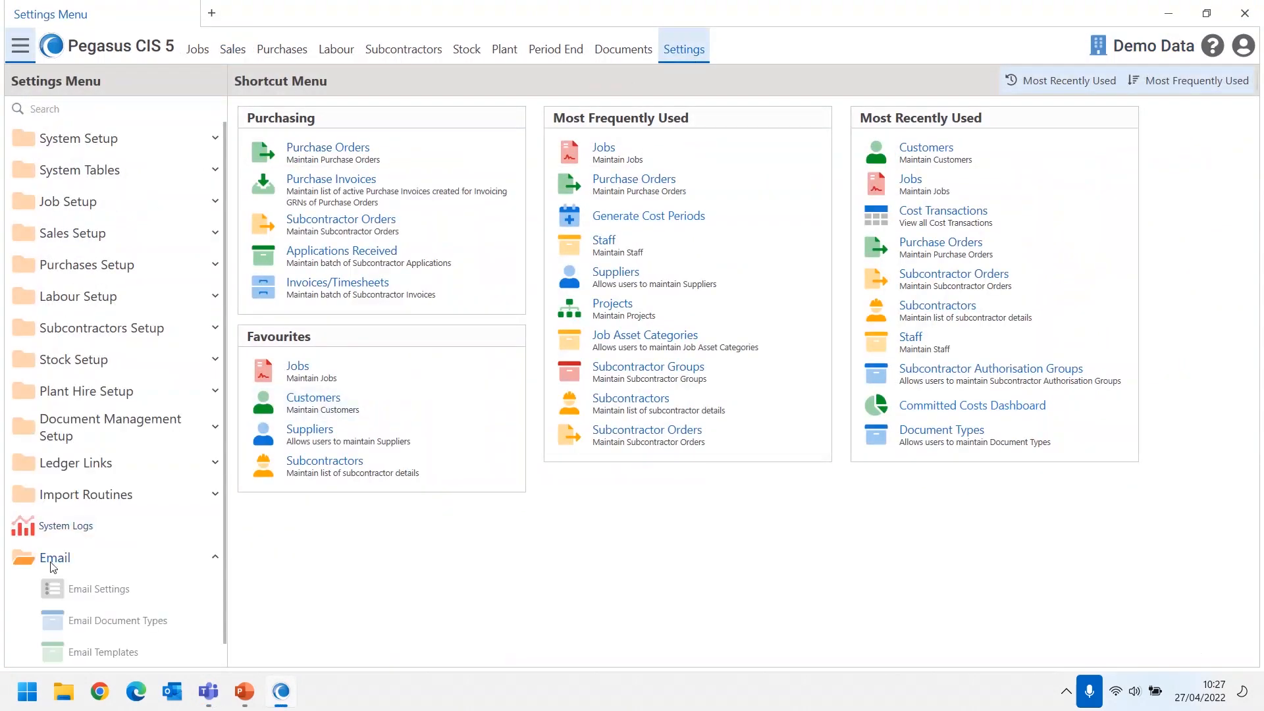
pyautogui.click(93, 656)
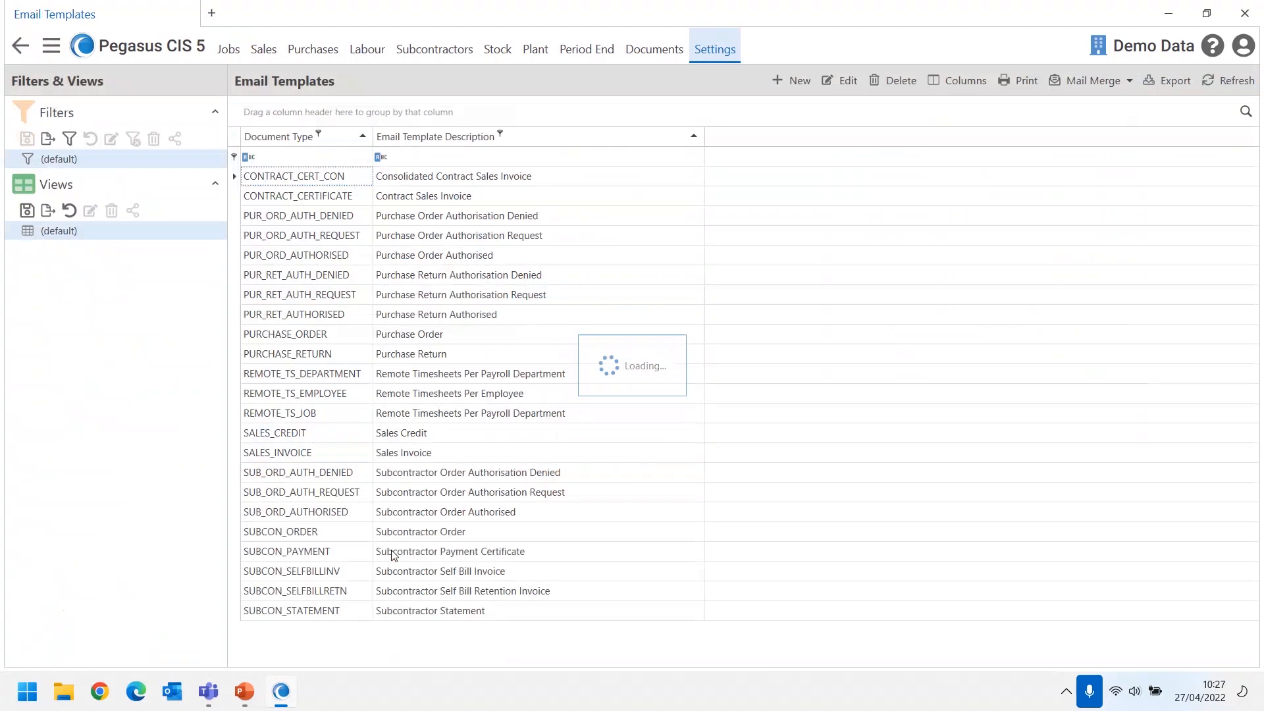
pyautogui.doubleClick(298, 453)
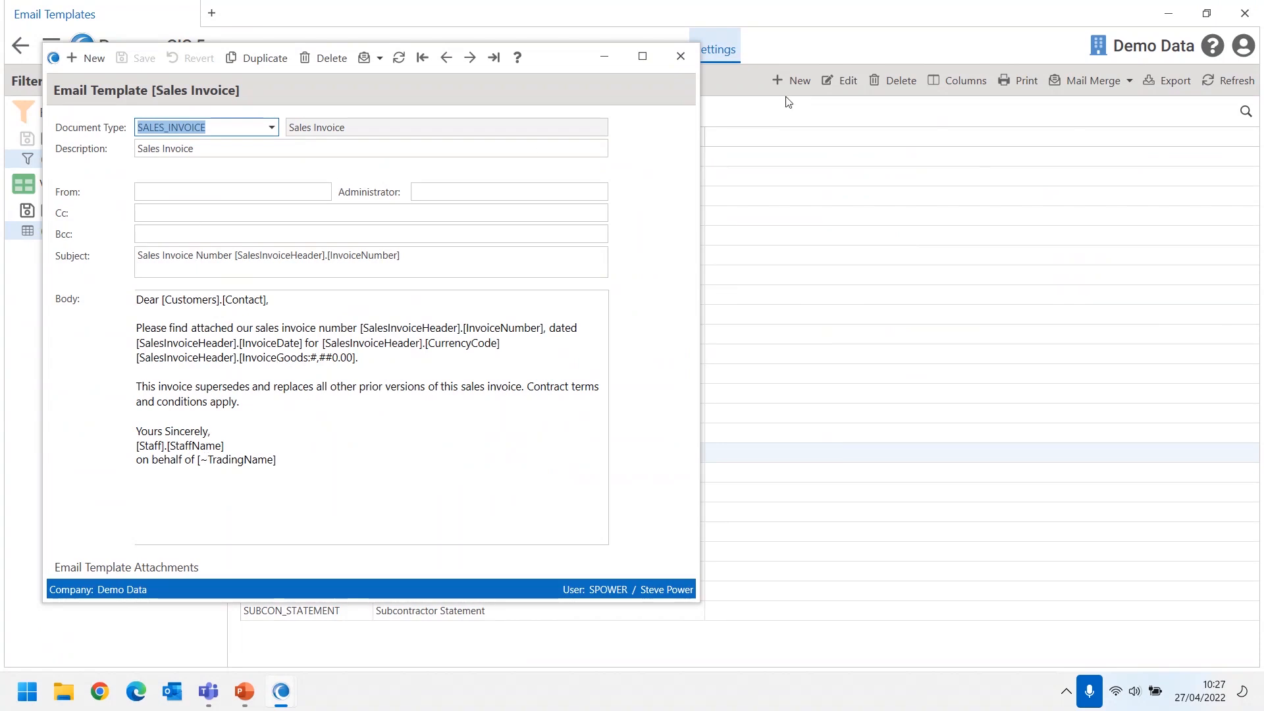
pyautogui.click(681, 56)
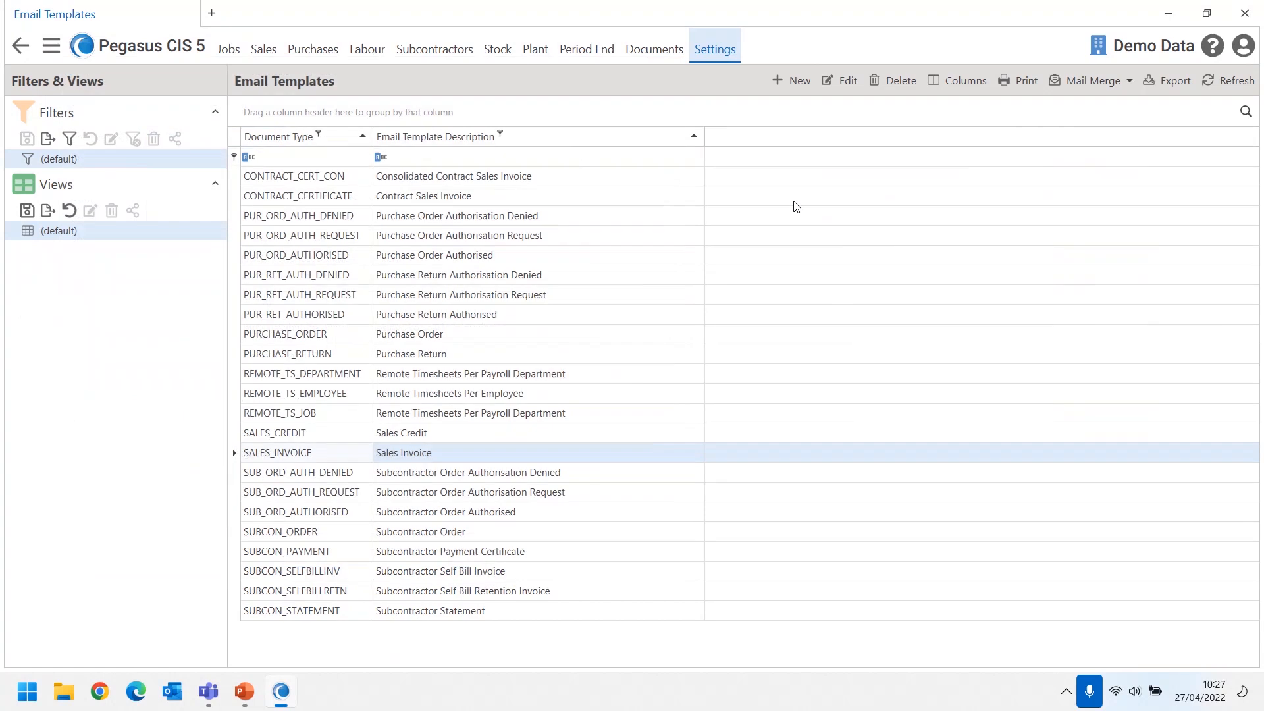
pyautogui.click(21, 45)
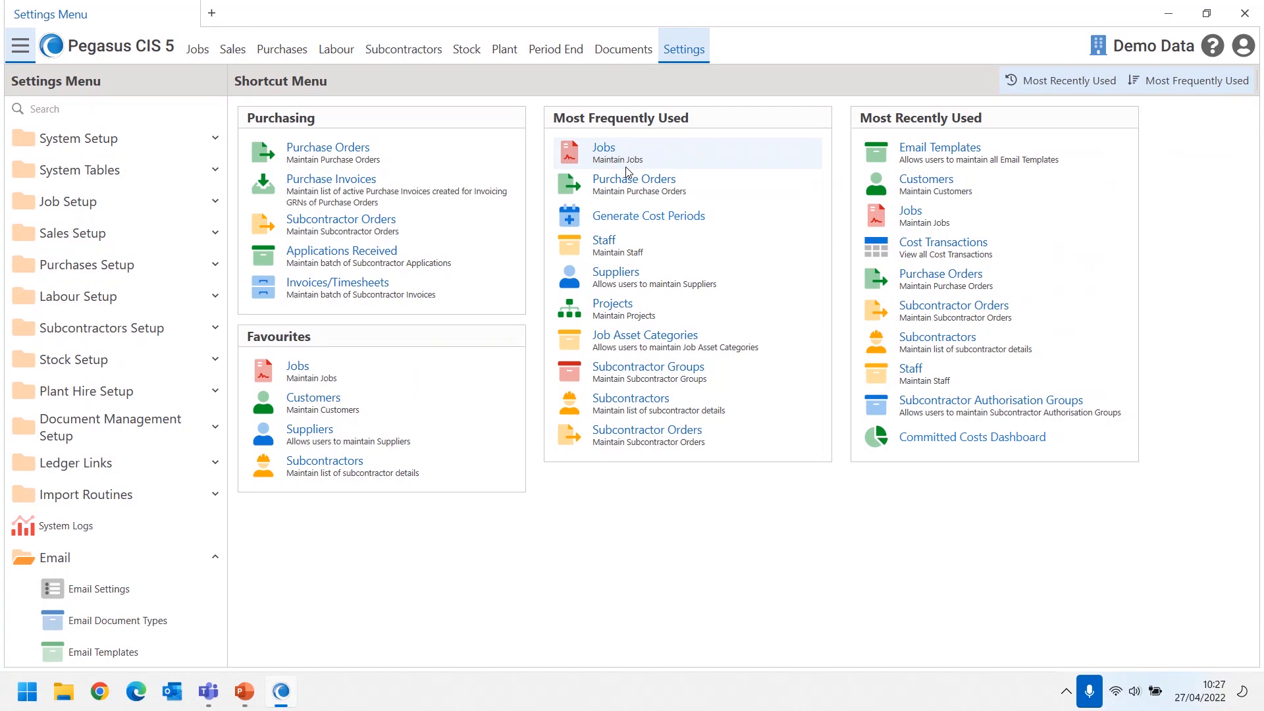
# - Open the Jobs list from the Favourites shortcut group and open job 09731, ROTHESAY FERRY TERMINAL
pyautogui.click(197, 49)
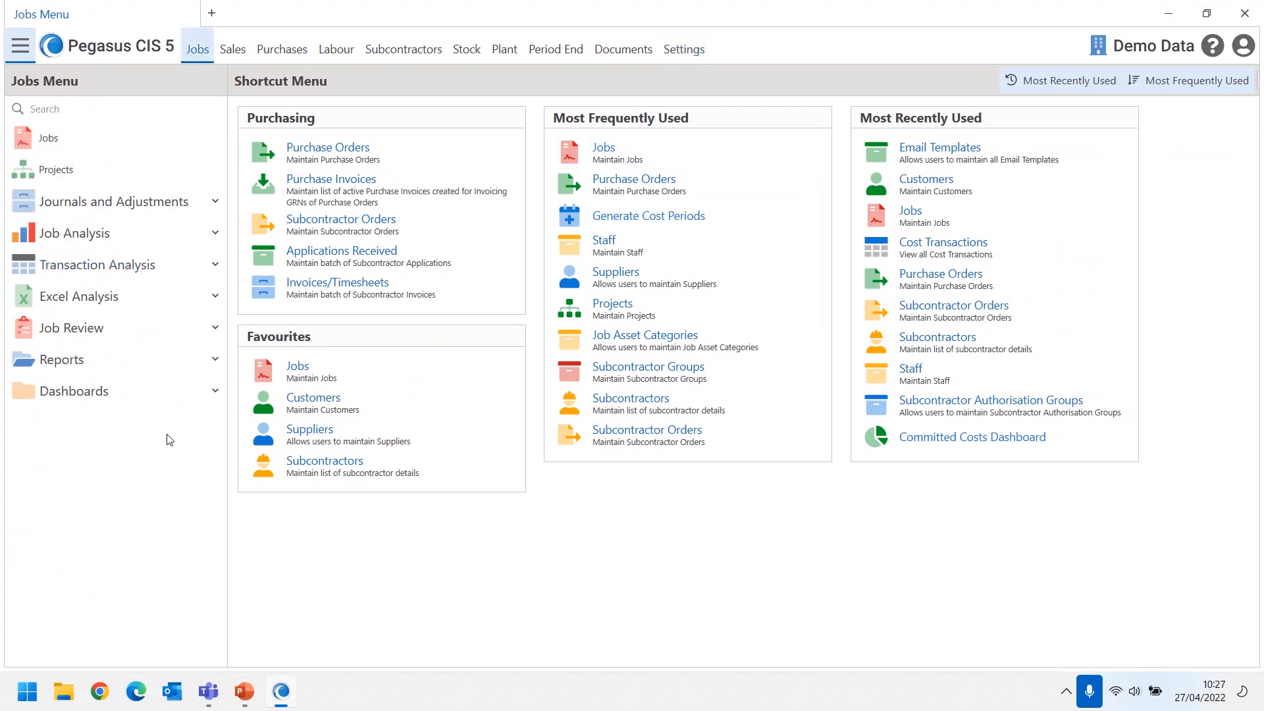
pyautogui.click(305, 369)
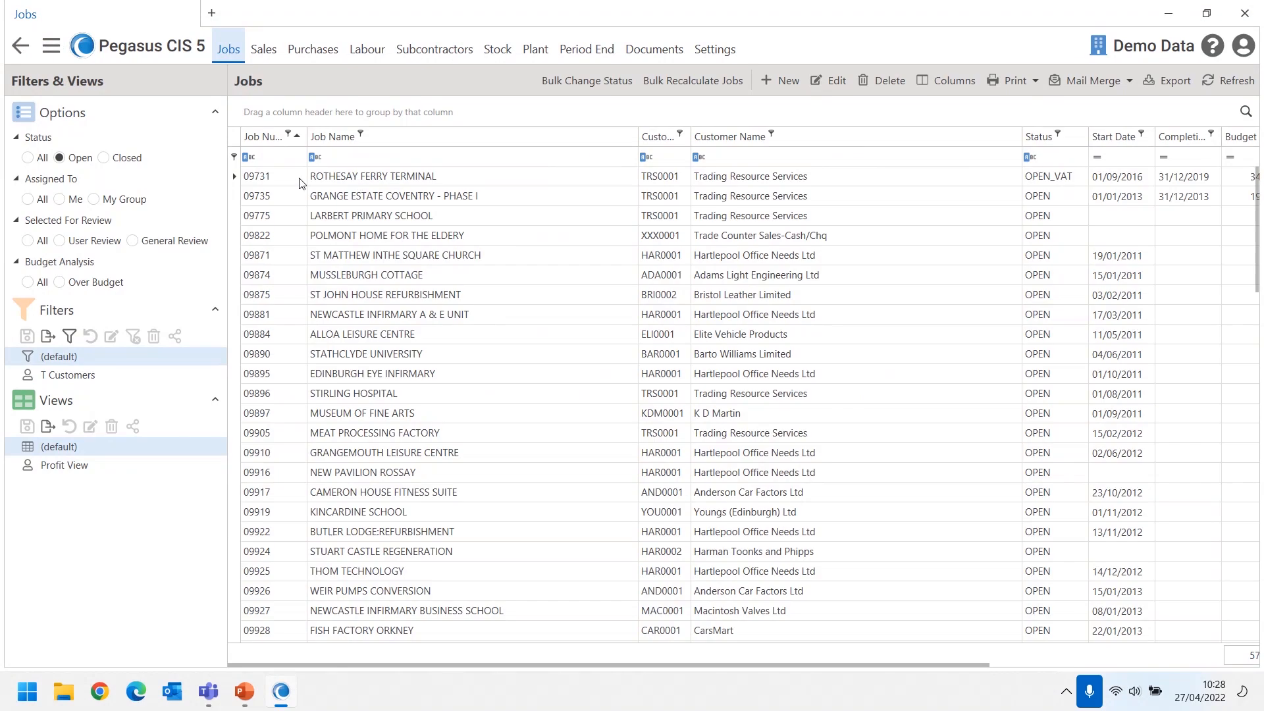
pyautogui.doubleClick(286, 178)
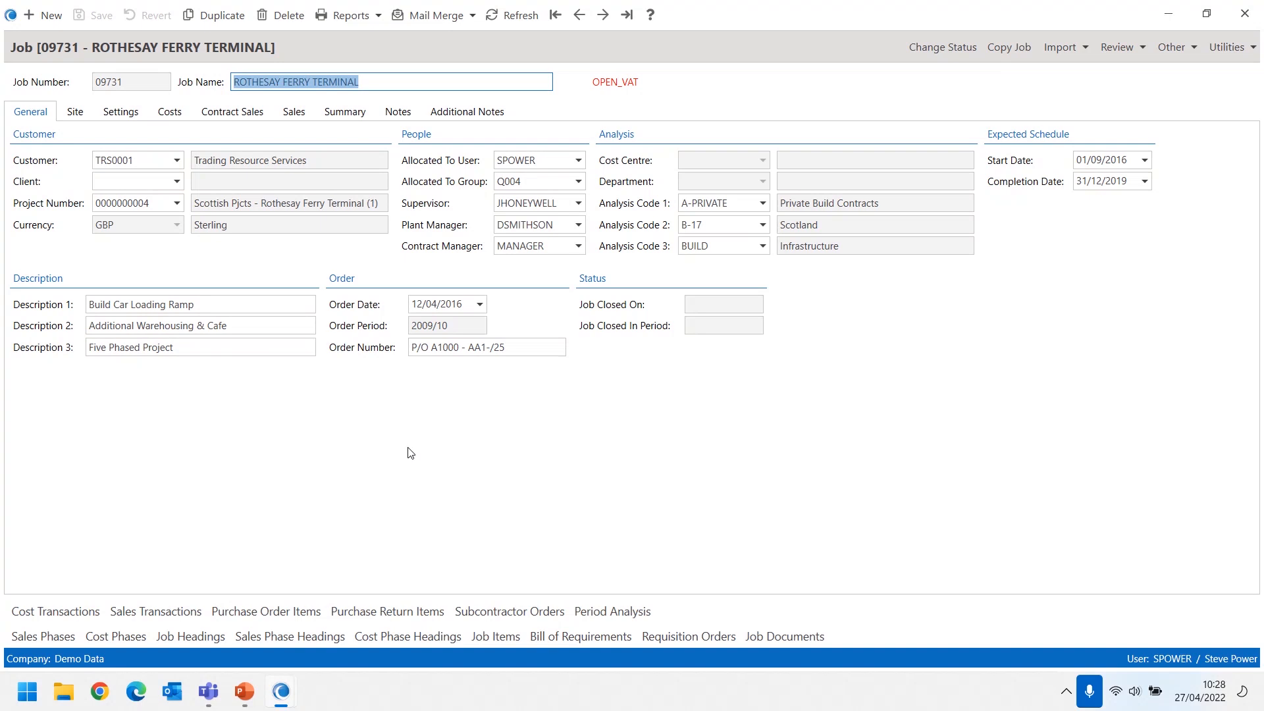
# - Review the job's site details, settings, contract sales, sales, summary and costs
pyautogui.click(75, 113)
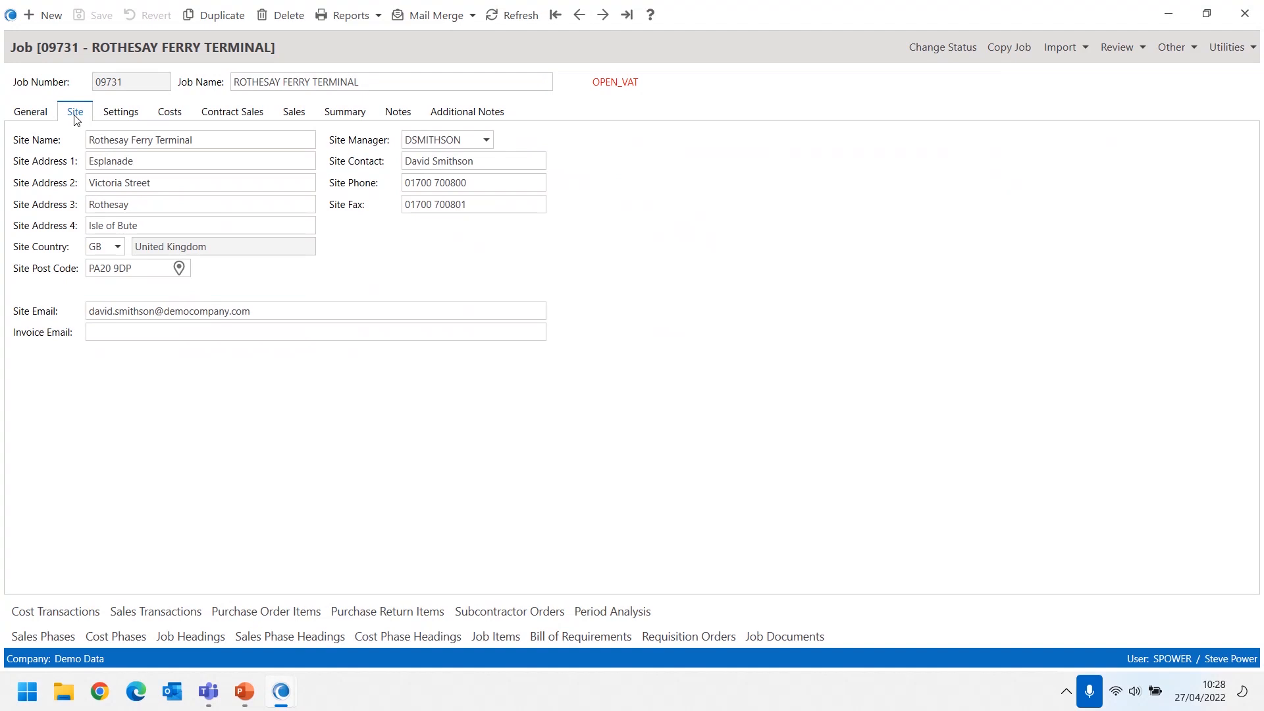
pyautogui.click(116, 121)
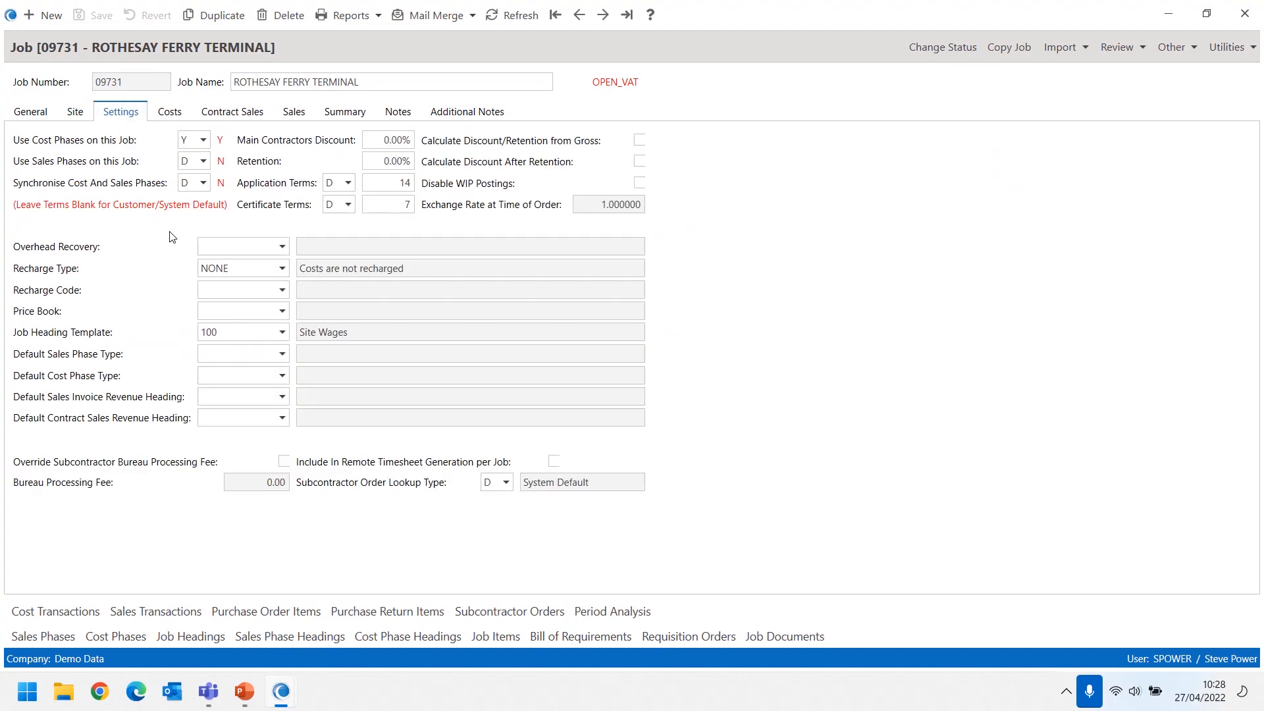
pyautogui.click(229, 116)
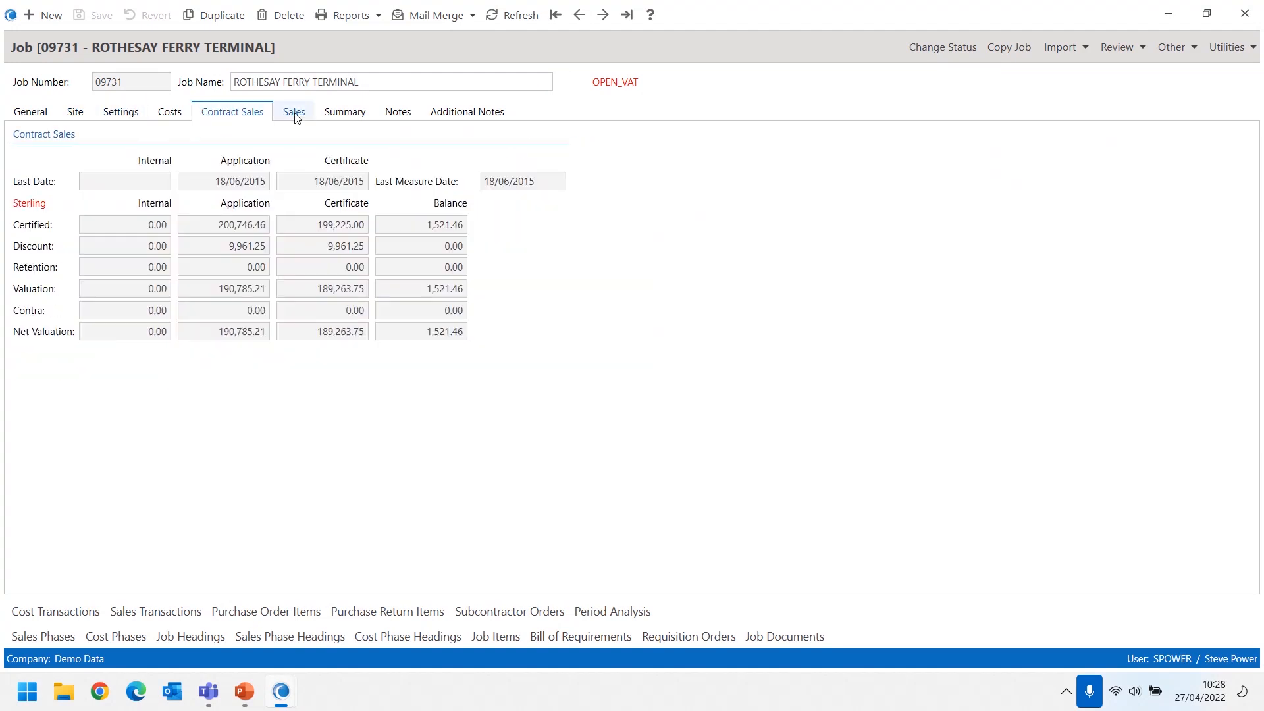
pyautogui.click(293, 115)
pyautogui.click(341, 115)
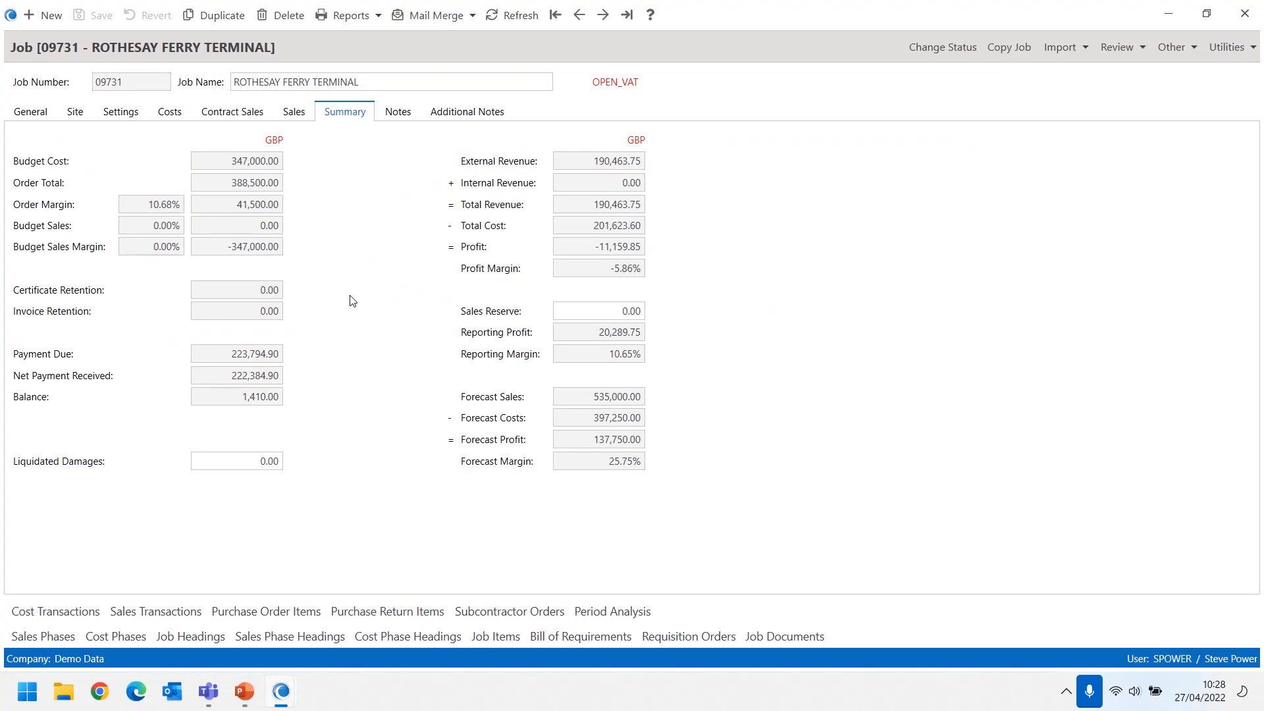
pyautogui.click(169, 111)
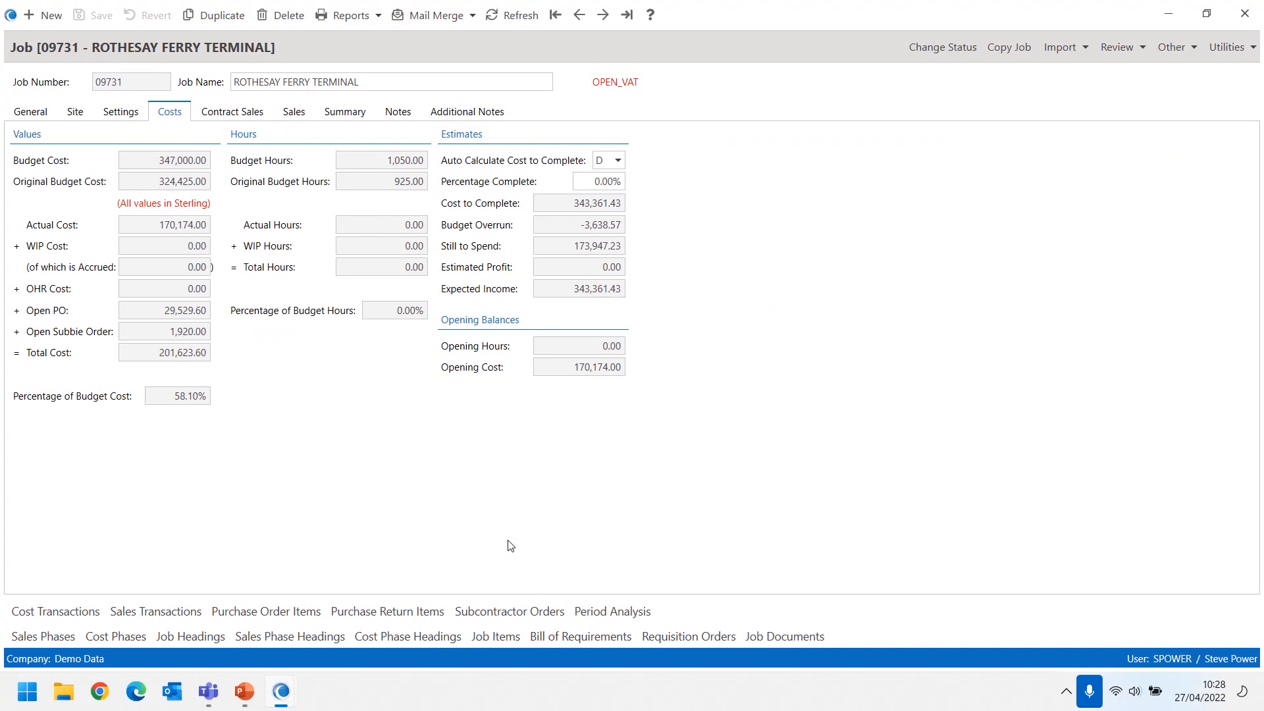
# - Pin the job's Cost Phases list in place and open the Phase 1 - Car Loading Ramp cost phase
pyautogui.click(108, 637)
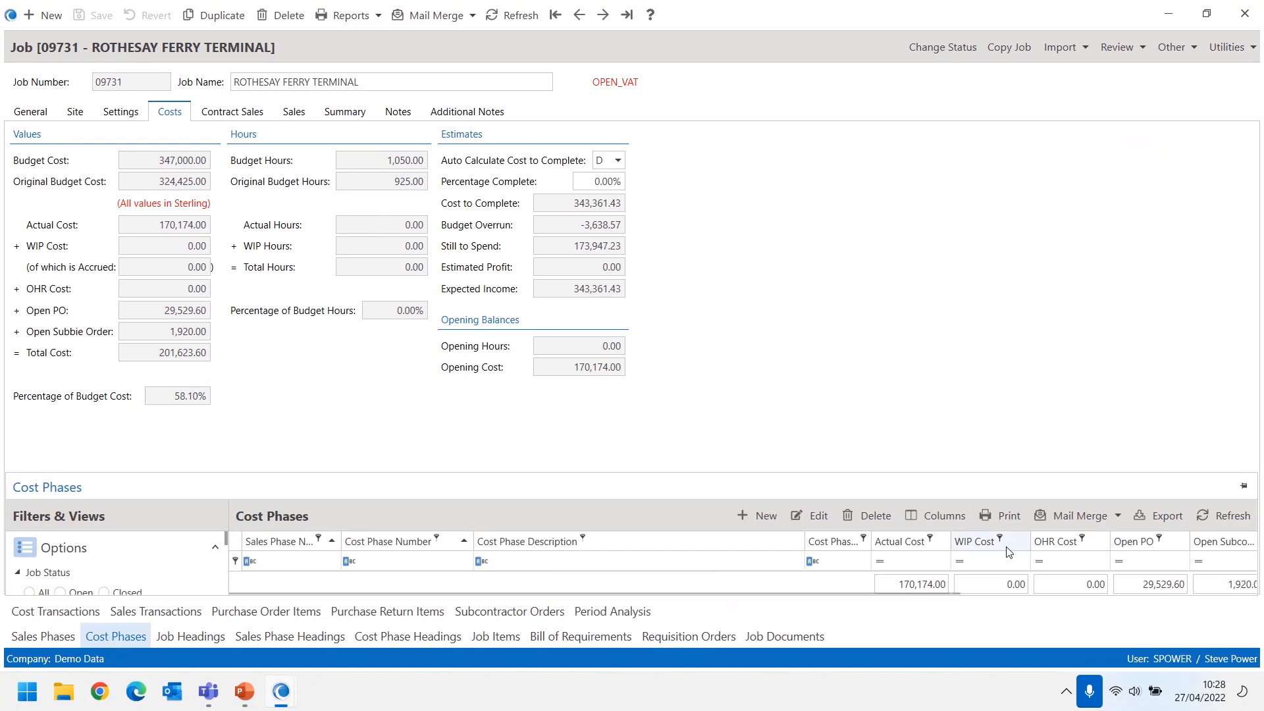
pyautogui.click(1243, 485)
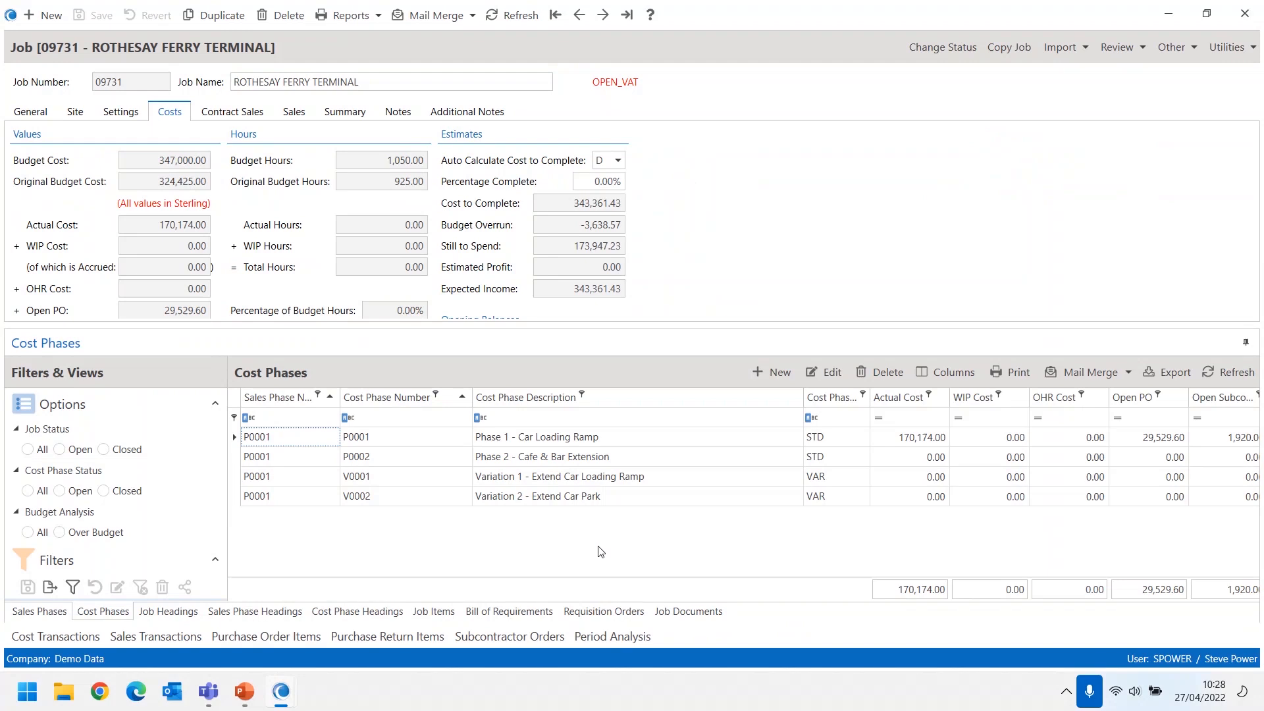
pyautogui.doubleClick(282, 440)
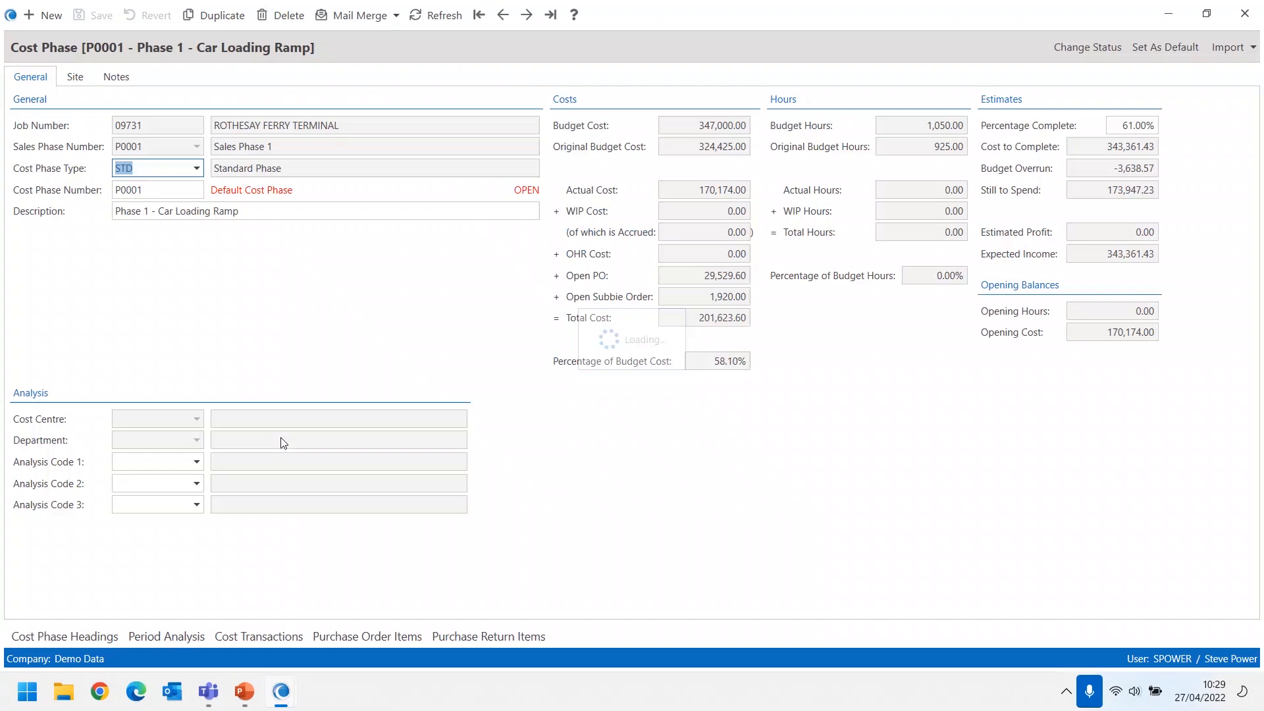
# - Pin the Cost Phase Headings list in place and review the budget details of cost heading 4000, Plant Hire
pyautogui.click(96, 637)
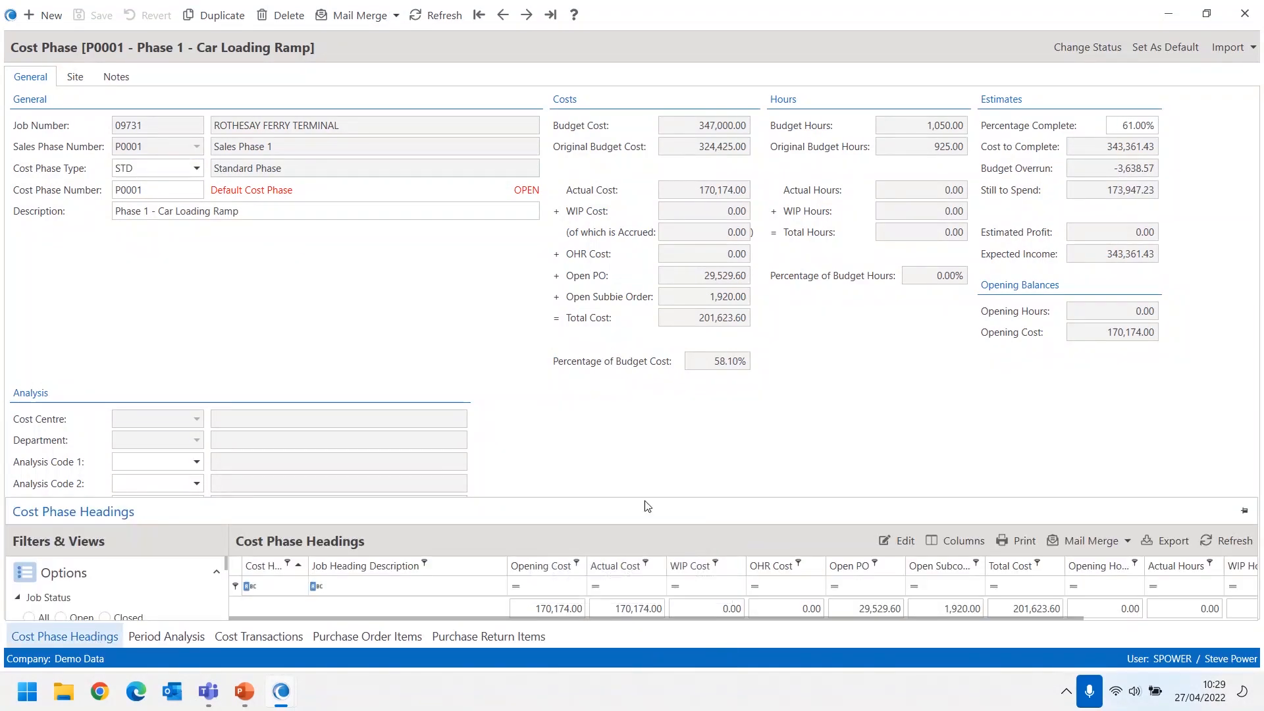
pyautogui.click(1244, 511)
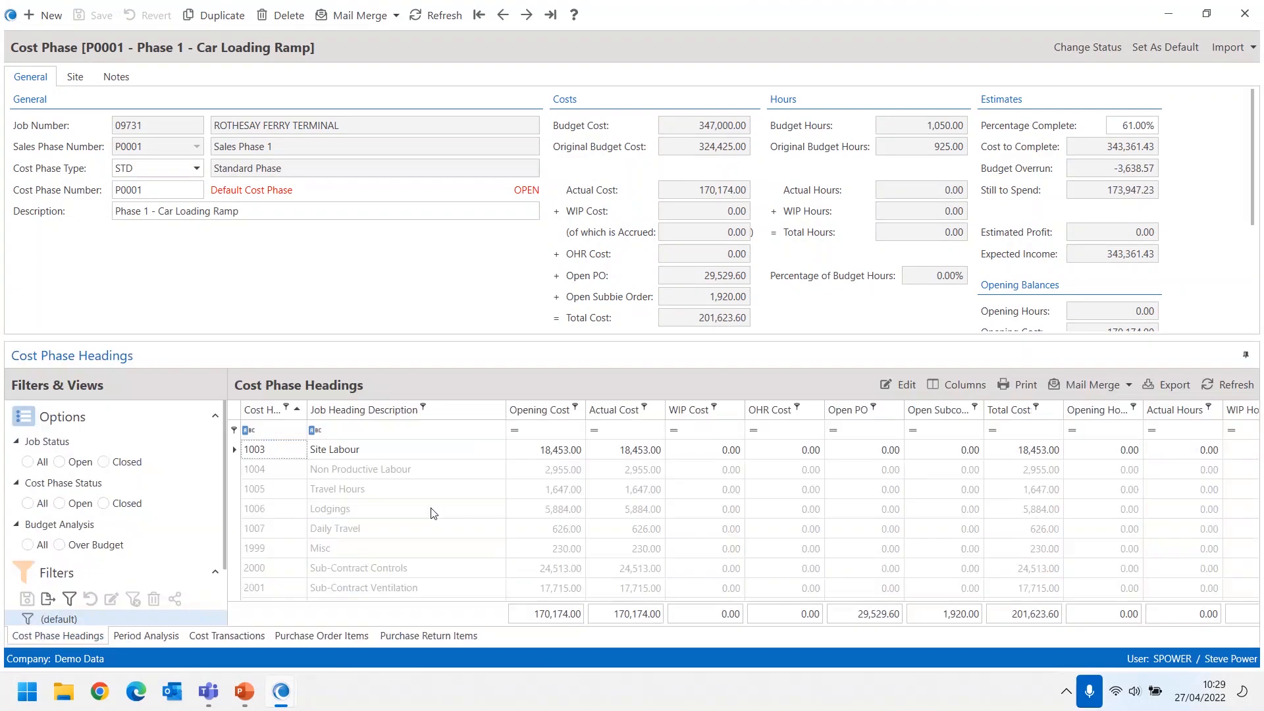
pyautogui.scroll(-4, 268, 468)
pyautogui.scroll(-2, 268, 468)
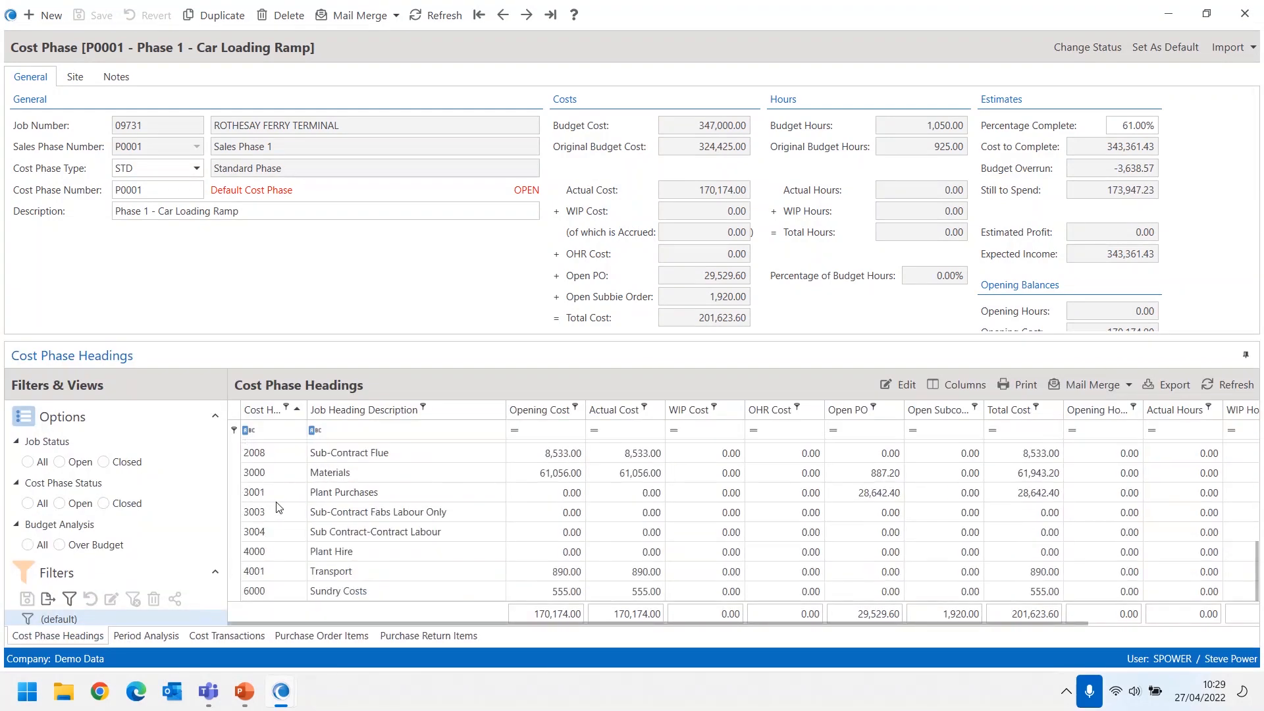
pyautogui.doubleClick(259, 554)
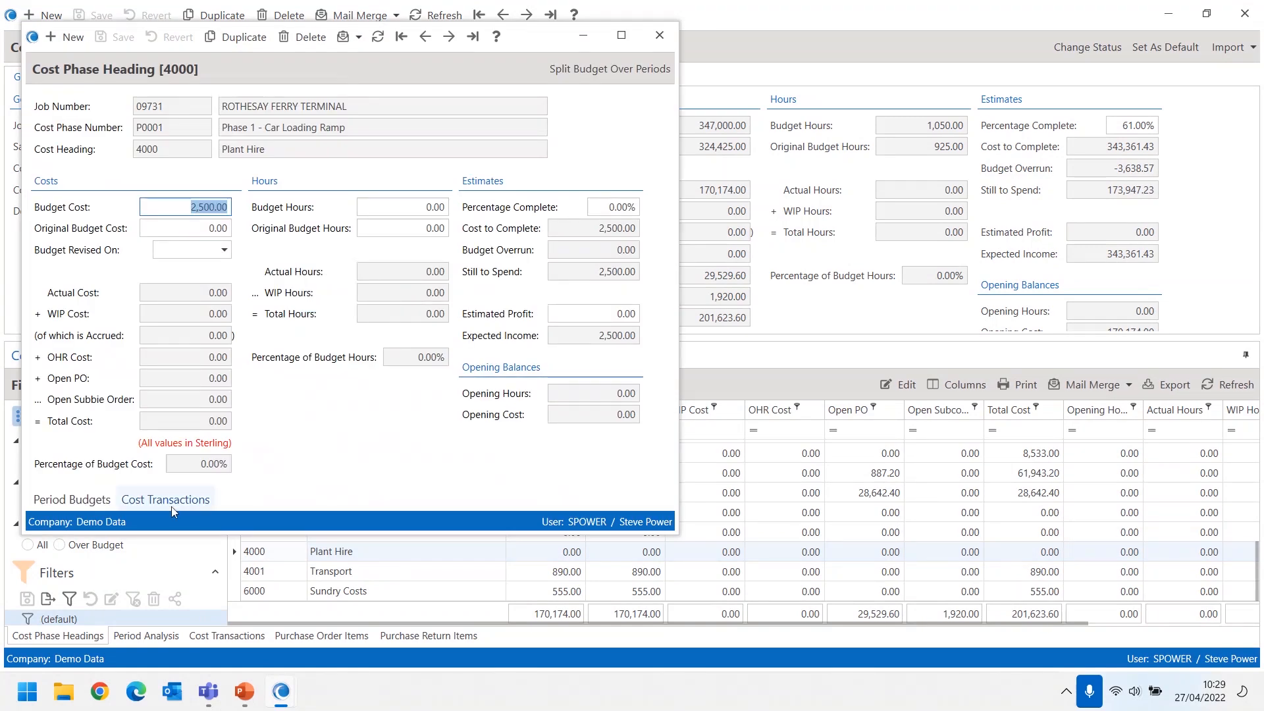
pyautogui.click(660, 35)
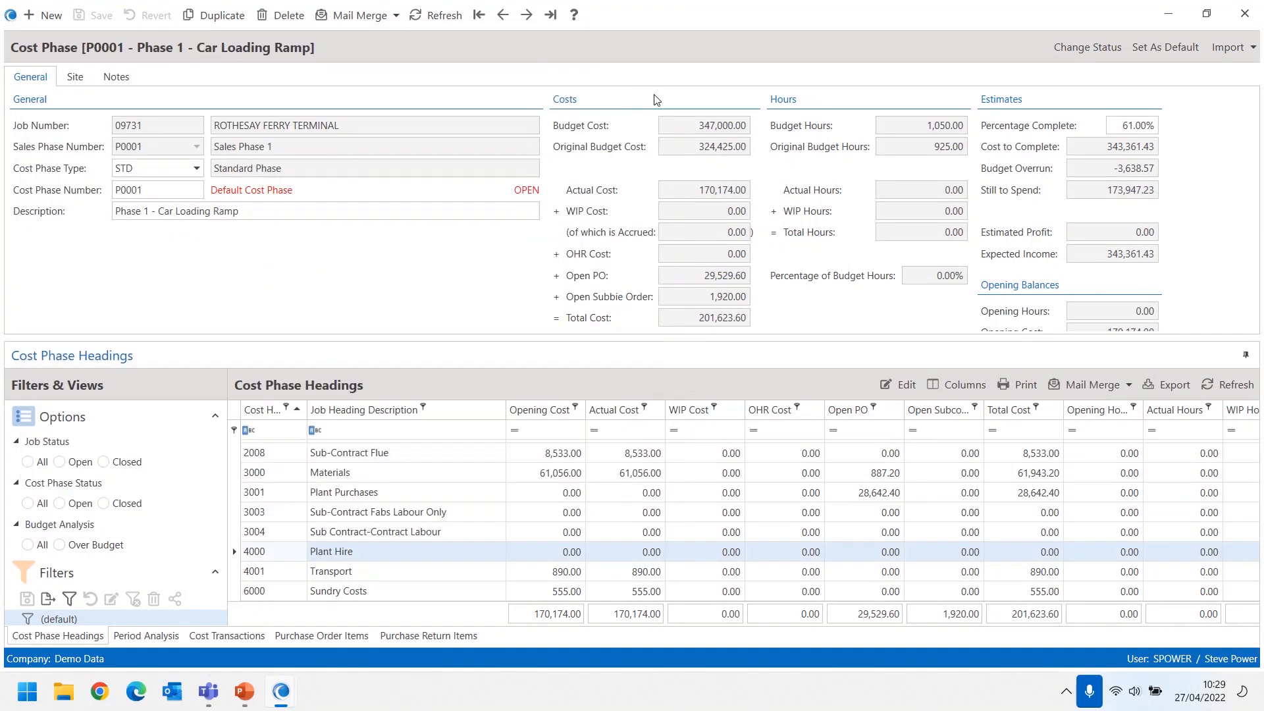
# - Unpin the Cost Phase Headings list, close the cost phase and unpin the job's Cost Phases list
pyautogui.click(1246, 356)
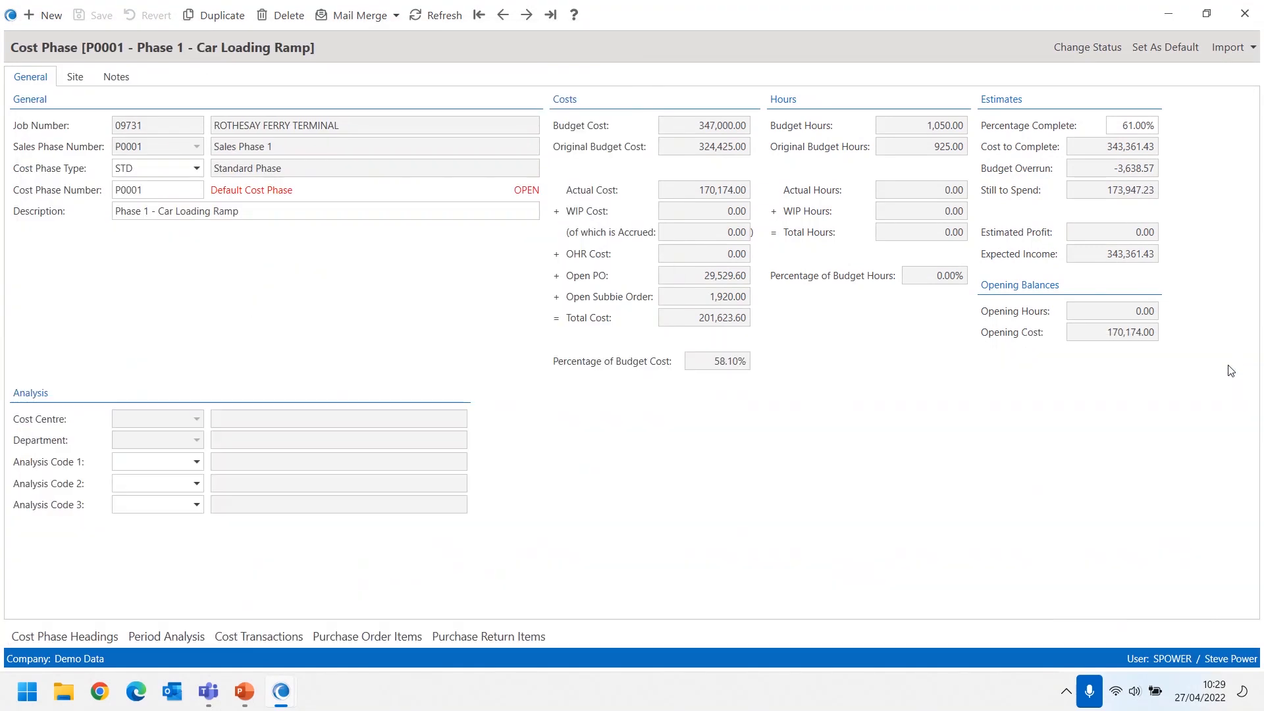
pyautogui.click(1246, 14)
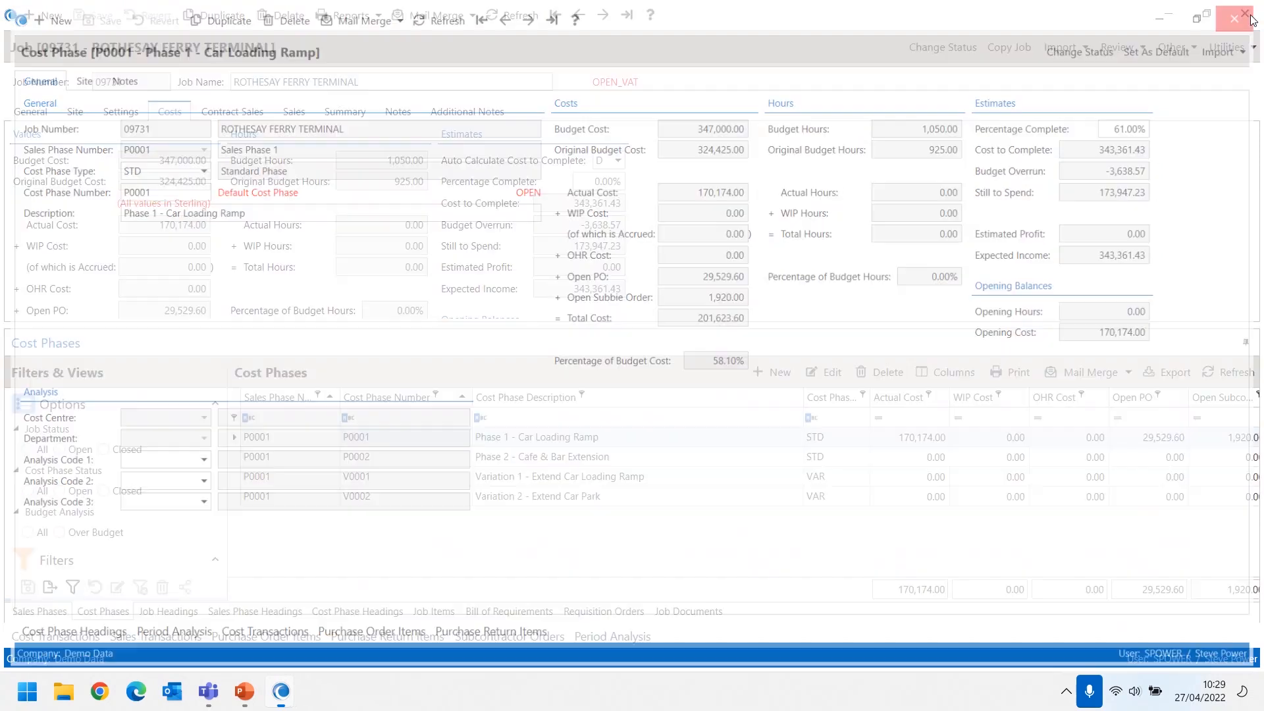
pyautogui.click(1246, 344)
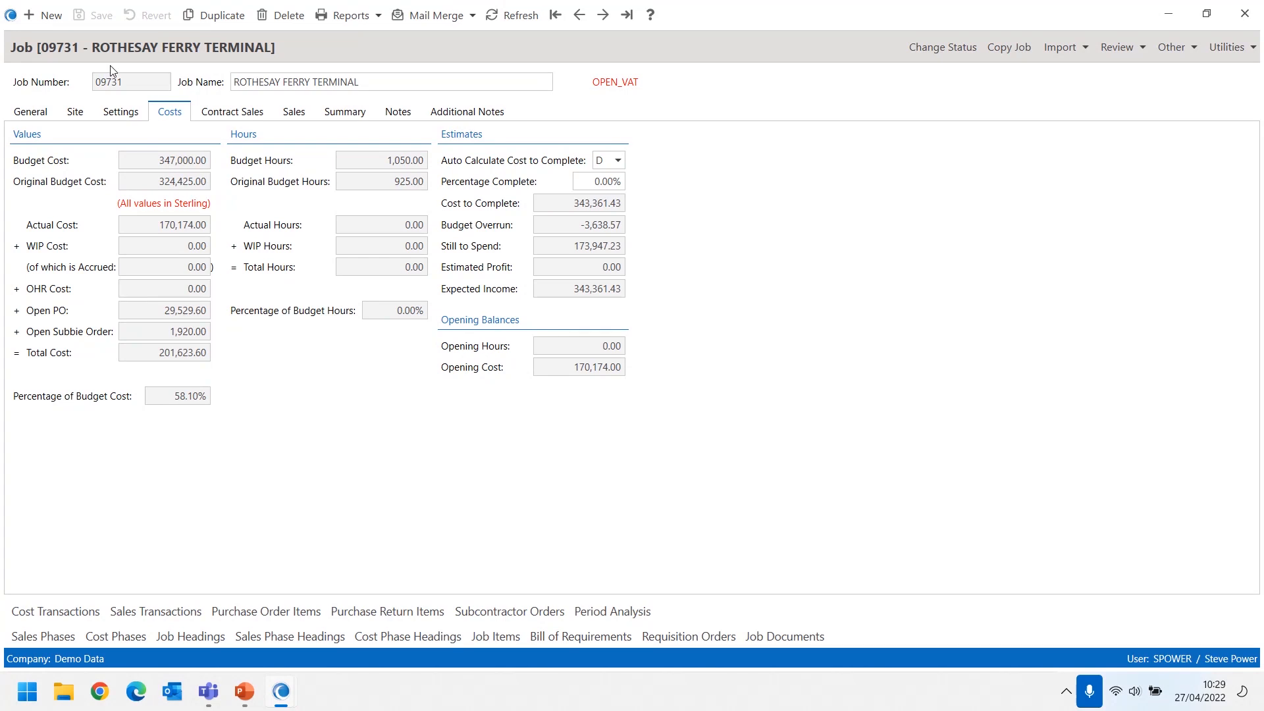
# - Show the job's general details, pin the Cost Transactions list and dock it, widened, along the right-hand side of the job details
pyautogui.click(39, 113)
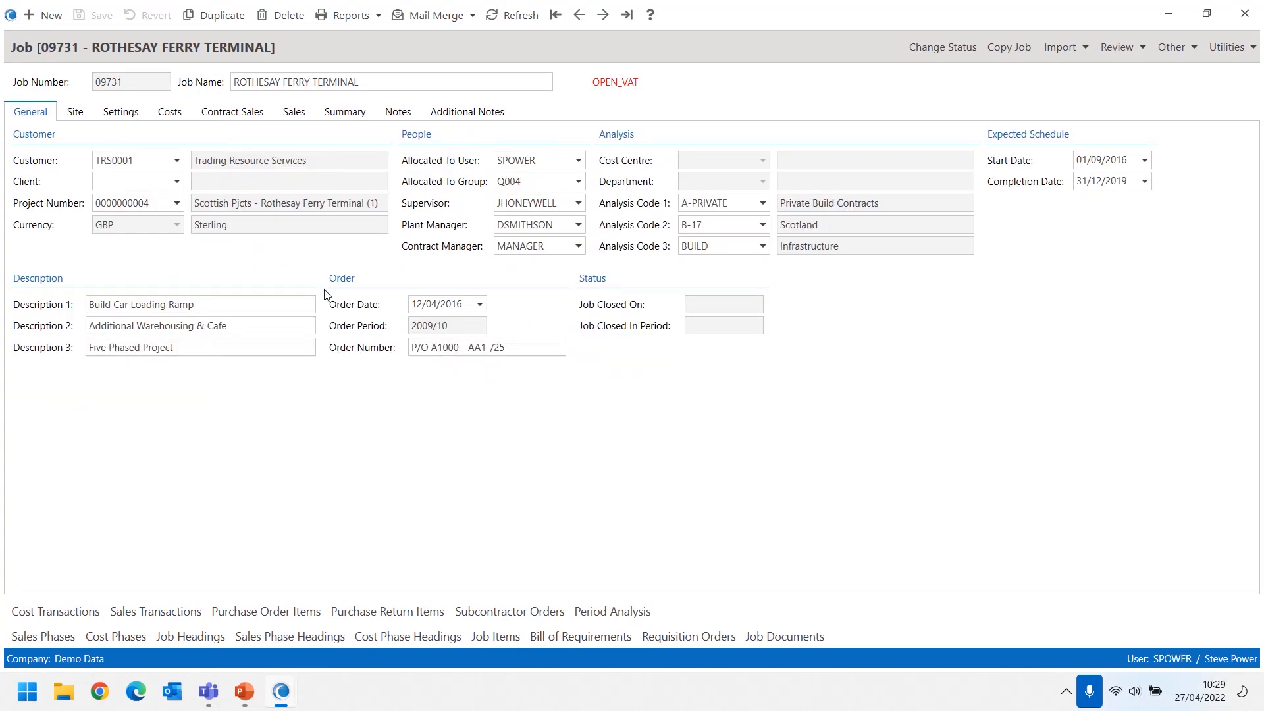
pyautogui.click(59, 612)
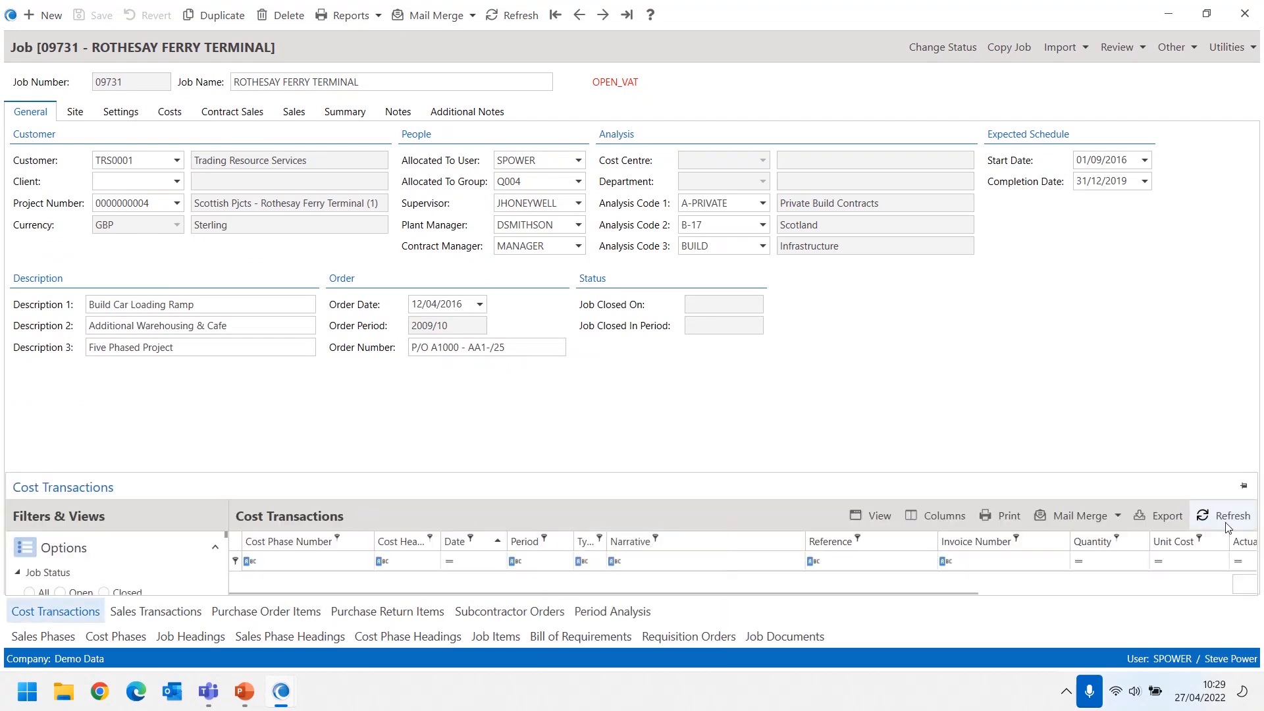
pyautogui.click(1244, 486)
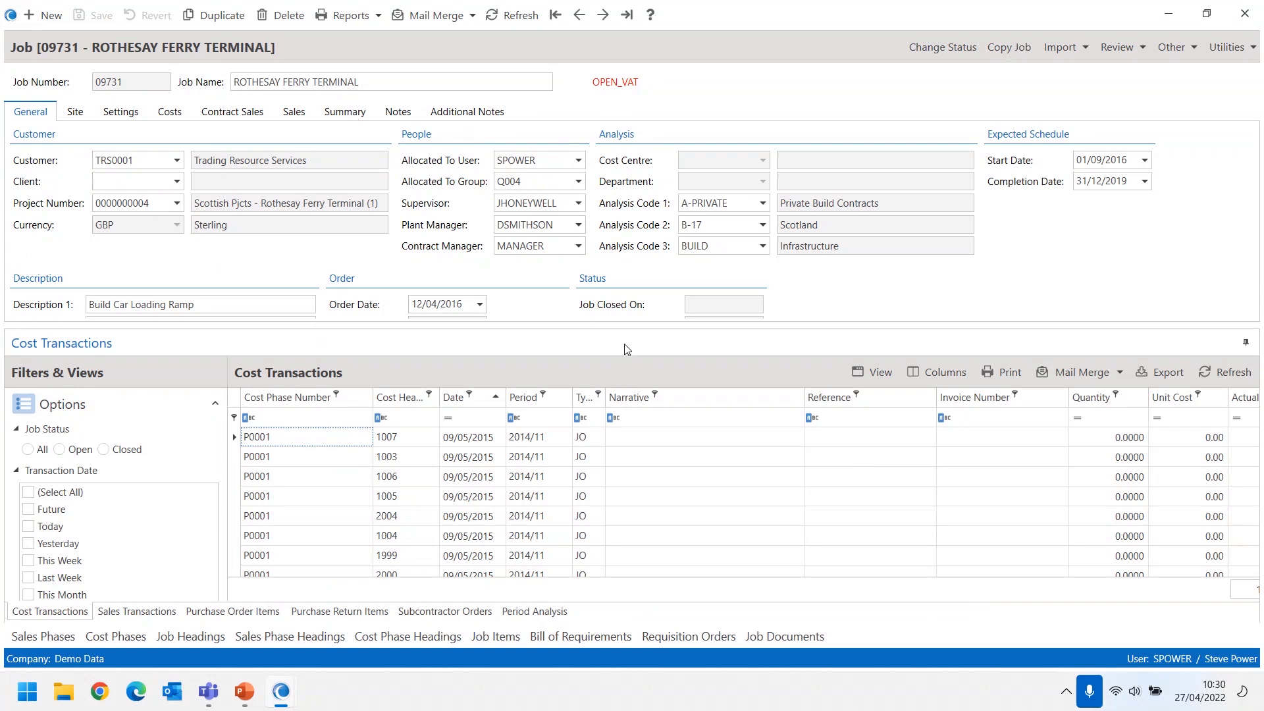
pyautogui.moveTo(626, 343); pyautogui.dragTo(666, 176)
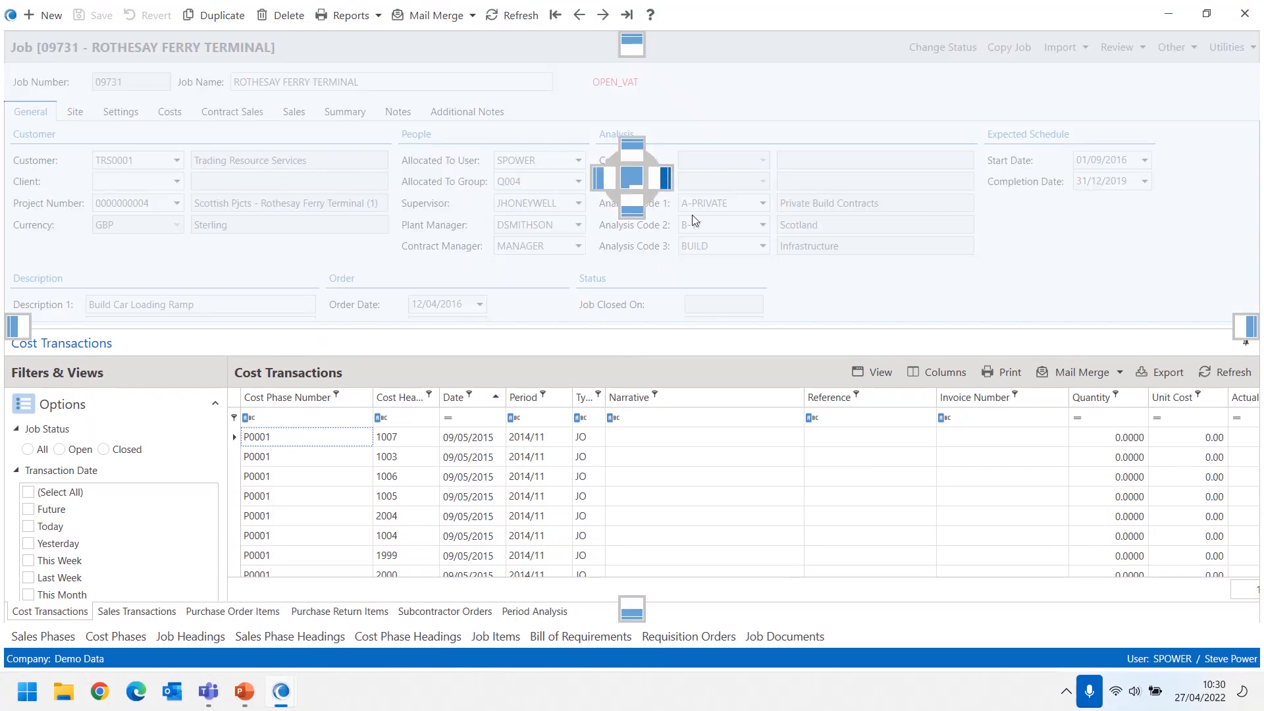
pyautogui.moveTo(1159, 219); pyautogui.dragTo(899, 213)
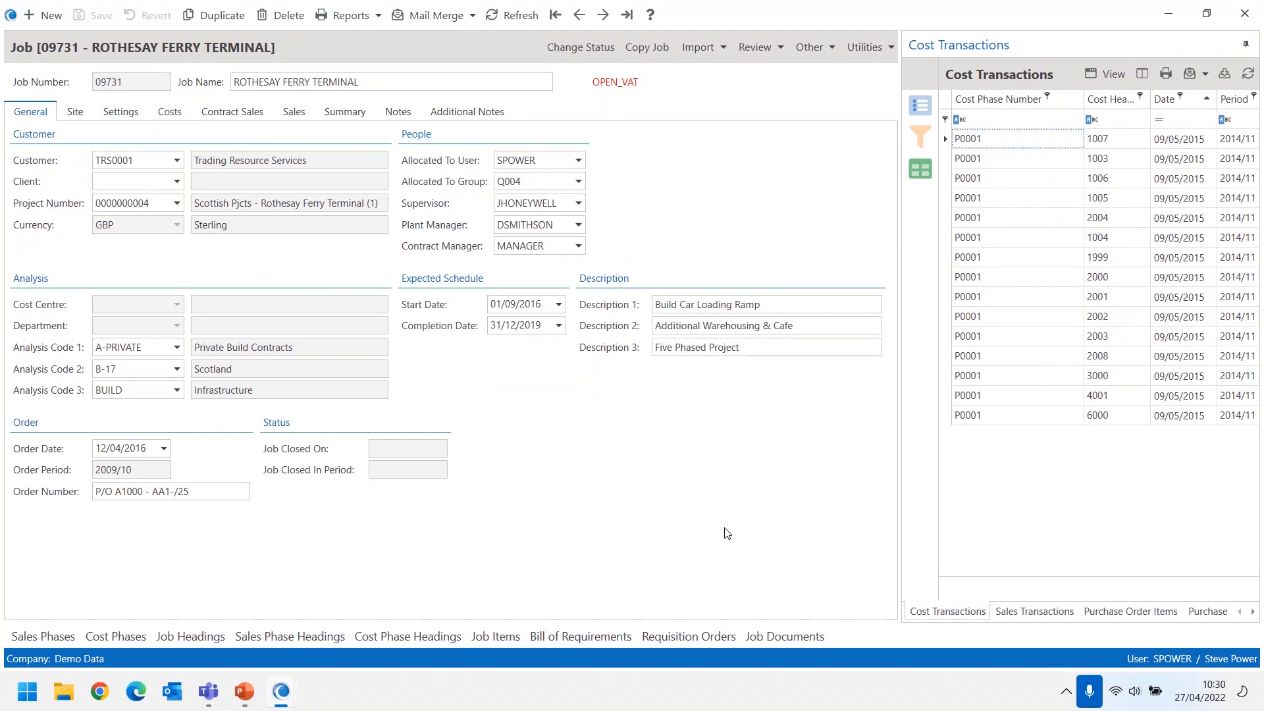
# - Step forward through the job records to job 09775, LARBERT PRIMARY SCHOOL, and back to job 09731
pyautogui.click(603, 15)
pyautogui.click(603, 15)
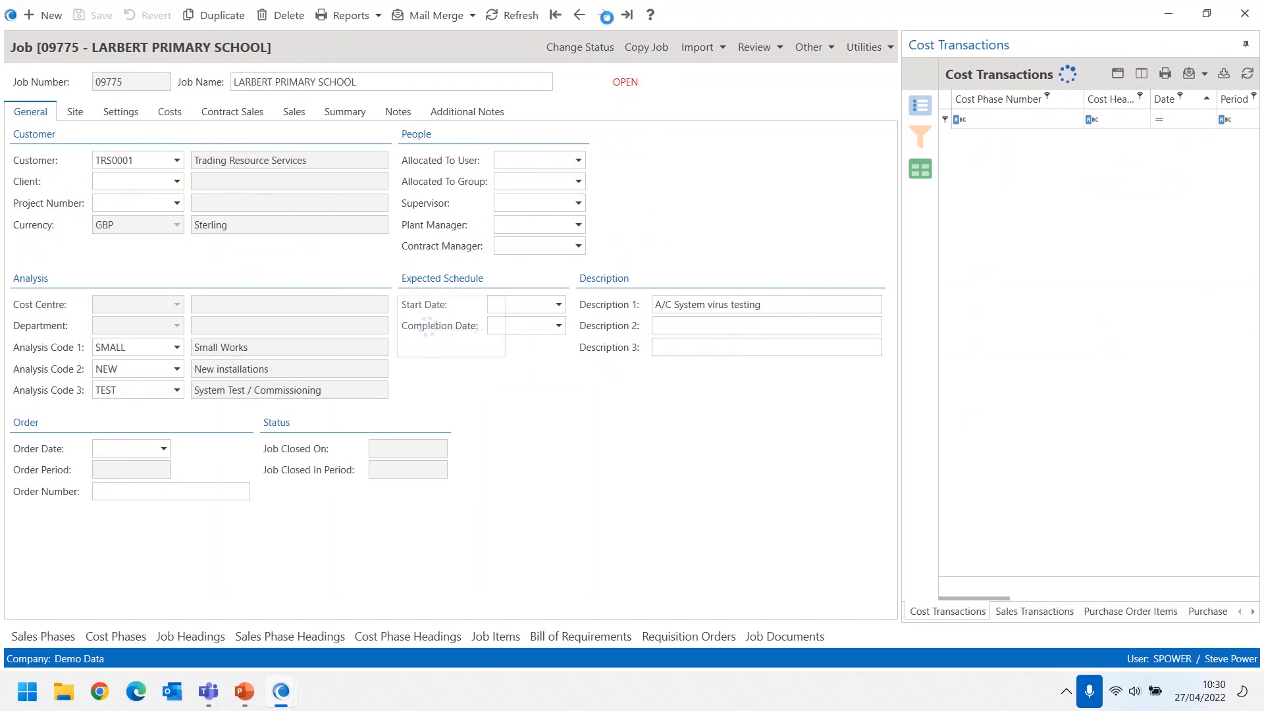
pyautogui.click(579, 14)
pyautogui.click(579, 15)
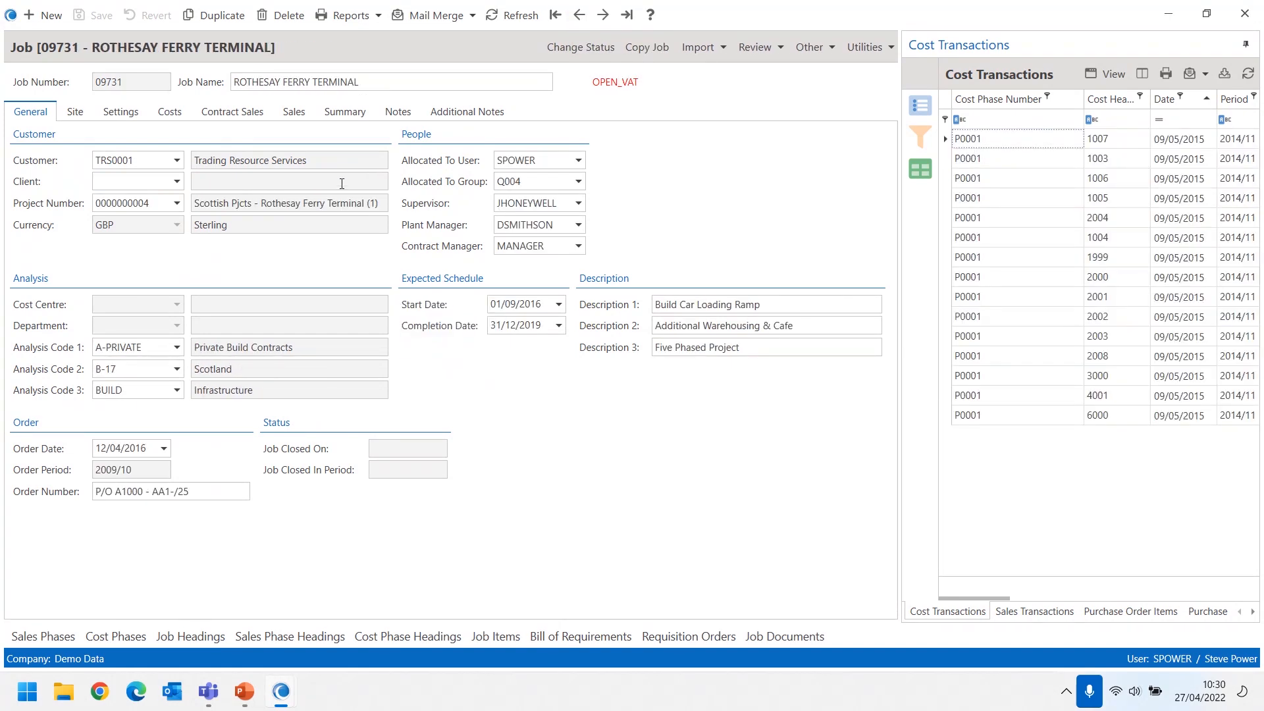
# - Close and reopen job 09731 to check its docked Cost Transactions layout, and return to the Jobs list
pyautogui.click(1244, 13)
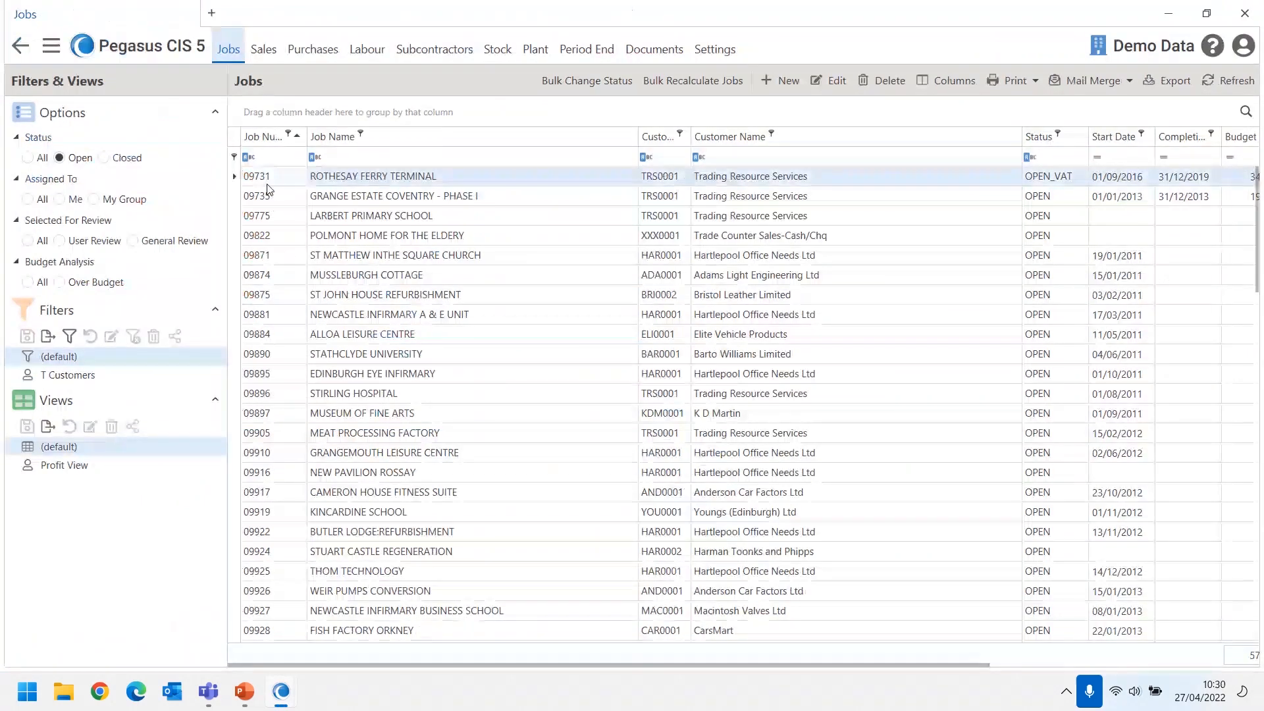
pyautogui.doubleClick(284, 179)
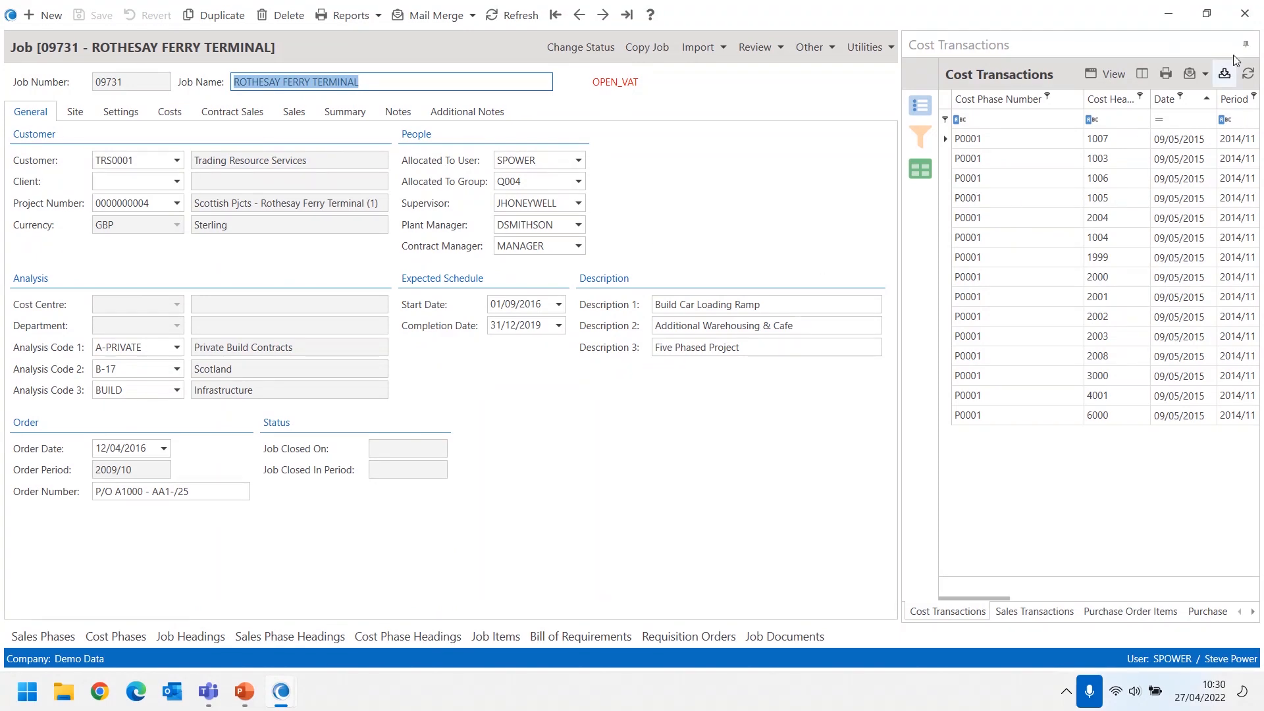
pyautogui.click(1247, 16)
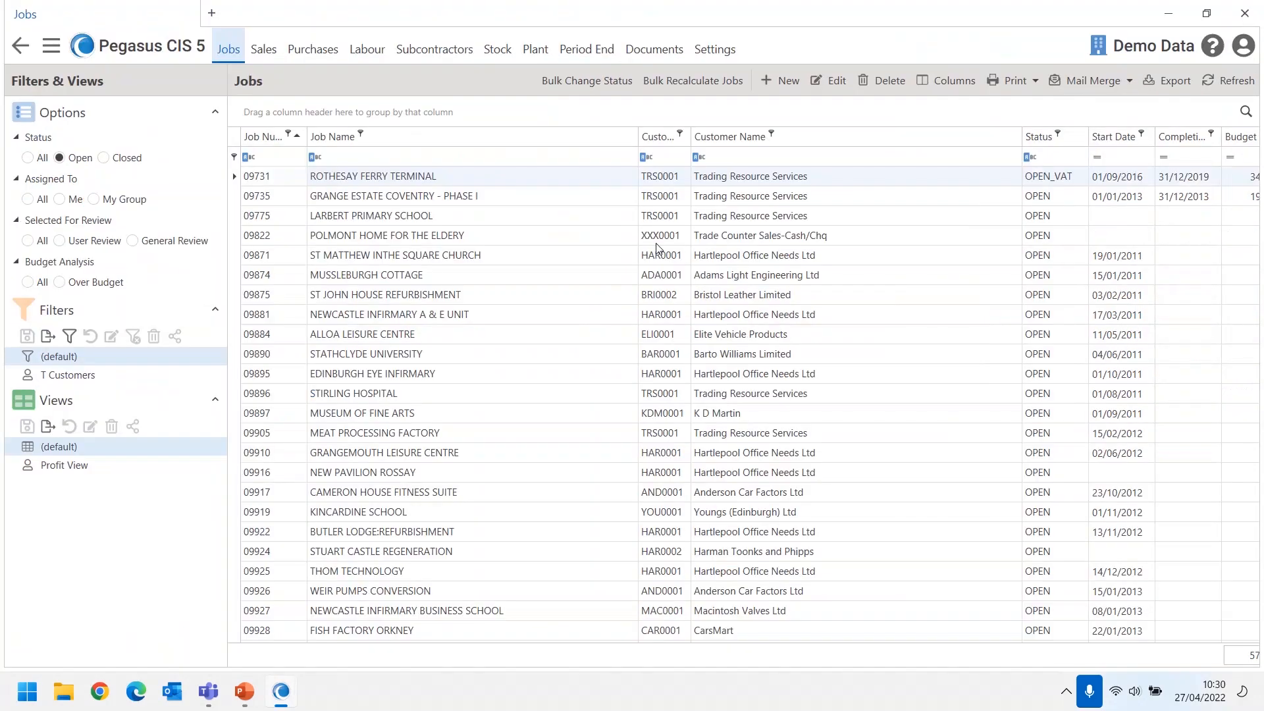
# - Preview the Contract Performance Report for comparison period 2015/04 from the Jobs list, and close the preview
pyautogui.click(1016, 82)
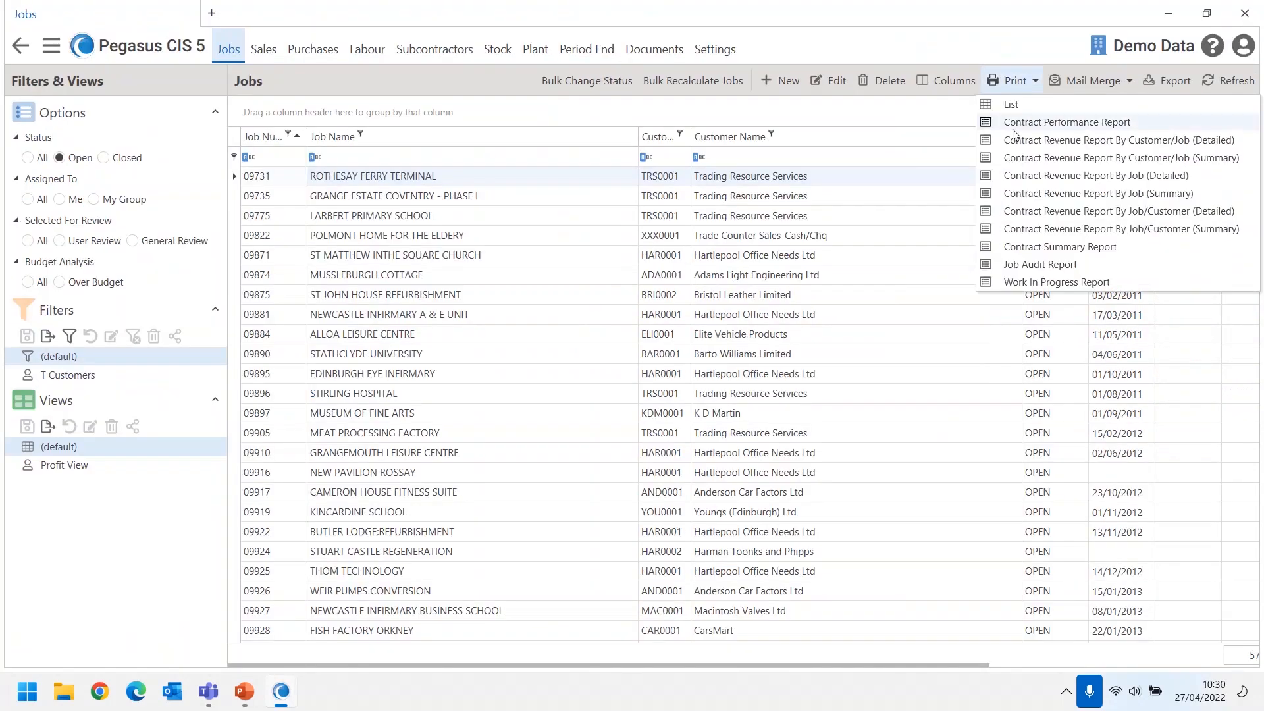
pyautogui.click(1046, 122)
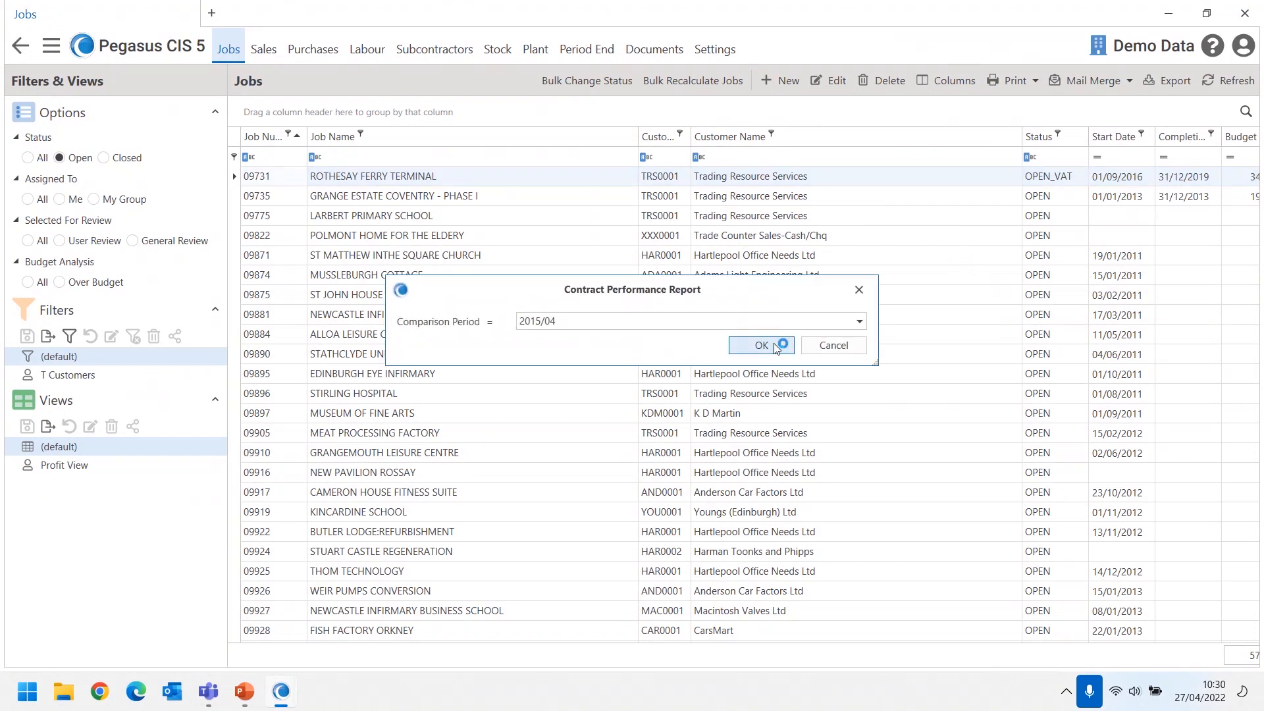
pyautogui.click(760, 346)
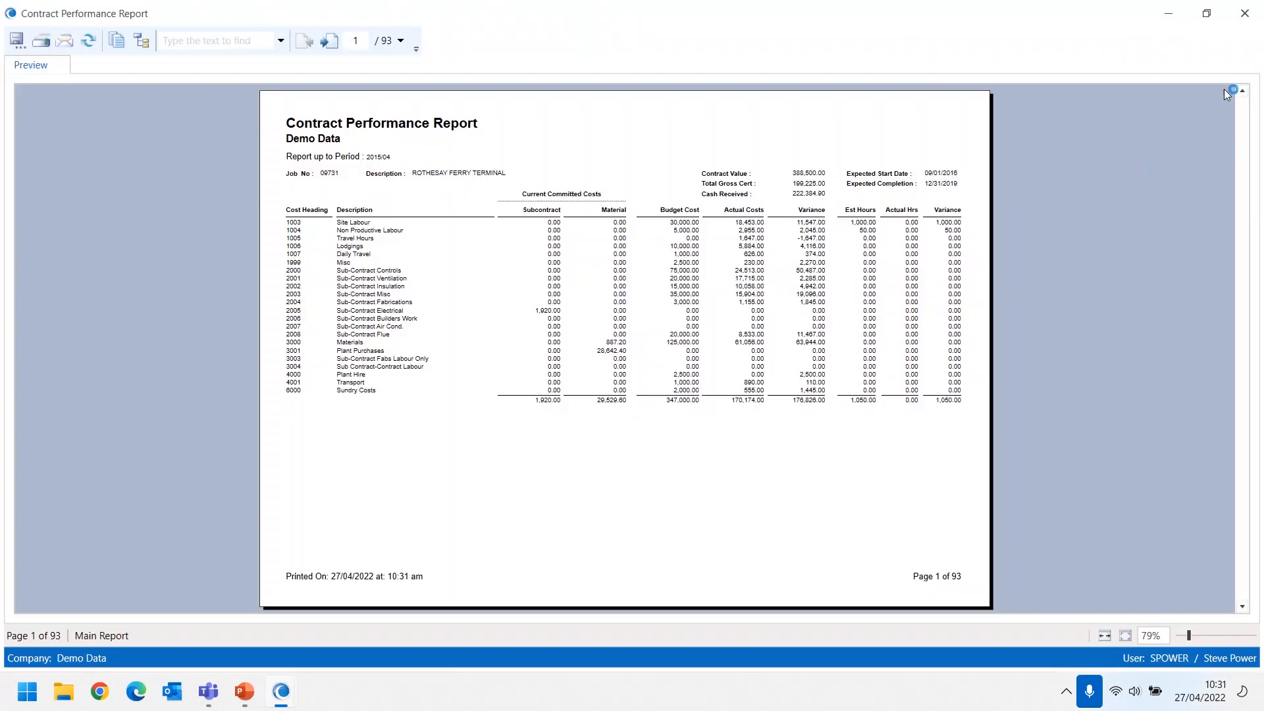
pyautogui.click(1250, 16)
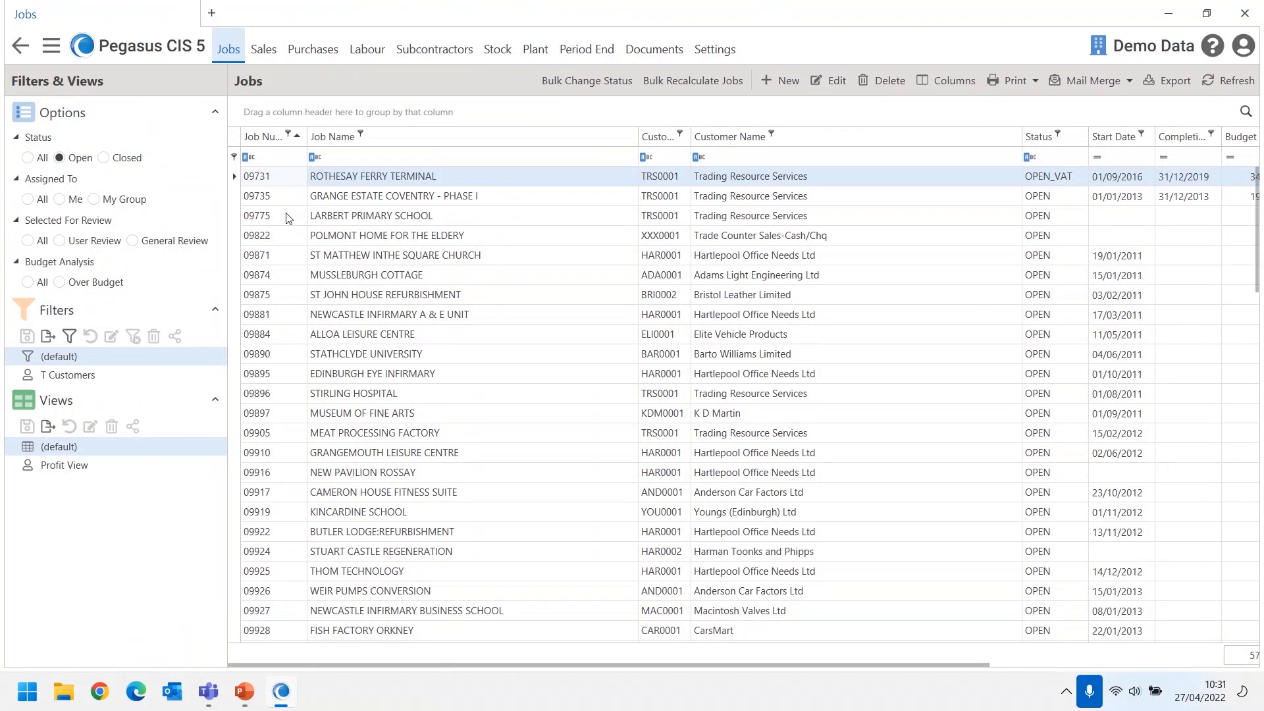
# - Open job 09731, ROTHESAY FERRY TERMINAL, and pin its Job Documents list in place
pyautogui.doubleClick(279, 176)
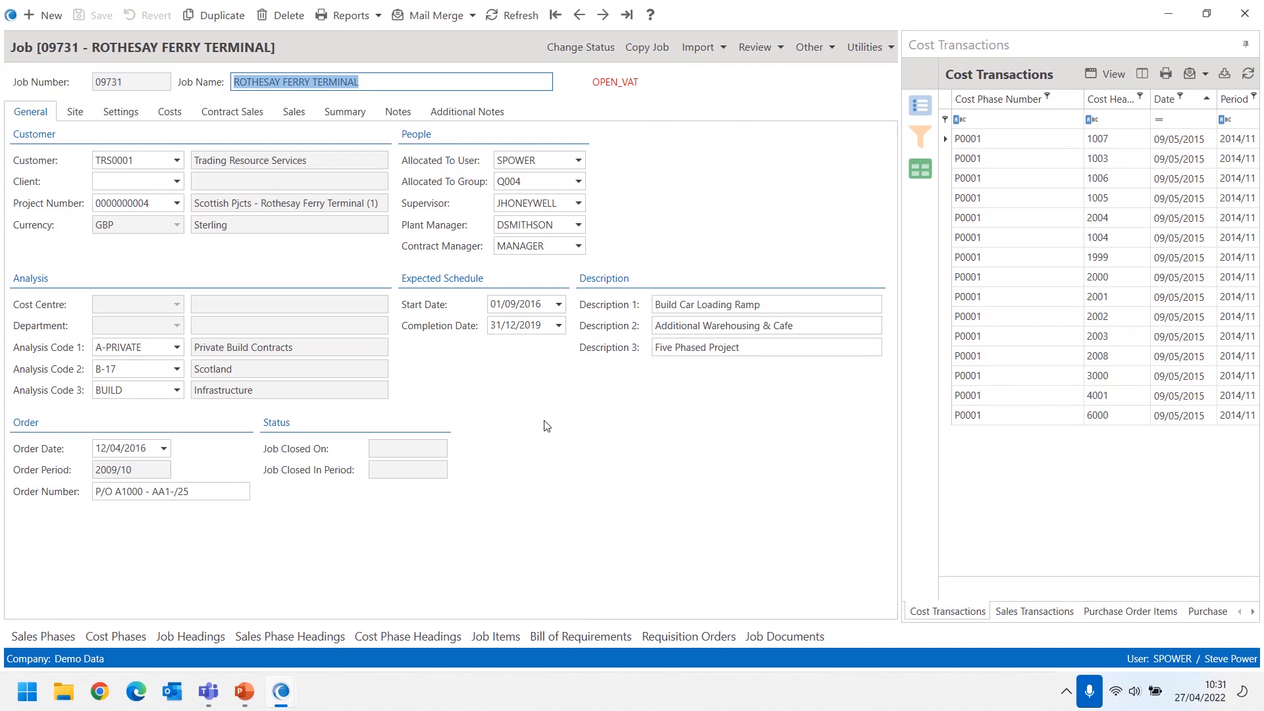
pyautogui.click(851, 643)
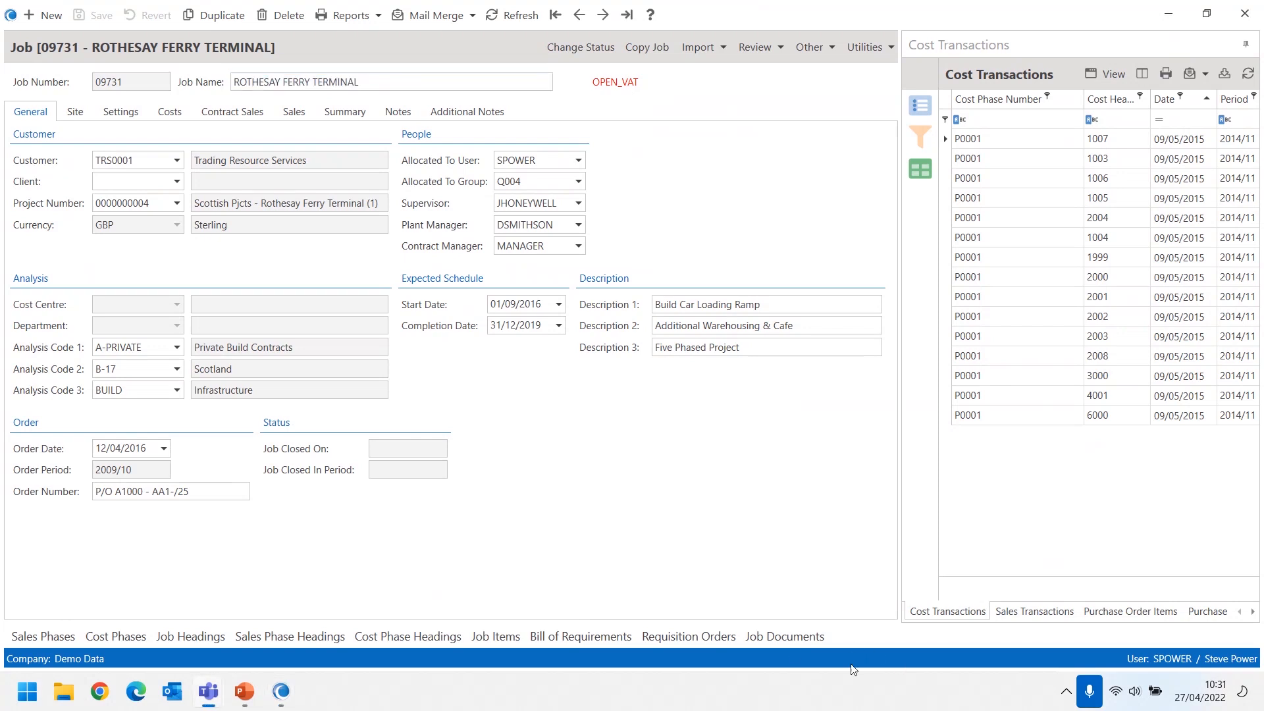
pyautogui.click(776, 638)
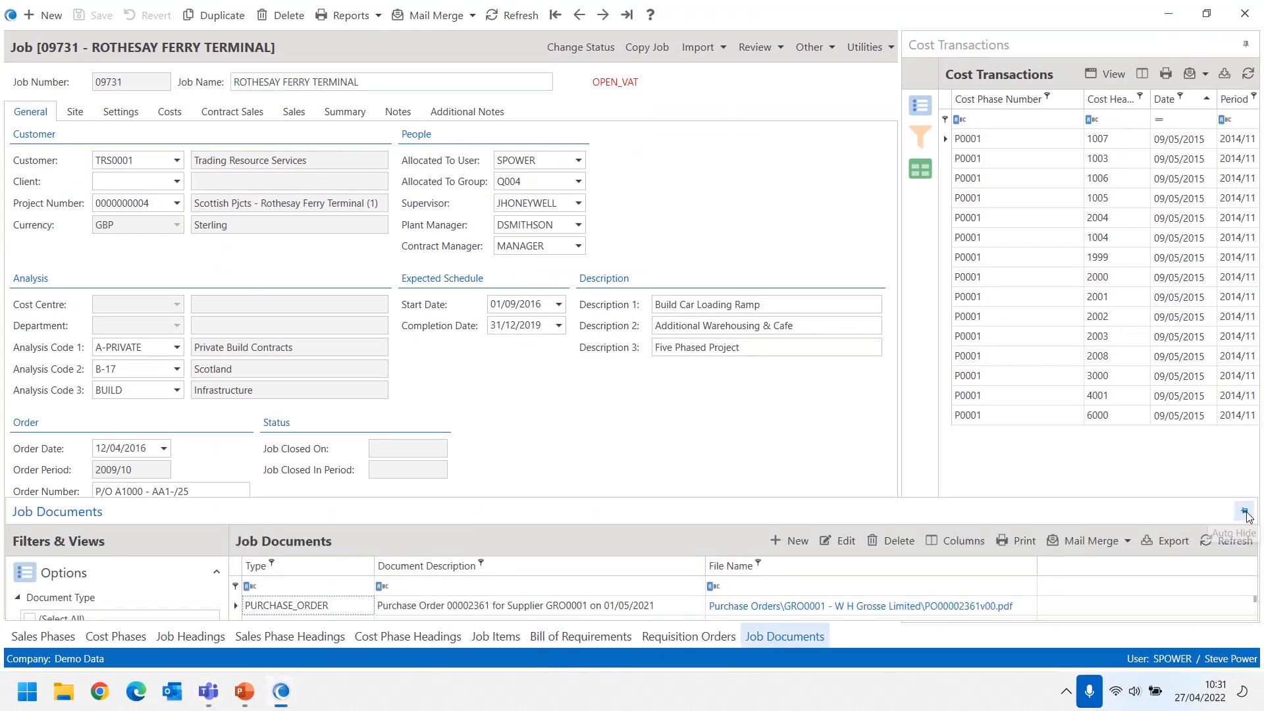
pyautogui.click(1243, 512)
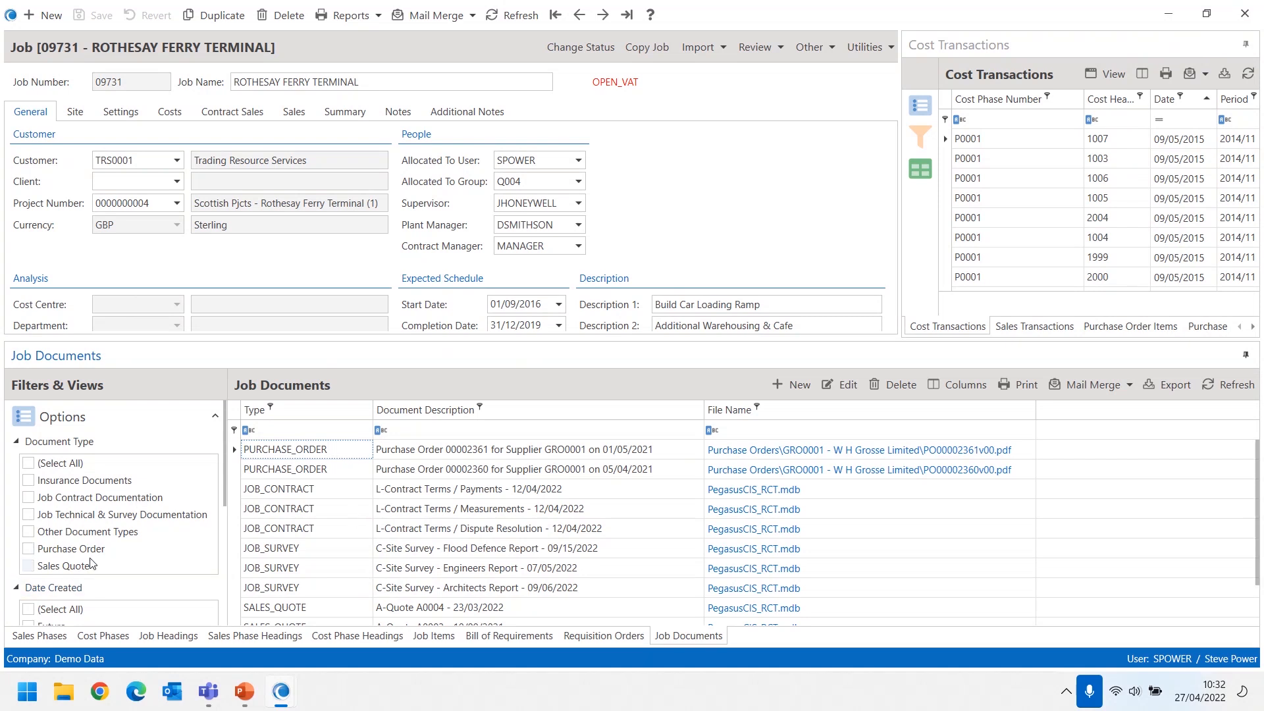
# - Filter the job documents to the Sales Quote and Purchase Order document types, and close the job
pyautogui.click(31, 562)
pyautogui.click(29, 549)
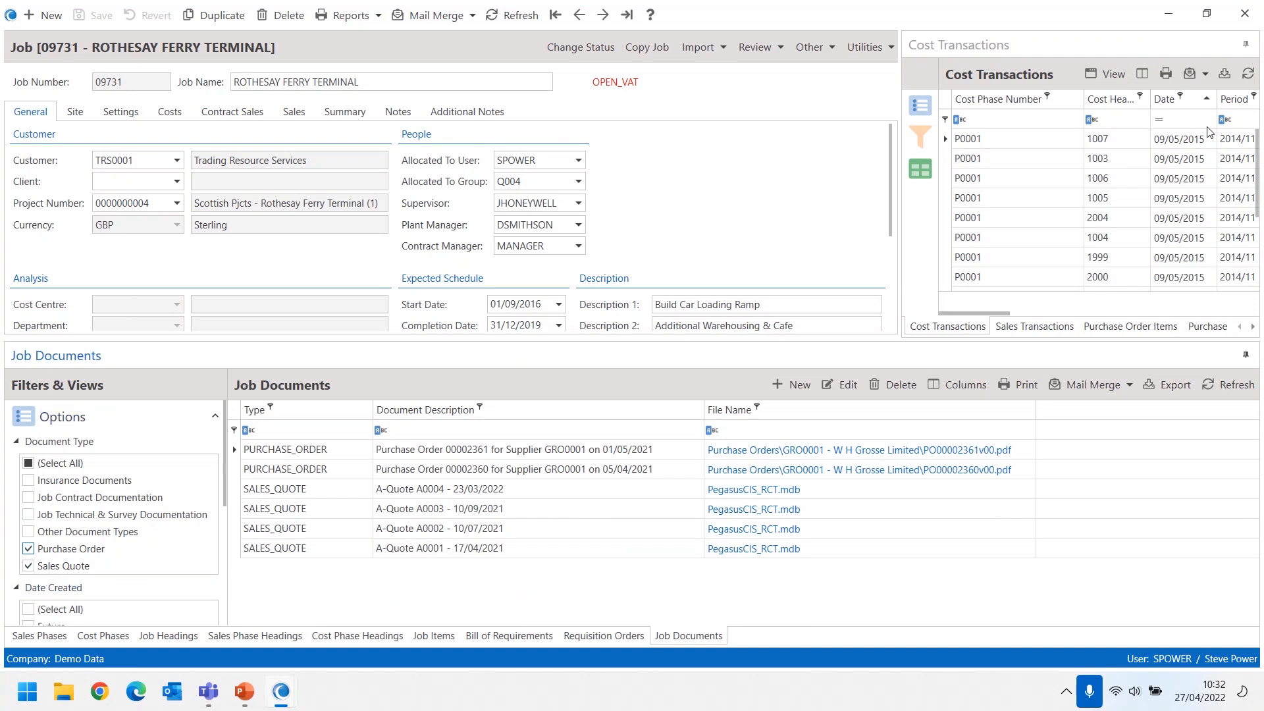
pyautogui.click(1245, 15)
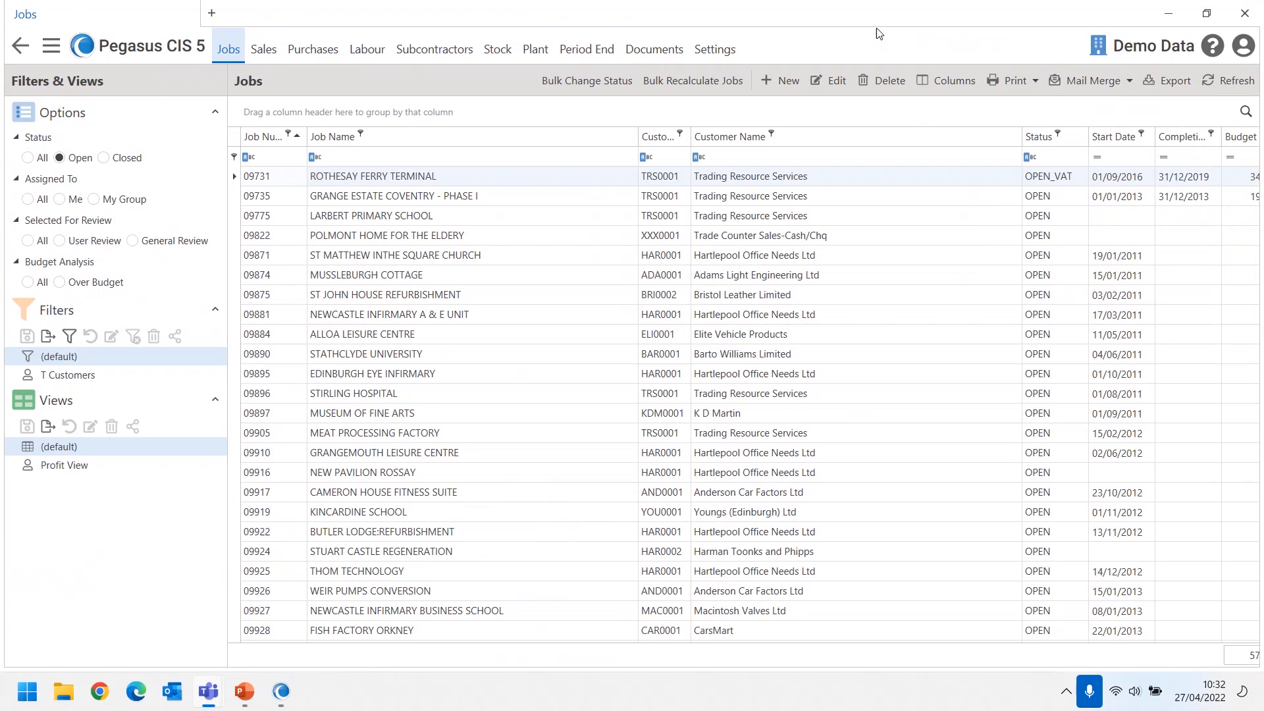
# - Leave the Jobs list, review the company-wide Documents list, and return to the shortcut menu
pyautogui.click(22, 47)
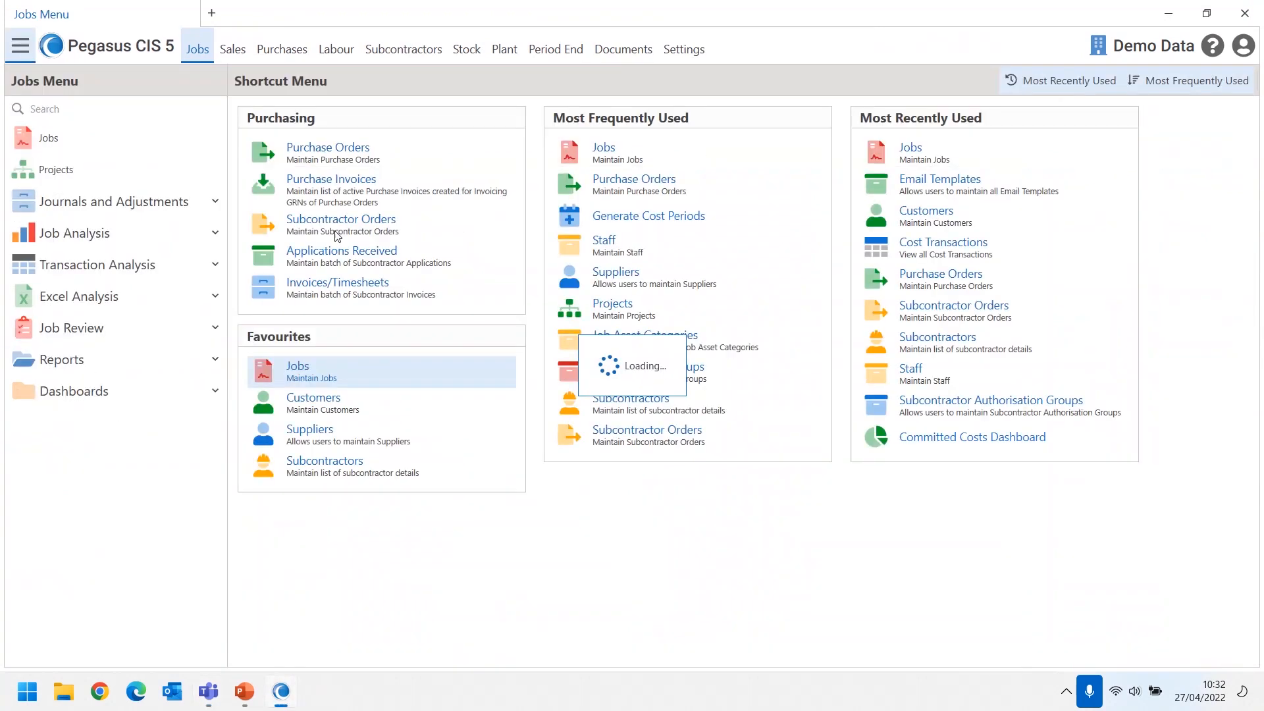
pyautogui.click(634, 53)
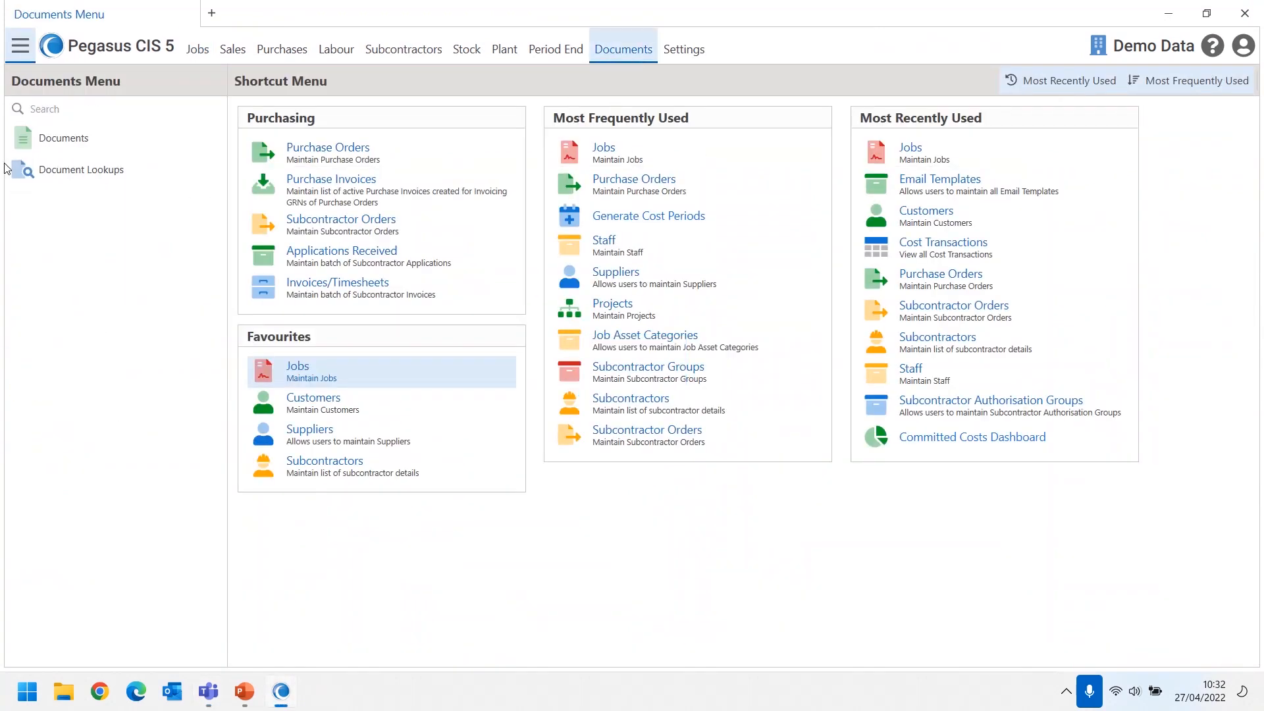
pyautogui.click(64, 152)
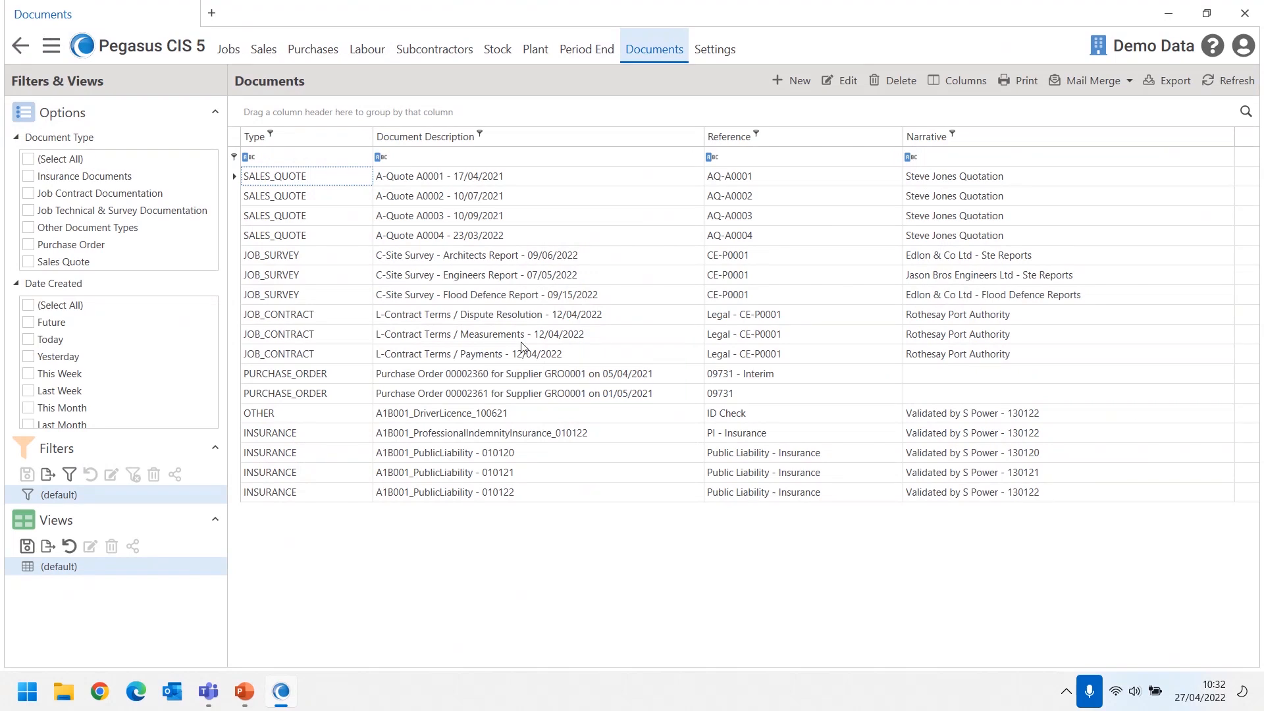
pyautogui.click(20, 46)
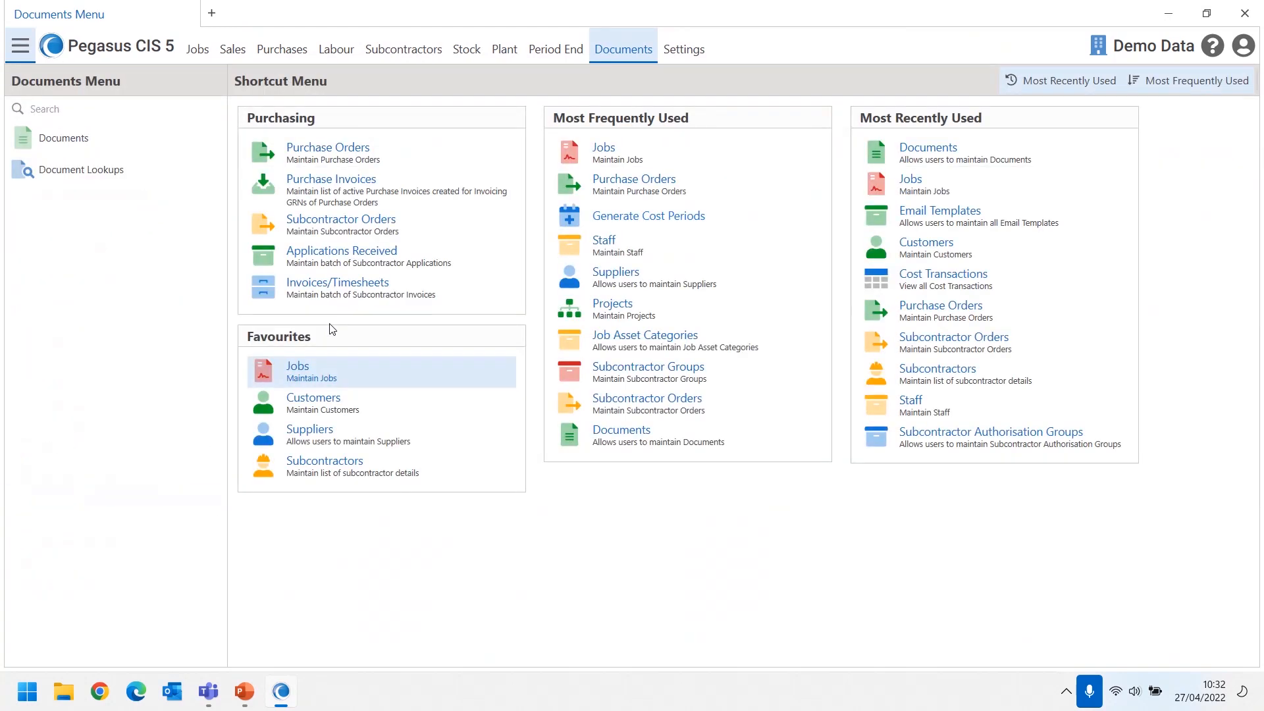
# - Open the Aged Debtors (Base) Dashboard from the Sales dashboards
pyautogui.click(233, 49)
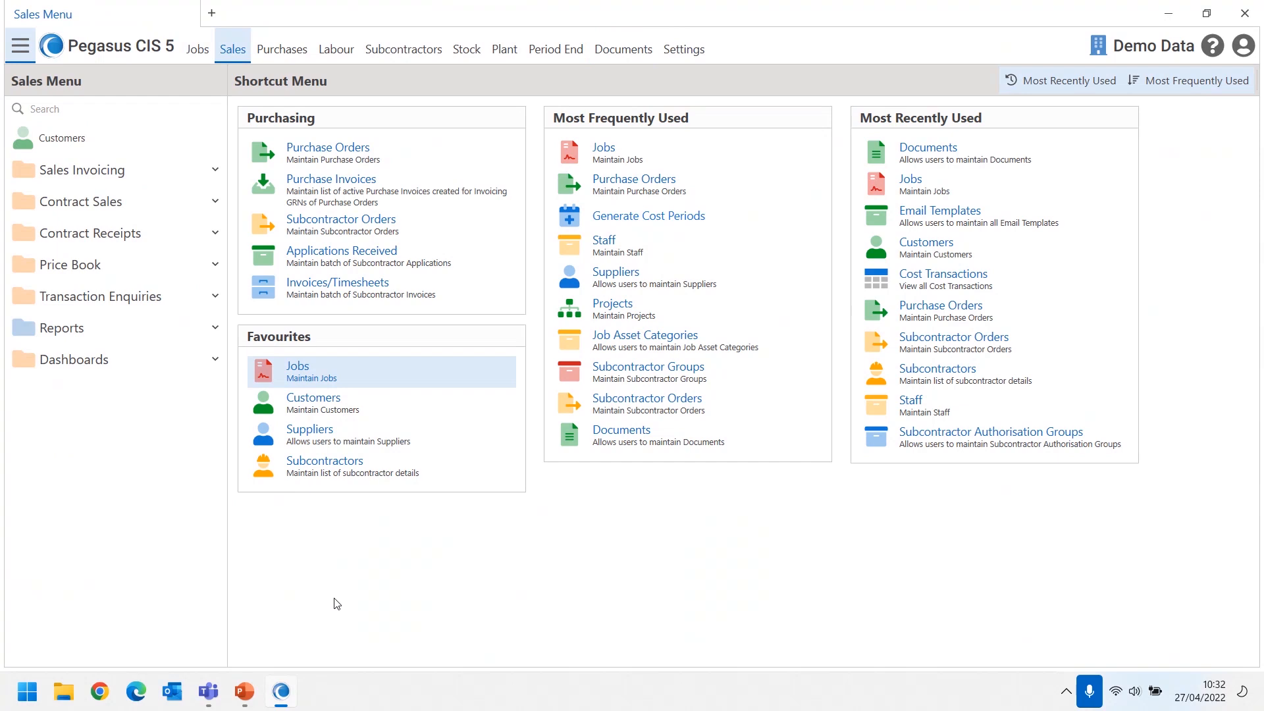
pyautogui.click(215, 362)
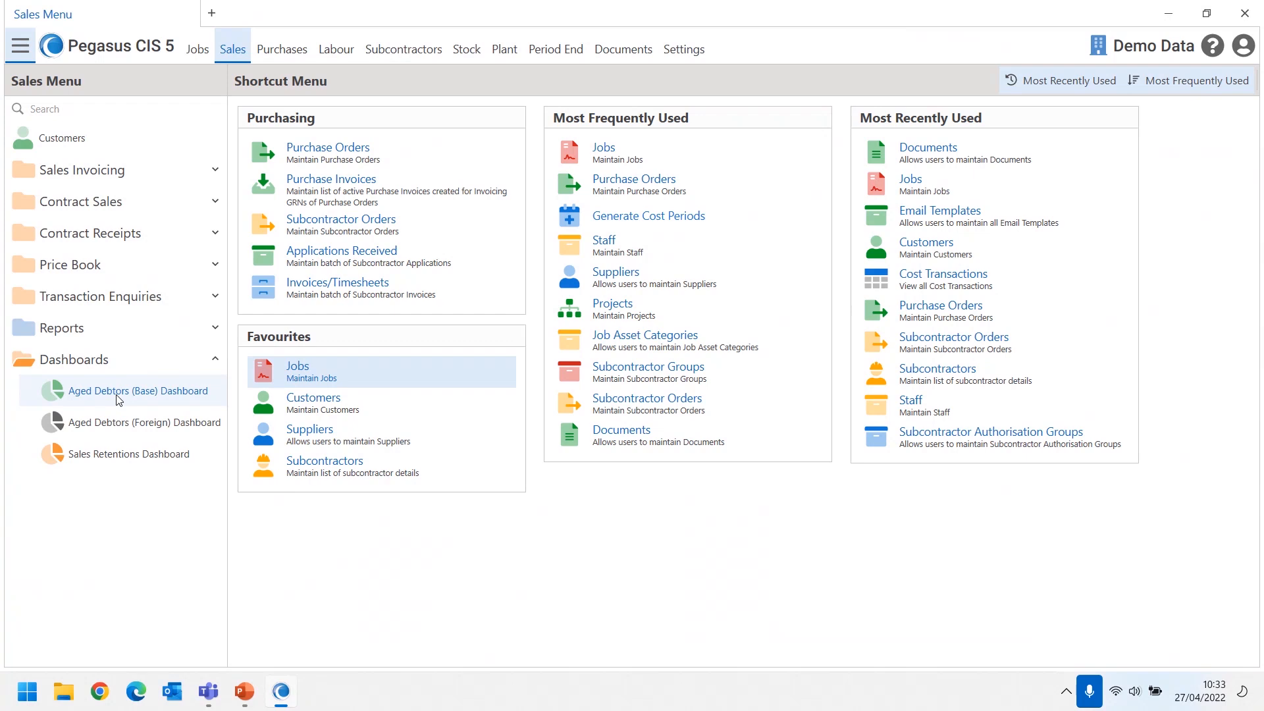
pyautogui.click(118, 398)
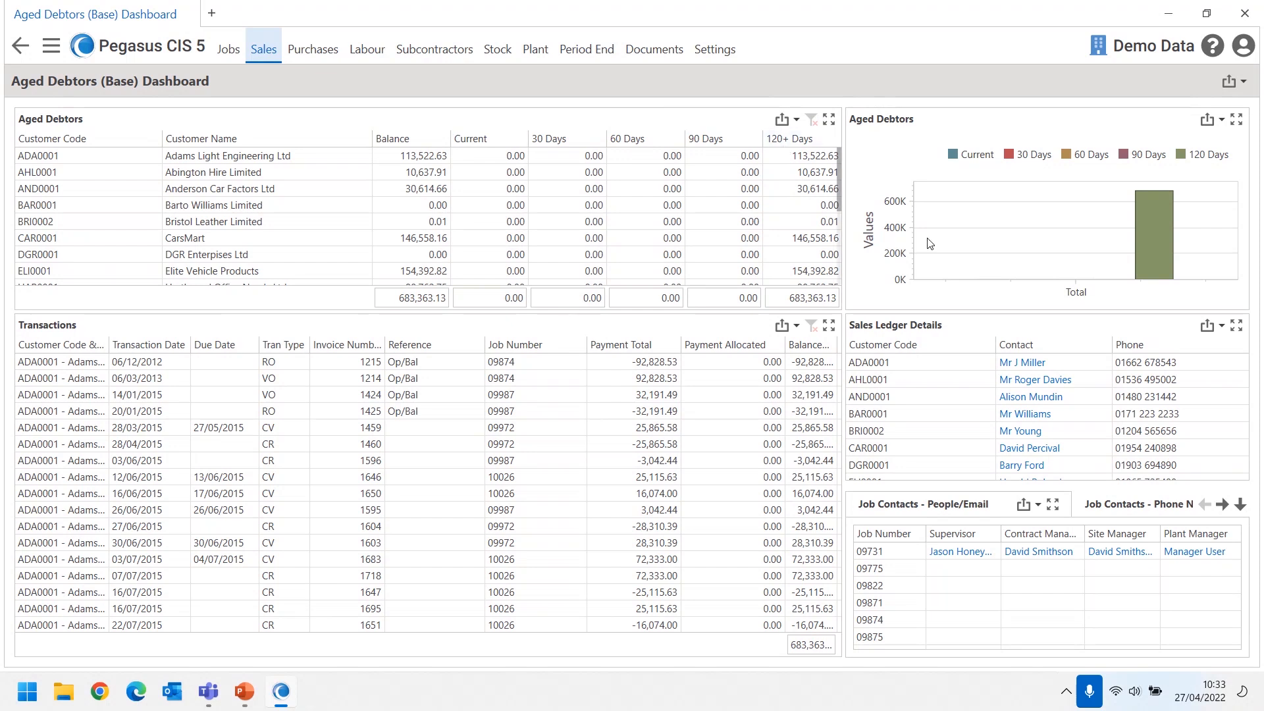
# - Filter the dashboard to customer ADA0001 and review its aged debt chart and transactions
pyautogui.moveTo(990, 239)
pyautogui.click(78, 158)
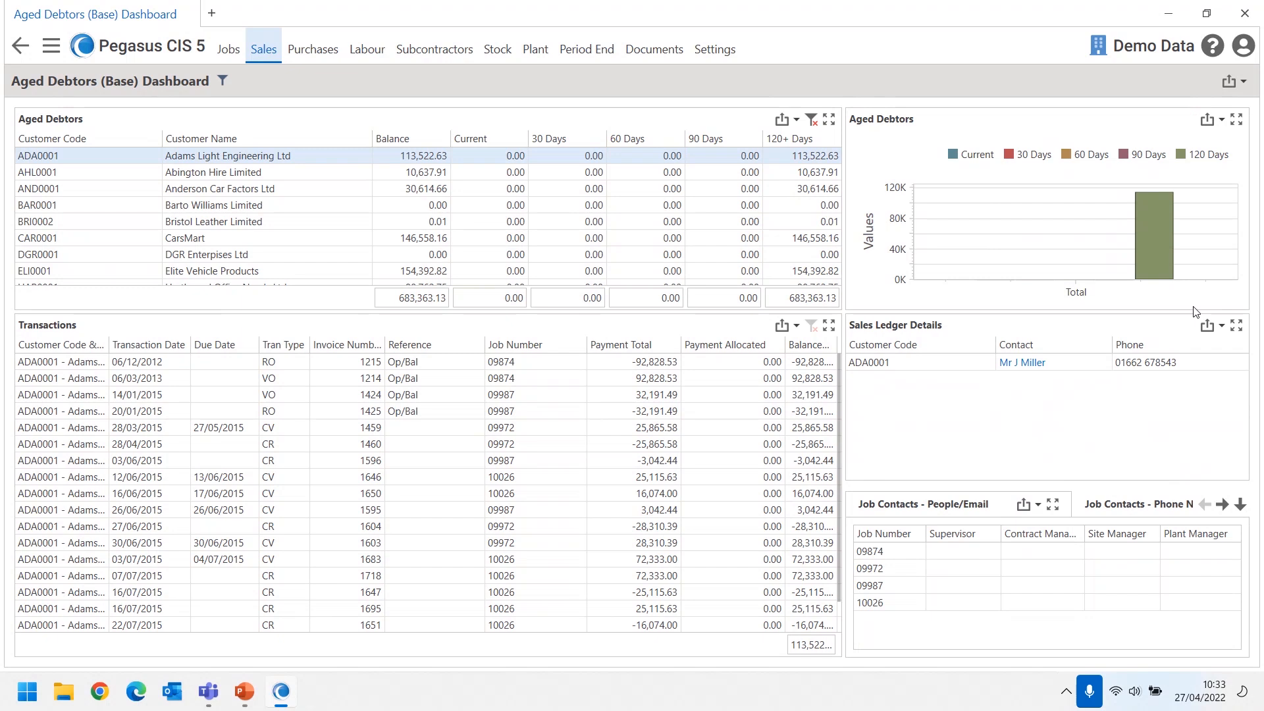
pyautogui.moveTo(1156, 243)
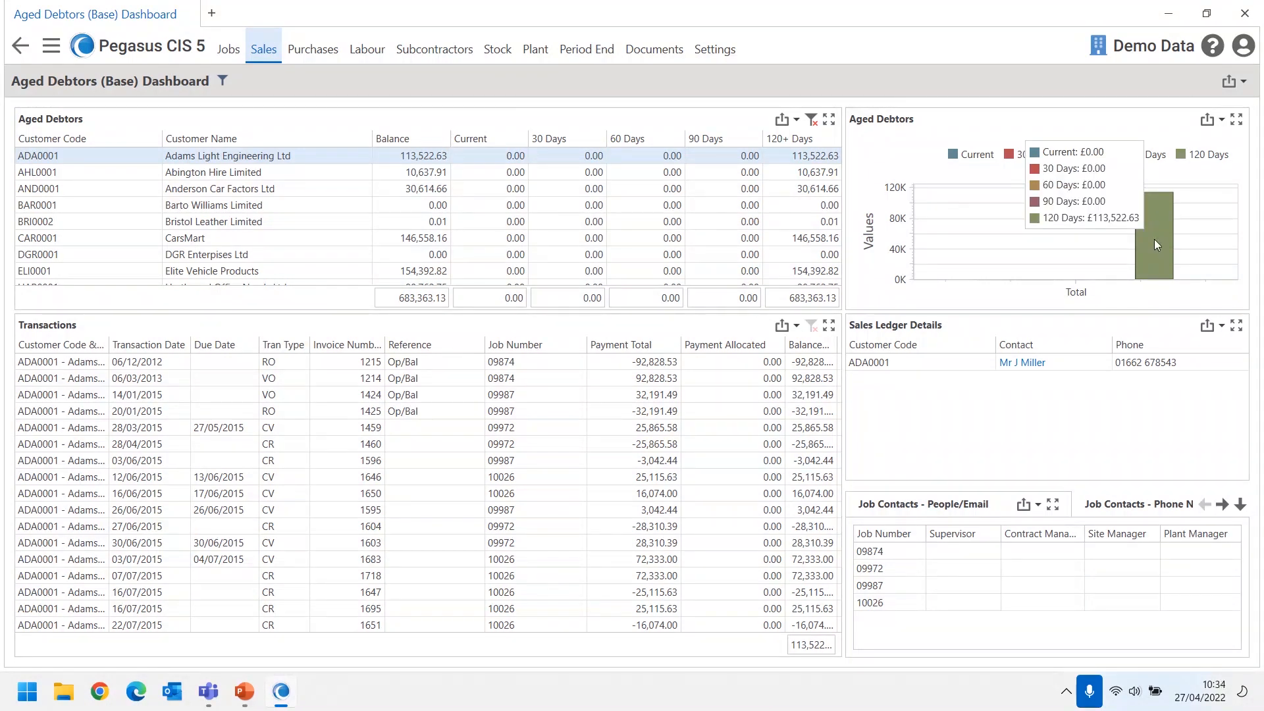
pyautogui.scroll(-1, 119, 444)
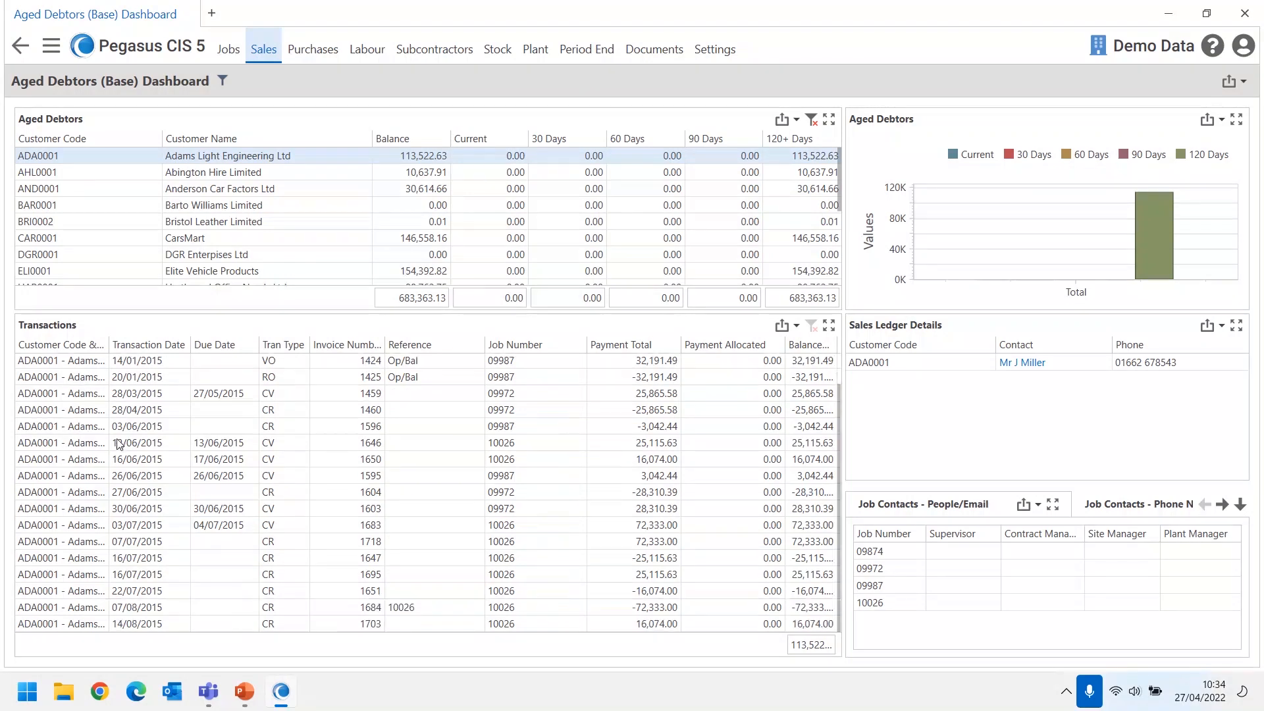
pyautogui.scroll(1, 117, 454)
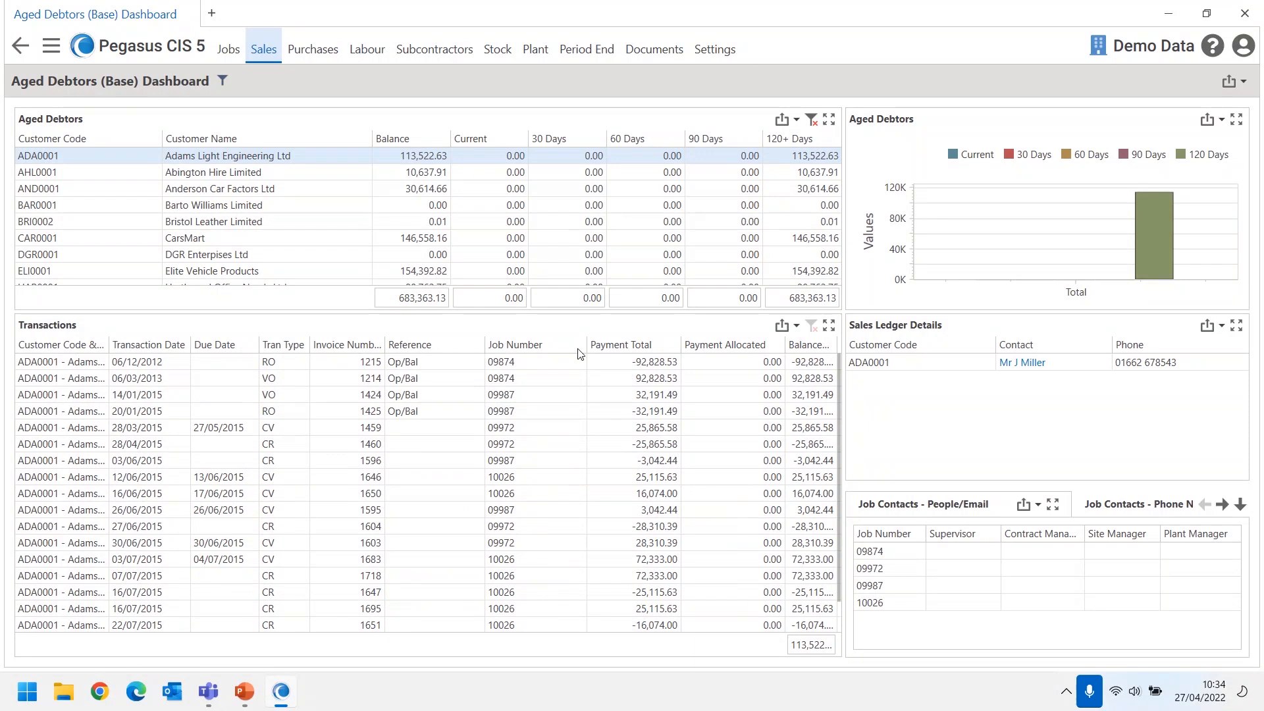
# - Enlarge the Transactions grid, view its print and export options, and restore the grid to the dashboard layout
pyautogui.click(828, 326)
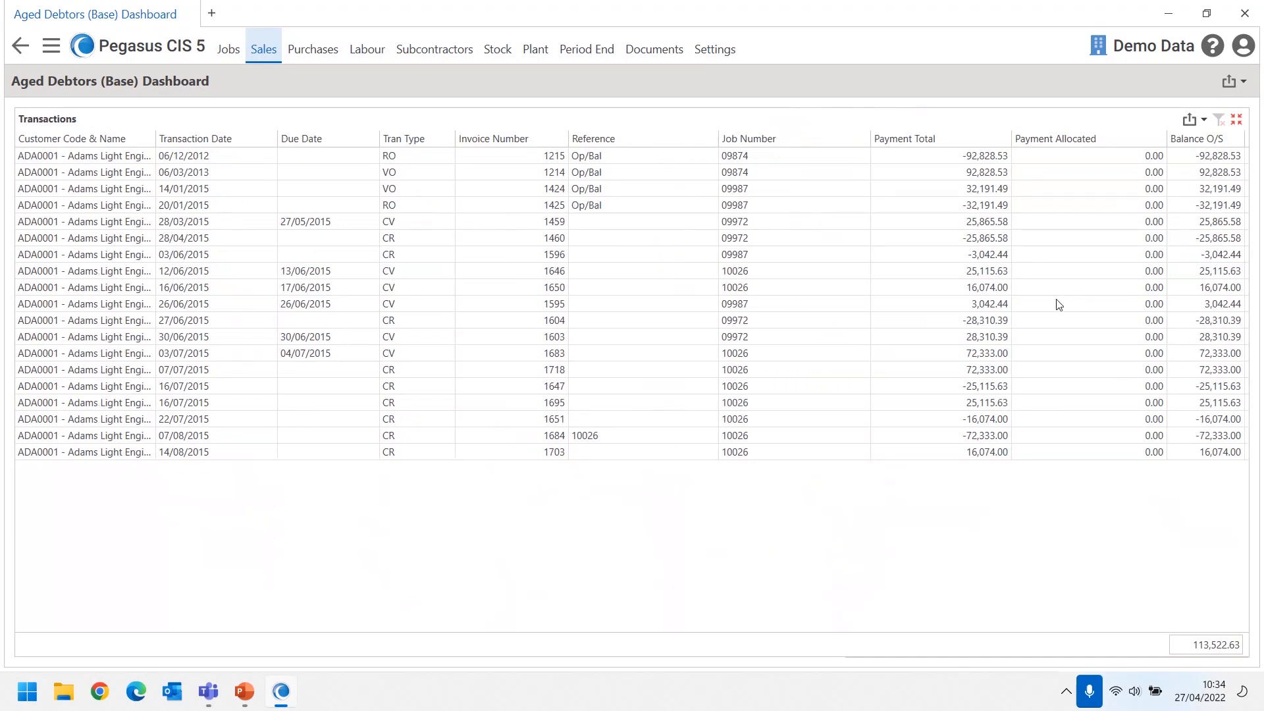
pyautogui.click(1204, 122)
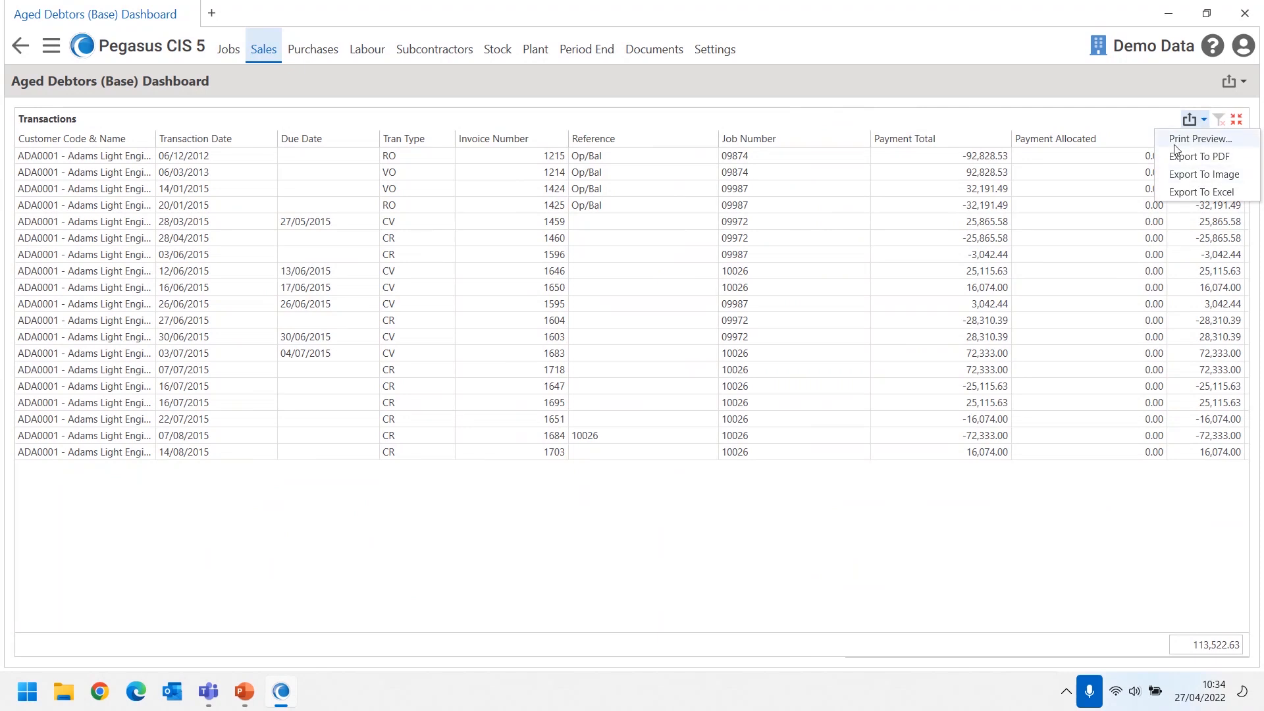
pyautogui.click(1109, 193)
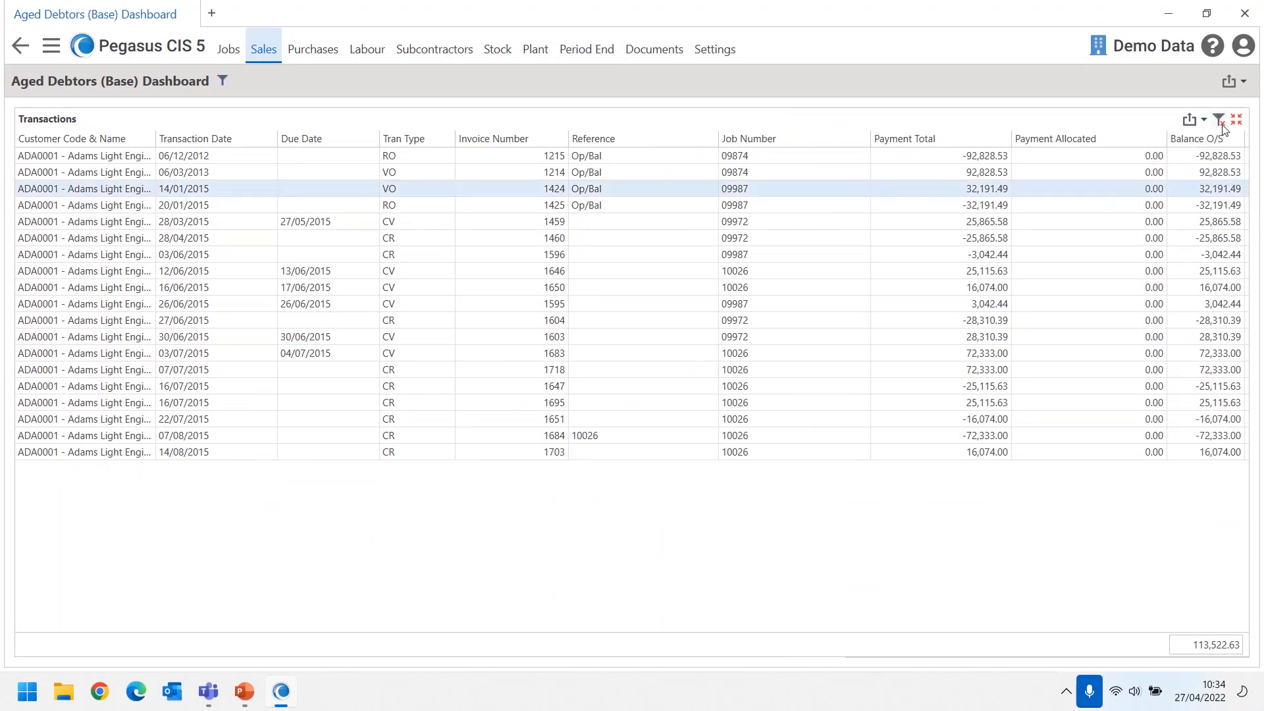
pyautogui.click(1237, 121)
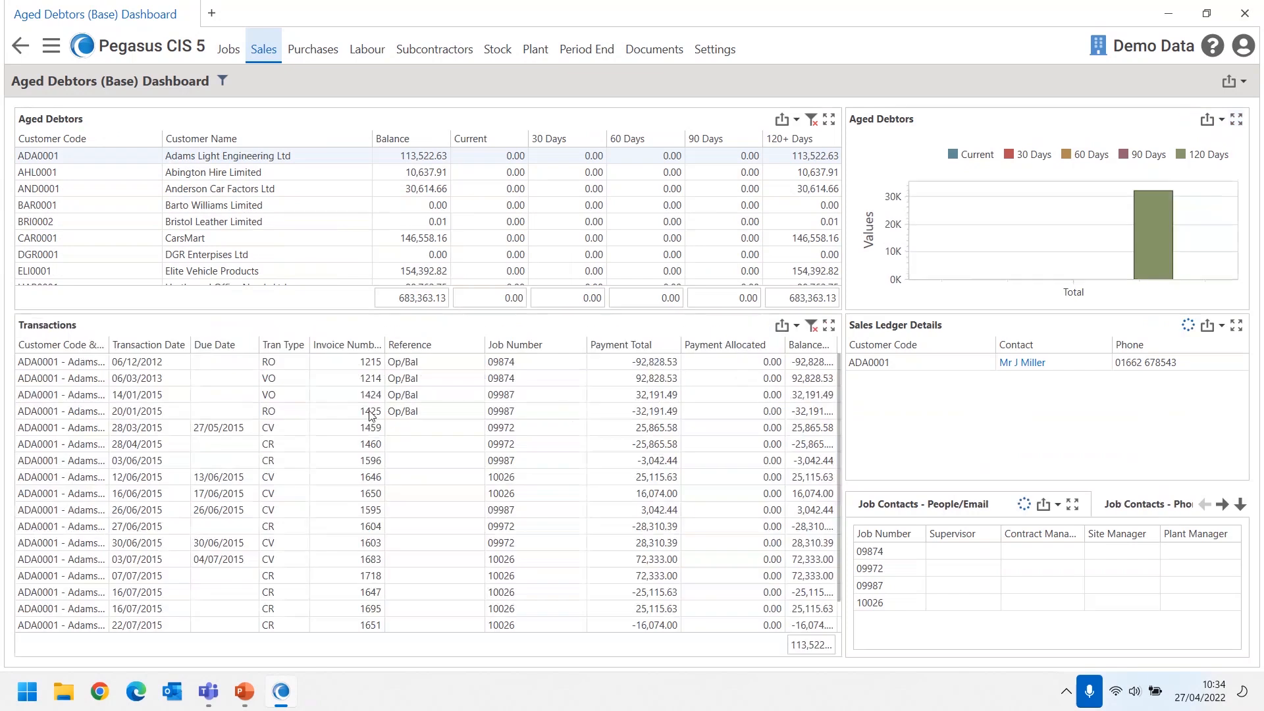
# - Clear the dashboard's master filters, filter it to customers ADA0001 and AHL0001 together, and close the dashboard after reviewing their transactions
pyautogui.click(812, 325)
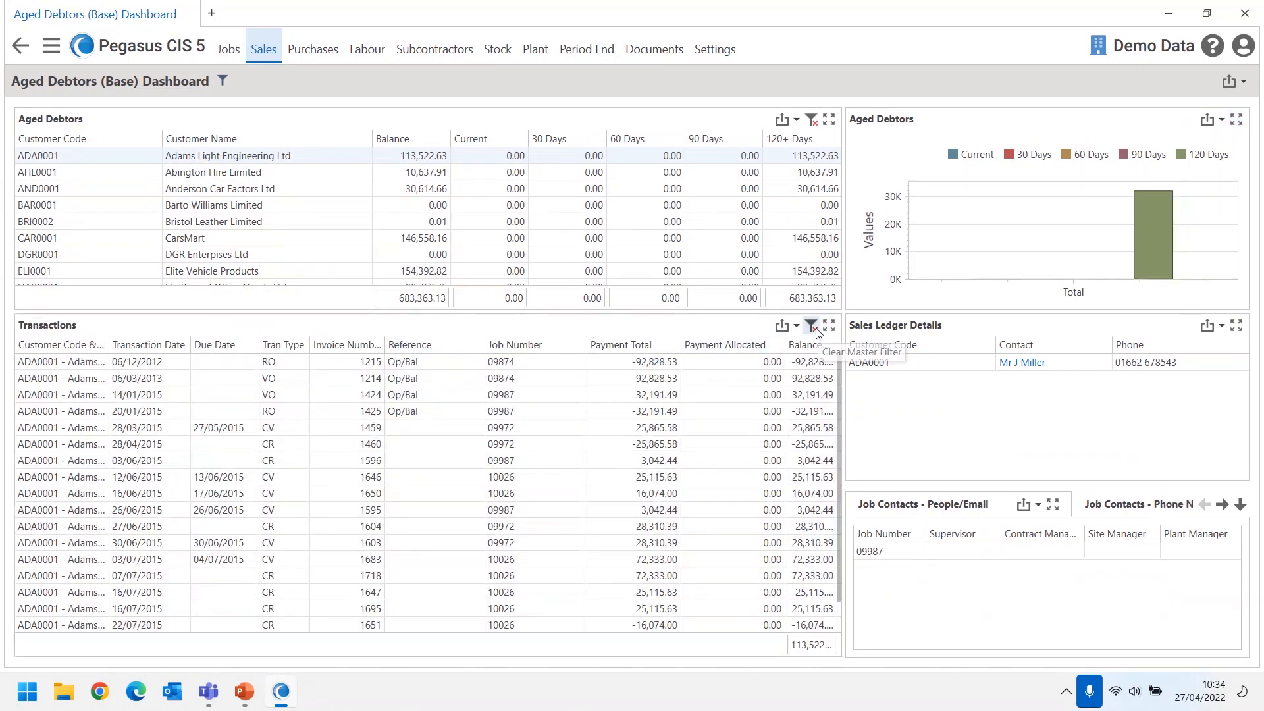
pyautogui.click(812, 120)
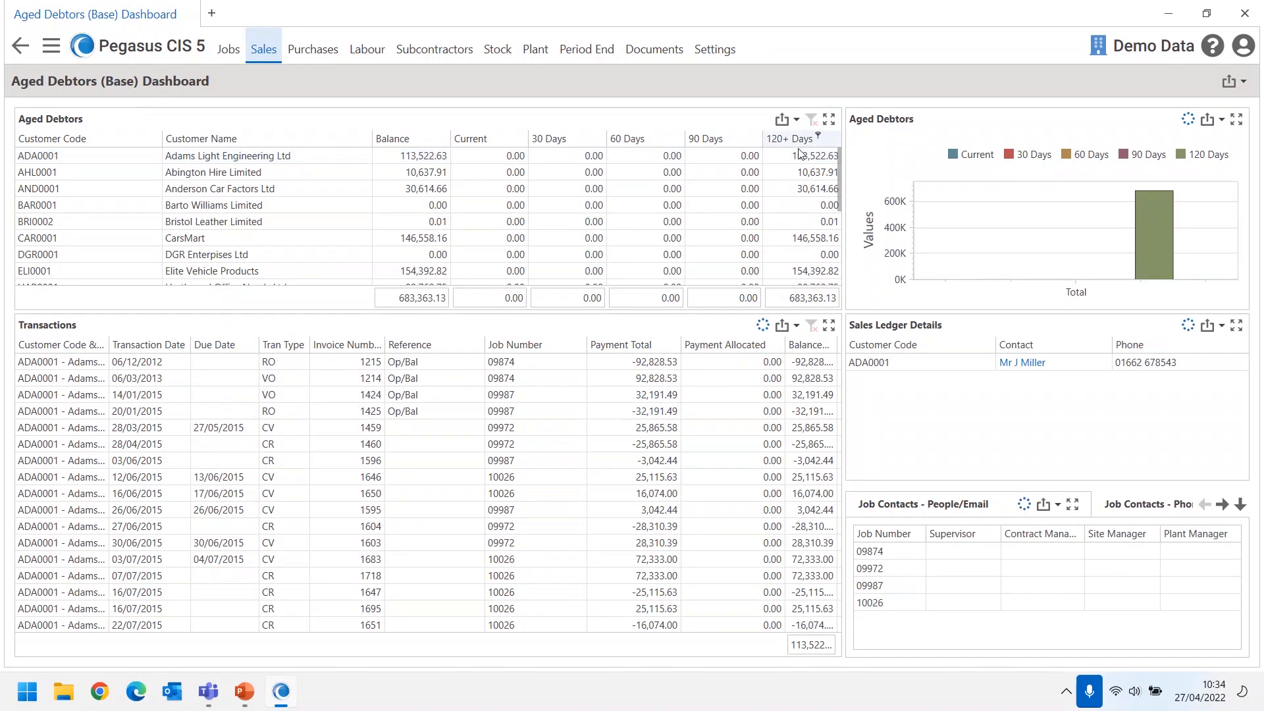
pyautogui.click(57, 161)
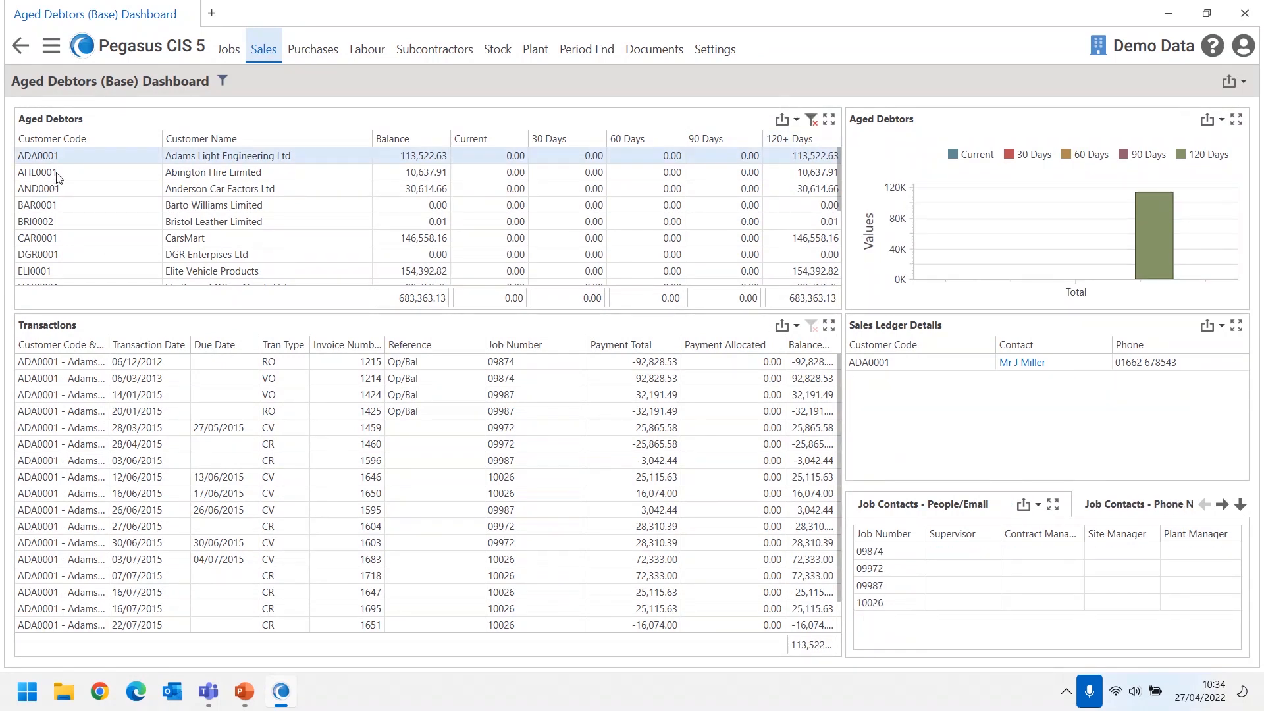
pyautogui.keyDown('ctrl'); pyautogui.click(59, 176); pyautogui.keyUp('ctrl')
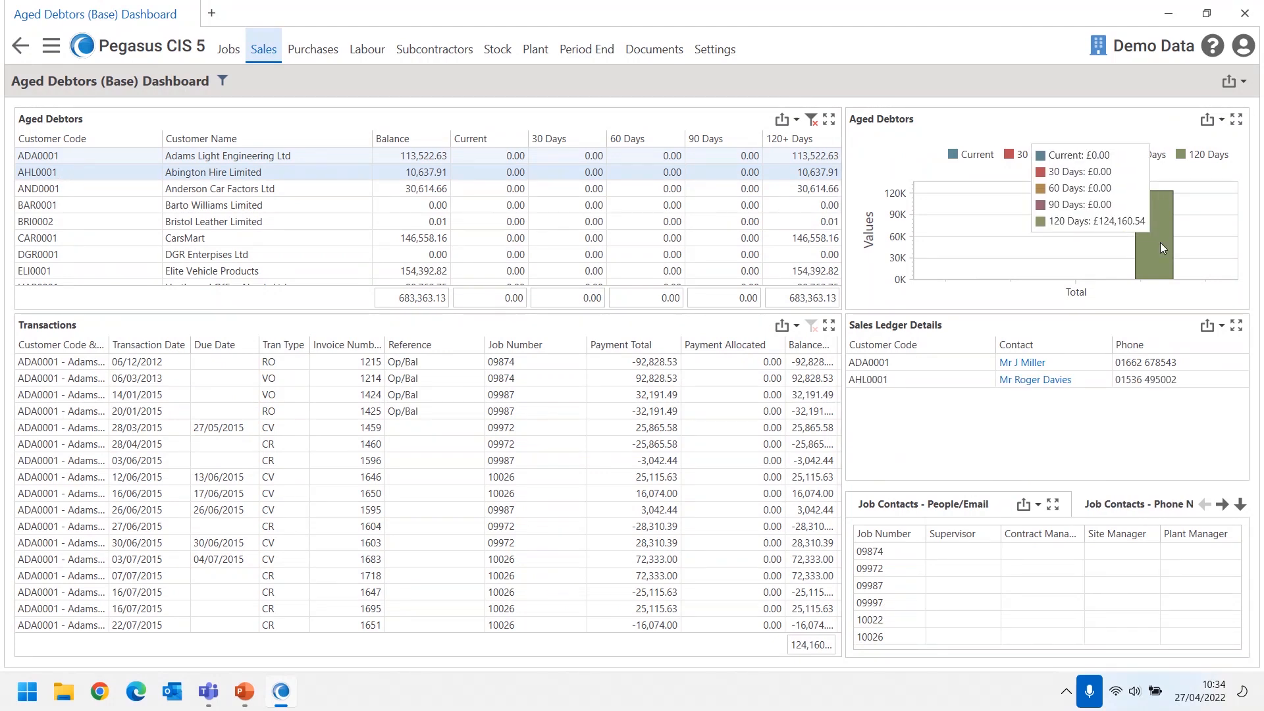
pyautogui.scroll(-4, 134, 515)
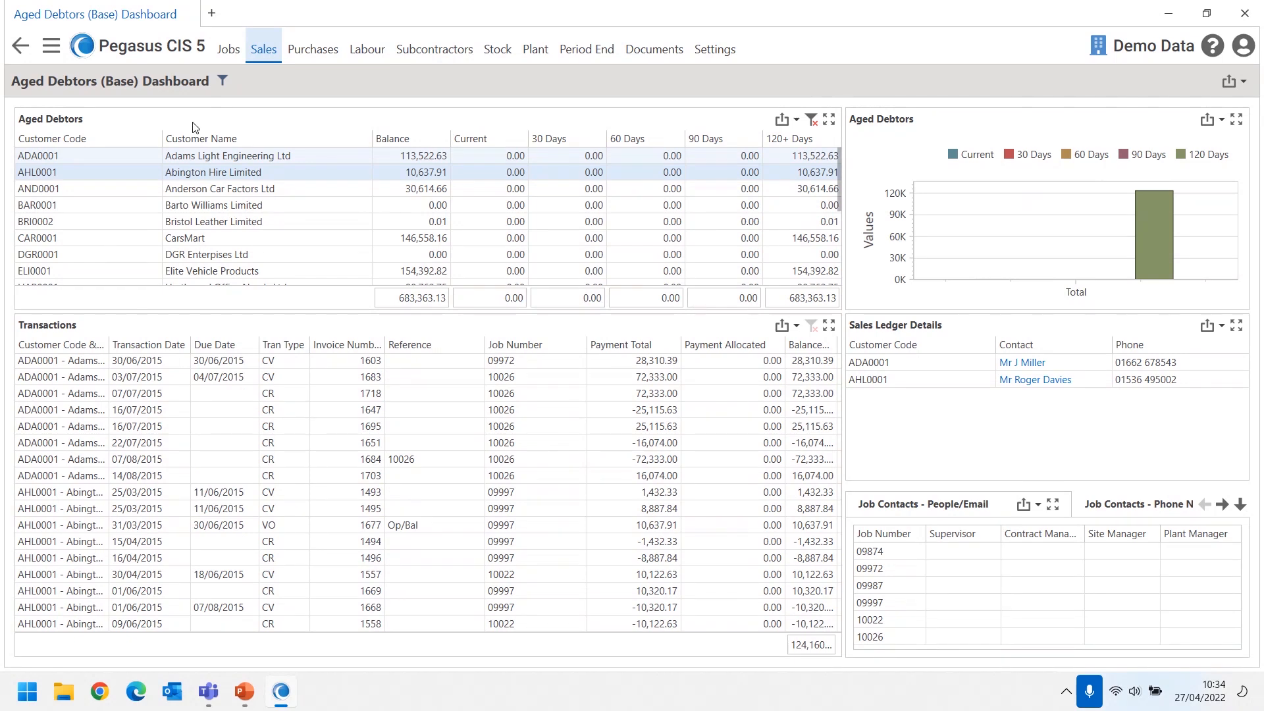
pyautogui.click(21, 52)
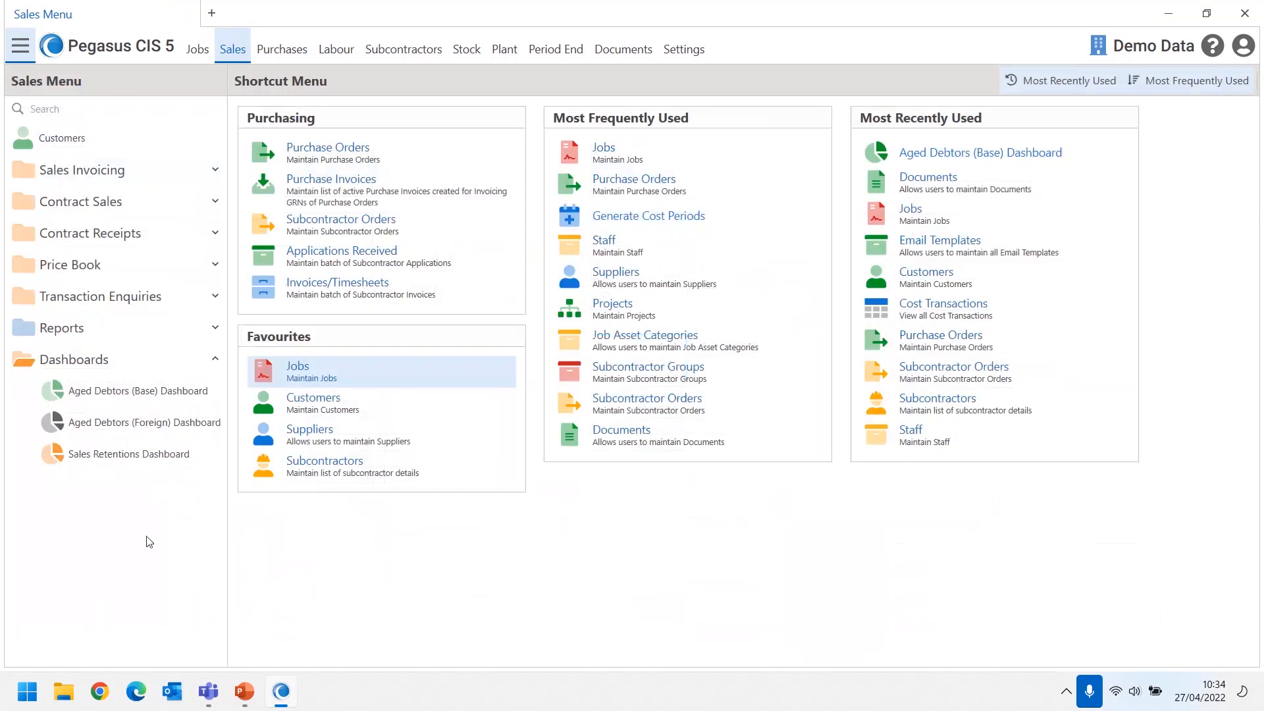
# - Open the Sales Retentions Dashboard, view the retentions for customer ADA0001 only, and clear the filter before closing it
pyautogui.click(129, 453)
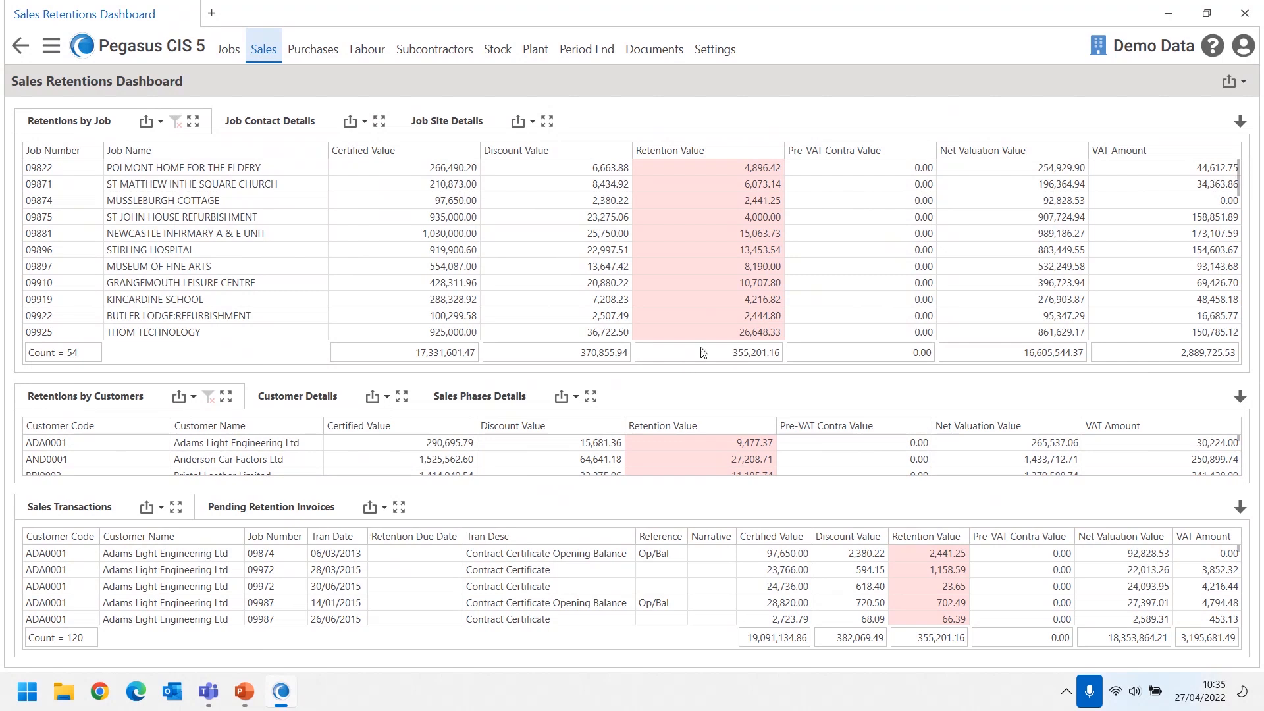
pyautogui.click(82, 446)
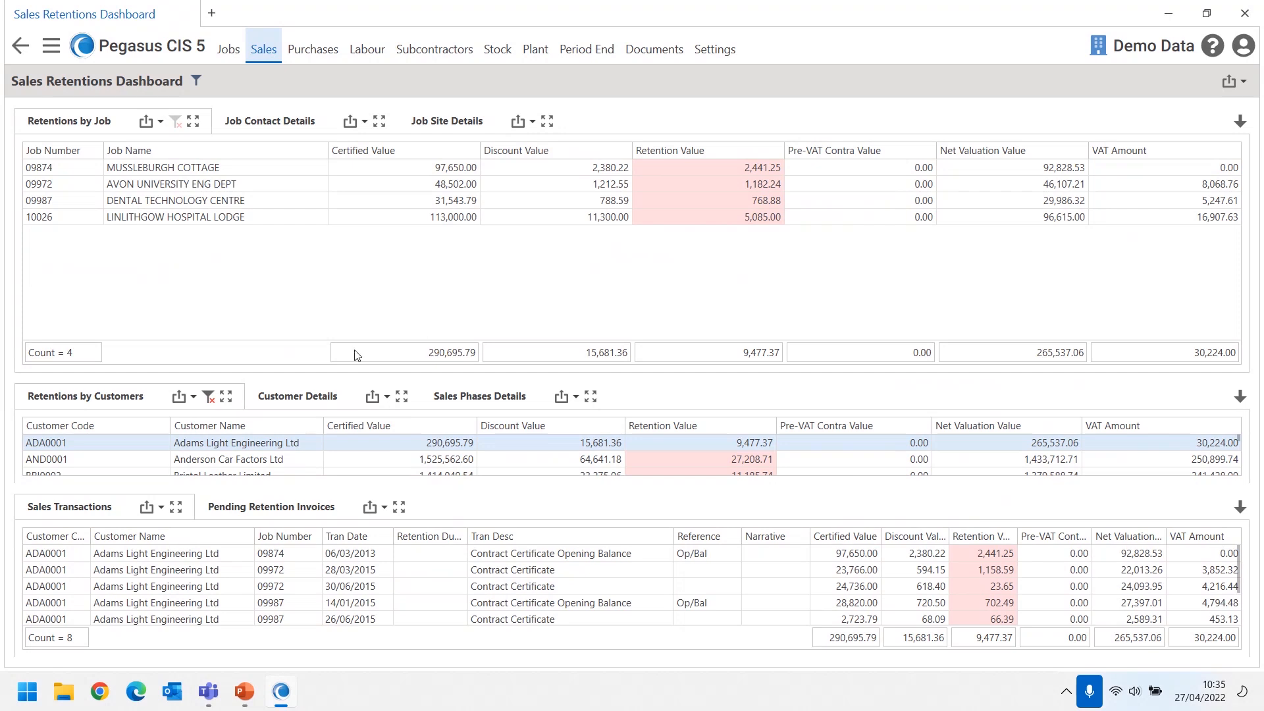
pyautogui.click(208, 396)
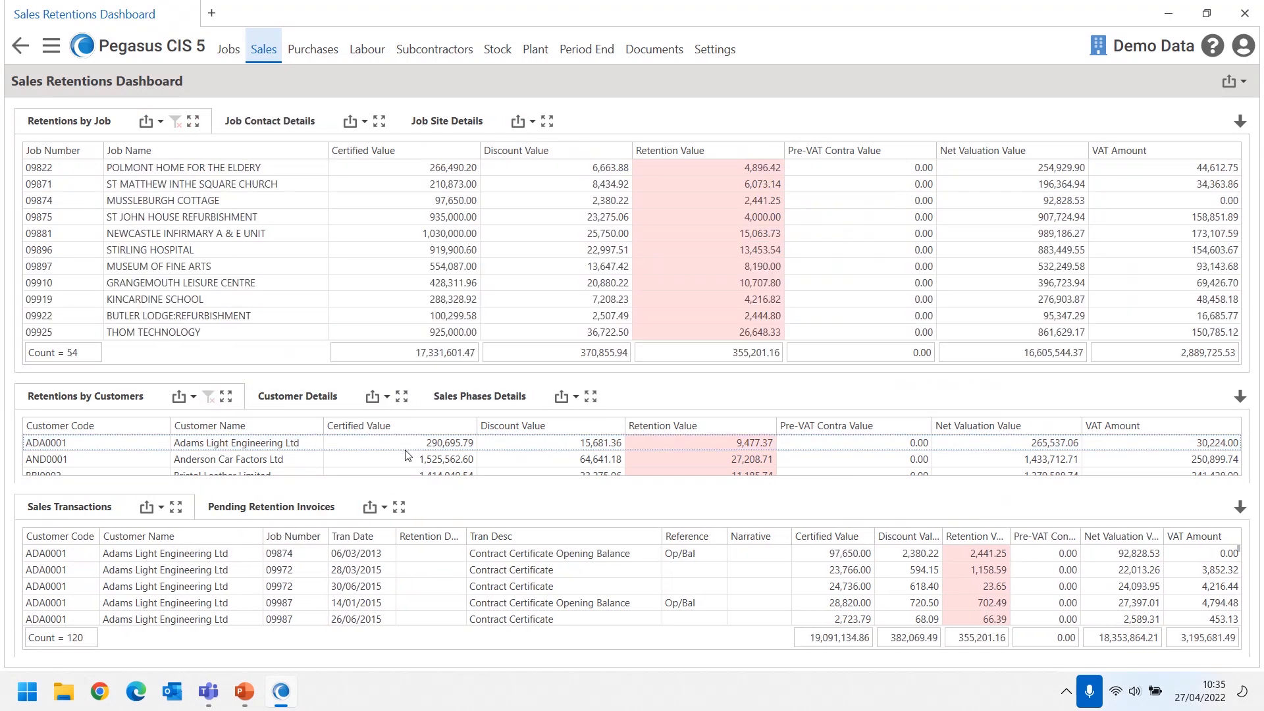
pyautogui.click(20, 46)
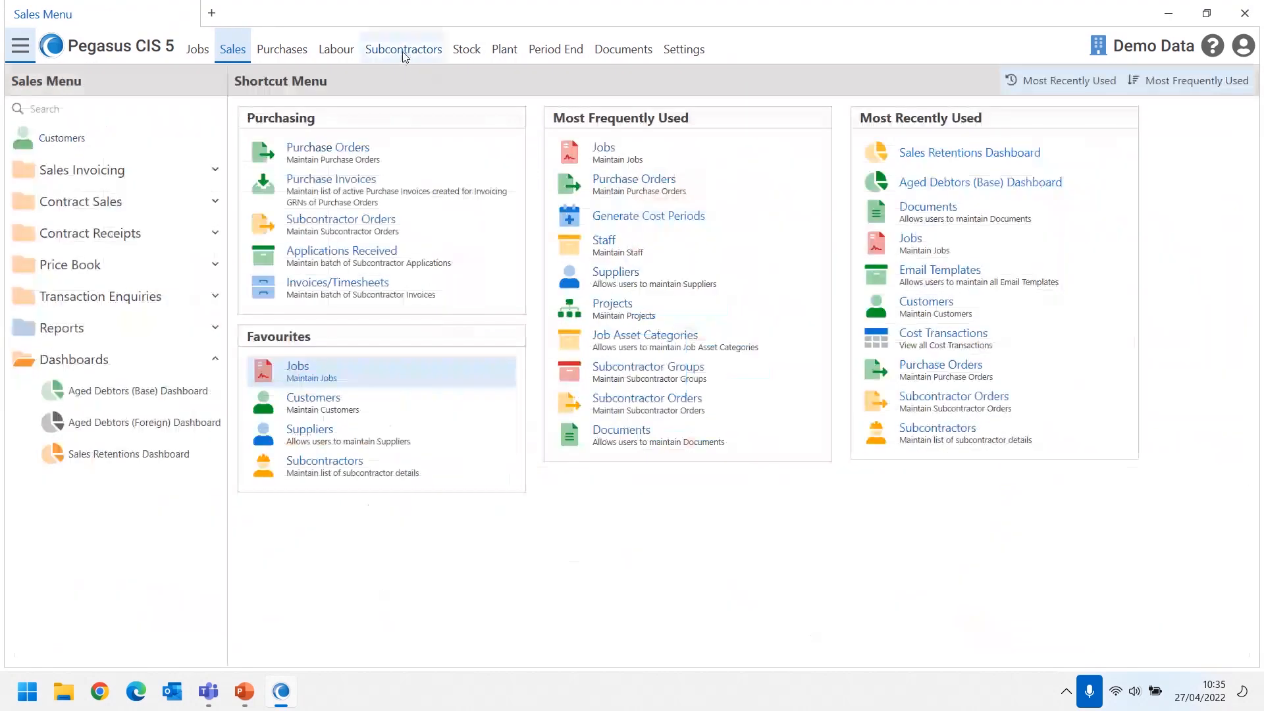
# - Open the Subcontractor Retentions Dashboard from the Subcontractors dashboards and filter it to subcontractor A1B001
pyautogui.click(403, 50)
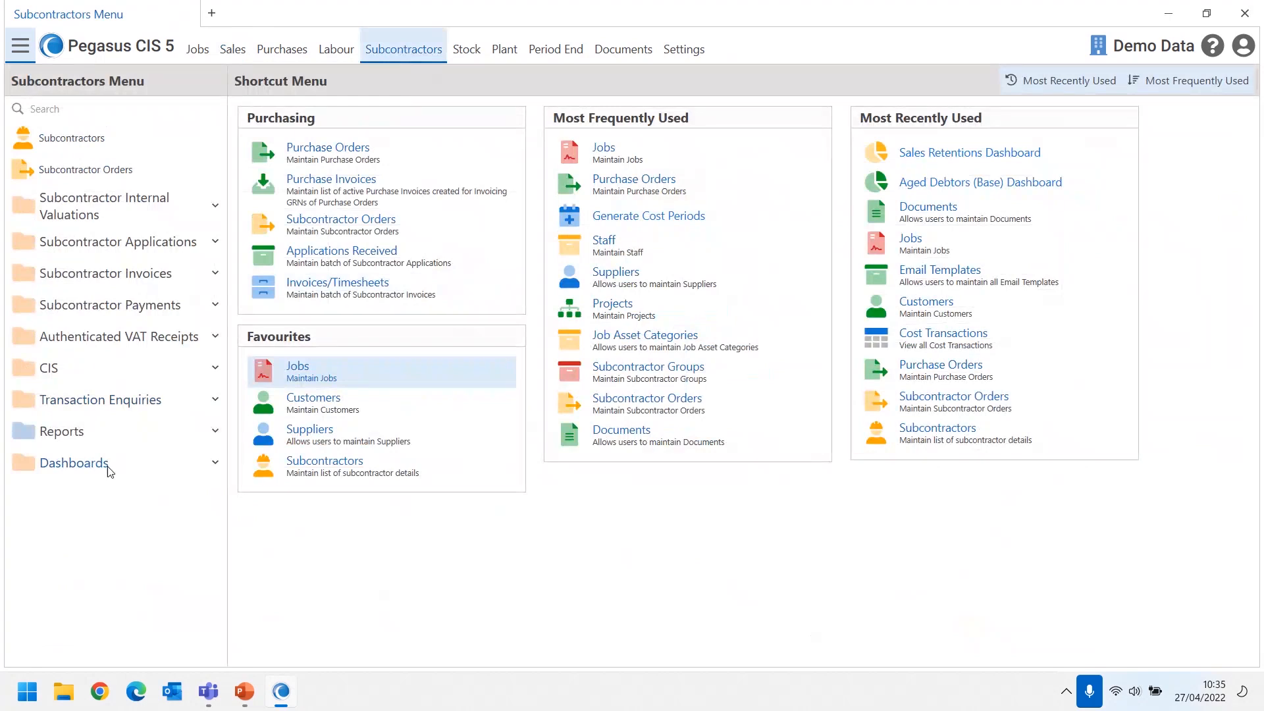
pyautogui.click(216, 463)
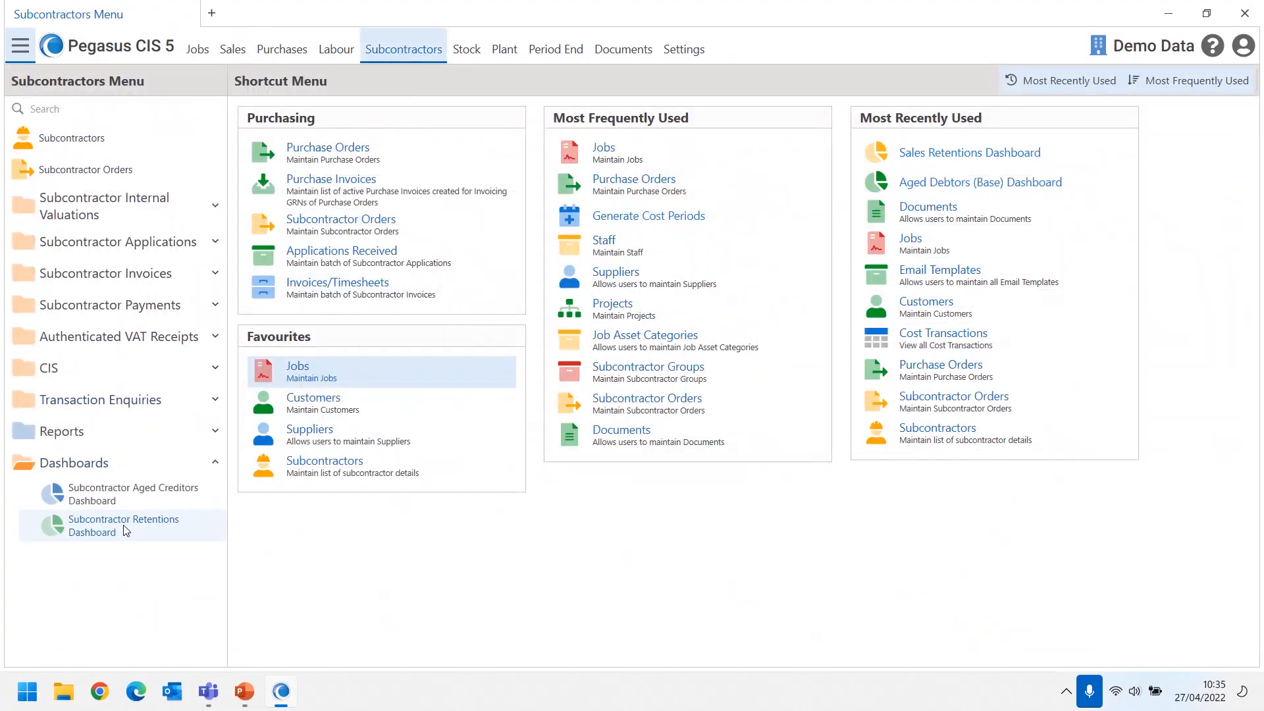
pyautogui.click(124, 526)
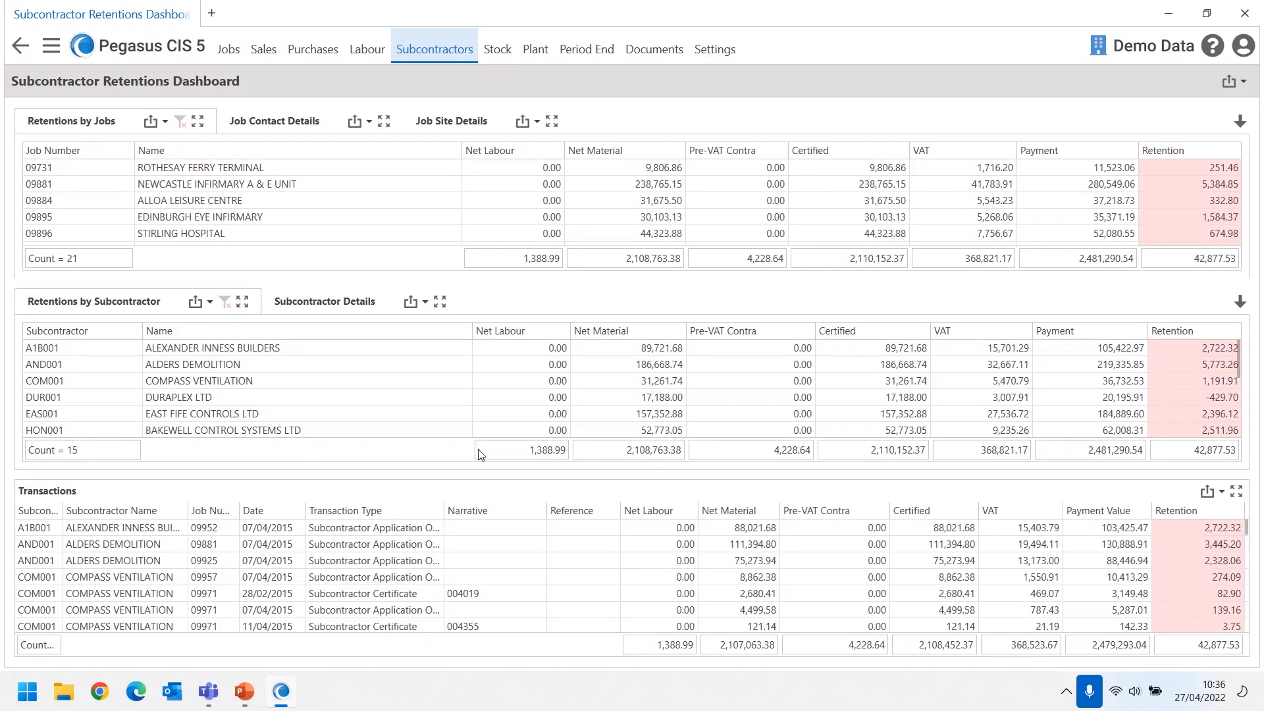
pyautogui.click(63, 349)
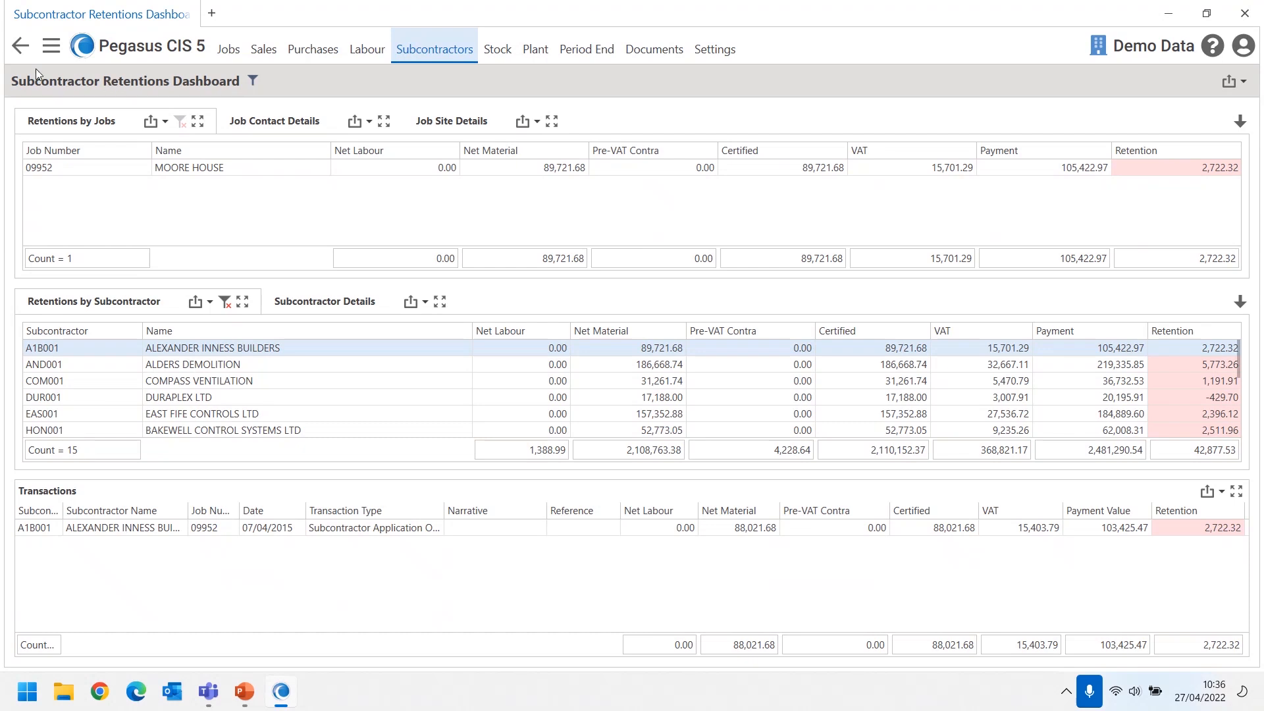
# - Leave the Subcontractor Retentions Dashboard and bring up the Jobs menu
pyautogui.click(22, 48)
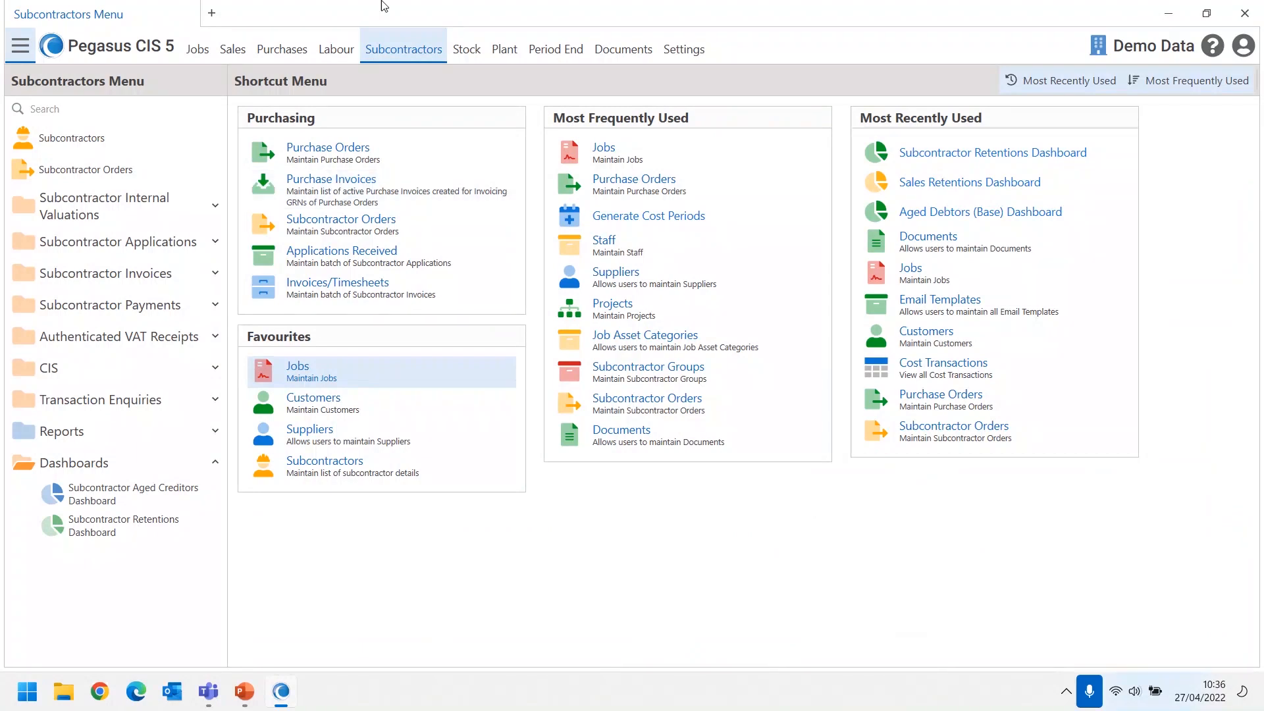
pyautogui.click(200, 51)
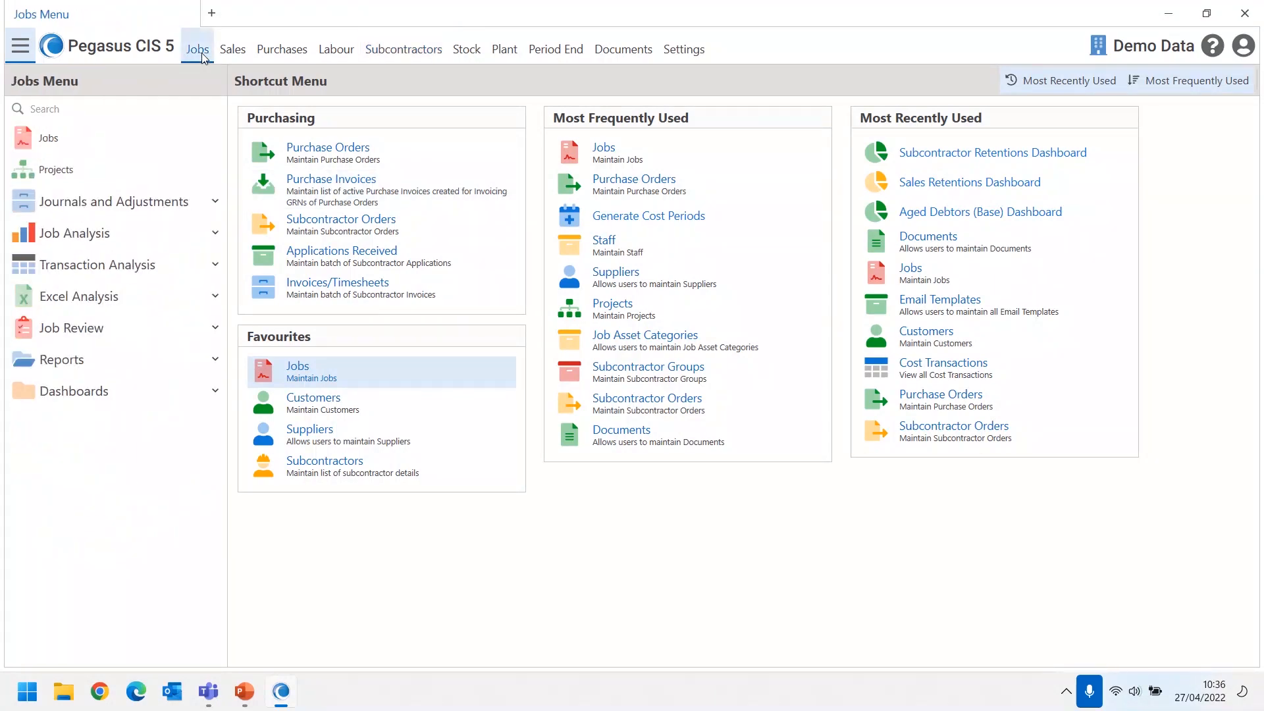